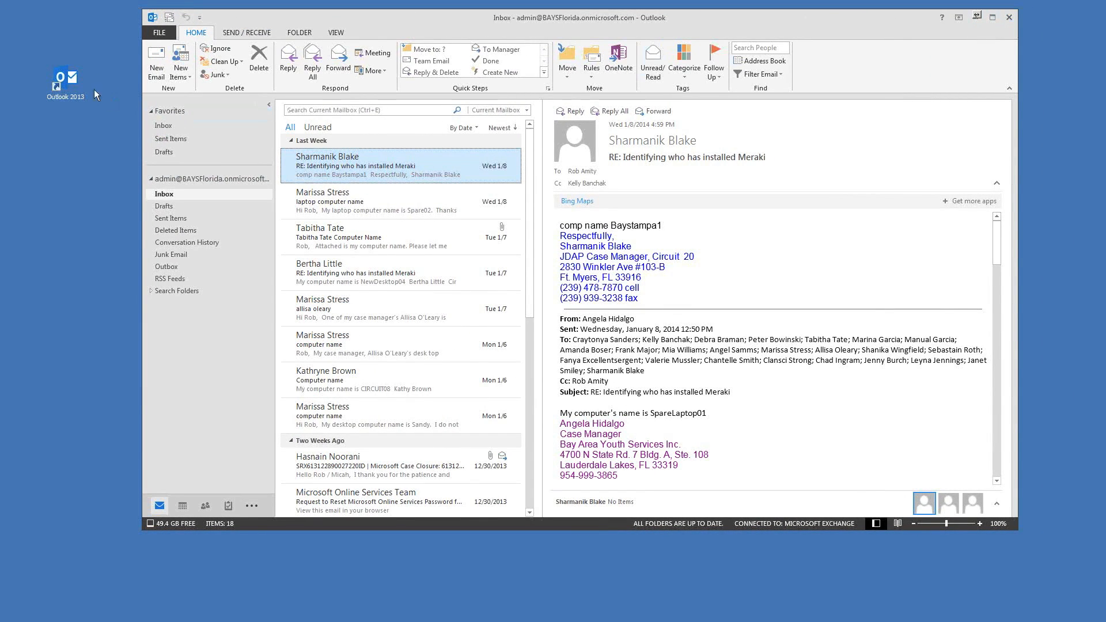
# Step: Adjust the Outlook window's position and click within the Inbox area
pyautogui.moveTo(484, 17); pyautogui.dragTo(460, 22)
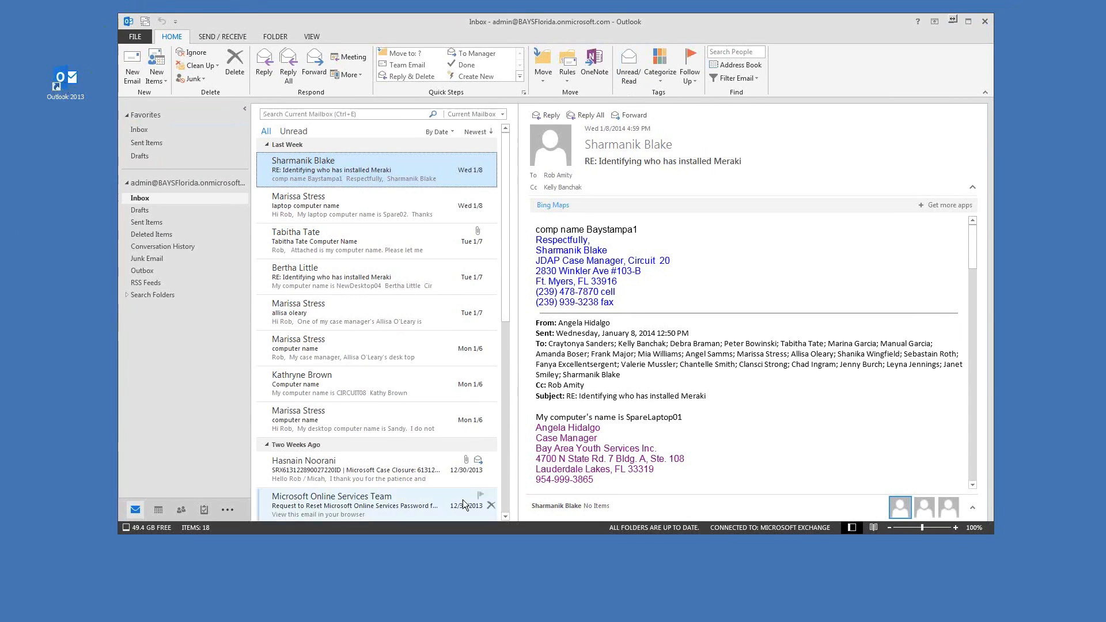
pyautogui.moveTo(592, 25)
pyautogui.mouseDown()
pyautogui.moveTo(622, 22)
pyautogui.moveTo(579, 29)
pyautogui.mouseUp()
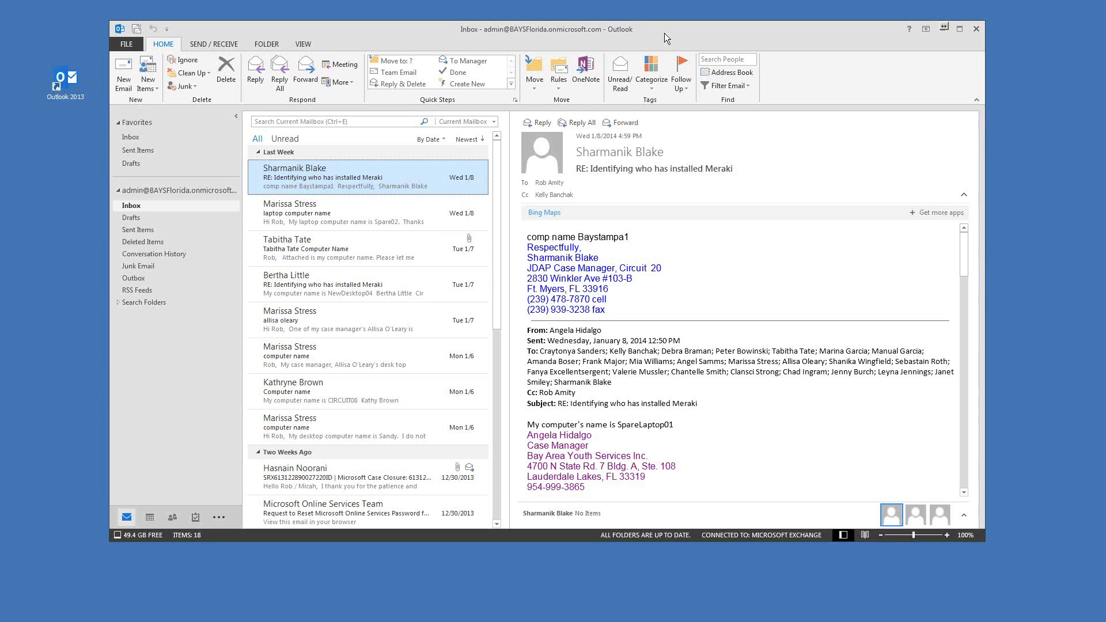
pyautogui.moveTo(578, 32); pyautogui.dragTo(557, 40)
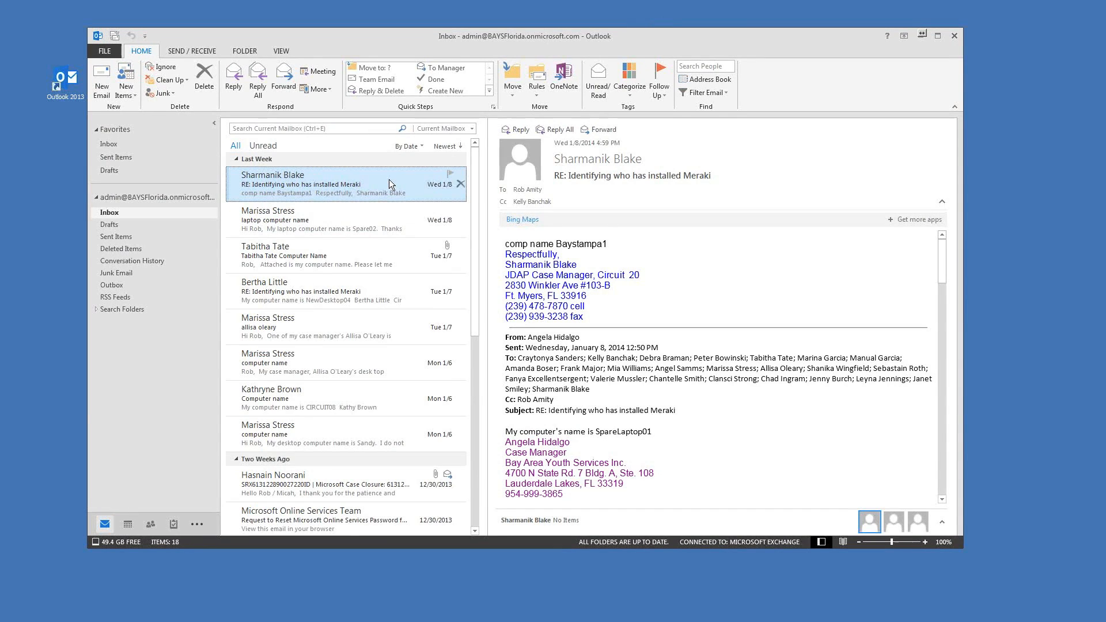
pyautogui.moveTo(344, 32); pyautogui.dragTo(379, 30)
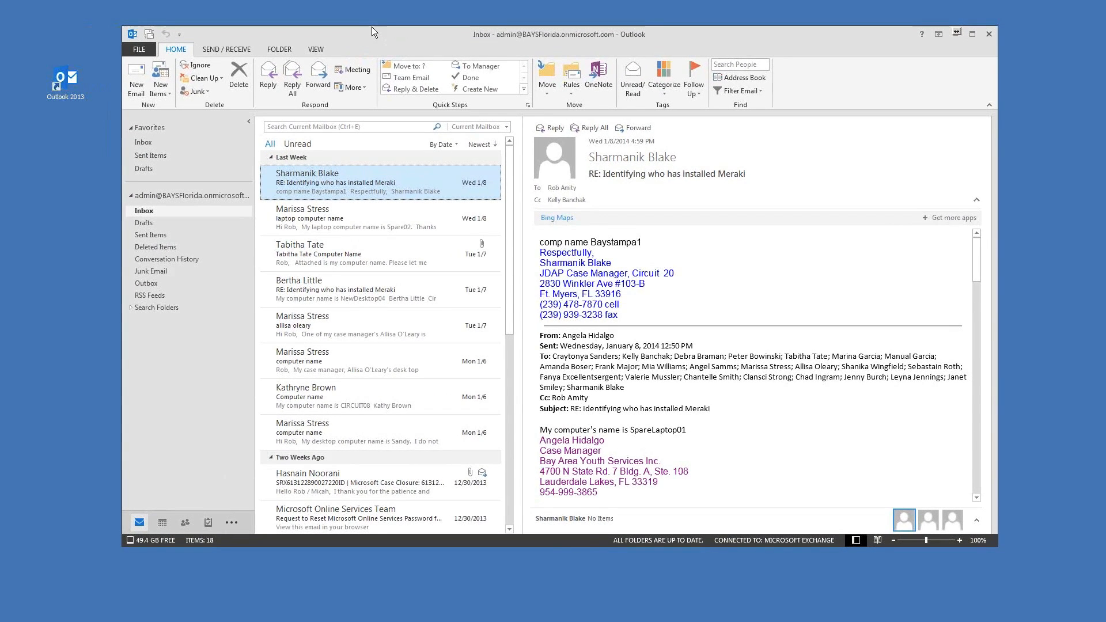
pyautogui.click(59, 83)
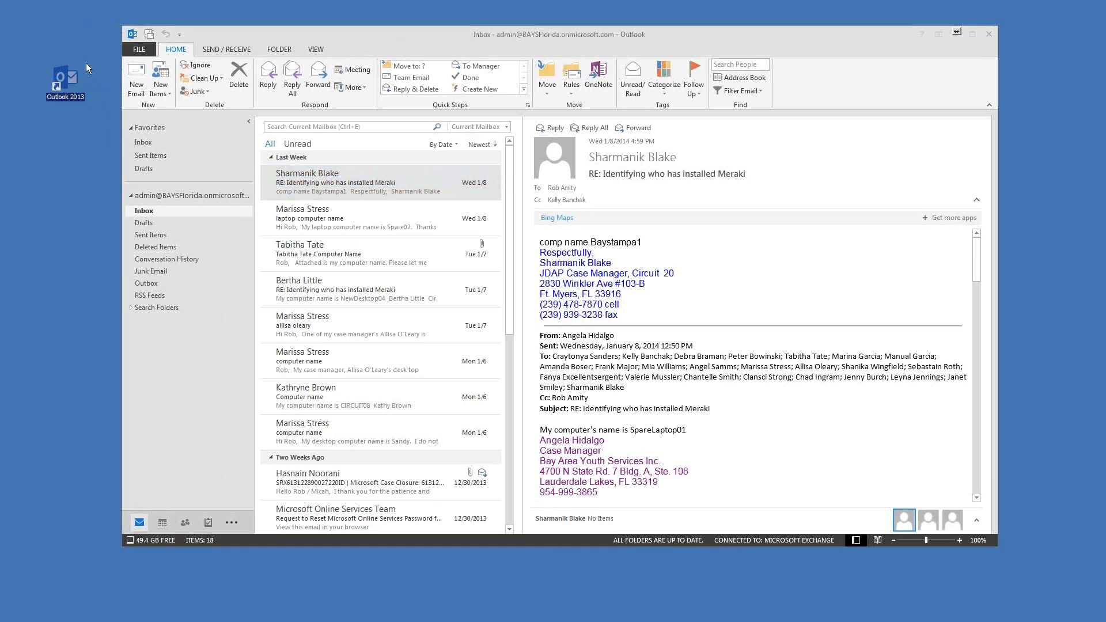
pyautogui.moveTo(446, 43); pyautogui.dragTo(459, 43)
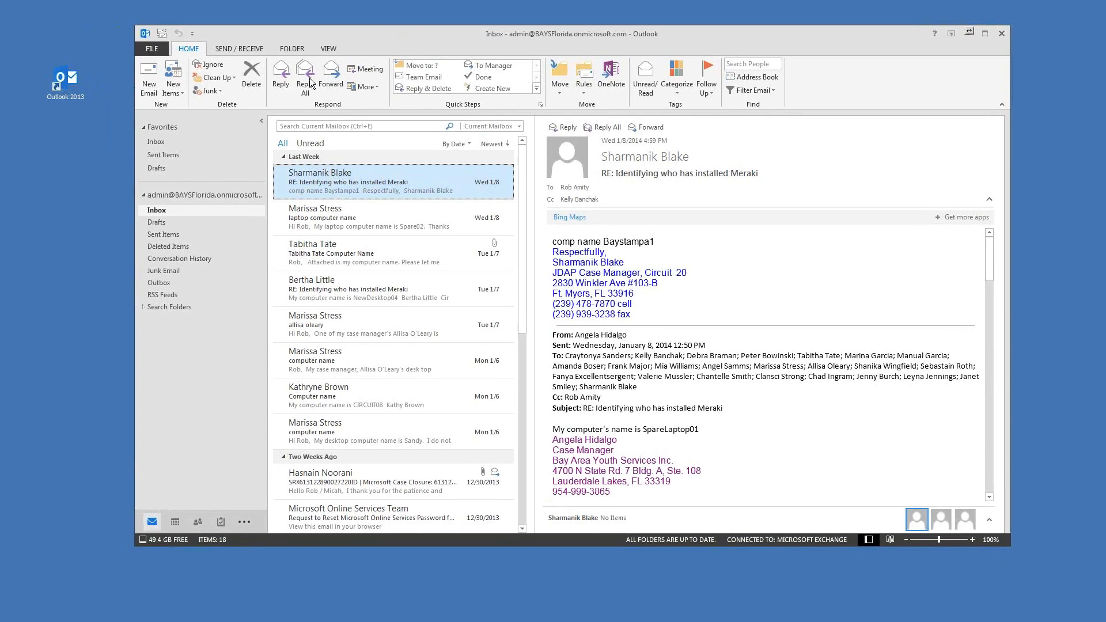
pyautogui.click(71, 183)
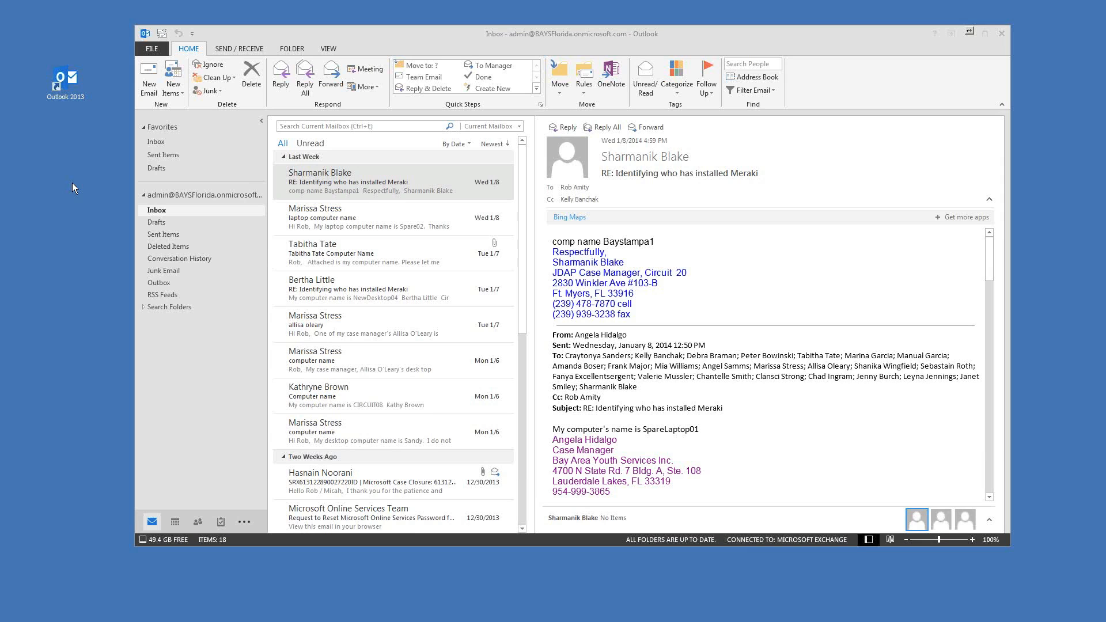
pyautogui.moveTo(541, 34); pyautogui.dragTo(522, 30)
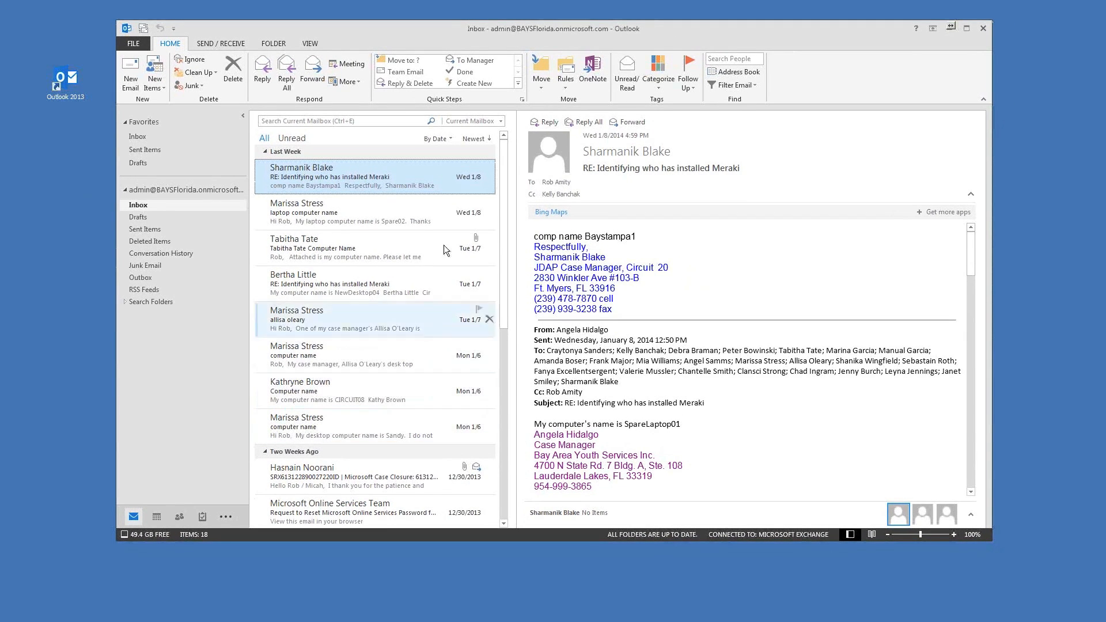
pyautogui.moveTo(372, 41); pyautogui.dragTo(399, 32)
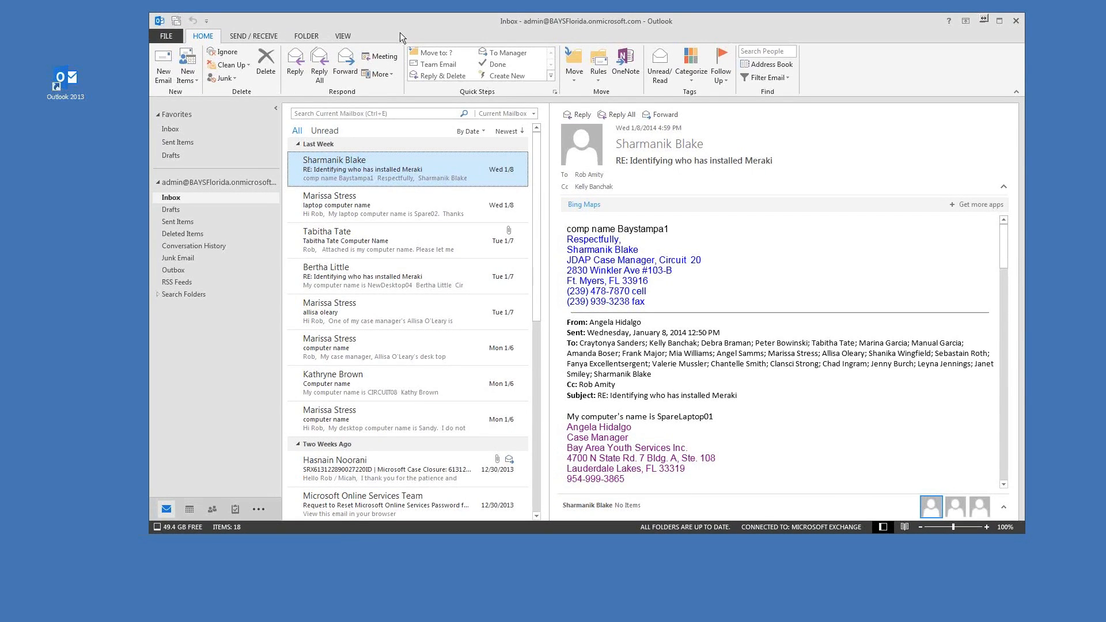
pyautogui.moveTo(400, 32); pyautogui.dragTo(406, 30)
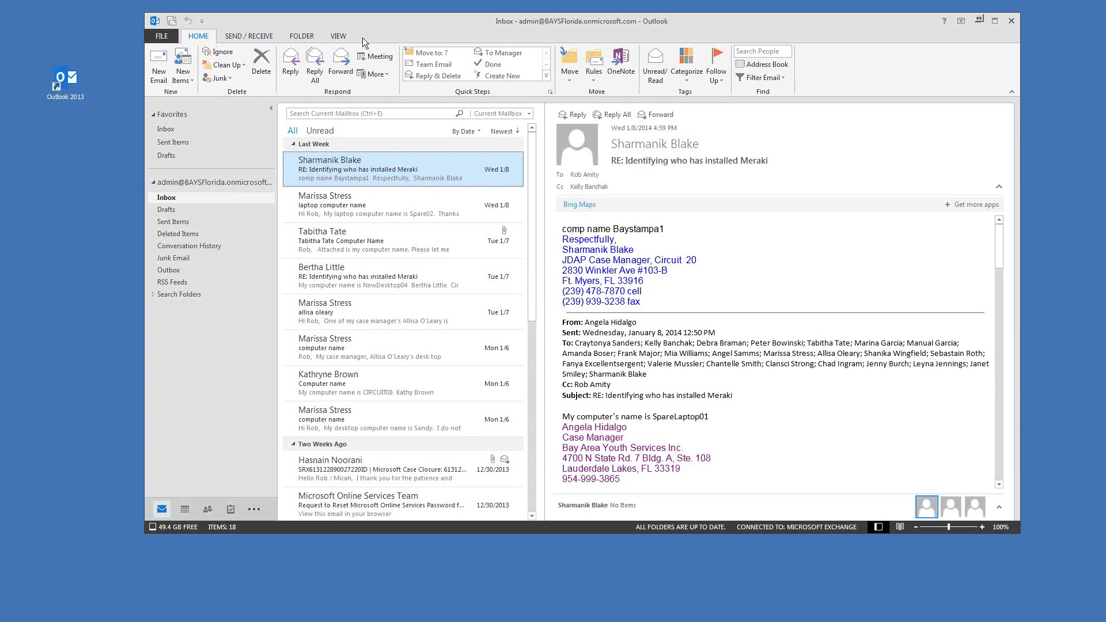
pyautogui.moveTo(398, 27); pyautogui.dragTo(381, 27)
# Step: Browse the Send / Receive and Folder ribbon tabs, then return to Home
pyautogui.click(225, 37)
pyautogui.click(277, 37)
pyautogui.click(176, 37)
pyautogui.moveTo(405, 28); pyautogui.dragTo(391, 32)
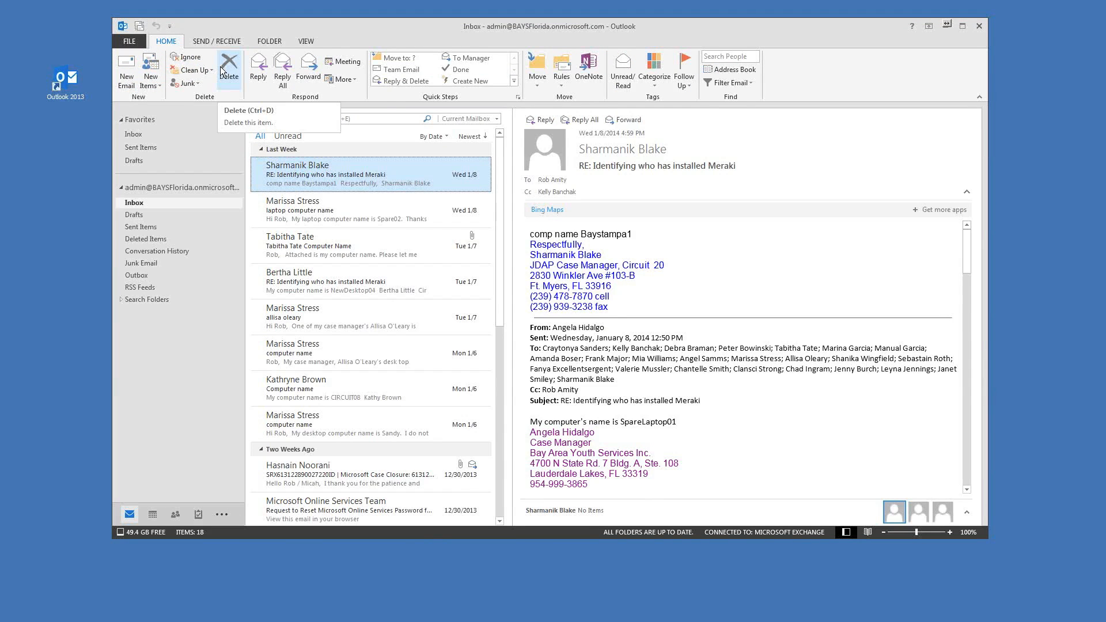
pyautogui.moveTo(388, 28)
pyautogui.mouseDown()
pyautogui.moveTo(371, 23)
pyautogui.moveTo(371, 33)
pyautogui.mouseUp()
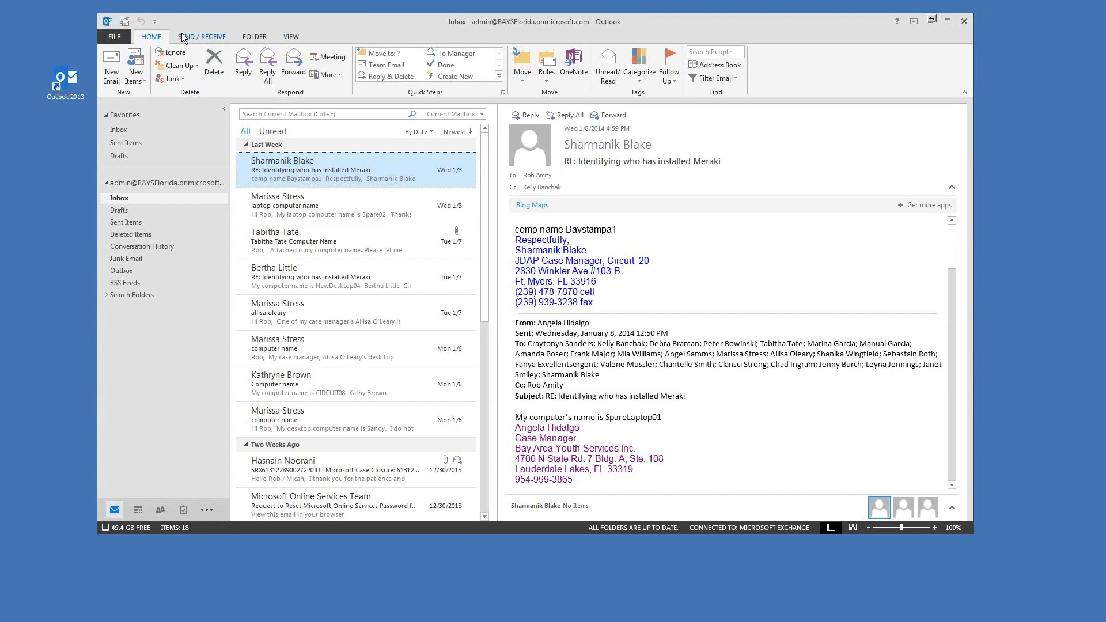
pyautogui.moveTo(415, 20); pyautogui.dragTo(418, 22)
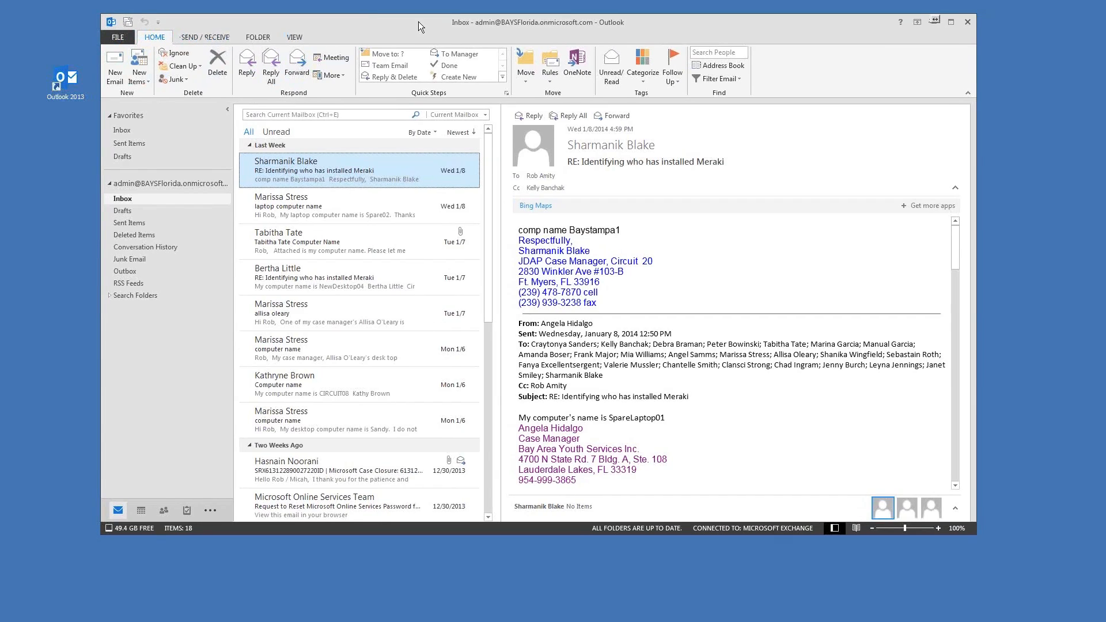
# Step: Switch among the Home, Send / Receive and Folder tabs, finishing on View
pyautogui.click(199, 39)
pyautogui.click(161, 40)
pyautogui.click(199, 39)
pyautogui.click(156, 39)
pyautogui.click(206, 39)
pyautogui.click(260, 39)
pyautogui.click(304, 39)
pyautogui.click(265, 40)
pyautogui.click(296, 38)
pyautogui.moveTo(447, 27); pyautogui.dragTo(434, 26)
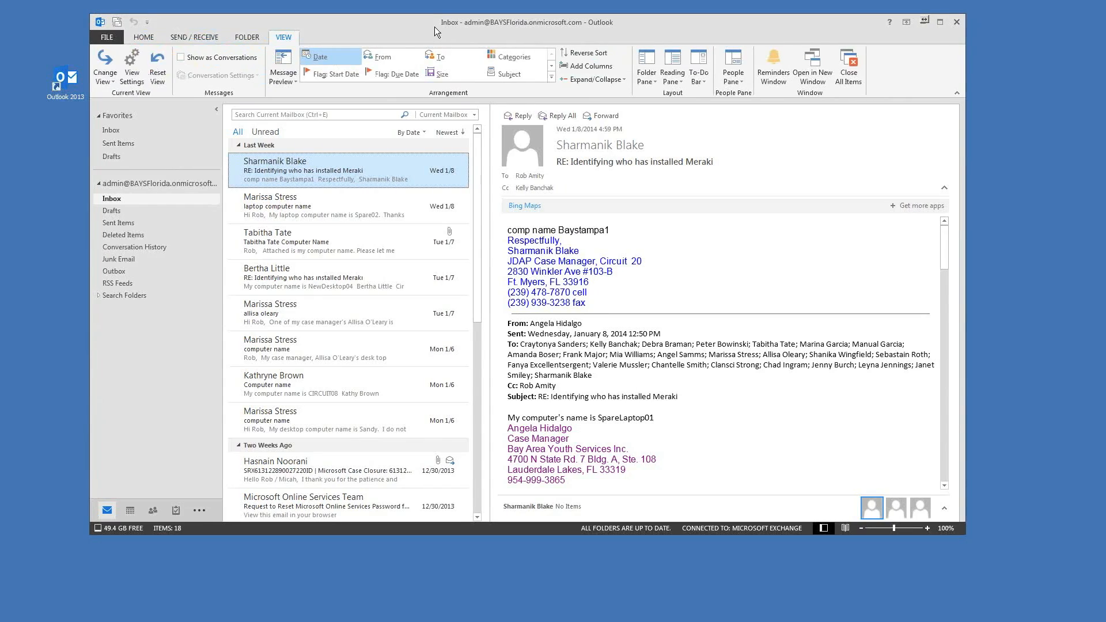
pyautogui.click(676, 67)
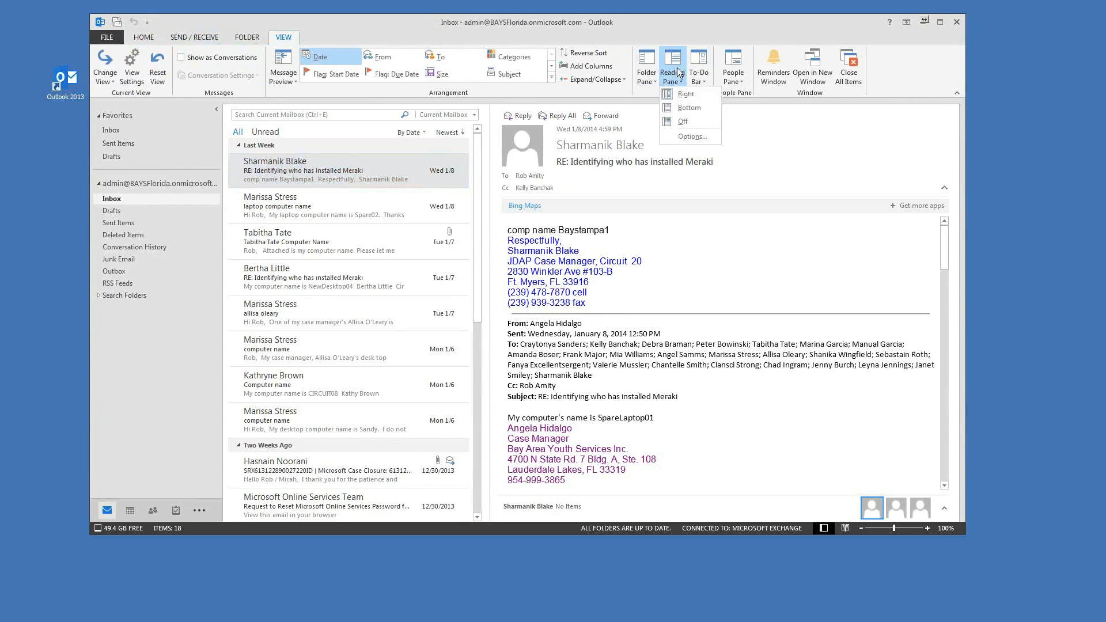
pyautogui.click(680, 109)
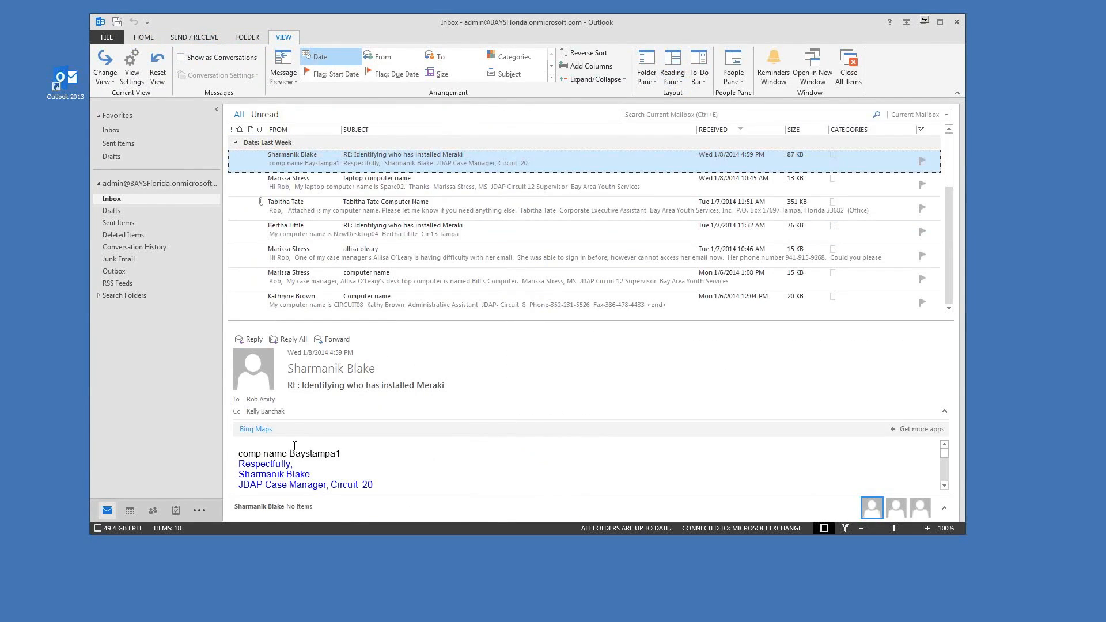
pyautogui.click(669, 72)
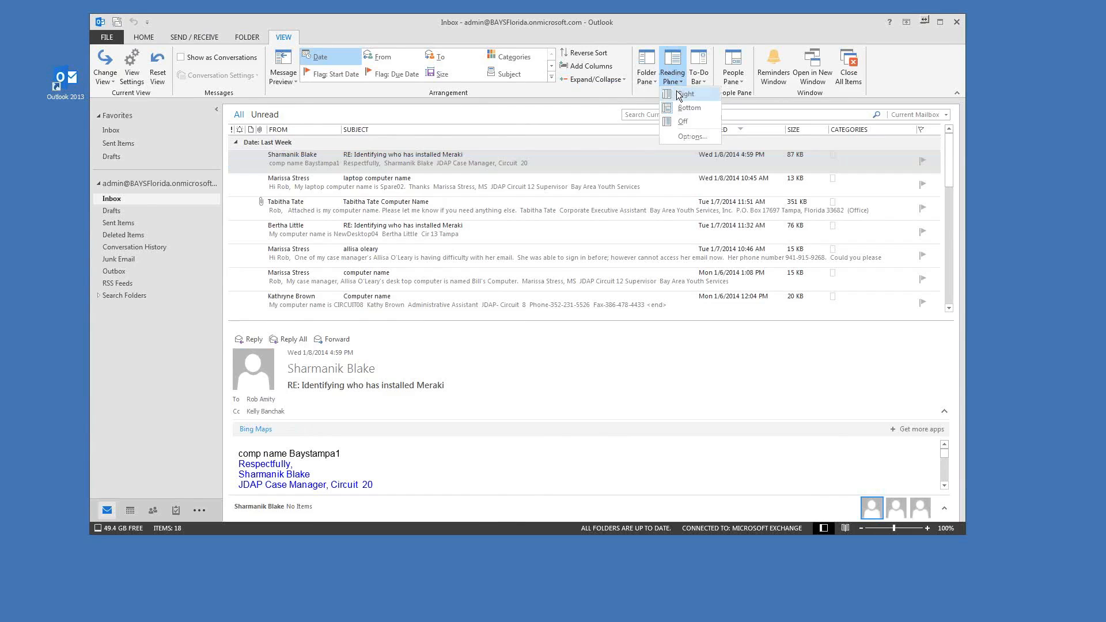
pyautogui.click(679, 95)
pyautogui.click(656, 84)
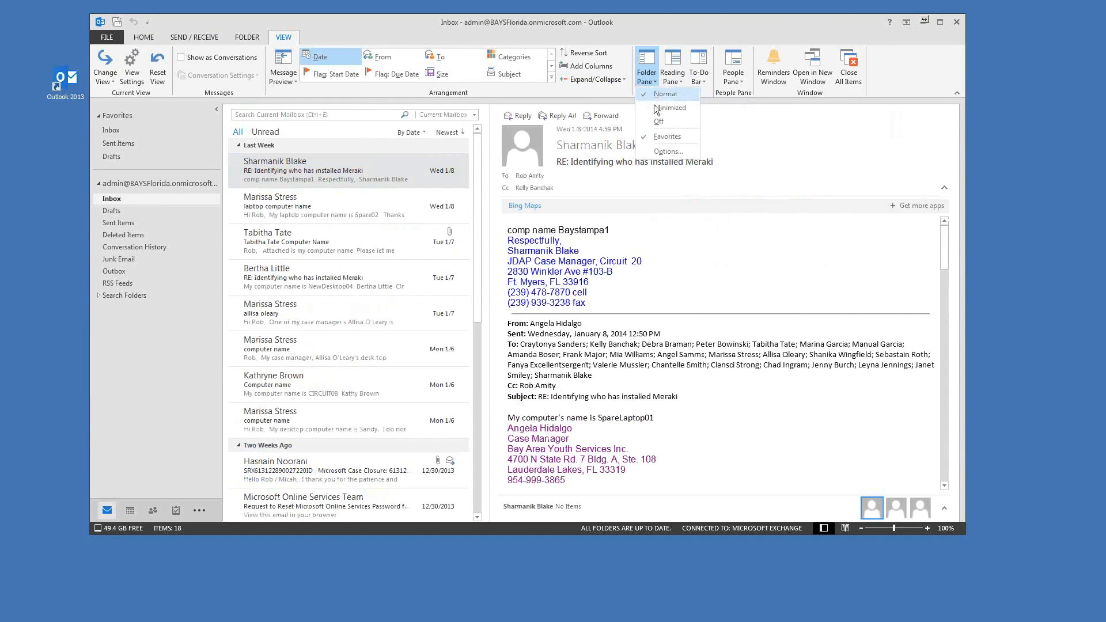
pyautogui.click(667, 108)
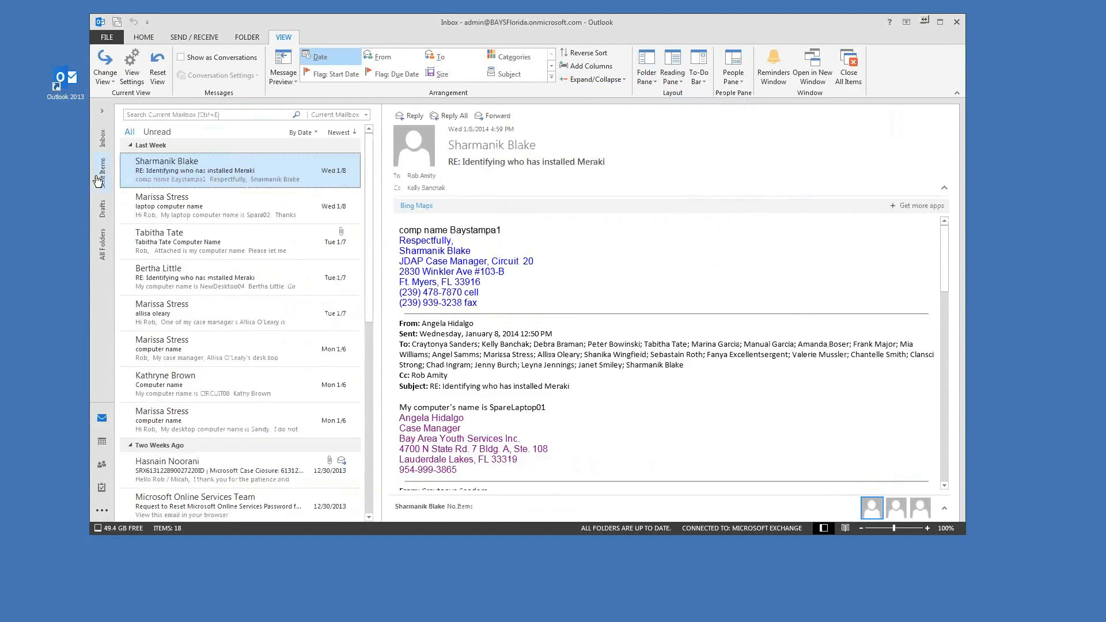
pyautogui.click(103, 117)
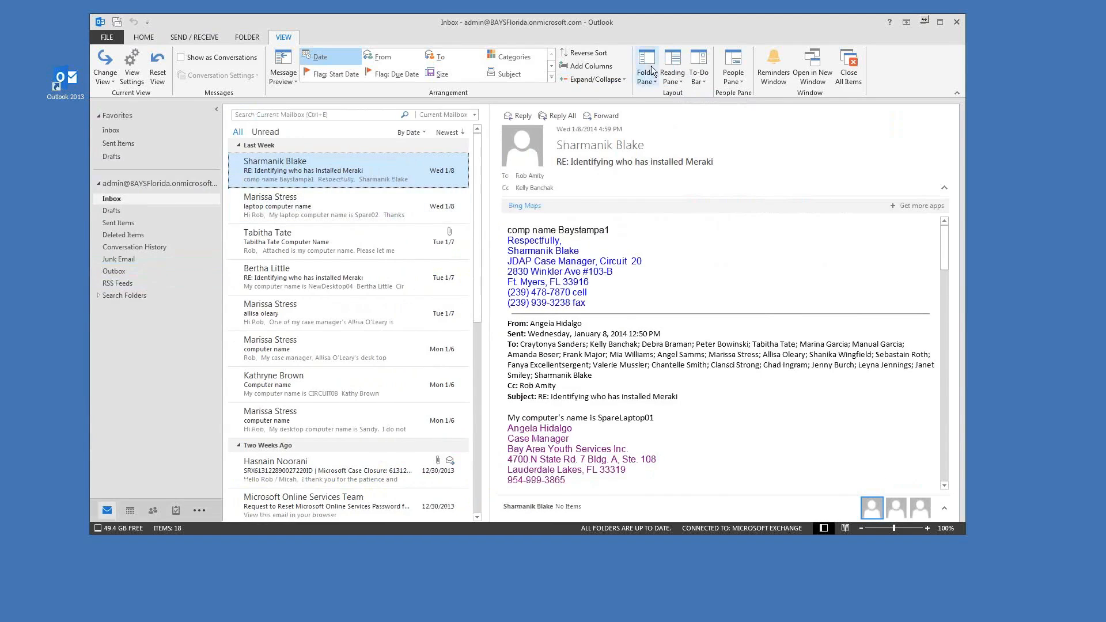
pyautogui.click(767, 86)
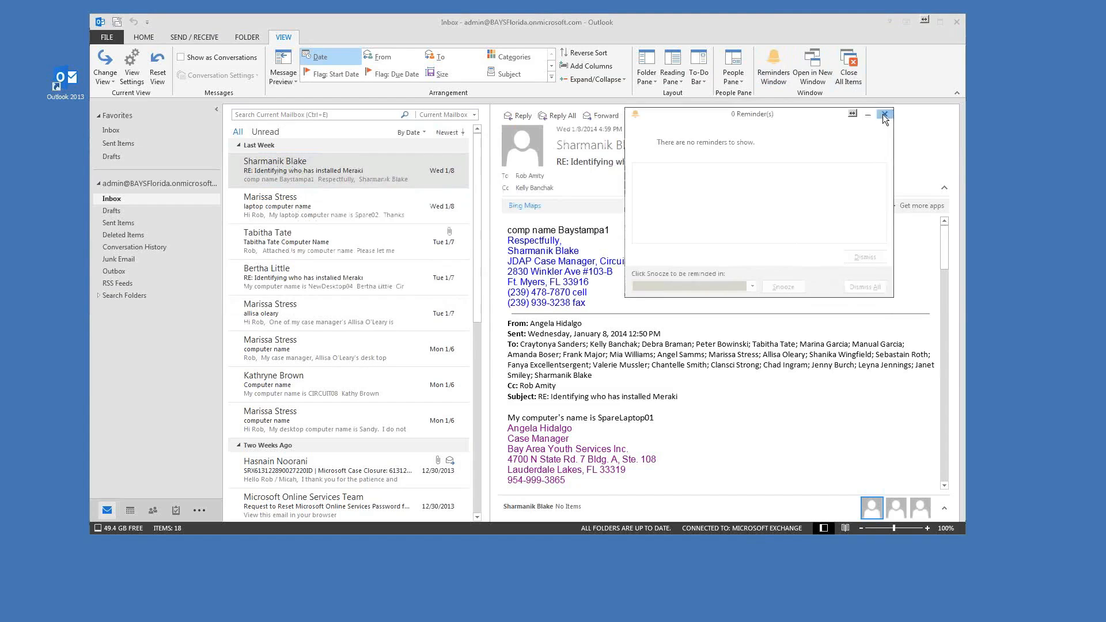
pyautogui.click(885, 115)
pyautogui.moveTo(793, 26); pyautogui.dragTo(811, 25)
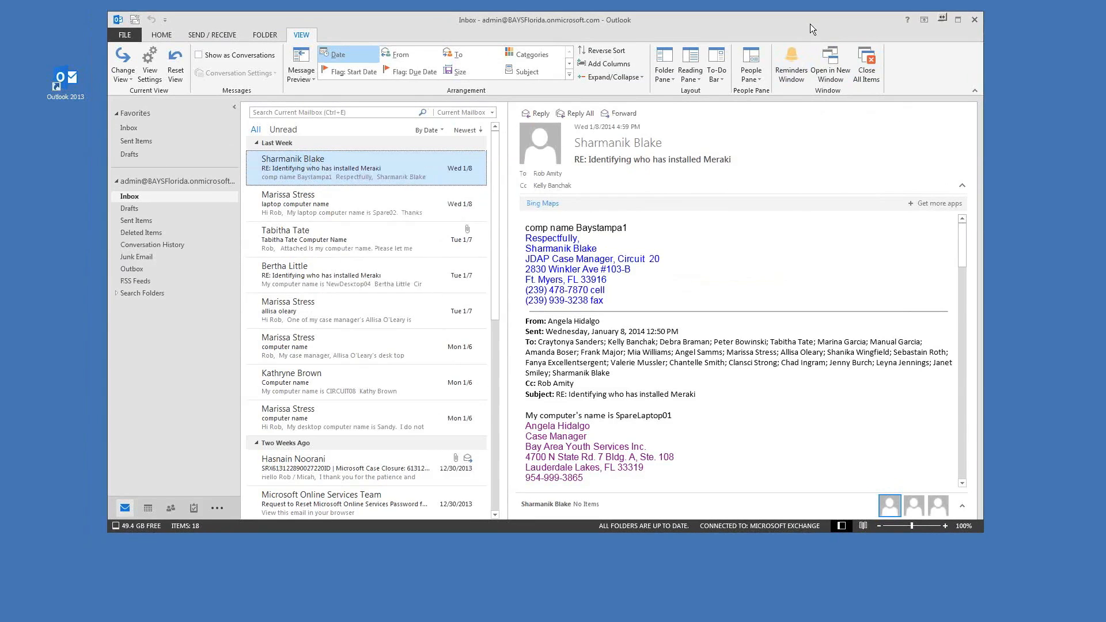
# Step: Check the Folder and Send / Receive tabs and the Send/Receive Groups list, then return to Home
pyautogui.click(272, 36)
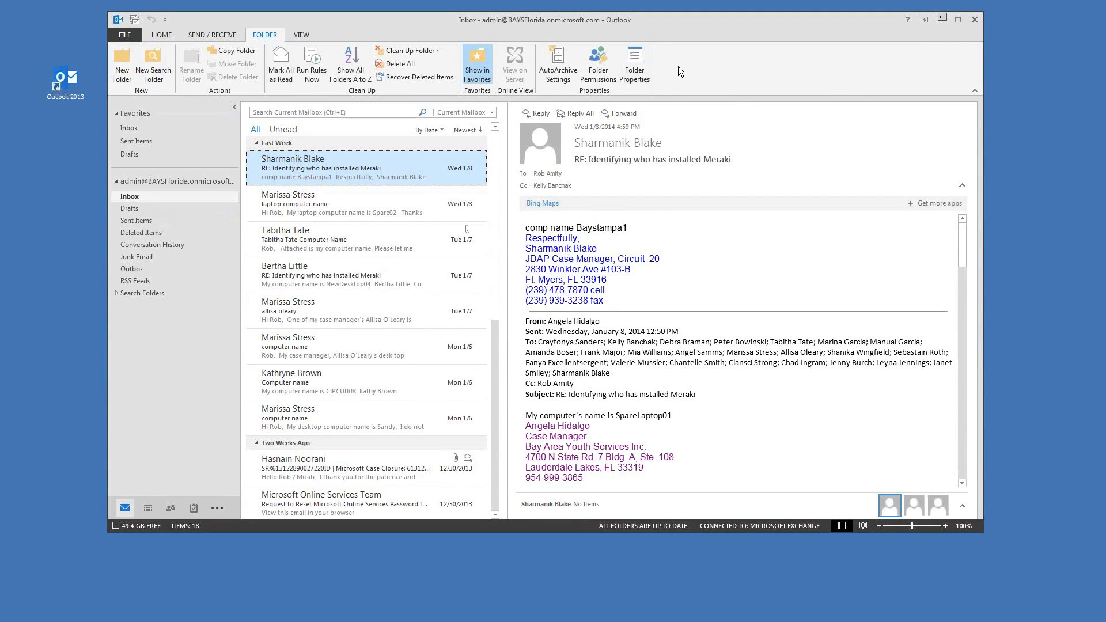
pyautogui.click(224, 34)
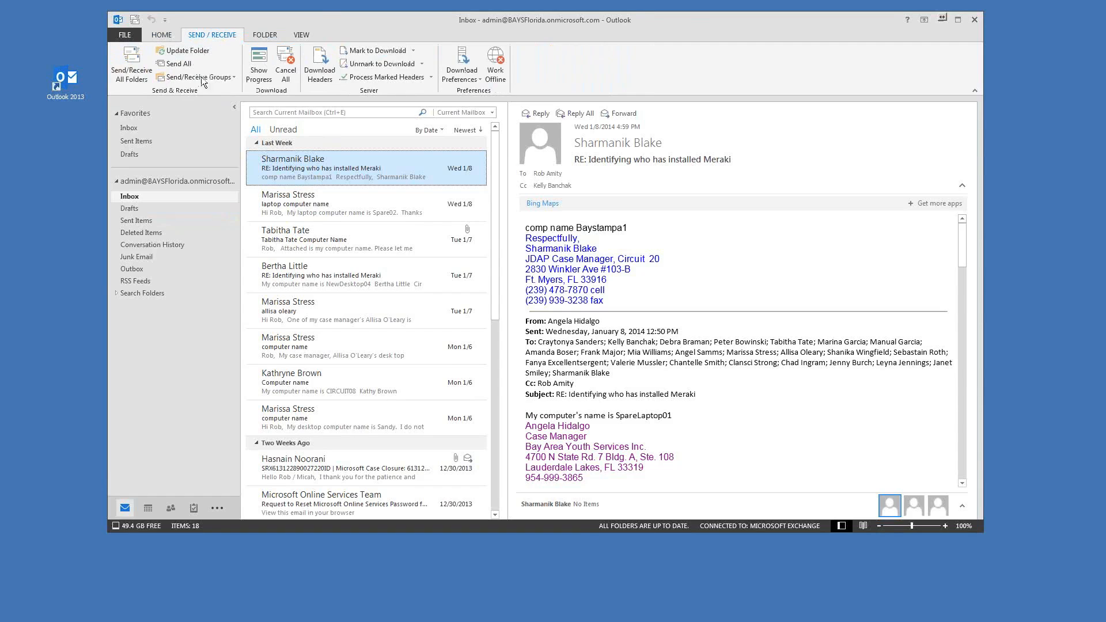
pyautogui.moveTo(558, 26); pyautogui.dragTo(547, 23)
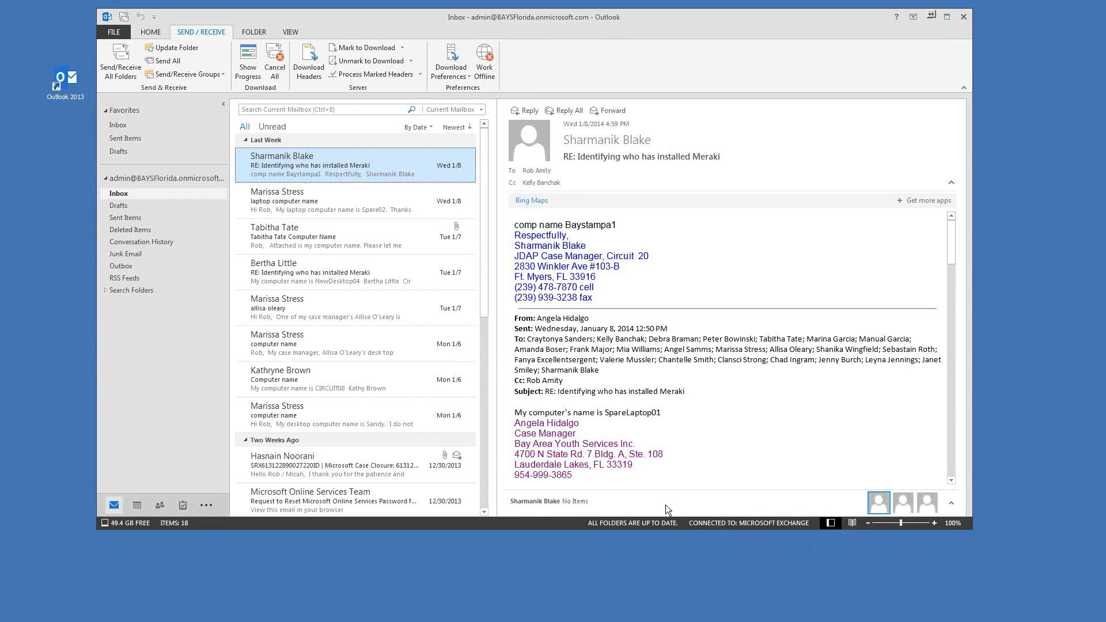
pyautogui.click(170, 75)
pyautogui.moveTo(445, 18); pyautogui.dragTo(449, 19)
pyautogui.click(156, 29)
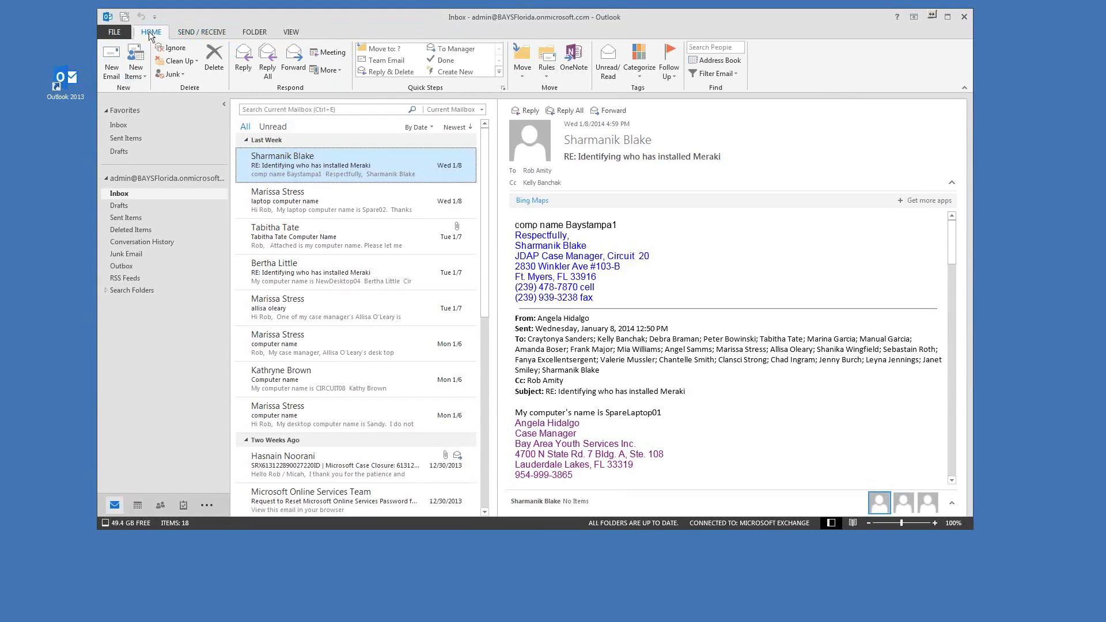
# Step: Nudge the Outlook window slightly to the right
pyautogui.moveTo(486, 29); pyautogui.dragTo(494, 29)
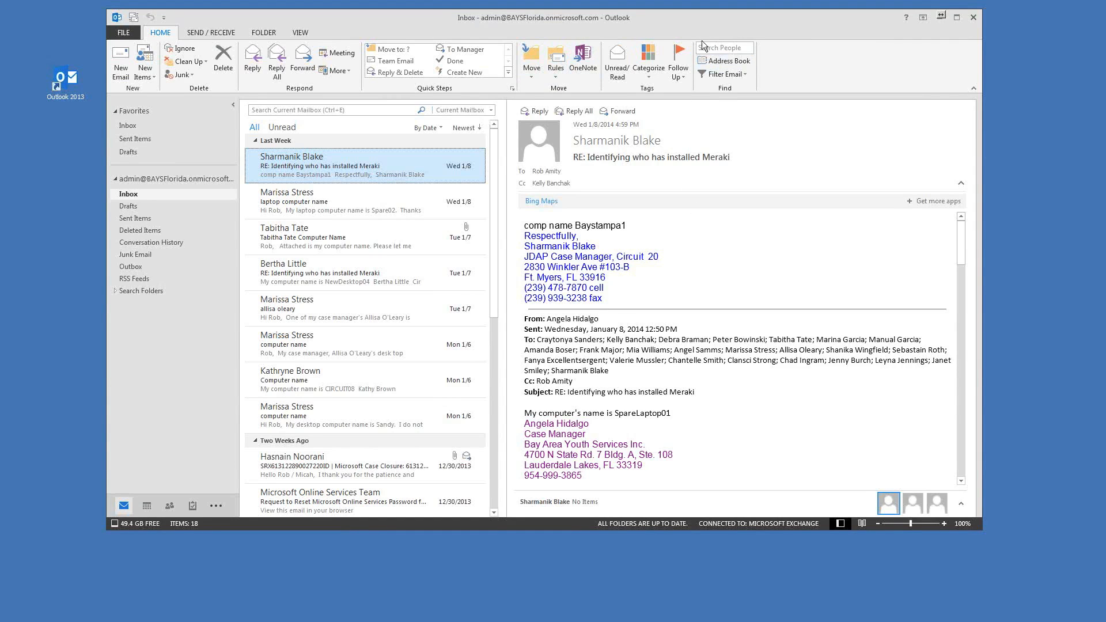
pyautogui.moveTo(678, 22); pyautogui.dragTo(689, 20)
pyautogui.moveTo(352, 30); pyautogui.dragTo(345, 29)
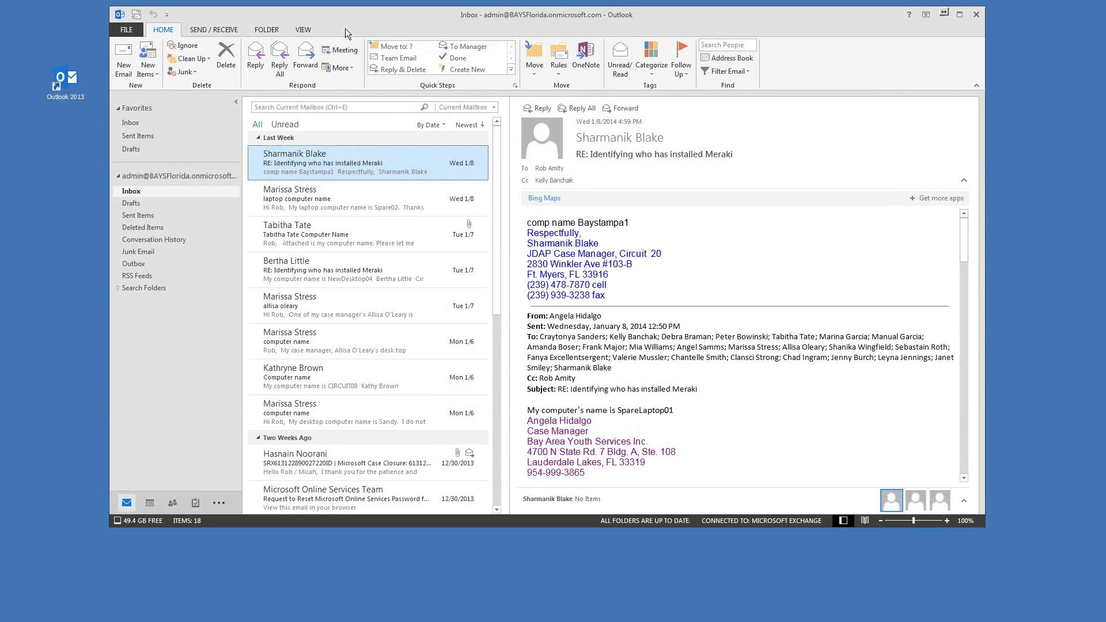
pyautogui.moveTo(457, 22); pyautogui.dragTo(444, 25)
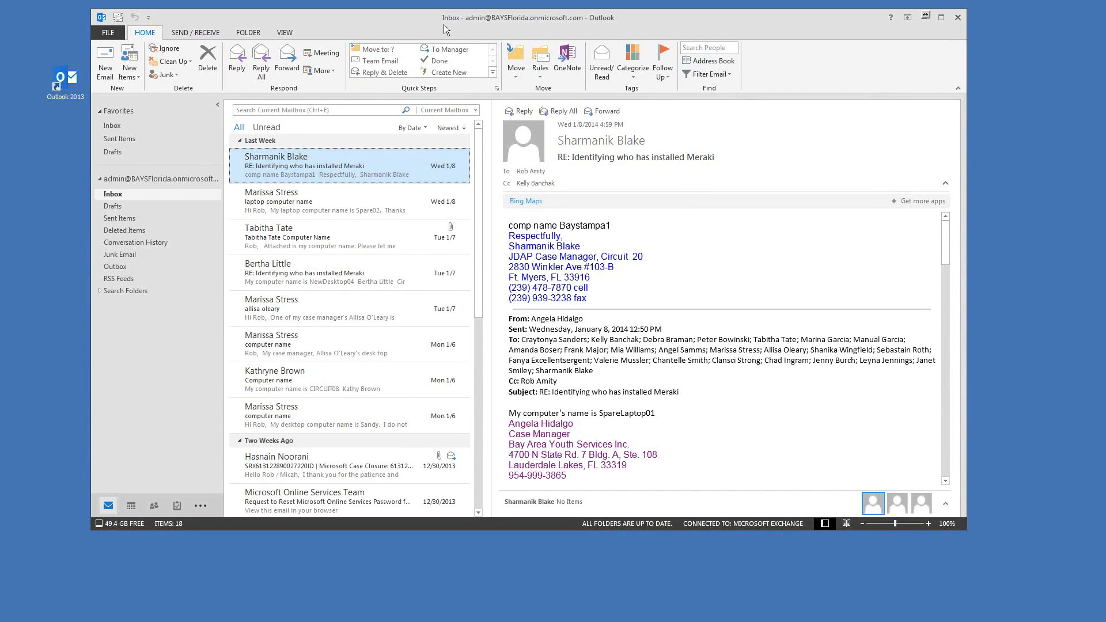
pyautogui.moveTo(444, 24); pyautogui.dragTo(448, 24)
# Step: Leave and reopen the FILE account page, then launch Outlook Options
pyautogui.click(115, 31)
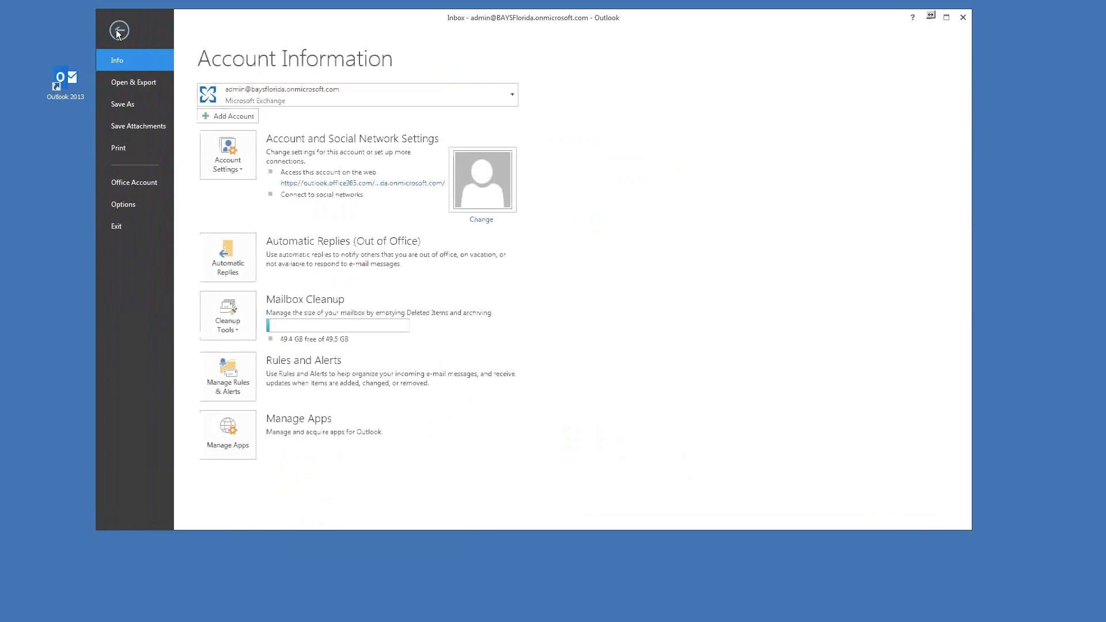
pyautogui.click(118, 30)
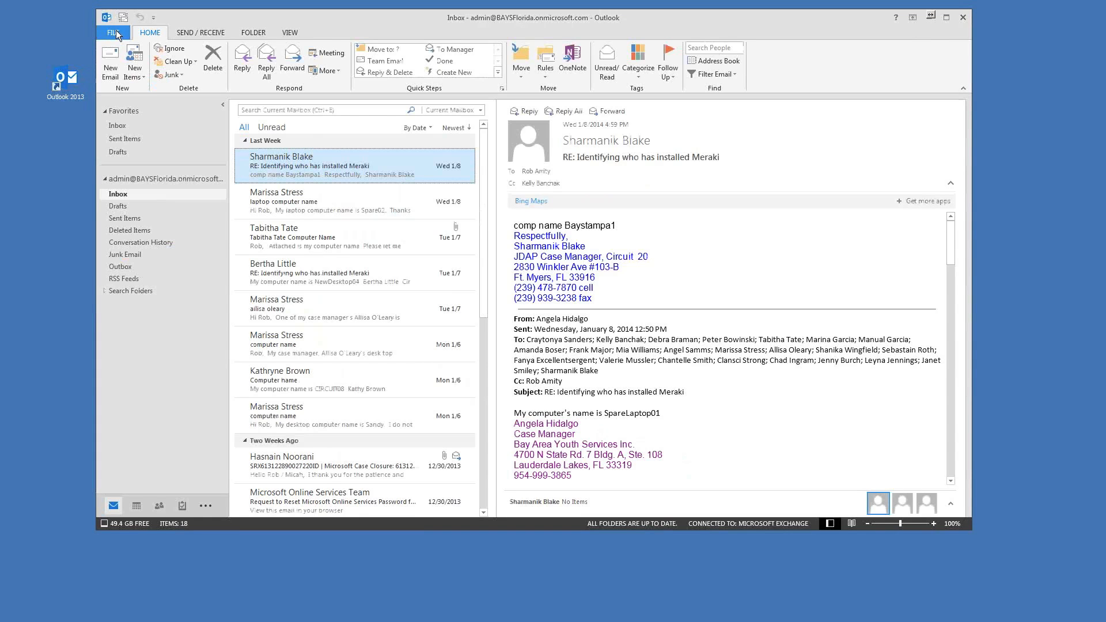
pyautogui.click(115, 33)
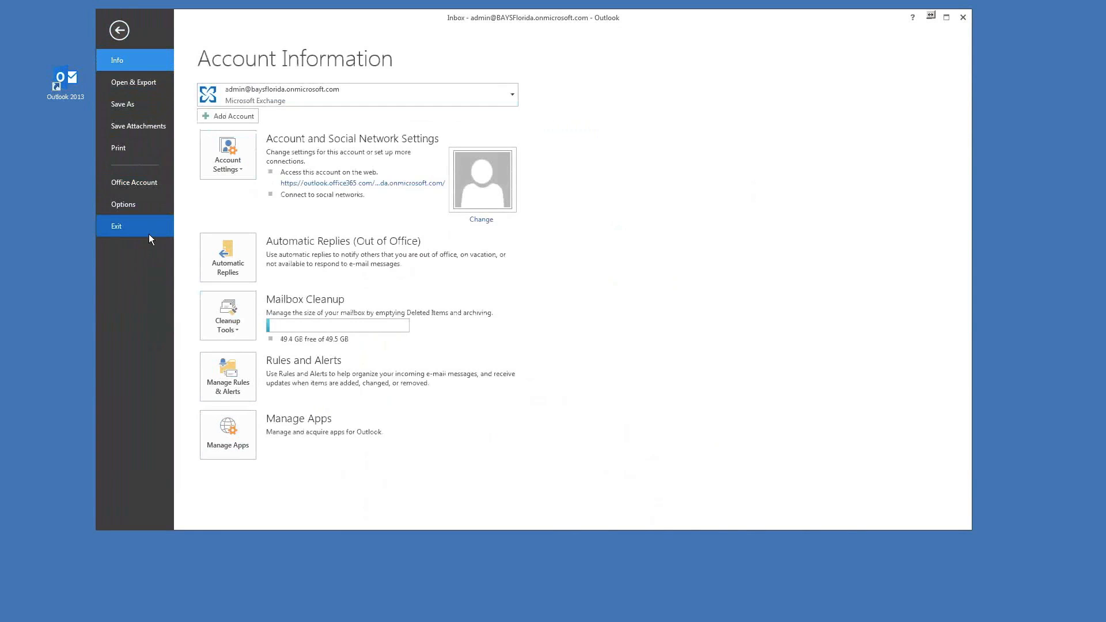
pyautogui.click(117, 205)
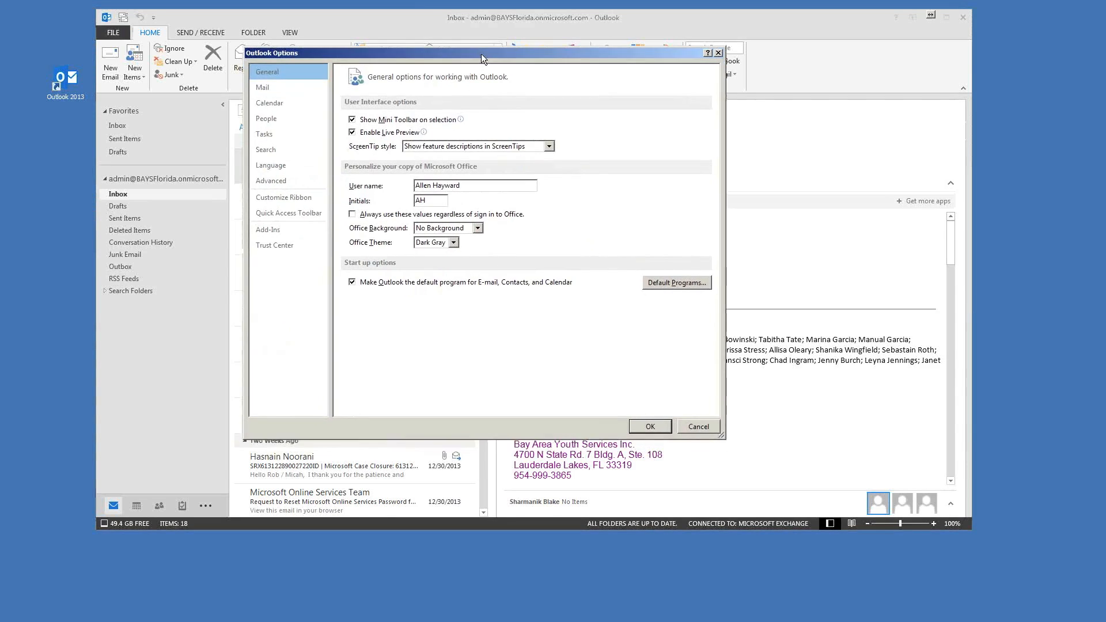
# Step: Shift Outlook Options down, go to the Mail category, and launch Signatures
pyautogui.moveTo(460, 53); pyautogui.dragTo(459, 59)
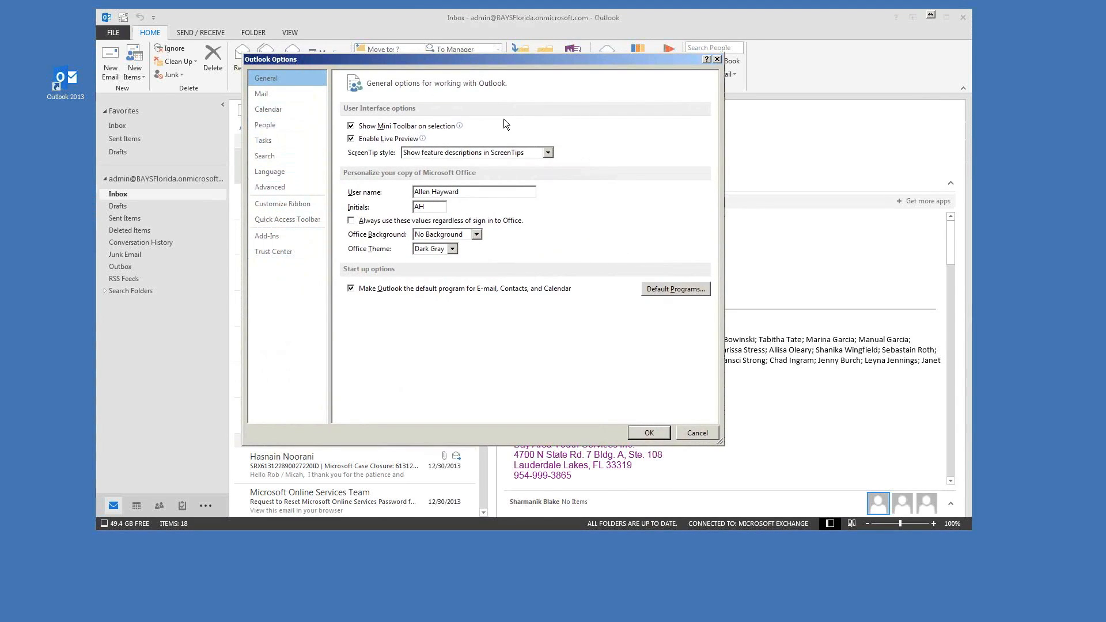
pyautogui.click(269, 94)
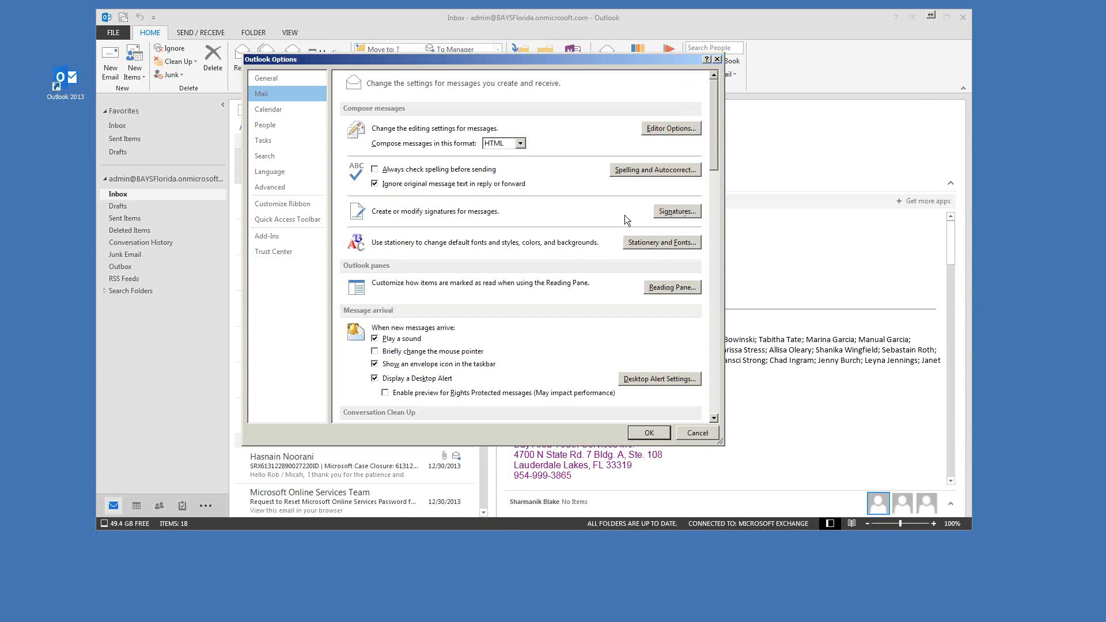
pyautogui.click(677, 212)
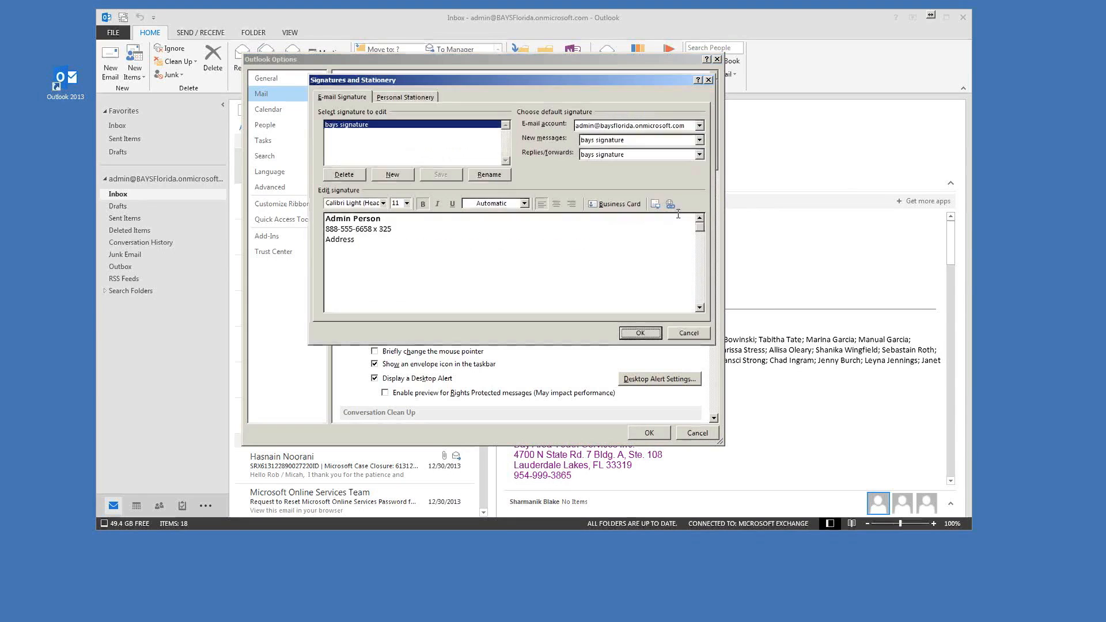
pyautogui.moveTo(502, 73); pyautogui.dragTo(510, 61)
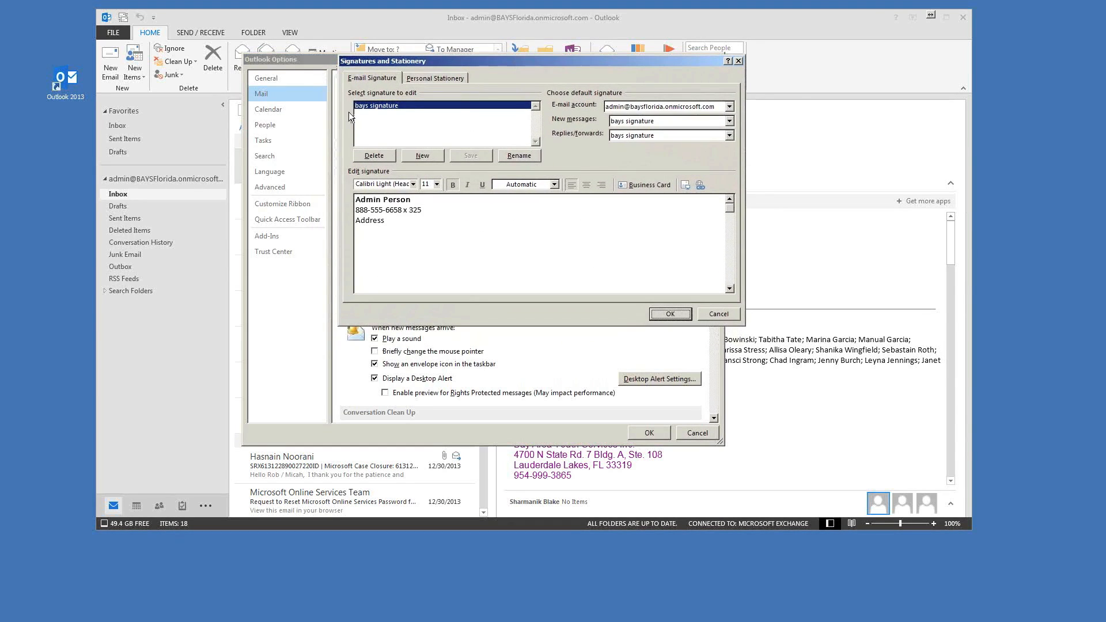
pyautogui.click(401, 239)
pyautogui.hotkey('ctrl', 'a')
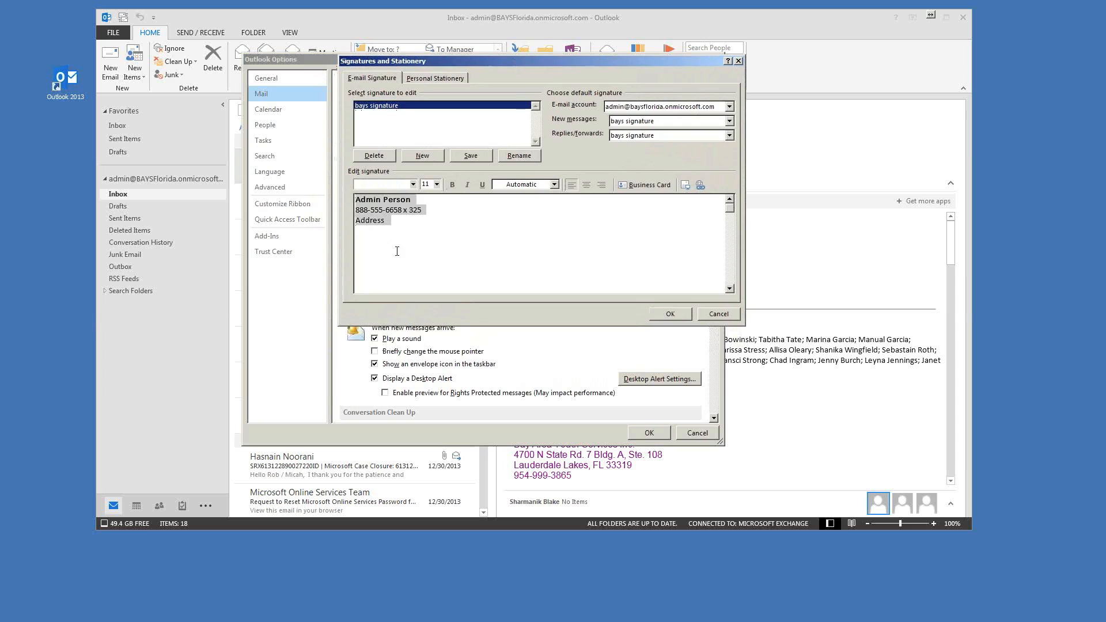
pyautogui.click(407, 240)
pyautogui.moveTo(392, 224)
pyautogui.mouseDown()
pyautogui.moveTo(353, 200)
pyautogui.moveTo(420, 209)
pyautogui.moveTo(418, 217)
pyautogui.mouseUp()
pyautogui.click(398, 223)
pyautogui.click(418, 218)
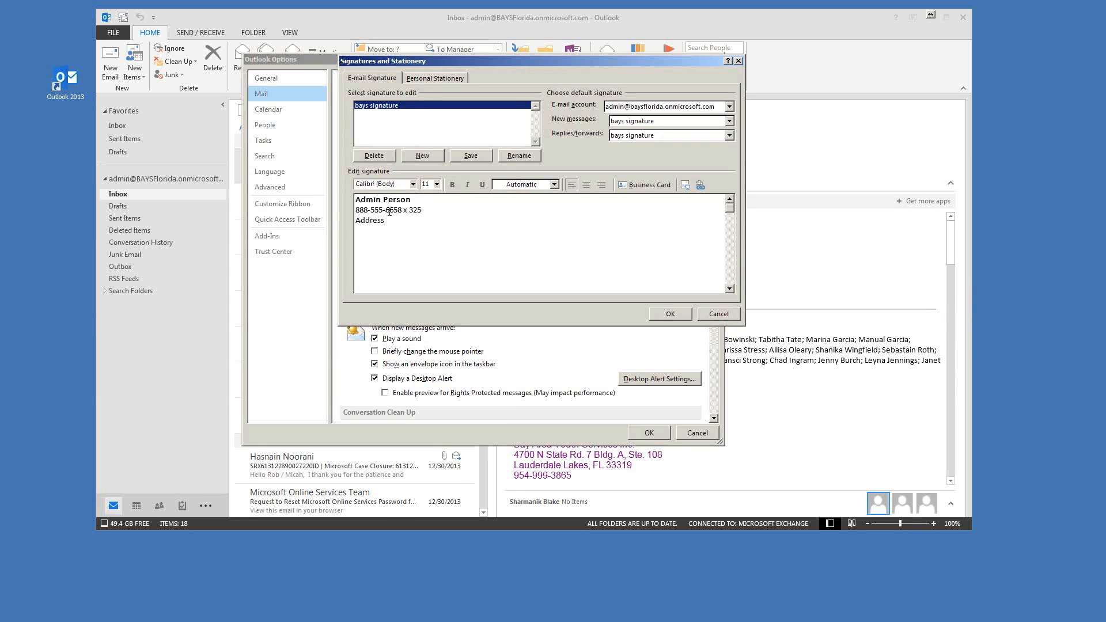
pyautogui.moveTo(579, 58); pyautogui.dragTo(558, 58)
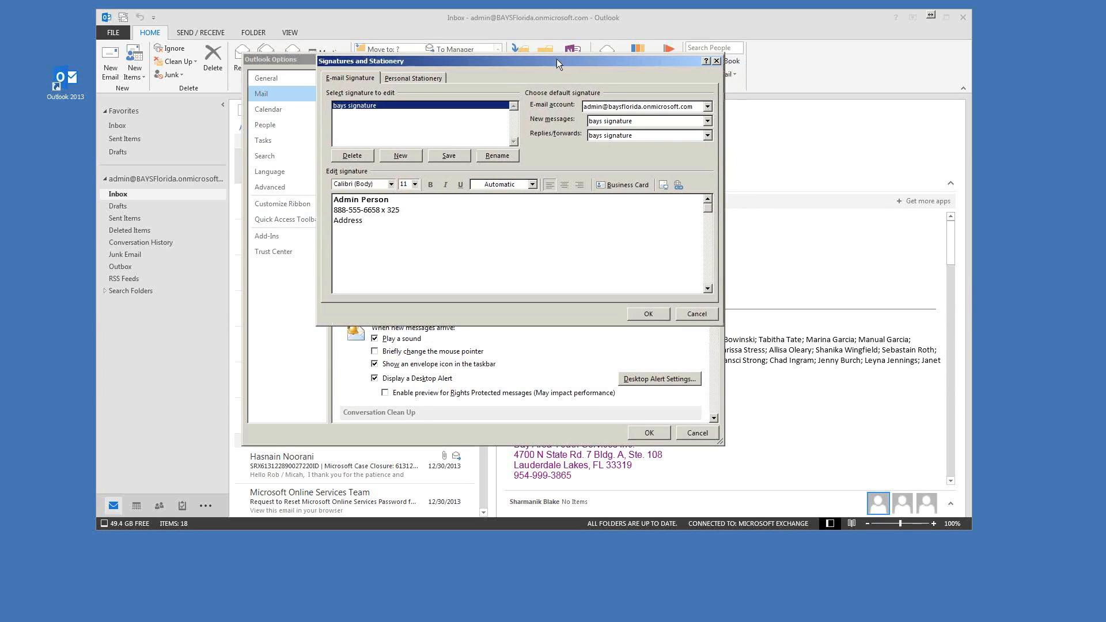
pyautogui.moveTo(377, 239); pyautogui.dragTo(337, 211)
pyautogui.click(459, 265)
# Step: Insert Penguins.jpg from Sample Pictures into the bays signature
pyautogui.click(664, 185)
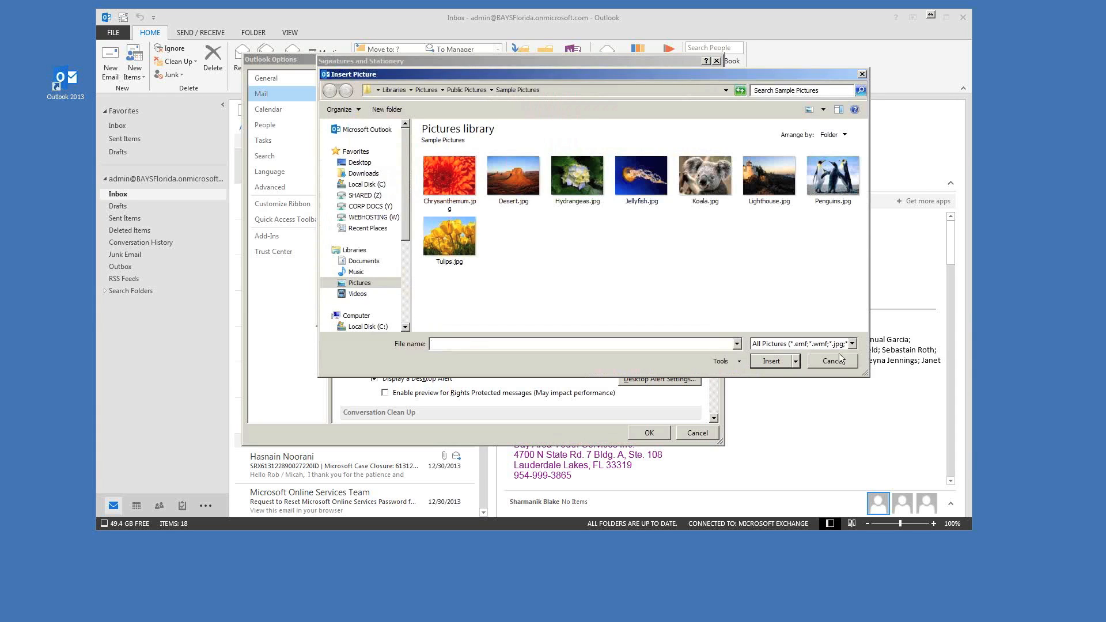
pyautogui.moveTo(863, 373); pyautogui.dragTo(929, 389)
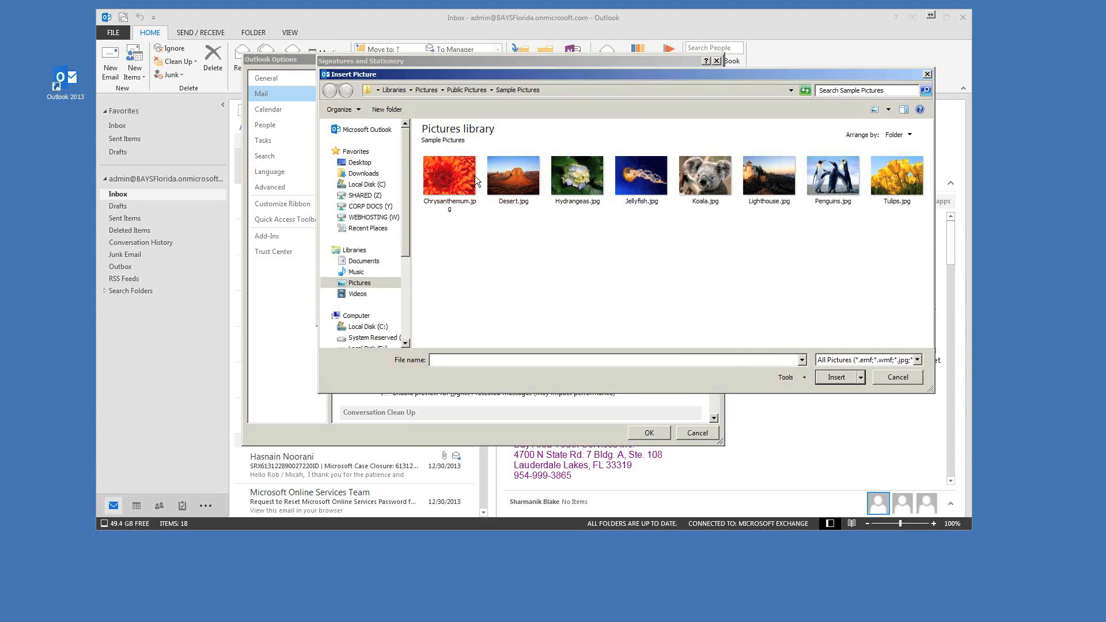
pyautogui.moveTo(649, 74); pyautogui.dragTo(592, 99)
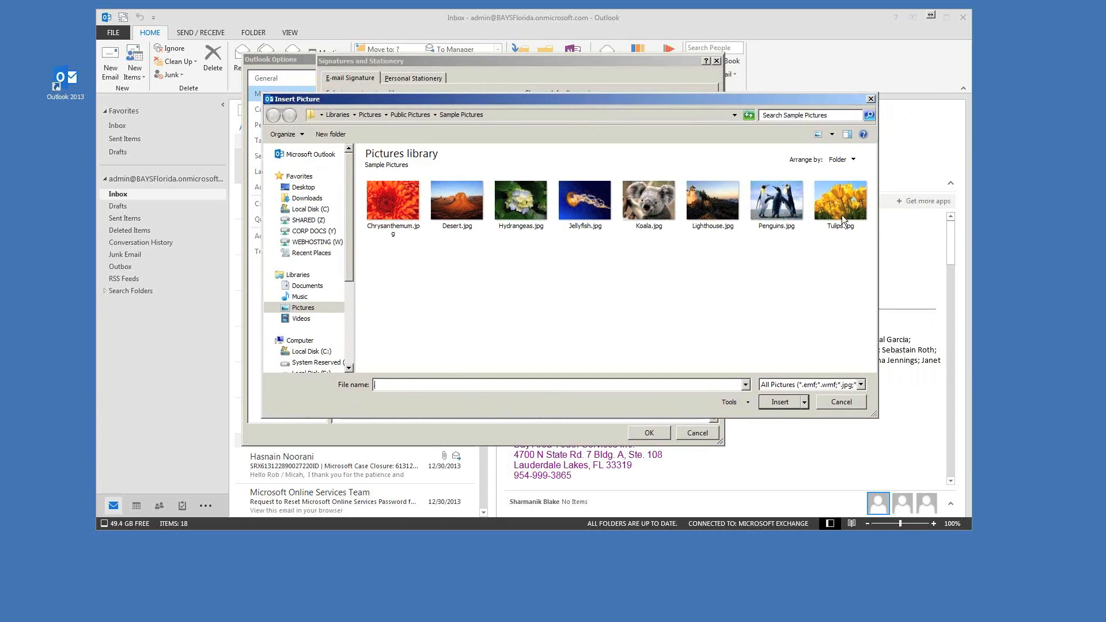
pyautogui.click(775, 203)
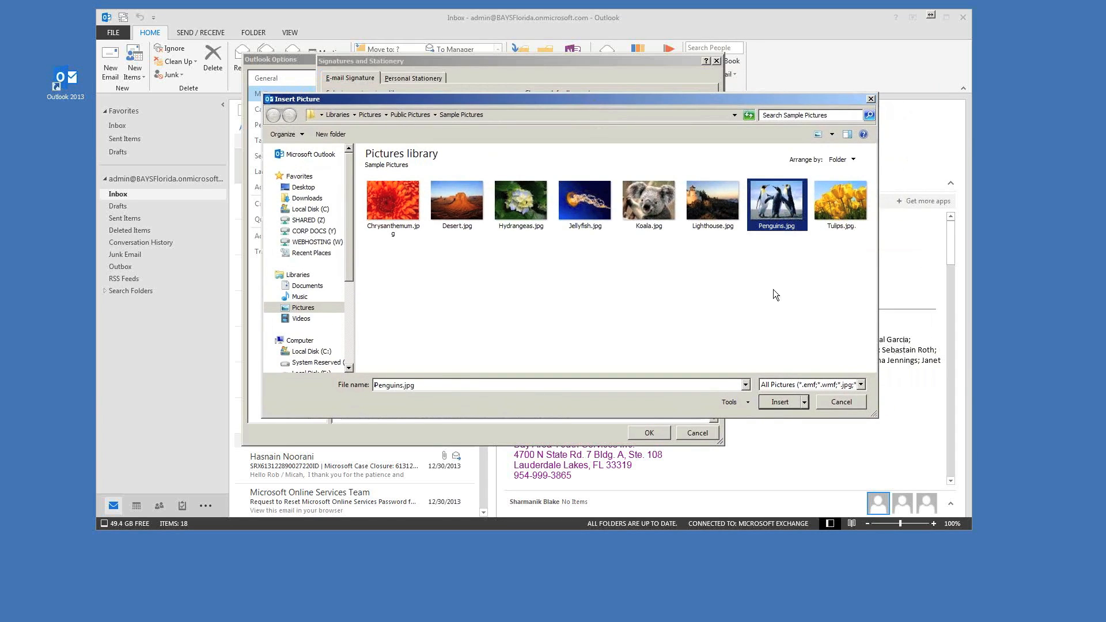
pyautogui.click(780, 402)
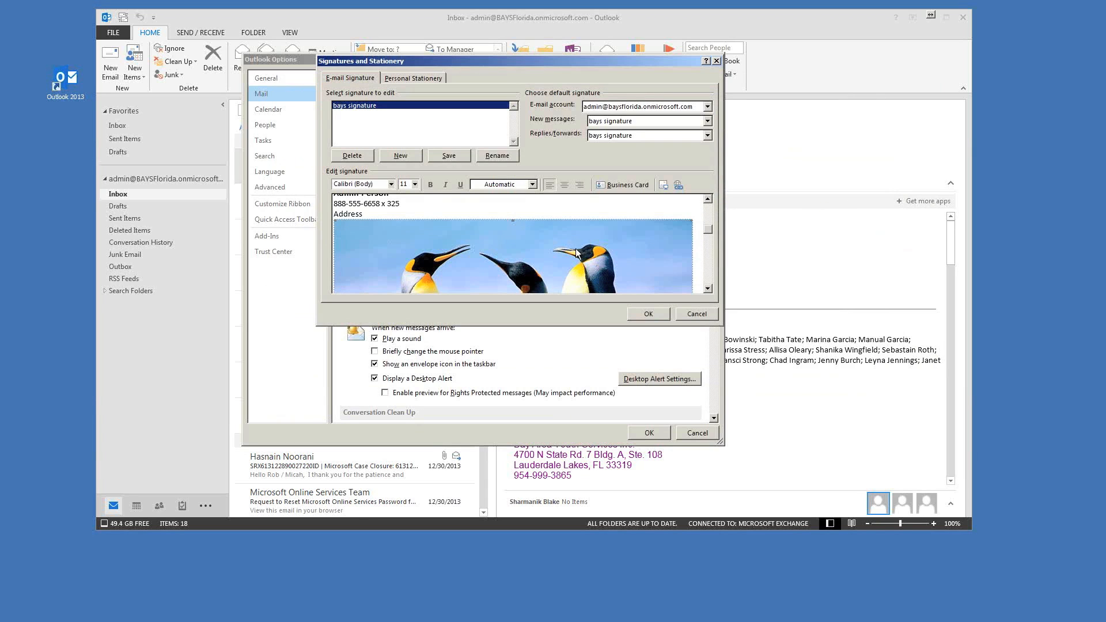
# Step: Select the inserted penguins picture in the signature body
pyautogui.moveTo(710, 232); pyautogui.dragTo(711, 233)
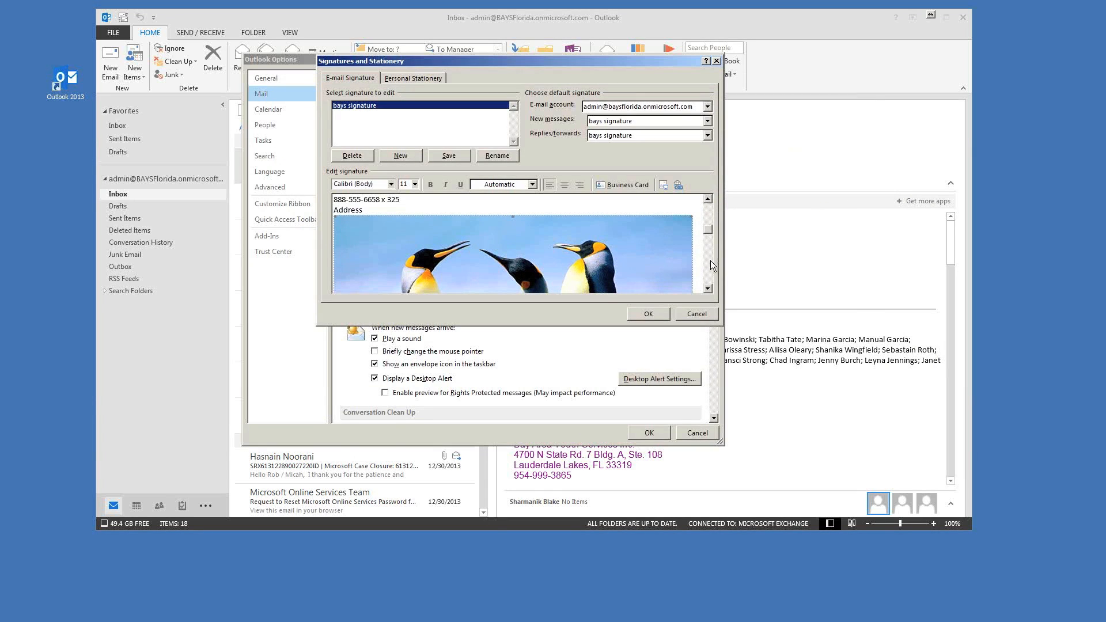
pyautogui.click(708, 289)
pyautogui.click(709, 291)
pyautogui.moveTo(709, 281); pyautogui.dragTo(708, 230)
# Step: Delete the penguins picture and move the Signatures window left
pyautogui.press('Delete')
pyautogui.moveTo(708, 231); pyautogui.dragTo(709, 223)
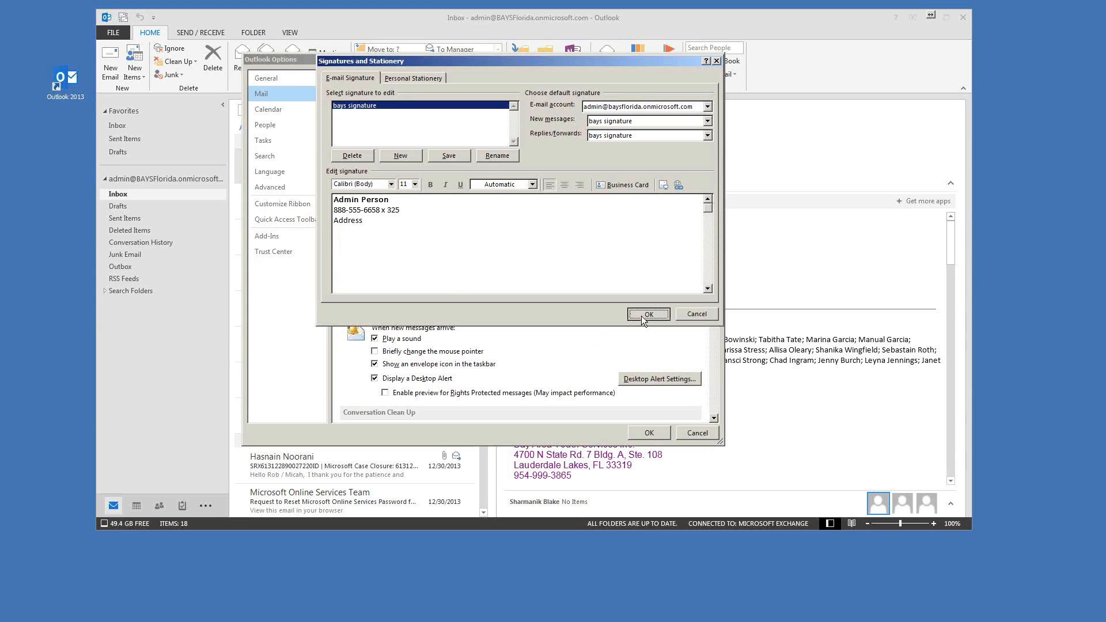
pyautogui.moveTo(552, 65); pyautogui.dragTo(538, 67)
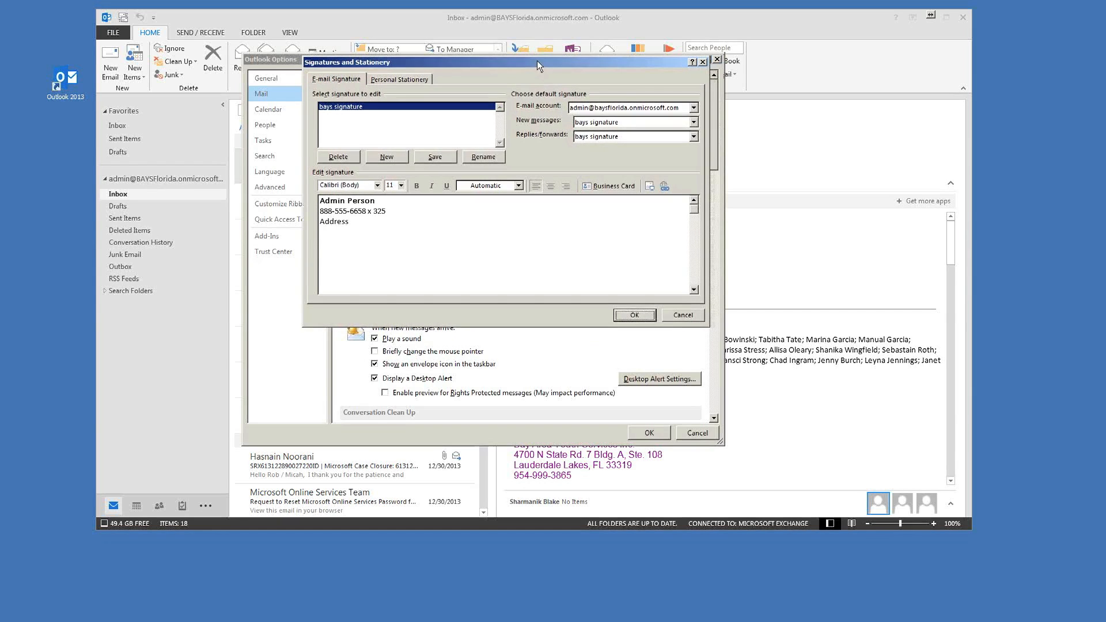
# Step: Toggle the new-message and replies/forwards signatures between (none) and bays signature
pyautogui.click(593, 122)
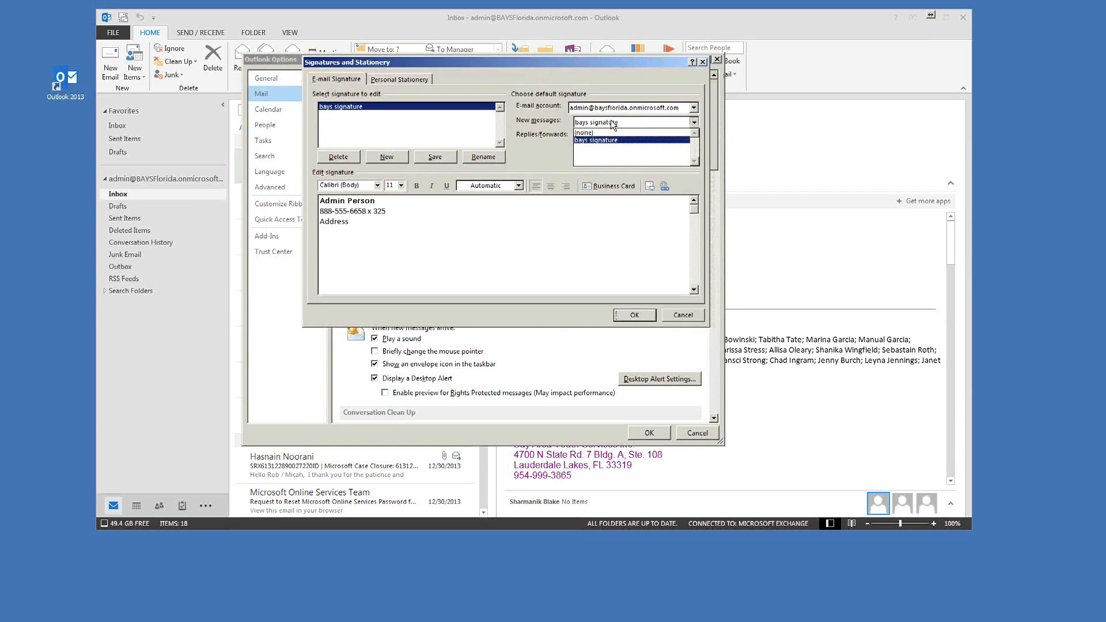
pyautogui.click(594, 131)
pyautogui.click(593, 143)
pyautogui.click(593, 145)
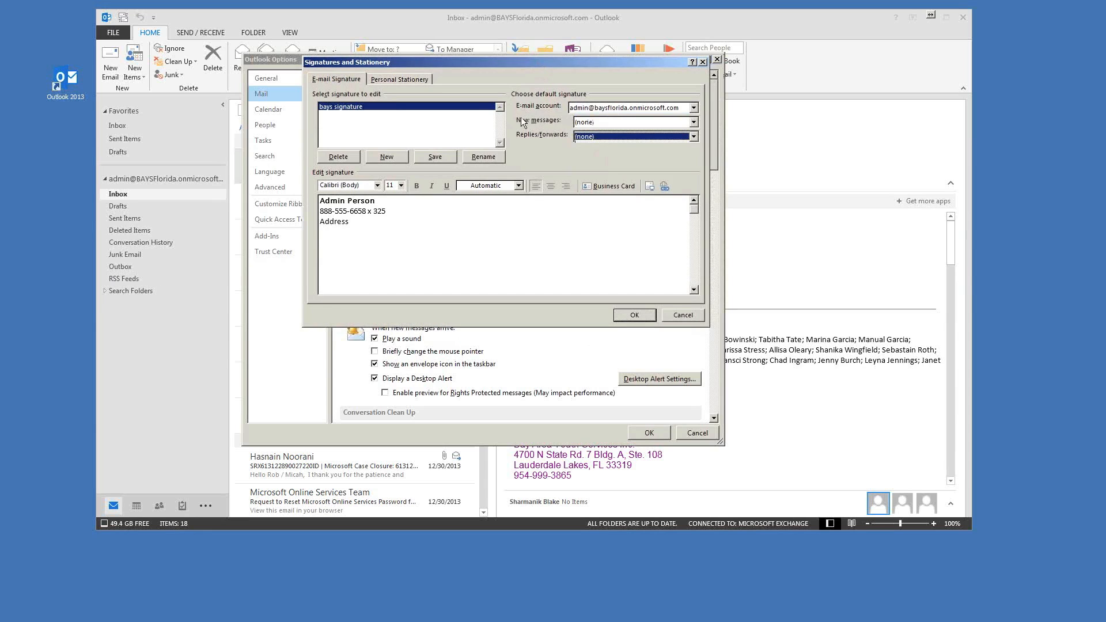
pyautogui.click(593, 122)
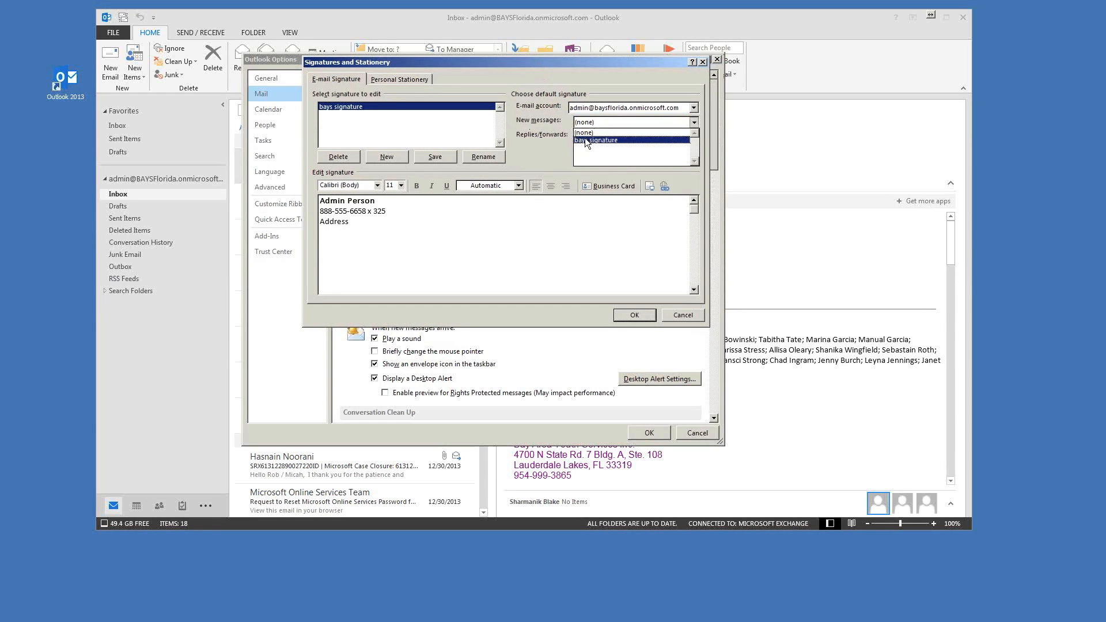
pyautogui.click(597, 140)
pyautogui.click(612, 136)
pyautogui.click(592, 156)
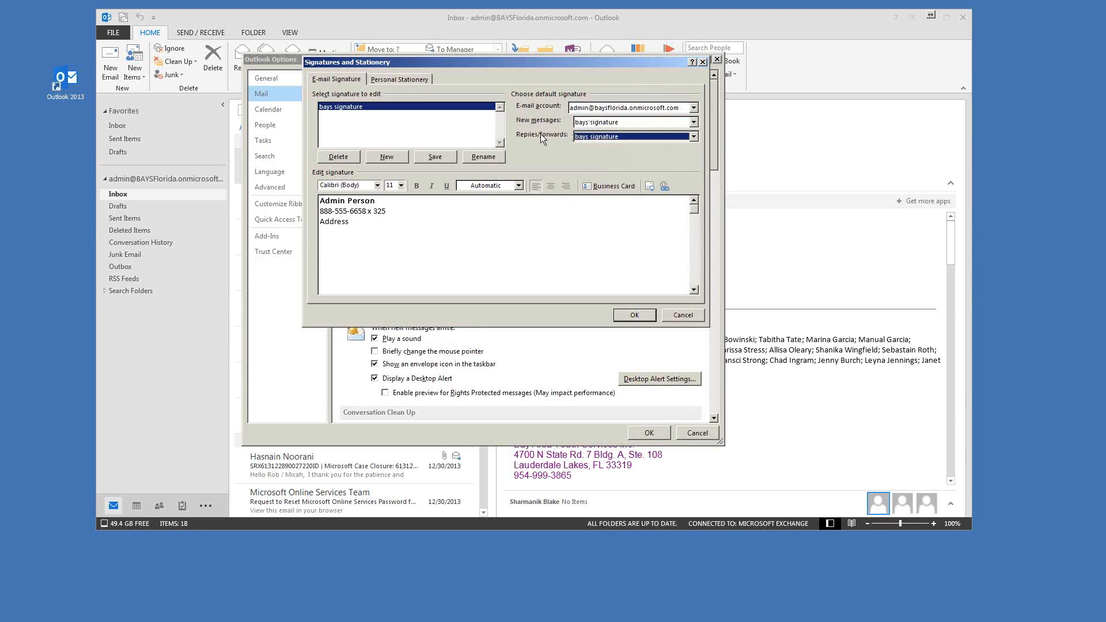
pyautogui.click(600, 124)
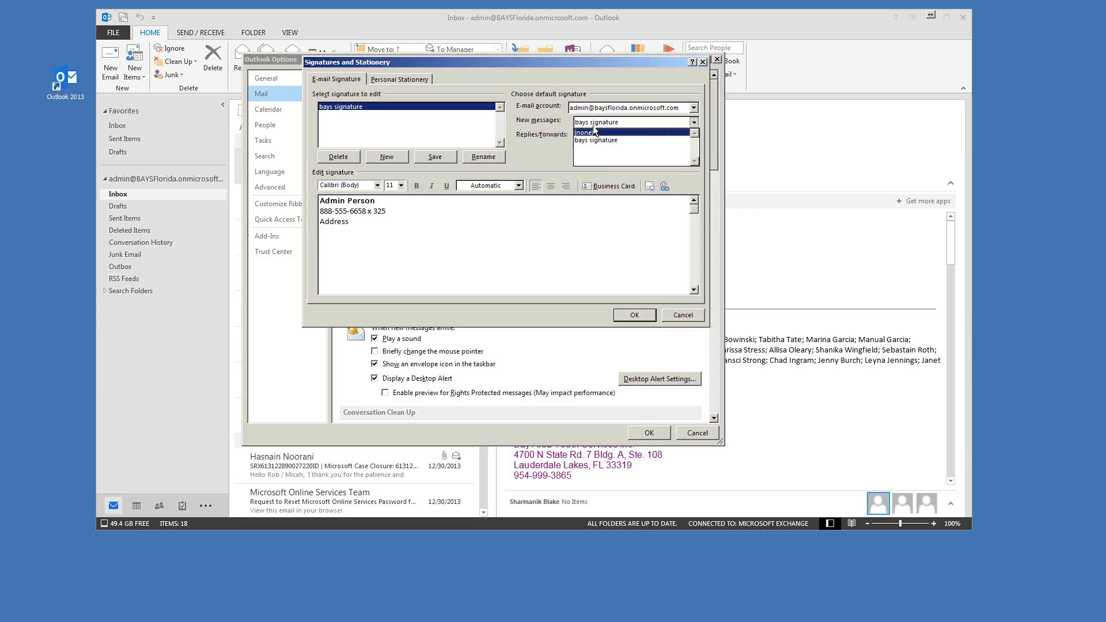
pyautogui.click(585, 133)
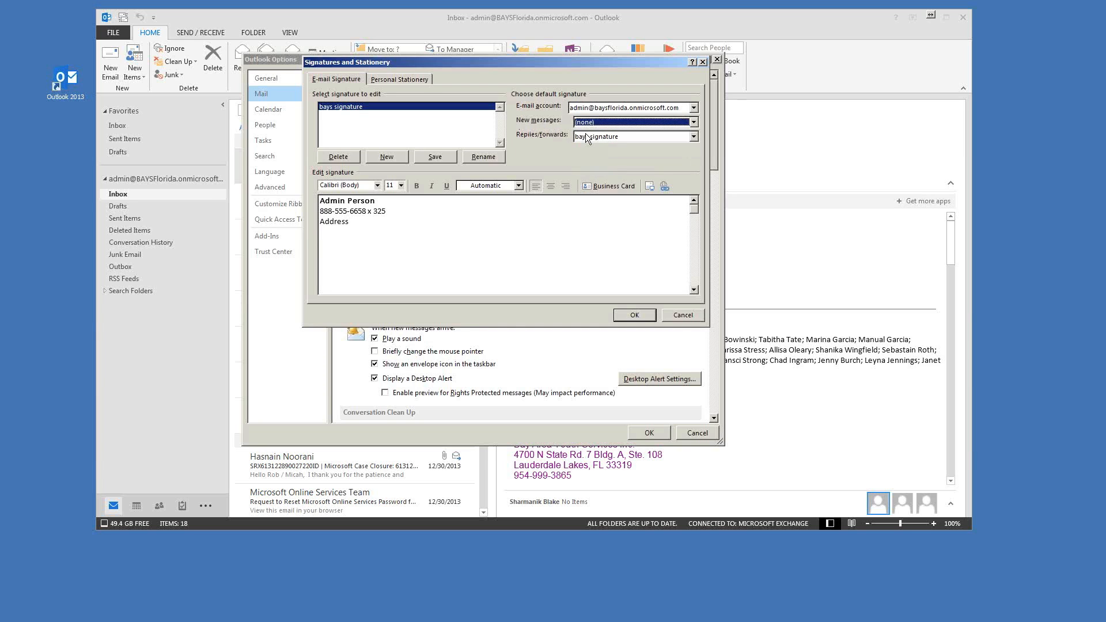
pyautogui.click(630, 137)
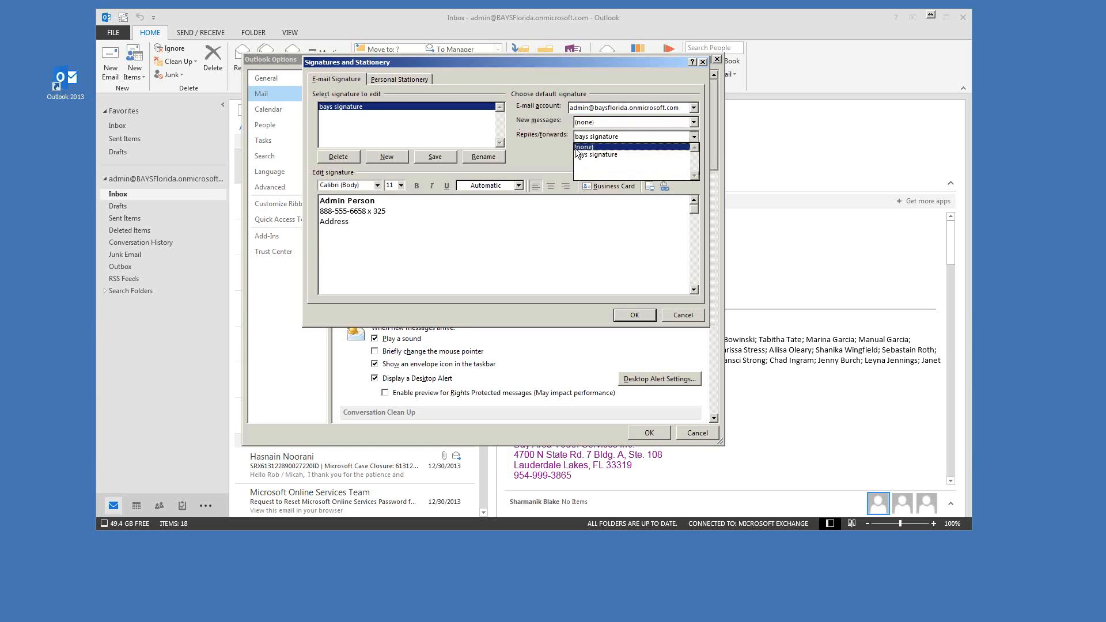
pyautogui.click(585, 148)
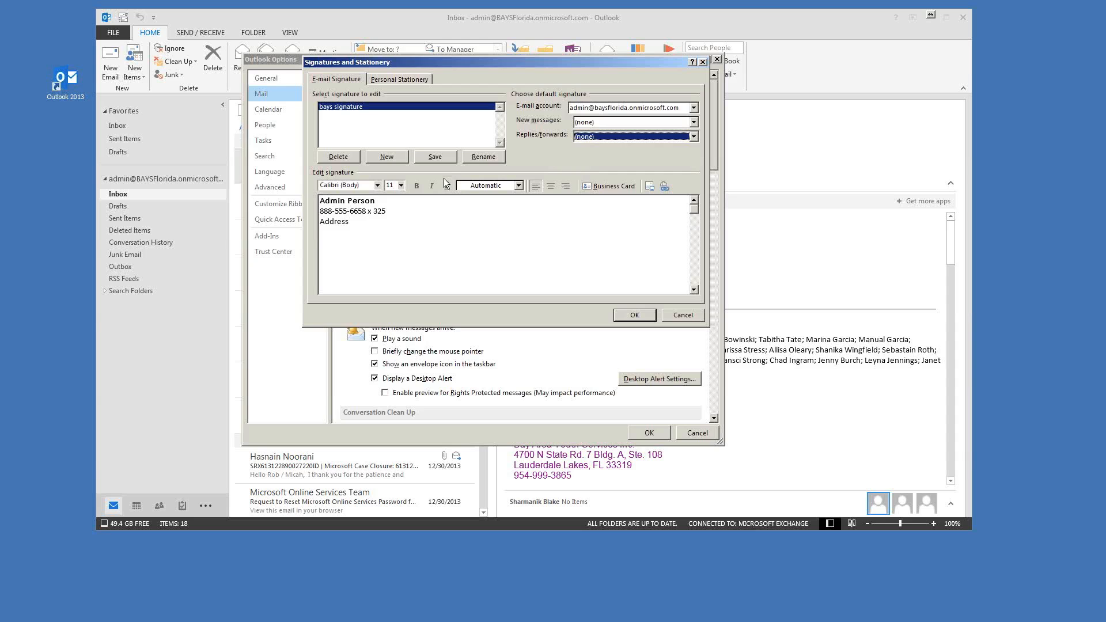
# Step: Choose bays signature for new messages and replies/forwards, then confirm with OK
pyautogui.click(581, 124)
pyautogui.click(583, 144)
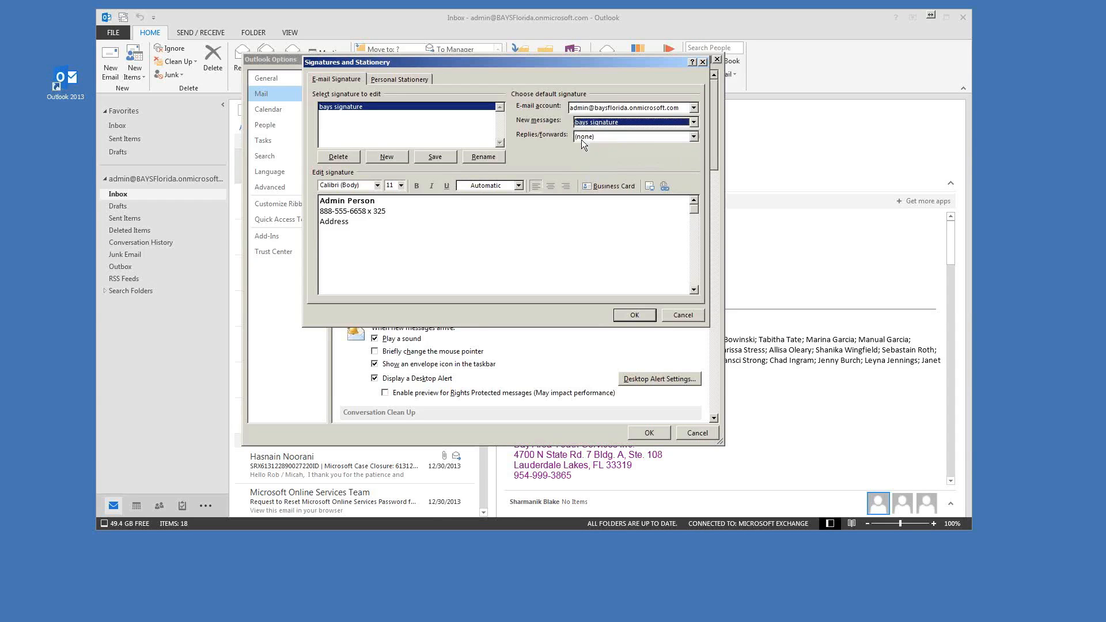
pyautogui.click(586, 137)
pyautogui.click(584, 154)
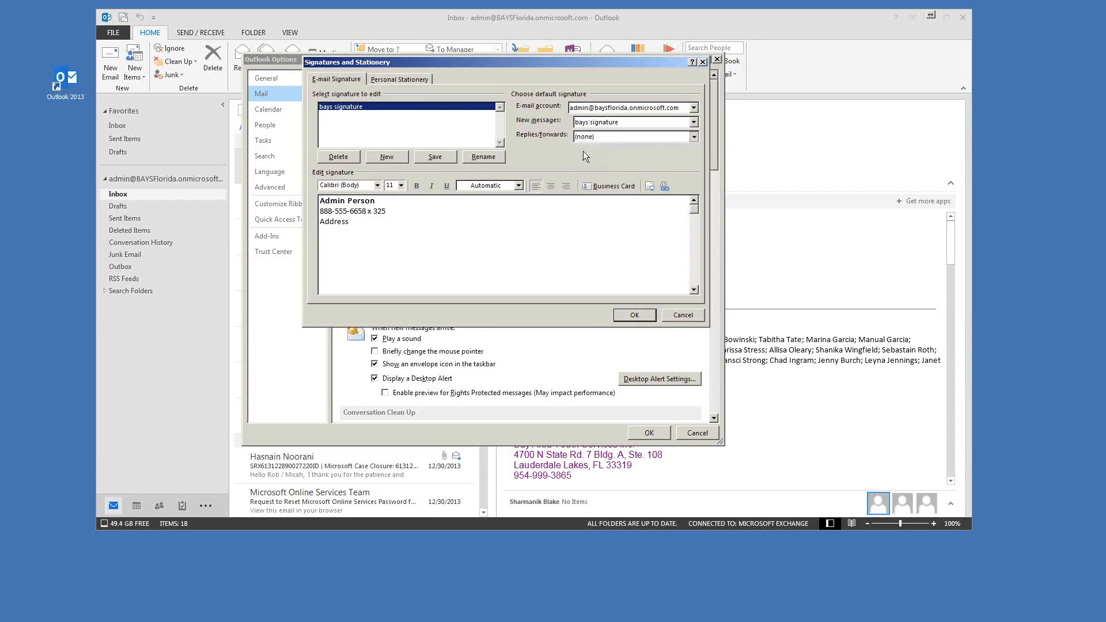
pyautogui.click(632, 317)
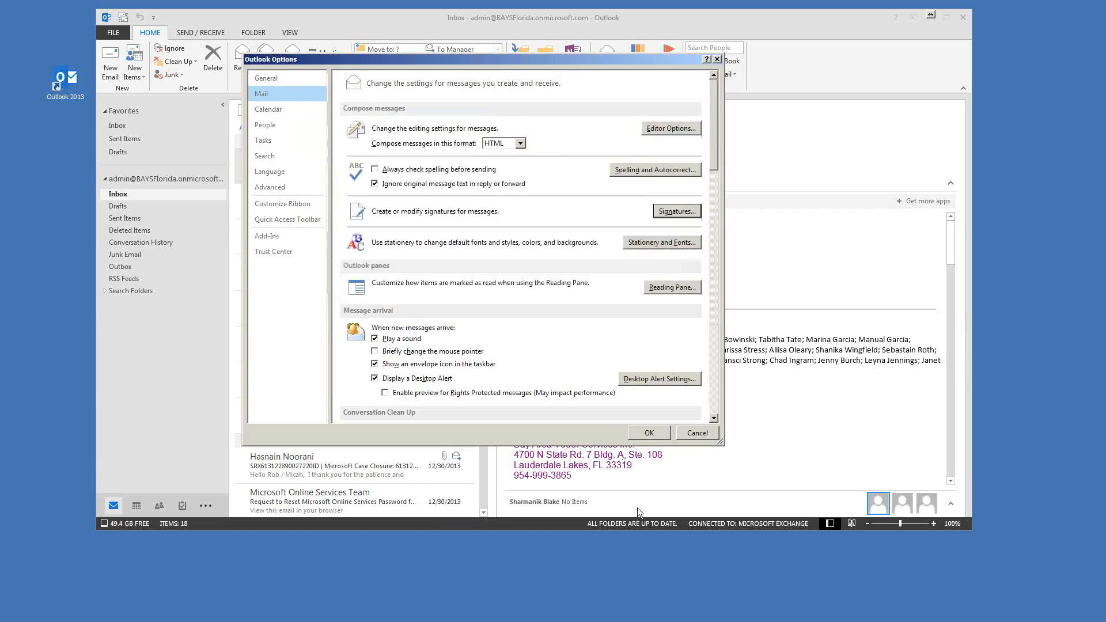
# Step: Close Outlook Options, inspect the signature in a new e-mail, then discard it
pyautogui.click(638, 435)
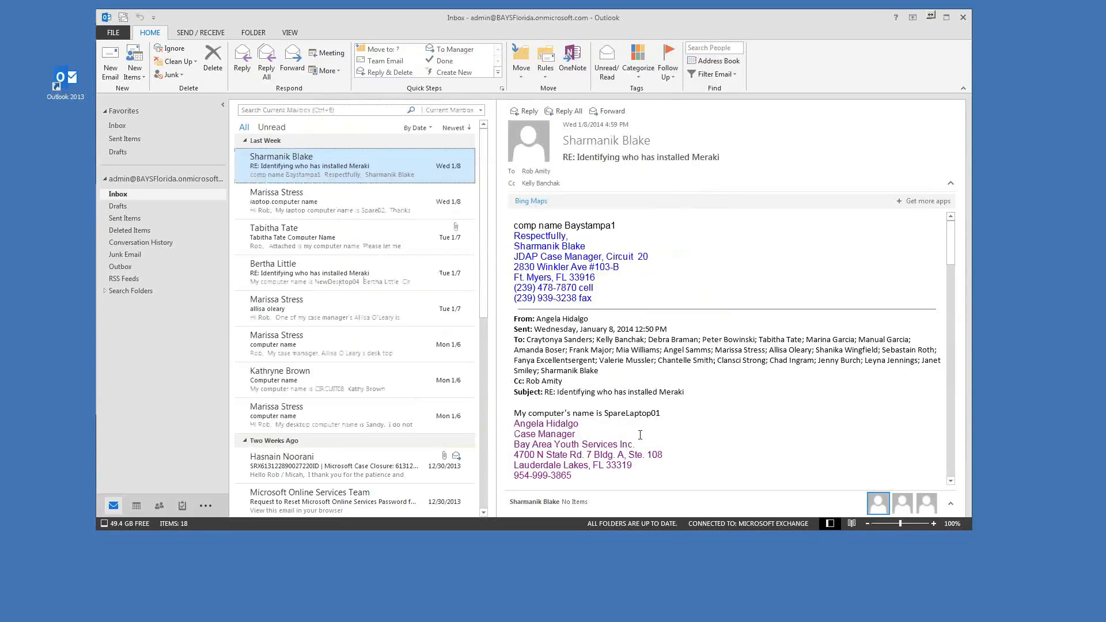
pyautogui.click(115, 66)
pyautogui.moveTo(165, 263); pyautogui.dragTo(134, 236)
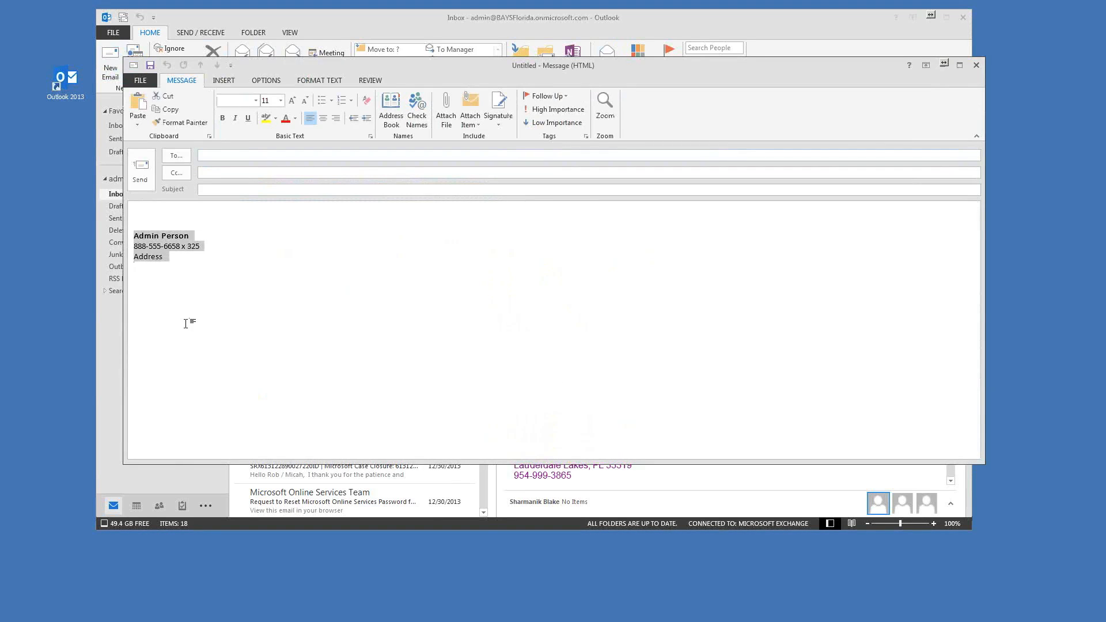
pyautogui.click(147, 211)
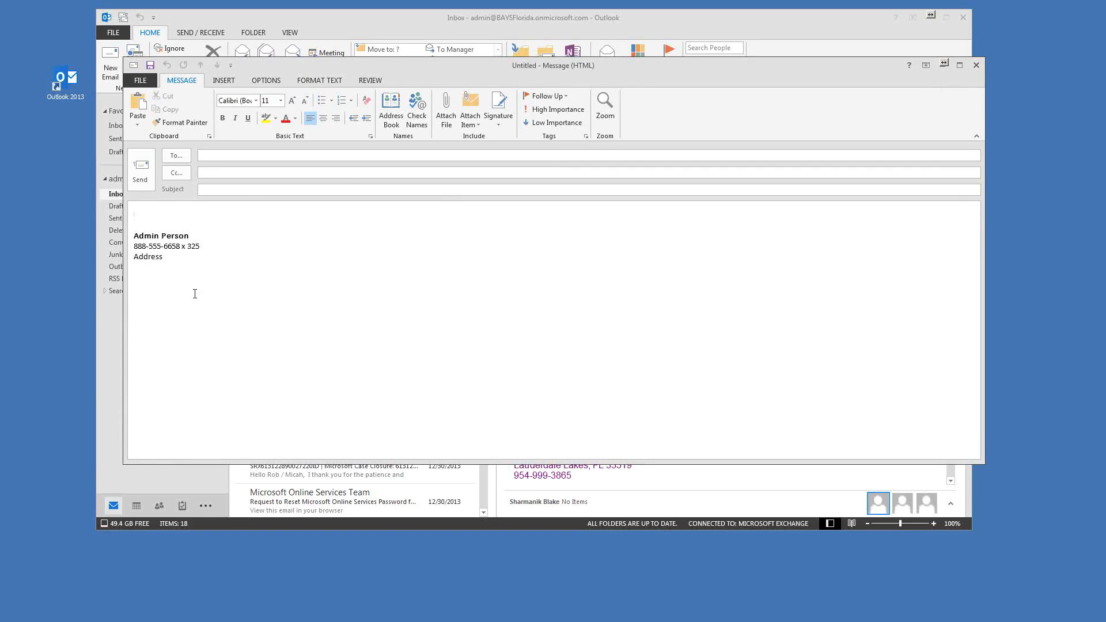
pyautogui.moveTo(537, 70); pyautogui.dragTo(509, 58)
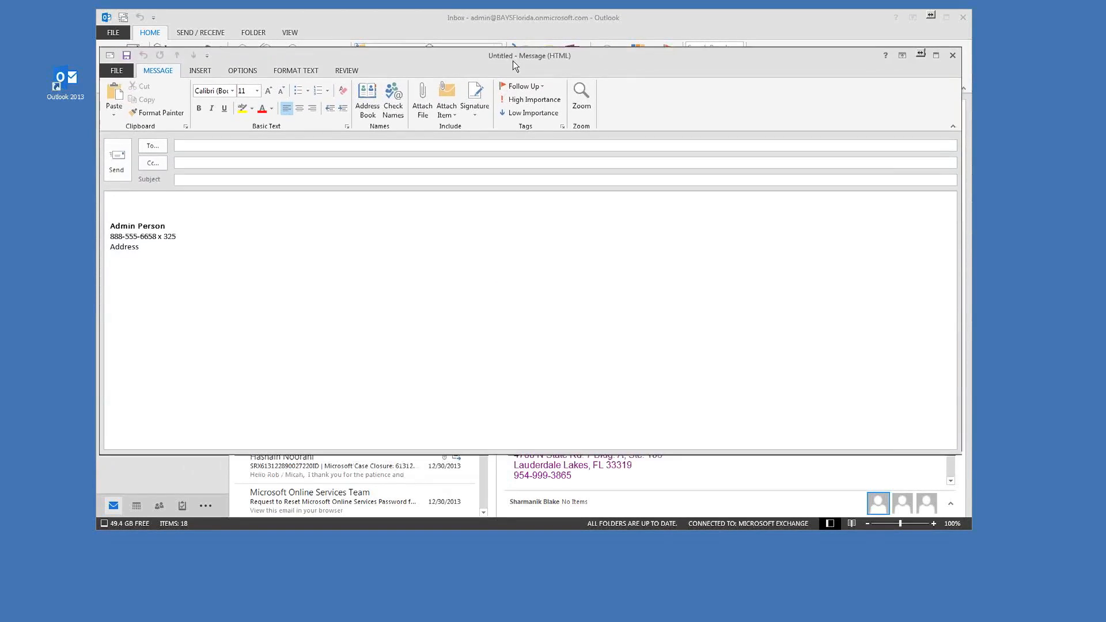
pyautogui.click(952, 55)
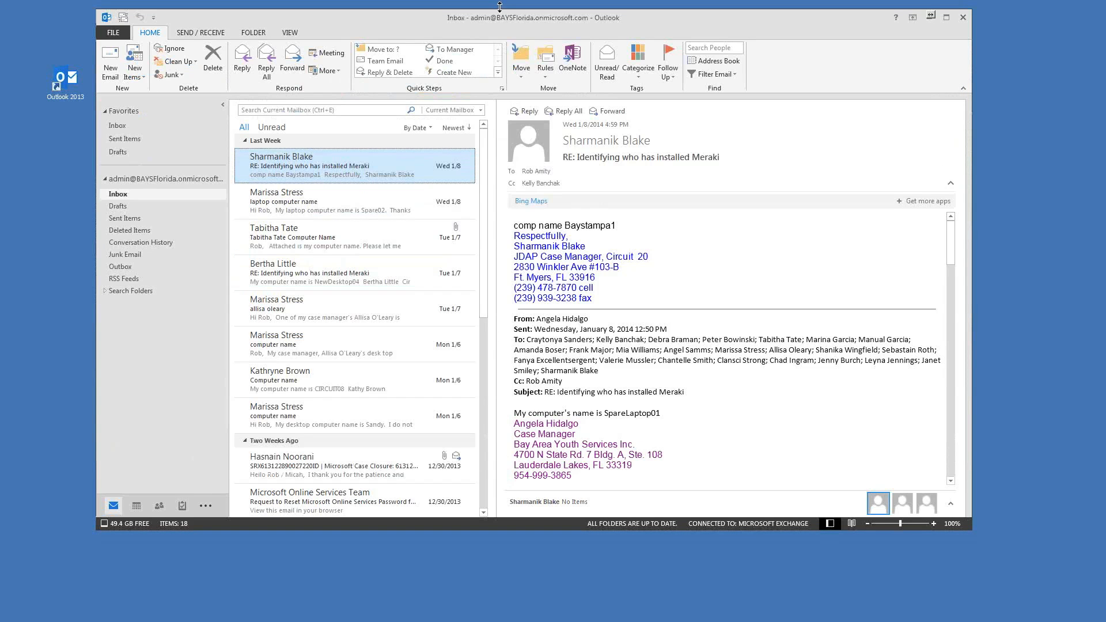
# Step: Reposition the main Outlook window
pyautogui.moveTo(483, 13)
pyautogui.mouseDown()
pyautogui.moveTo(495, 30)
pyautogui.moveTo(474, 12)
pyautogui.mouseUp()
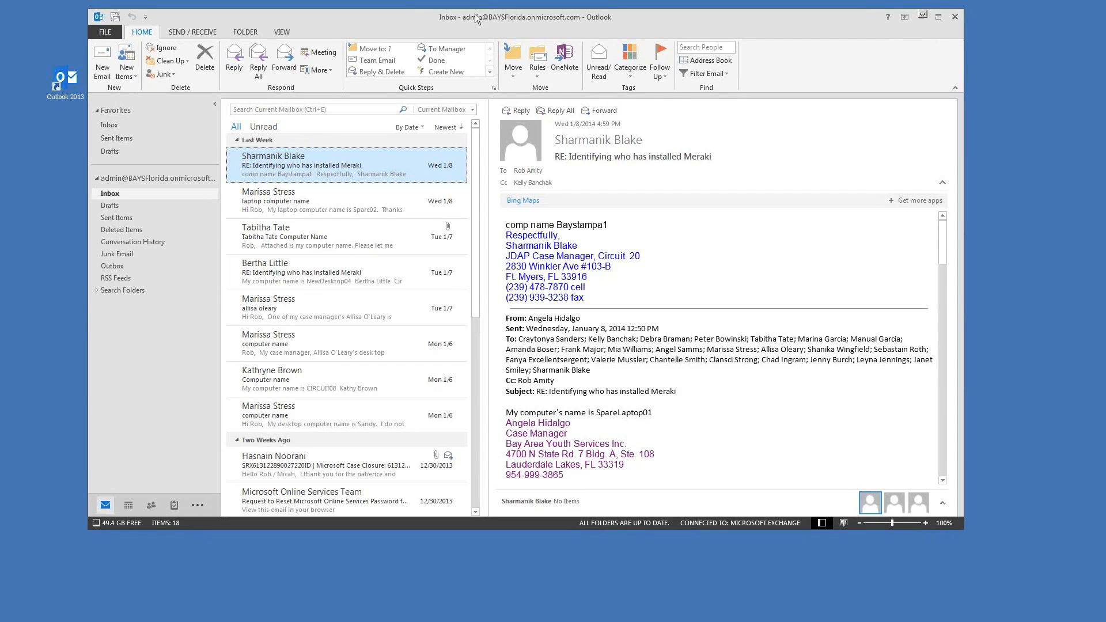
pyautogui.moveTo(459, 16); pyautogui.dragTo(467, 18)
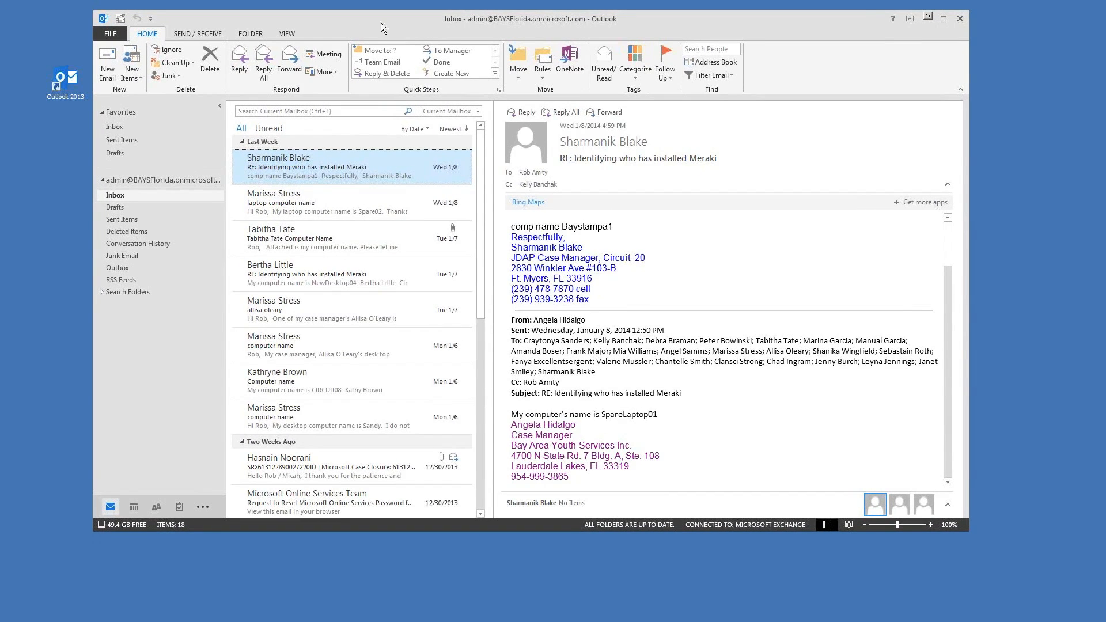
pyautogui.moveTo(357, 21)
pyautogui.mouseDown()
pyautogui.moveTo(348, 21)
pyautogui.moveTo(374, 19)
pyautogui.mouseUp()
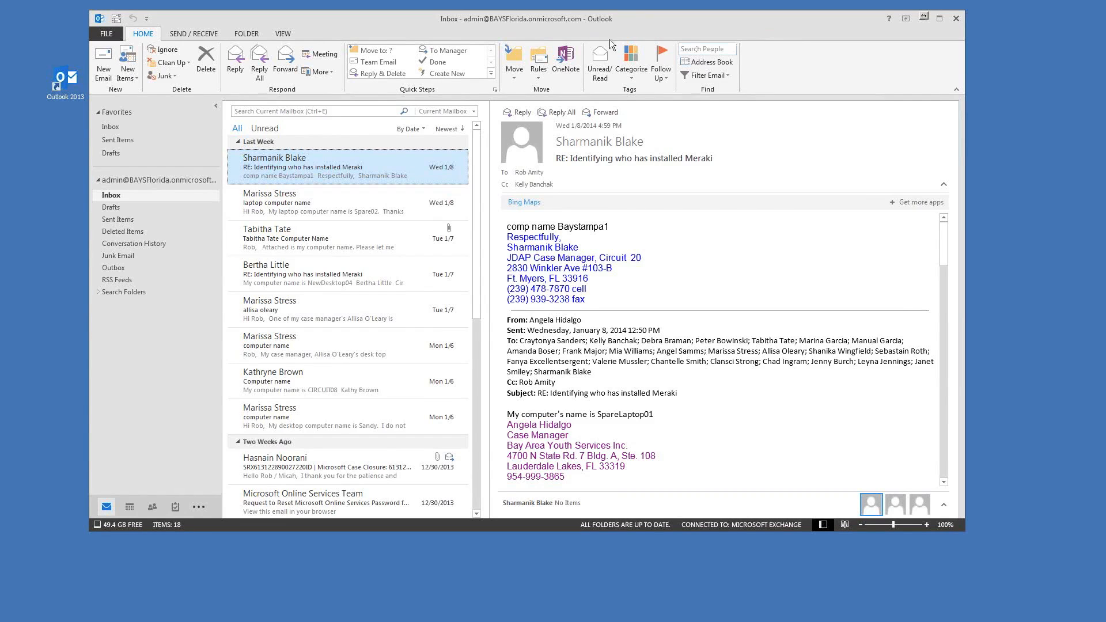
# Step: Open File > Automatic Replies, move the dialog aside, and select 'Send automatic replies'
pyautogui.click(105, 34)
pyautogui.click(220, 264)
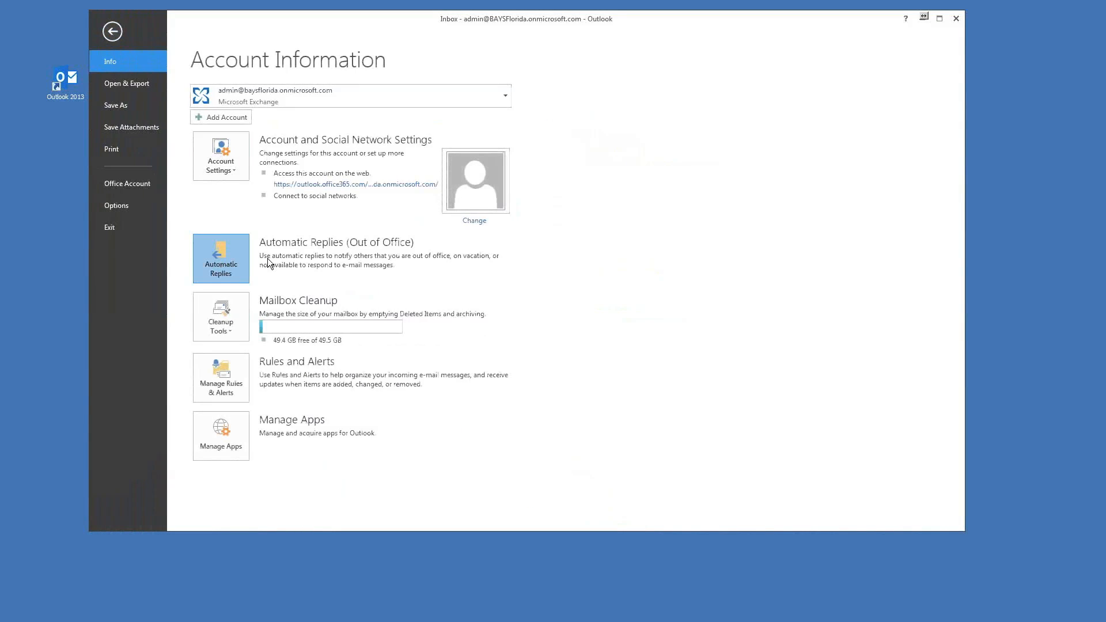
pyautogui.moveTo(558, 131); pyautogui.dragTo(471, 55)
pyautogui.click(303, 79)
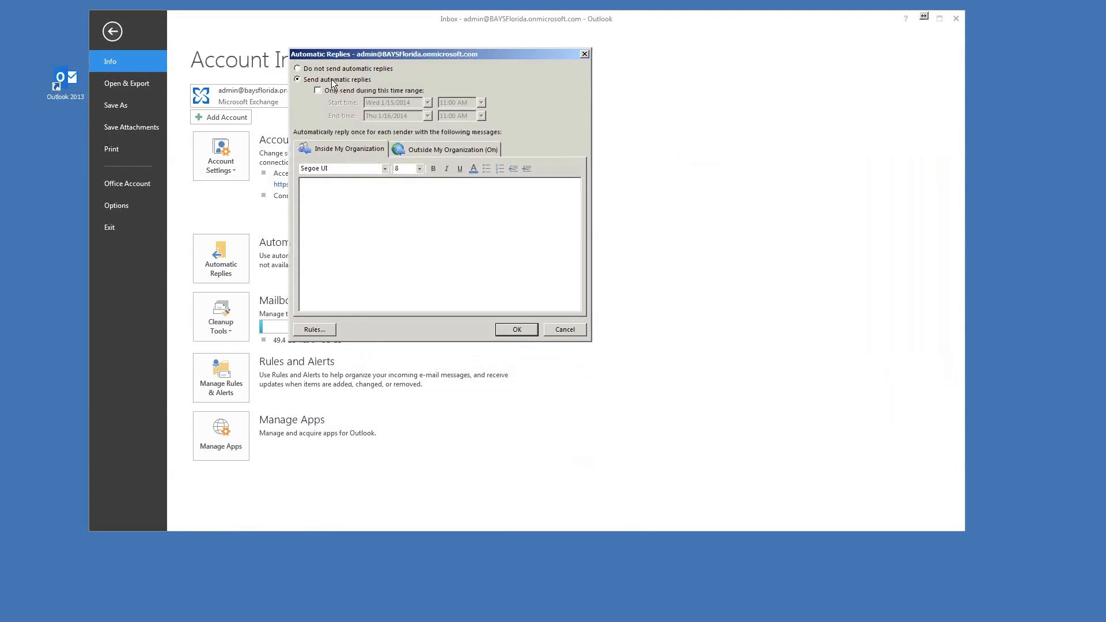
pyautogui.click(296, 68)
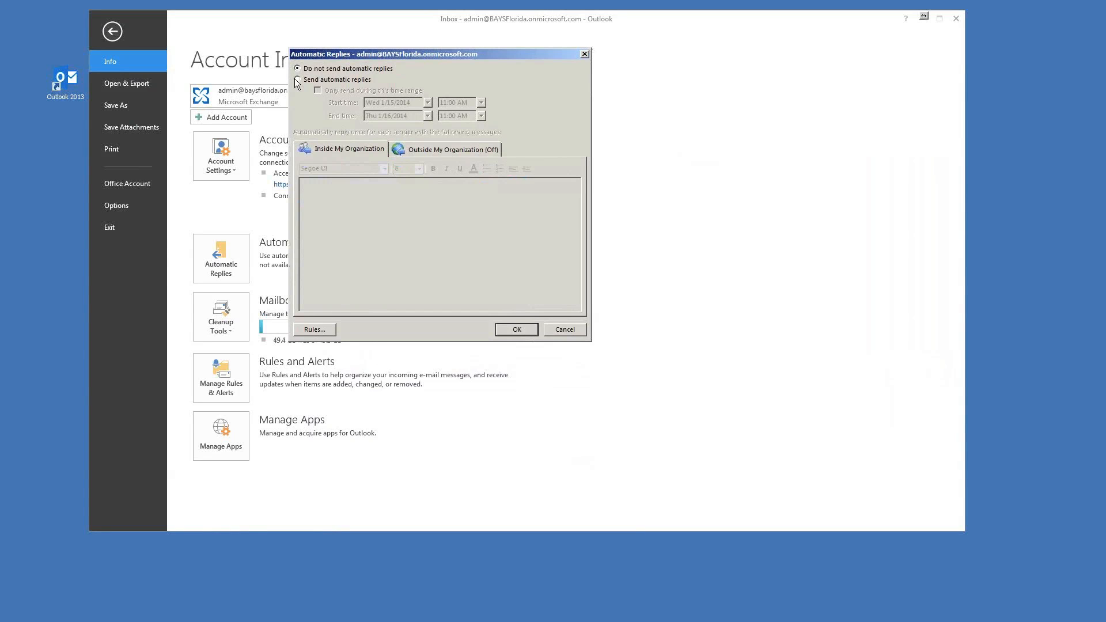
pyautogui.click(297, 79)
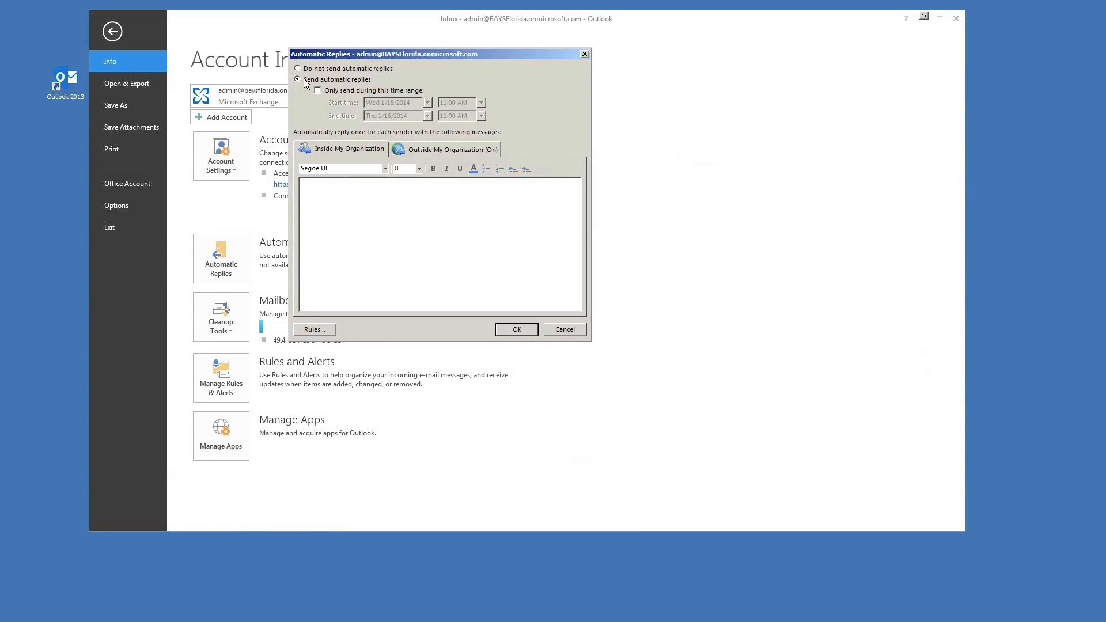
# Step: Enable 'Only send during this time range' starting Thu 1/16/2014 at 7:00 AM
pyautogui.click(318, 90)
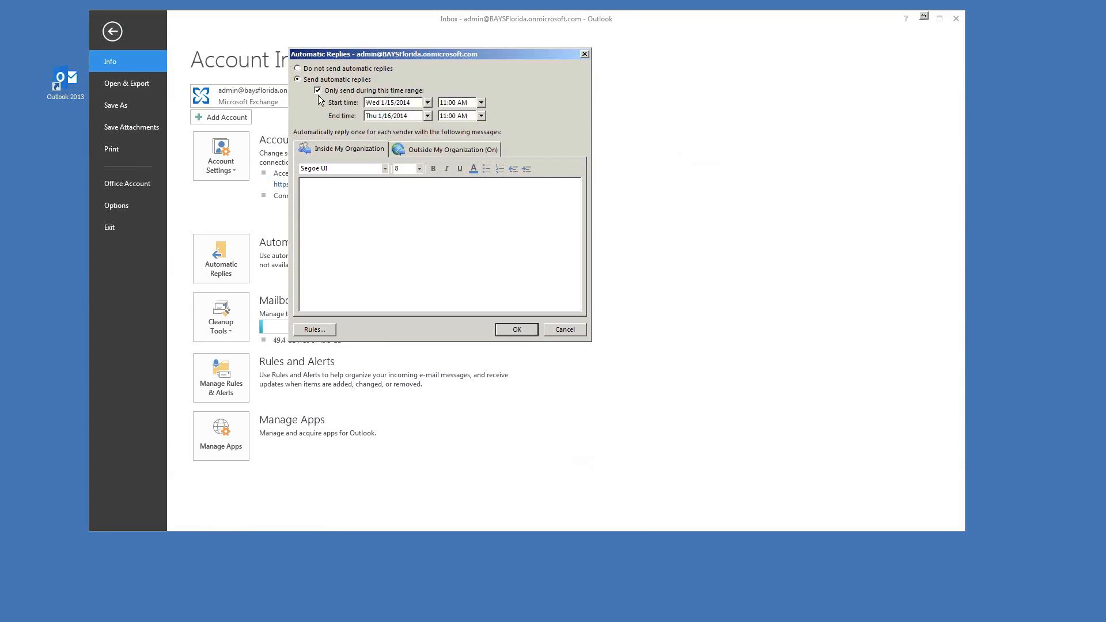
pyautogui.click(427, 102)
pyautogui.click(396, 164)
pyautogui.click(428, 103)
pyautogui.click(392, 164)
pyautogui.click(485, 101)
pyautogui.scroll(3, 455, 139)
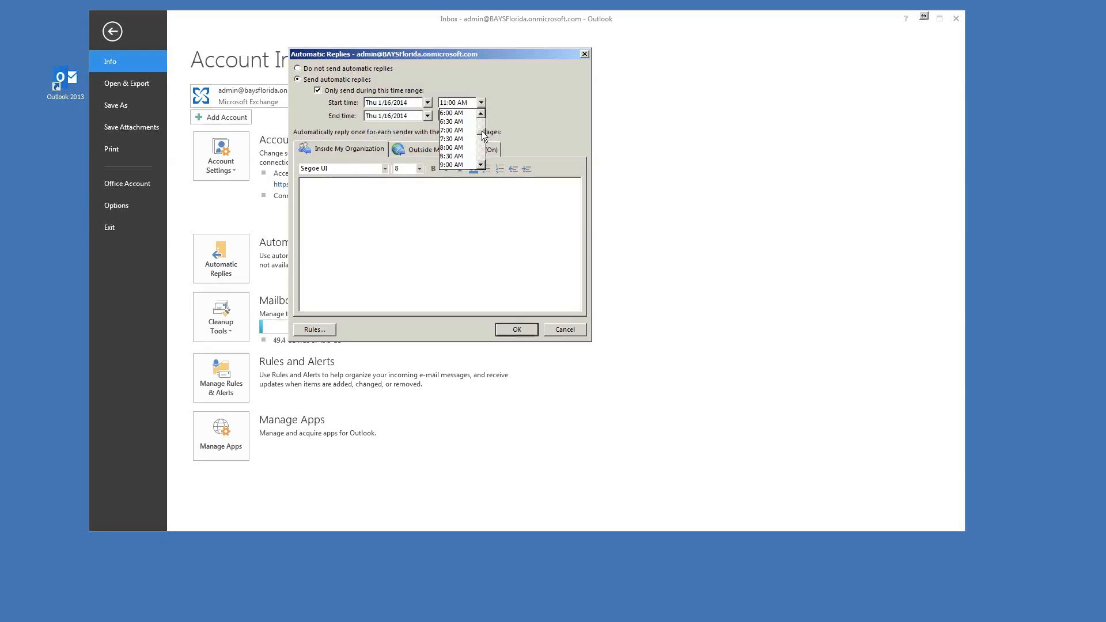
pyautogui.click(444, 127)
# Step: Set the end time to Mon 1/20/2014 at 7:30 AM
pyautogui.click(427, 116)
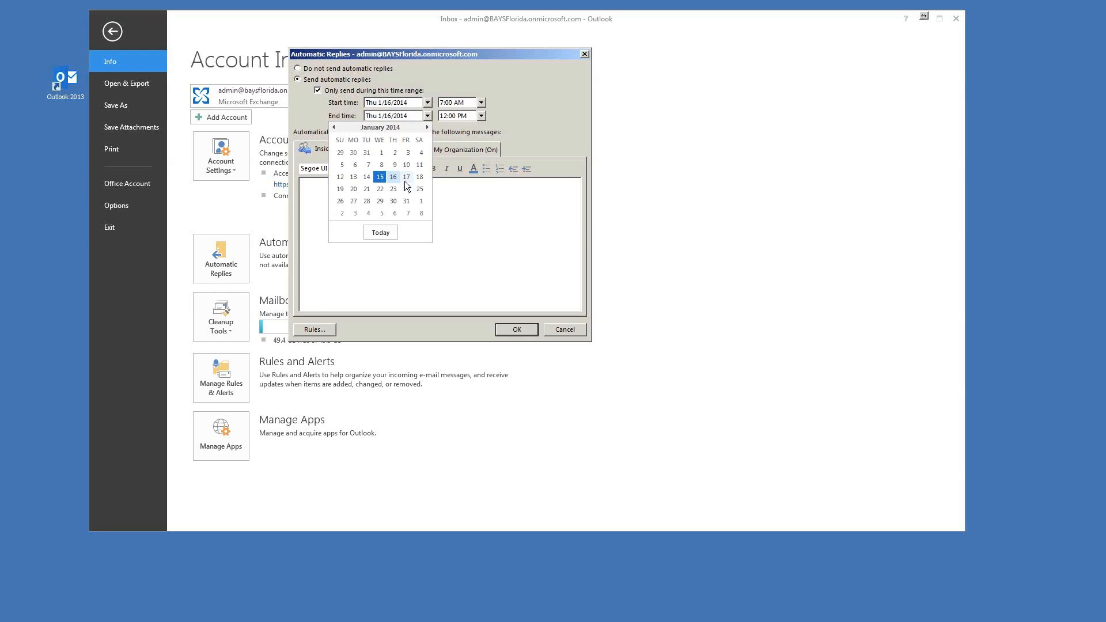
pyautogui.click(353, 189)
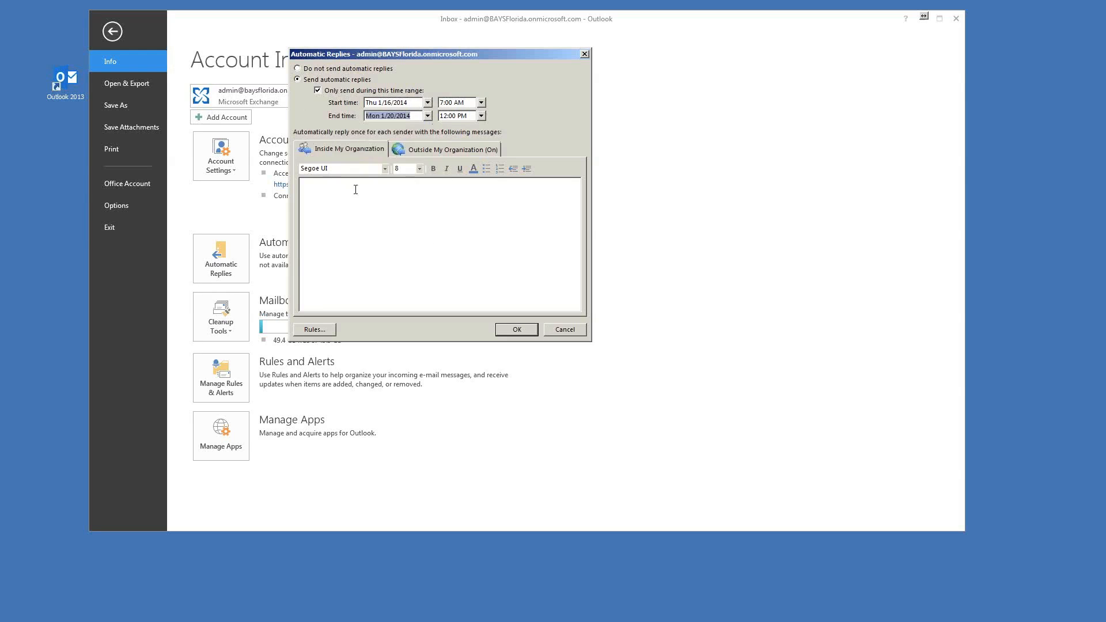
pyautogui.click(484, 117)
pyautogui.scroll(3, 483, 148)
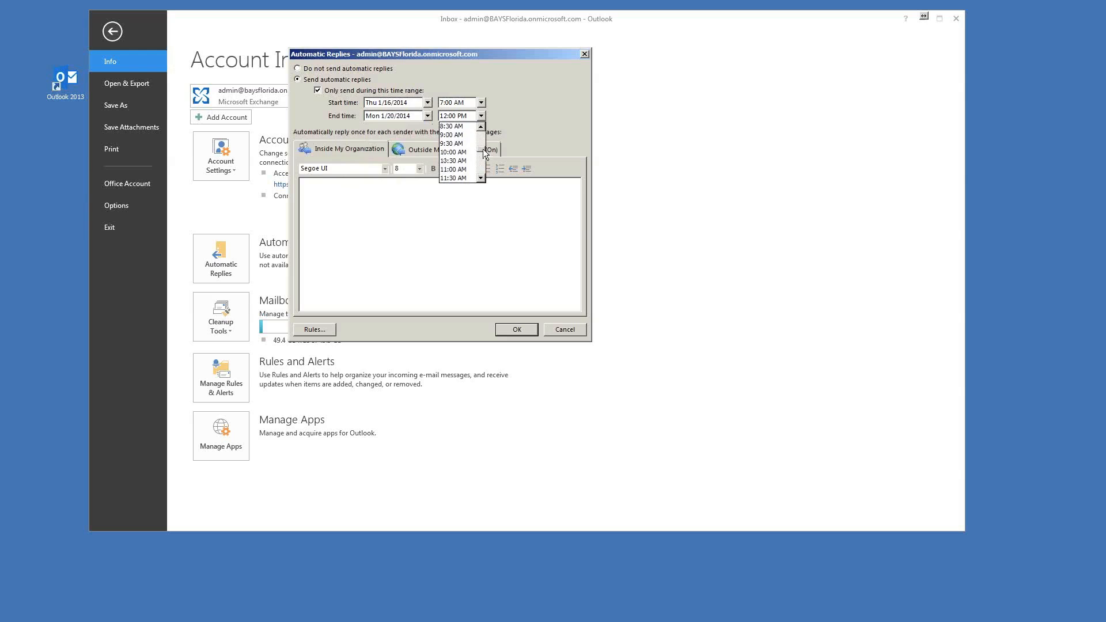
pyautogui.click(451, 127)
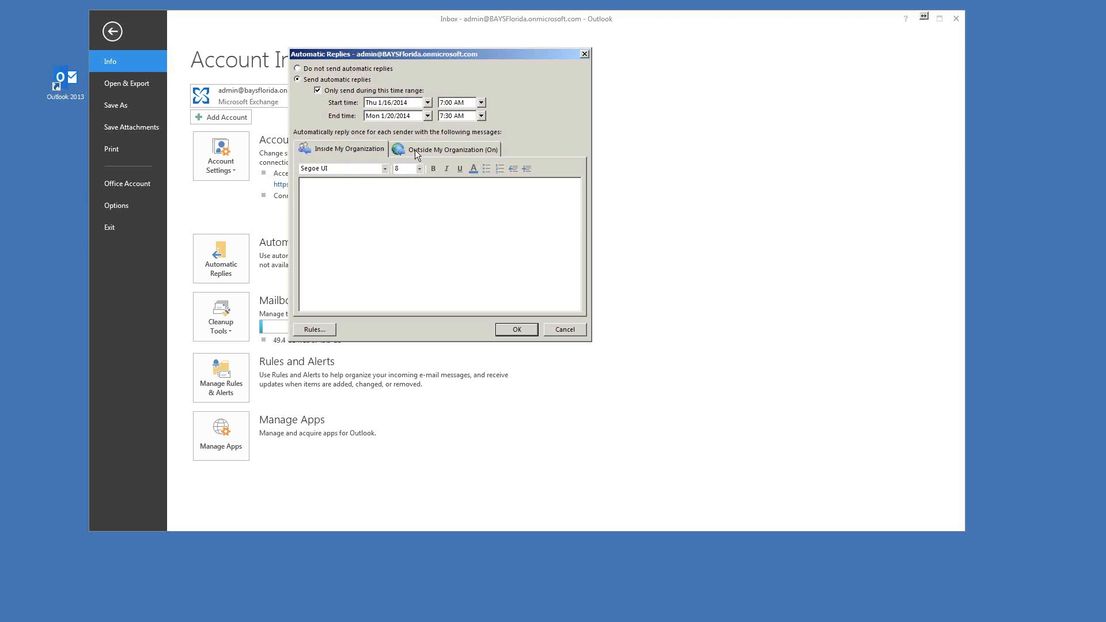
# Step: Review the Inside and Outside My Organization reply tabs without changing either message
pyautogui.click(444, 151)
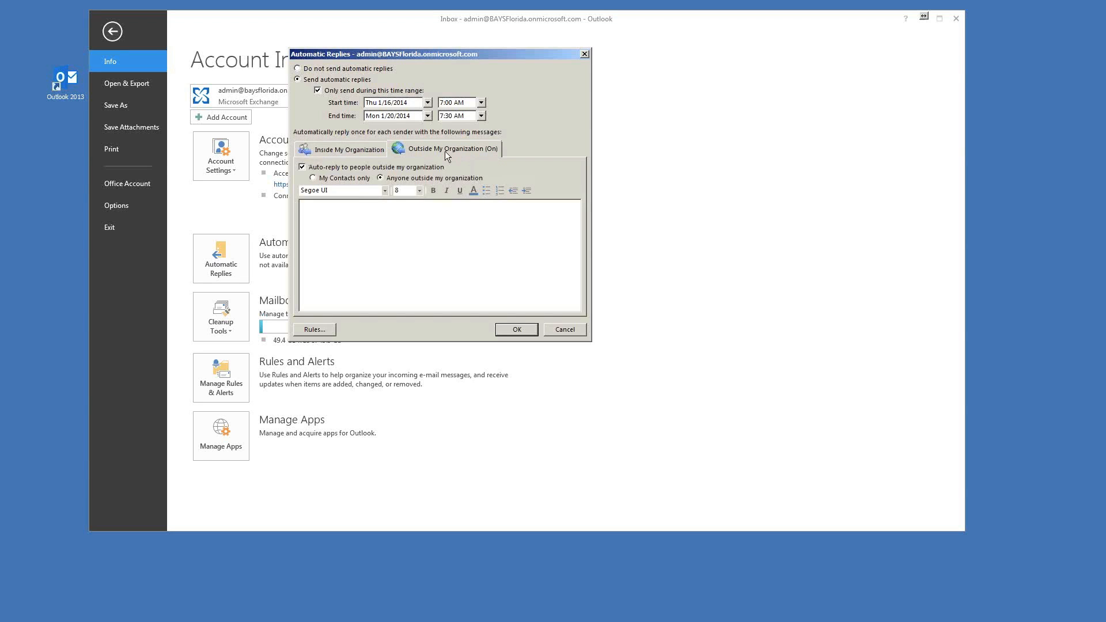
pyautogui.click(312, 277)
pyautogui.click(359, 150)
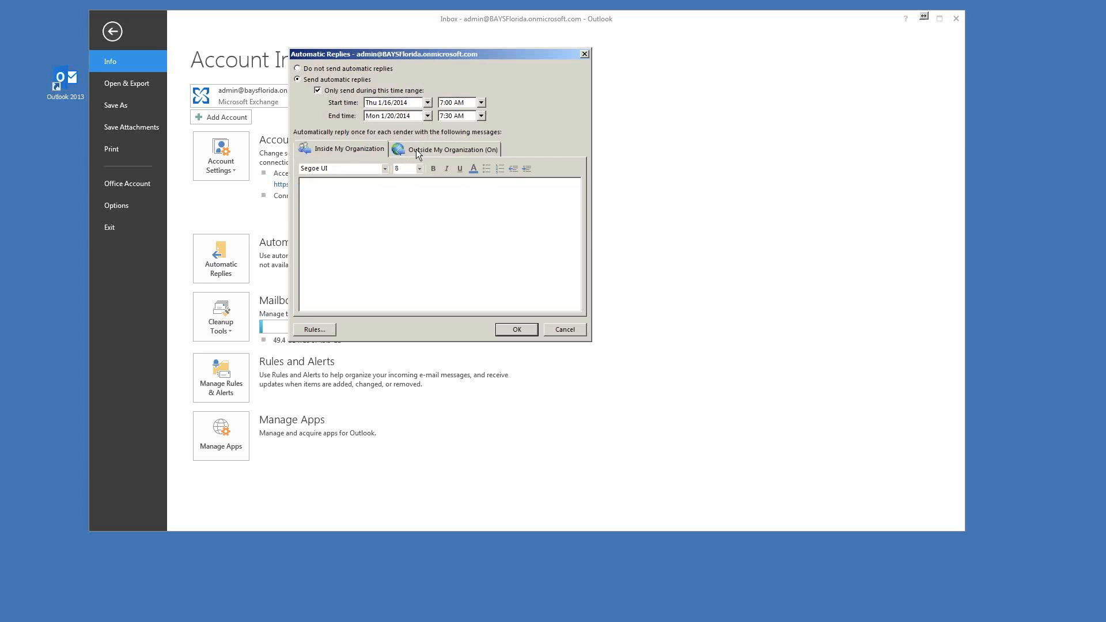
pyautogui.click(418, 152)
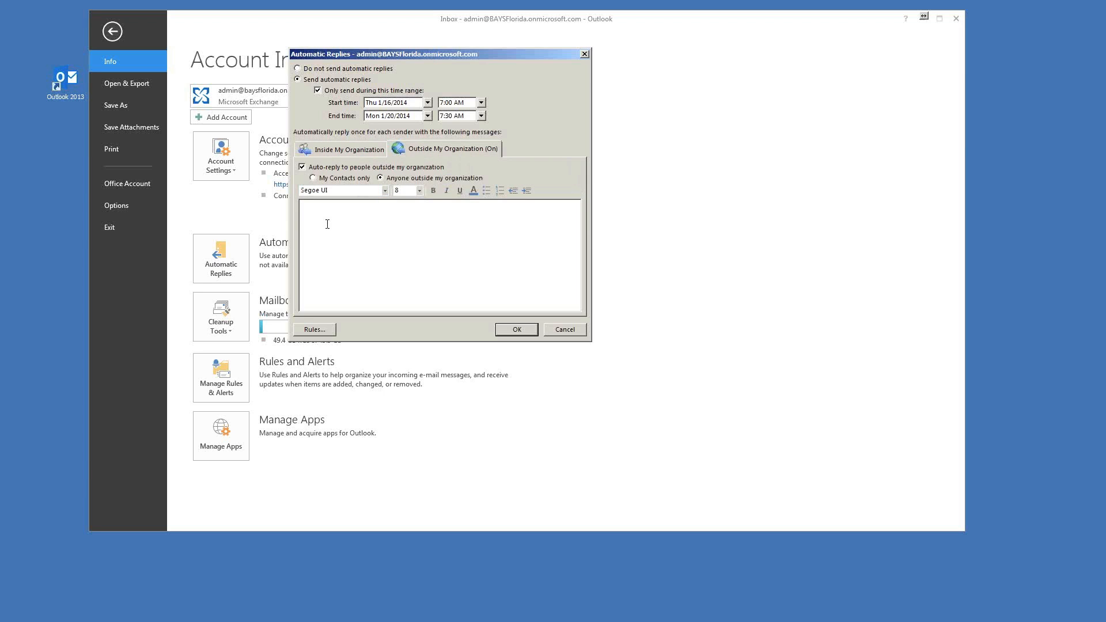
pyautogui.click(331, 148)
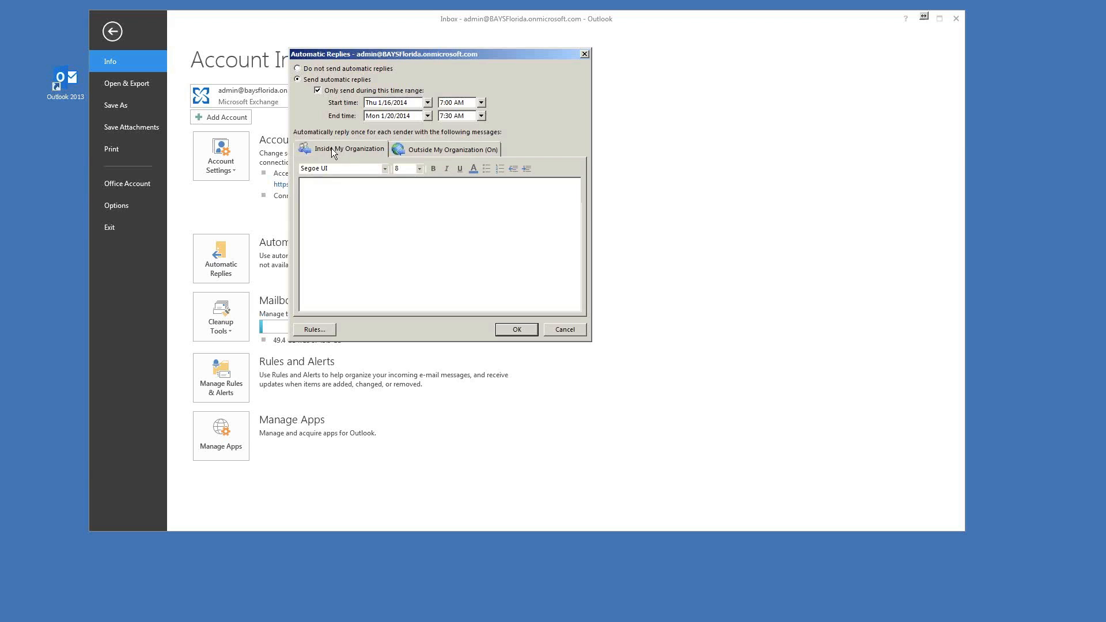
# Step: Select 'Do not send automatic replies' to switch automatic replies off
pyautogui.moveTo(470, 53); pyautogui.dragTo(658, 50)
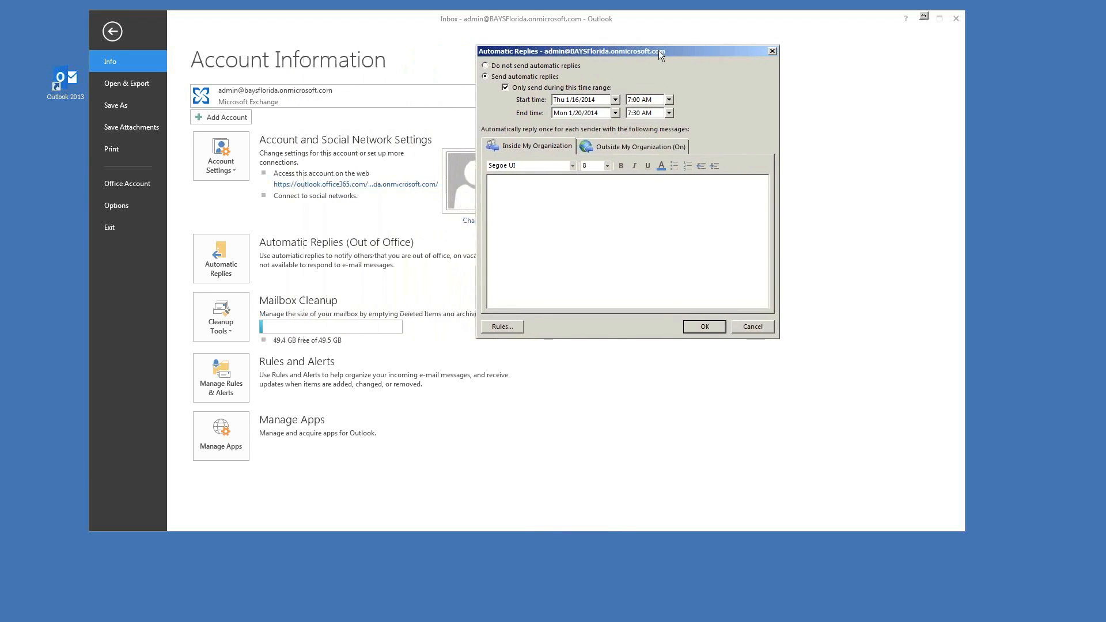
pyautogui.click(468, 66)
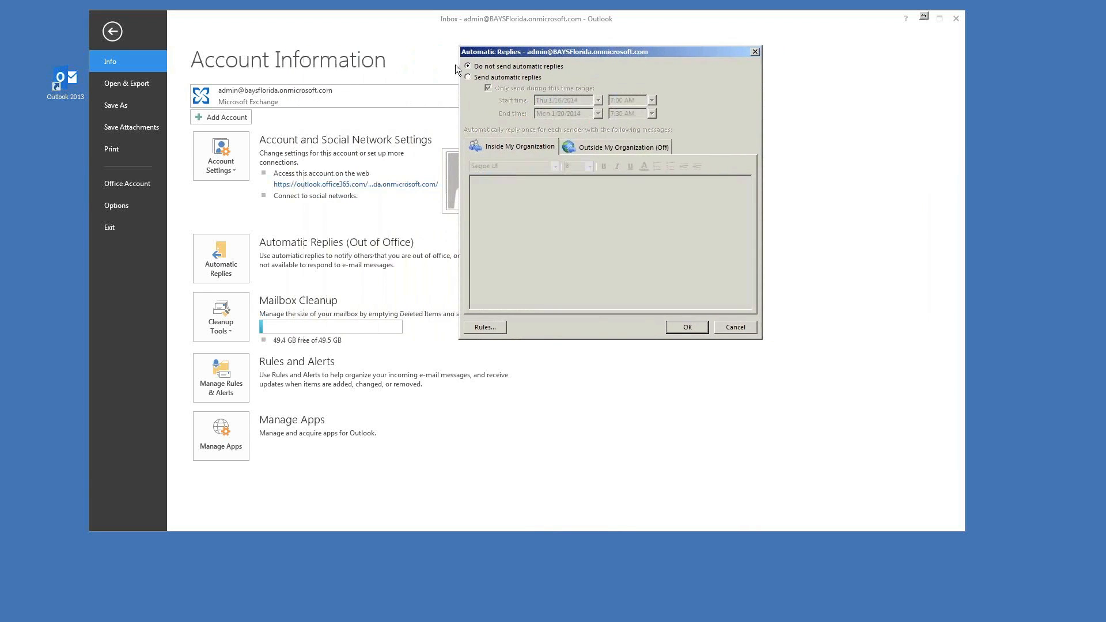
pyautogui.moveTo(561, 52); pyautogui.dragTo(490, 53)
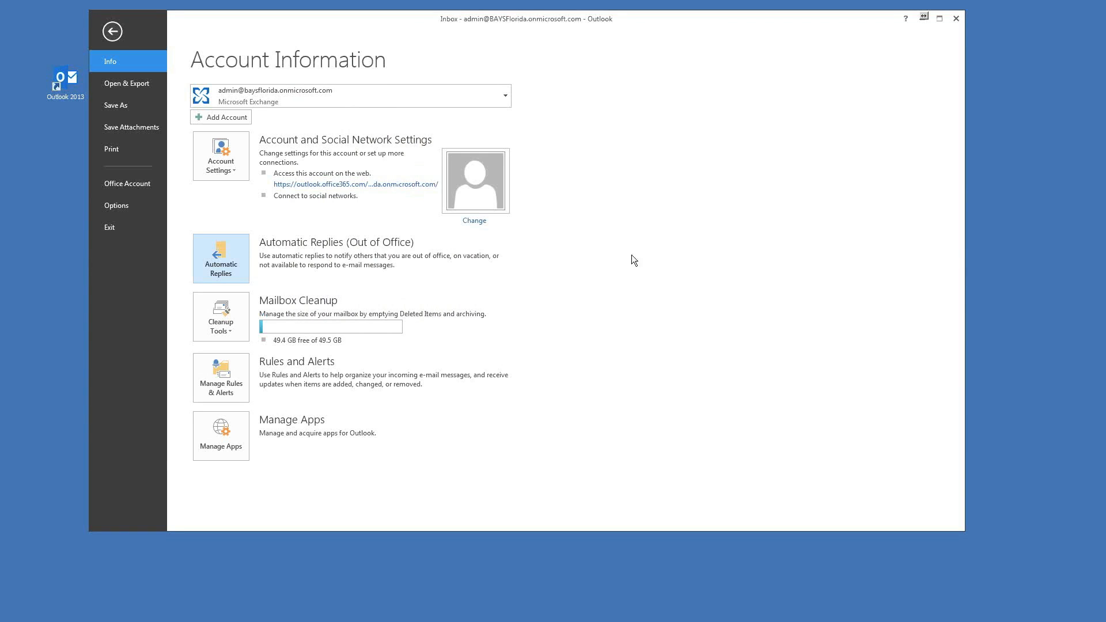
# Step: Return to the Inbox and start a New Email whose body already shows the signature block
pyautogui.click(113, 36)
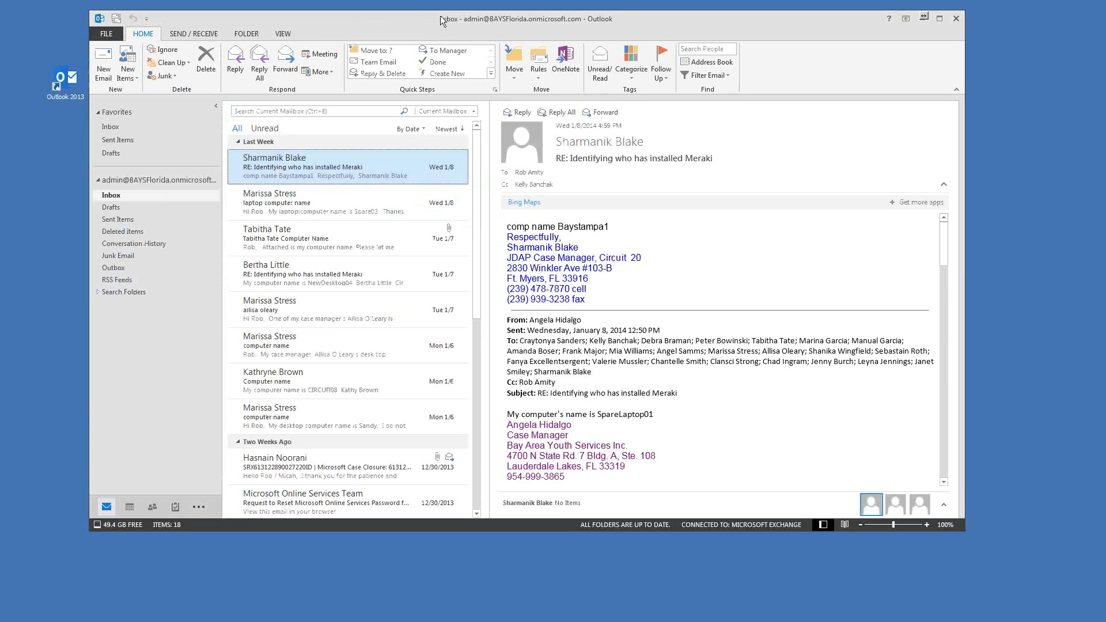
pyautogui.moveTo(437, 21); pyautogui.dragTo(434, 23)
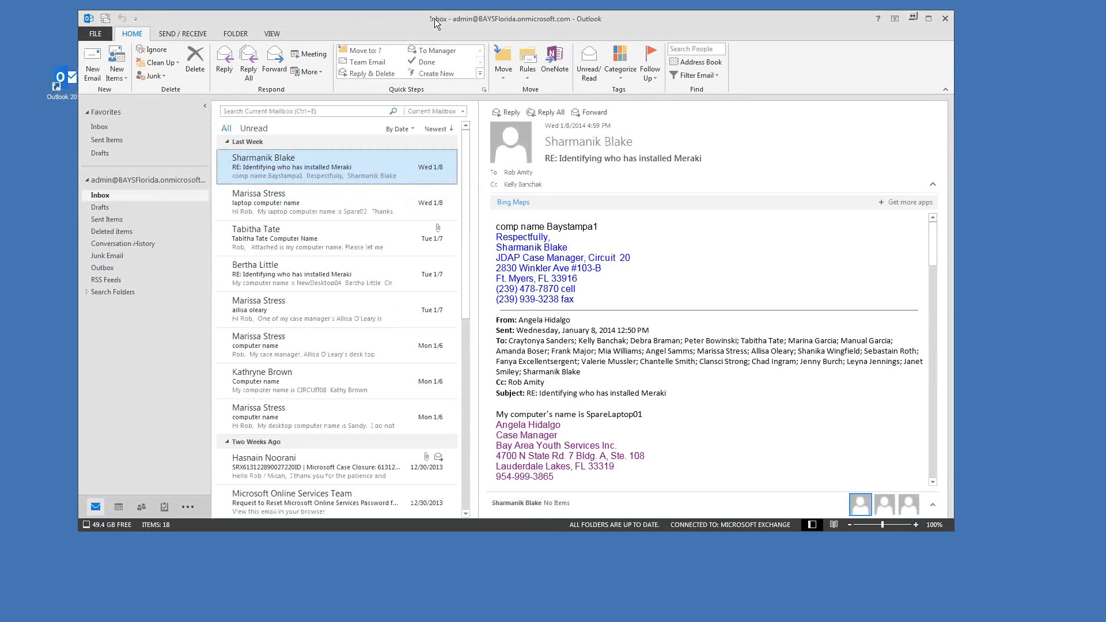
pyautogui.moveTo(434, 20); pyautogui.dragTo(438, 23)
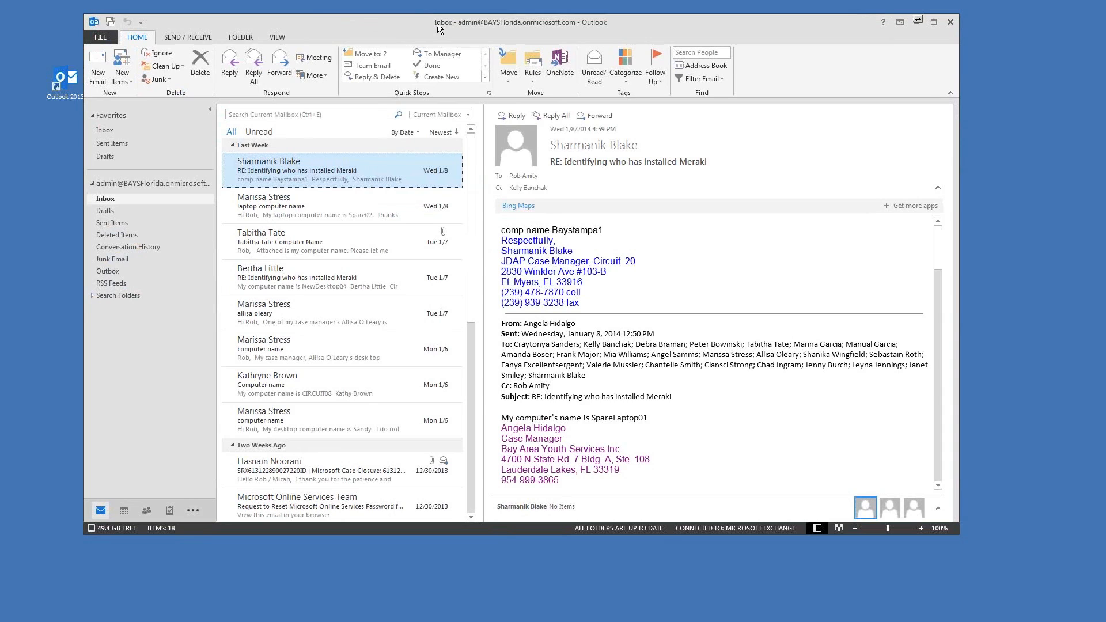
pyautogui.click(99, 62)
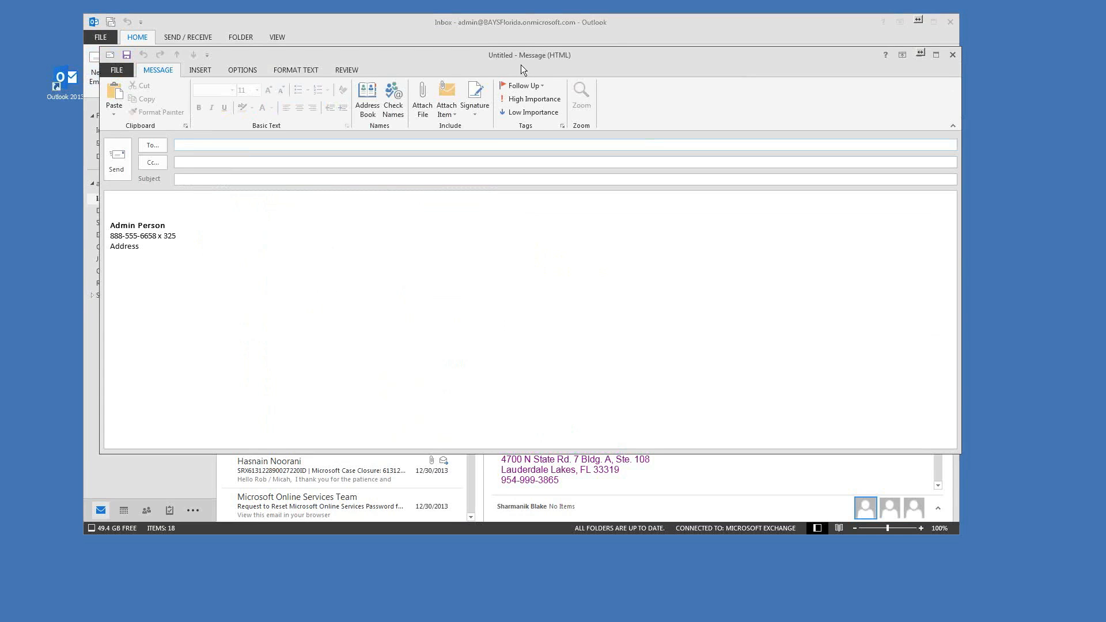
pyautogui.moveTo(522, 65); pyautogui.dragTo(523, 76)
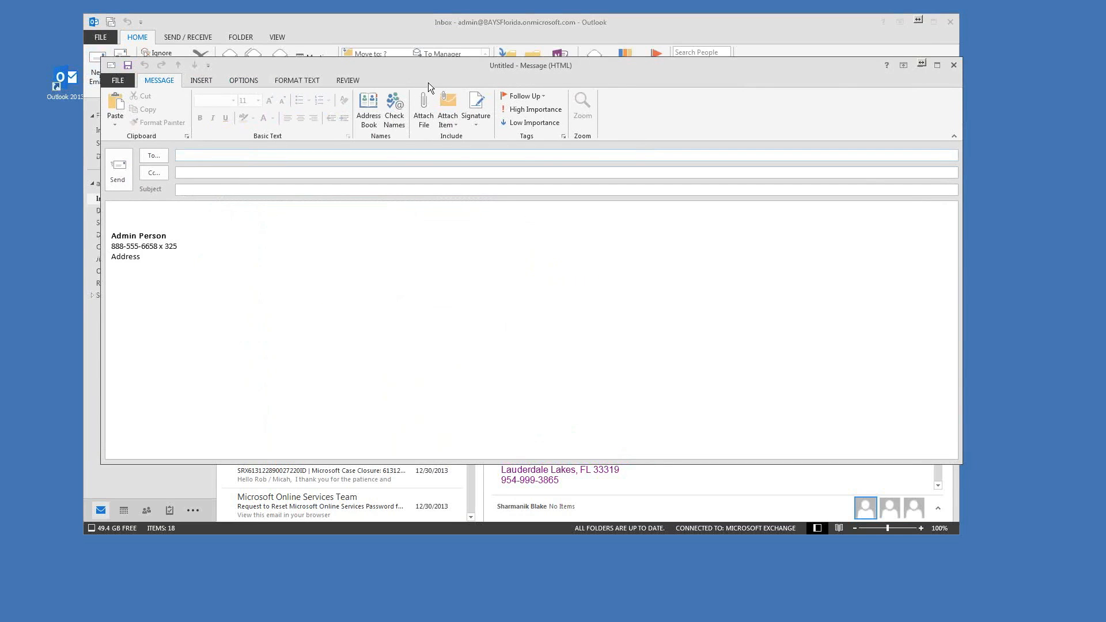
pyautogui.moveTo(758, 67); pyautogui.dragTo(733, 67)
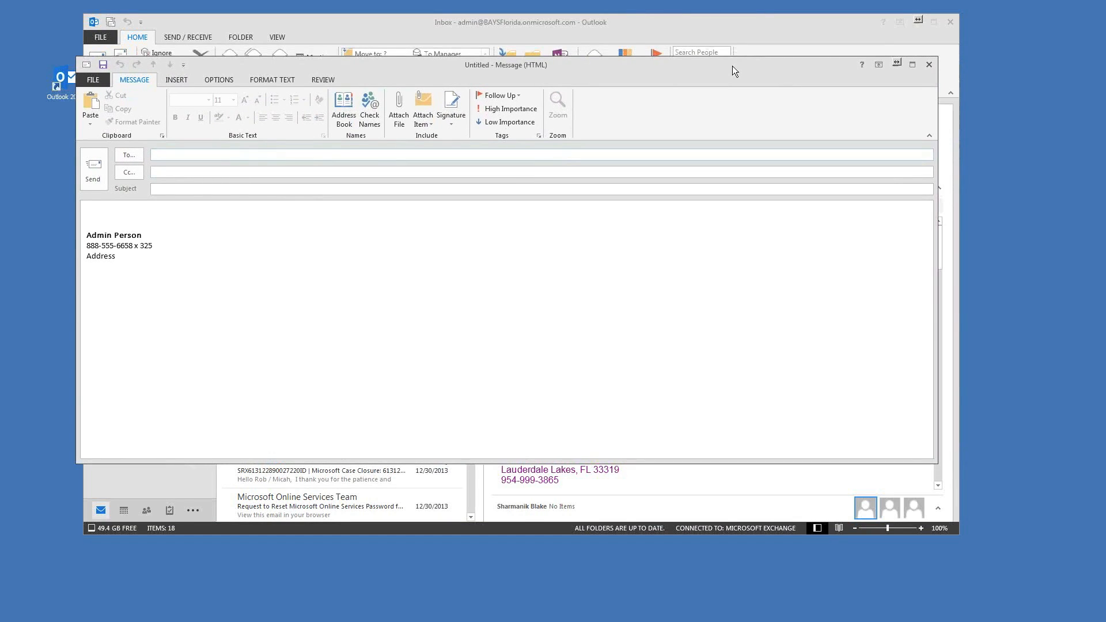
# Step: On the INSERT tab, open Attach File and cancel without attaching anything
pyautogui.click(177, 80)
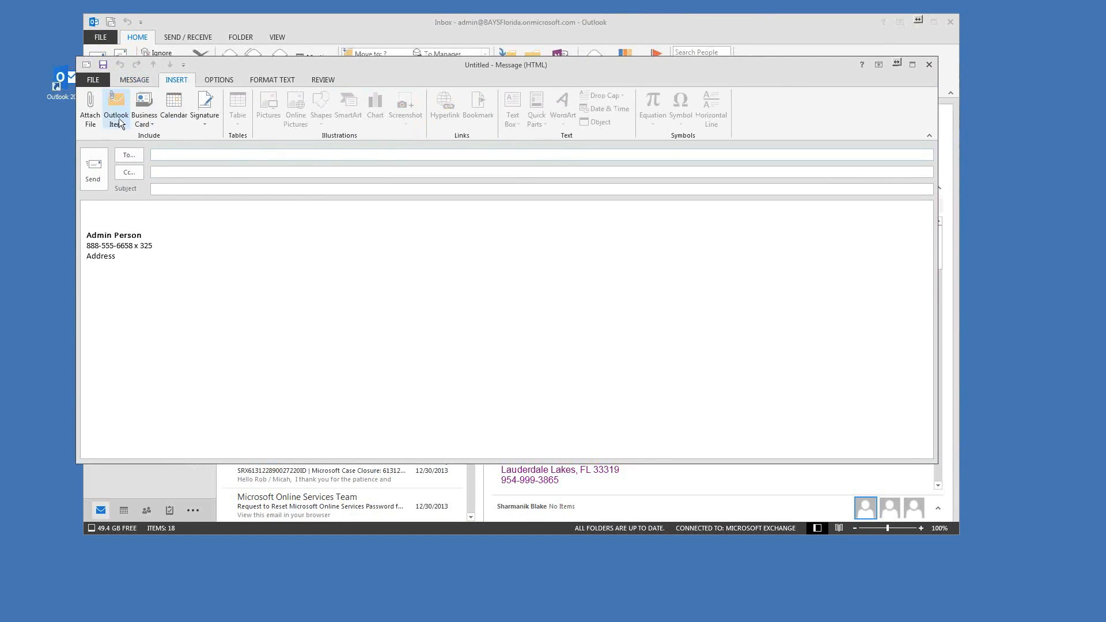
pyautogui.click(91, 120)
pyautogui.click(610, 349)
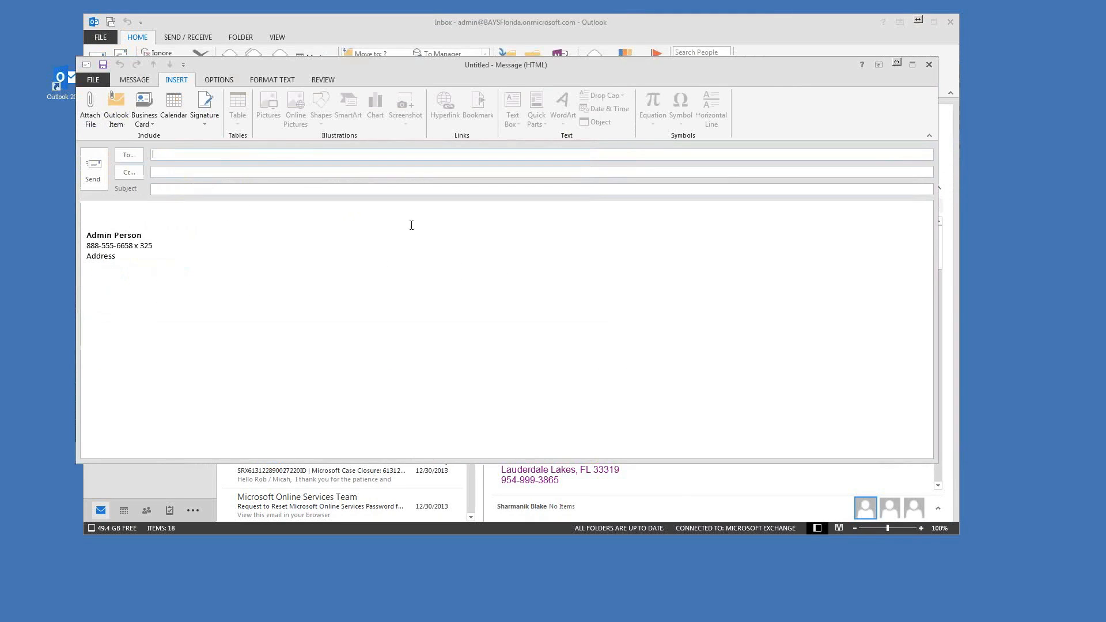
# Step: Open and dismiss the Signature and Symbol lists without inserting anything into the body
pyautogui.click(209, 121)
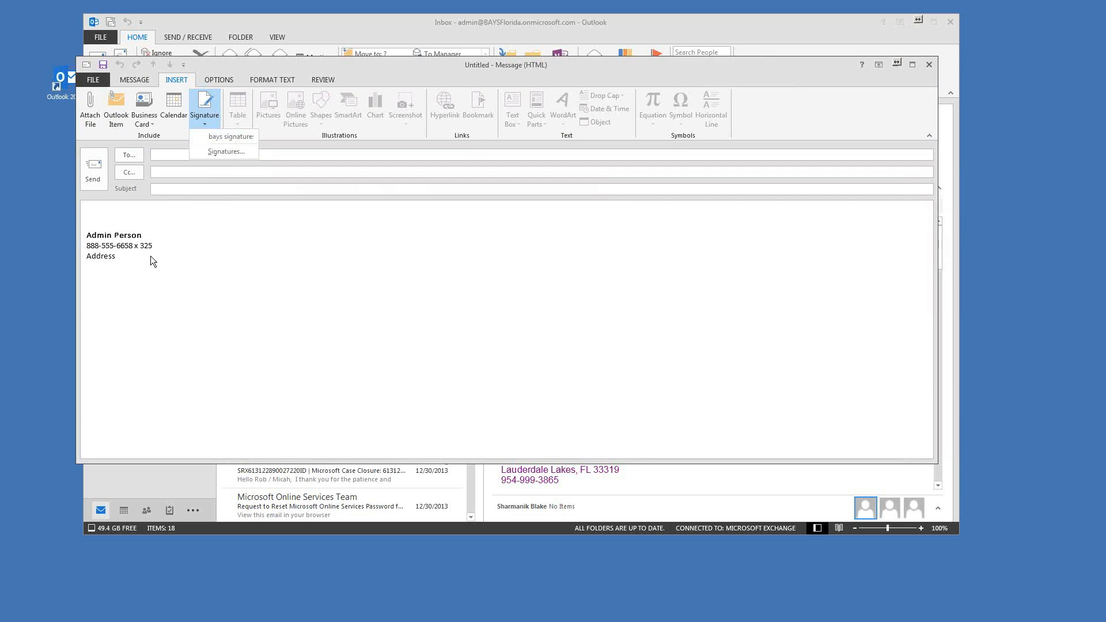
pyautogui.click(352, 68)
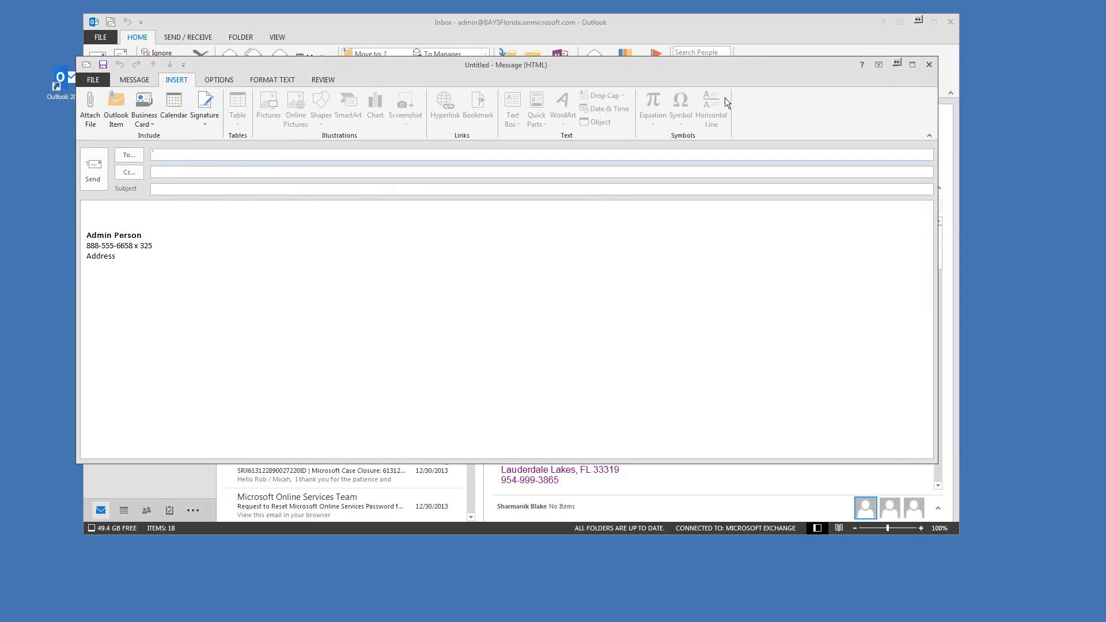
pyautogui.click(121, 214)
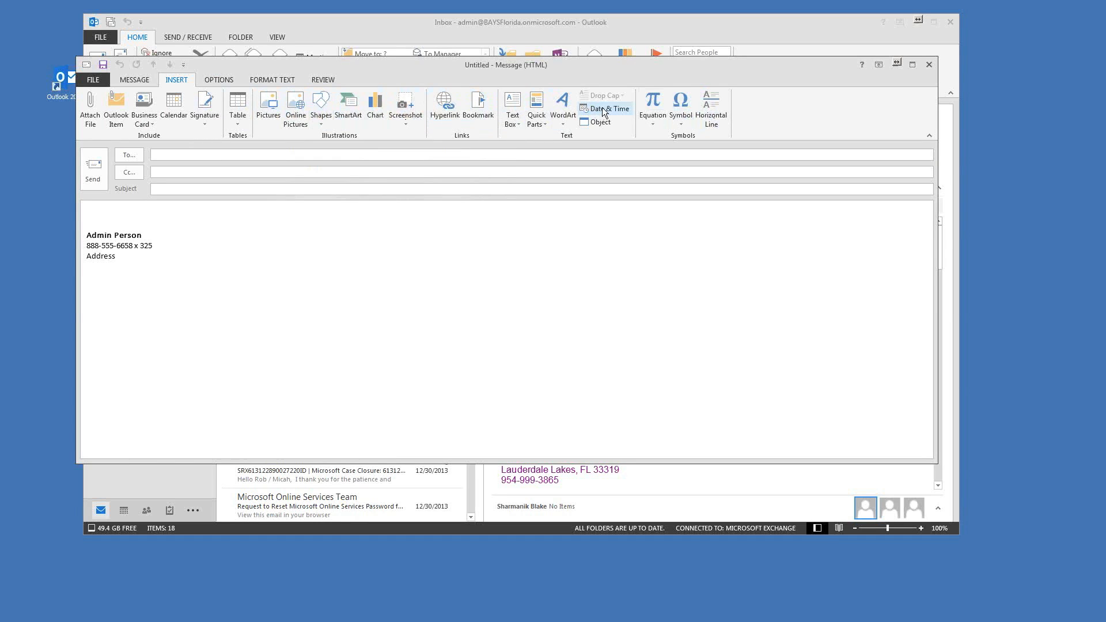
pyautogui.click(683, 121)
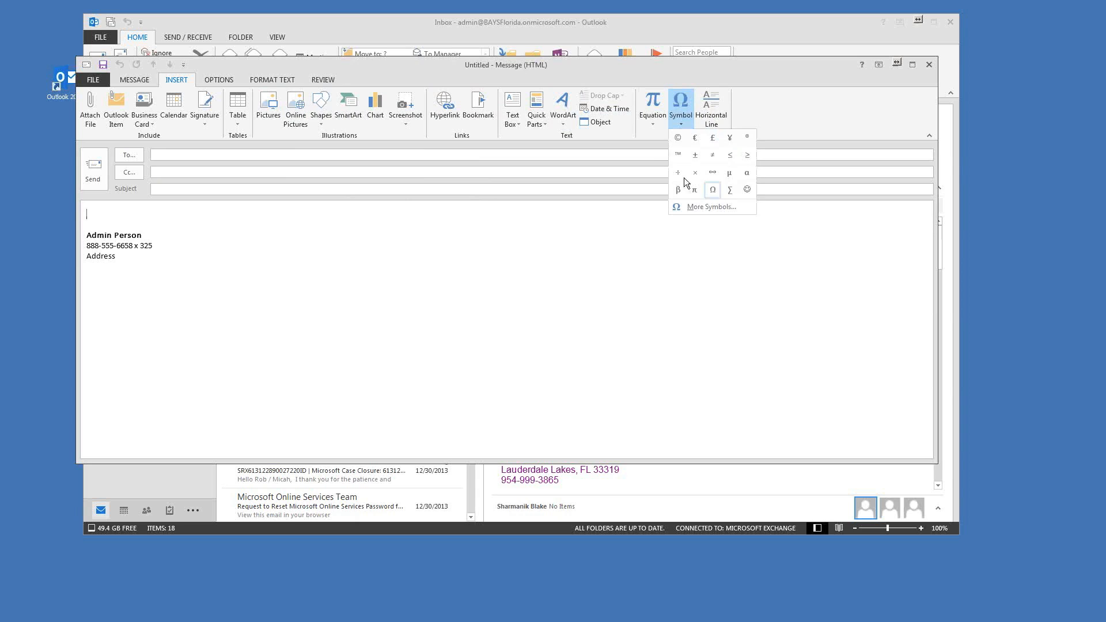
pyautogui.click(800, 93)
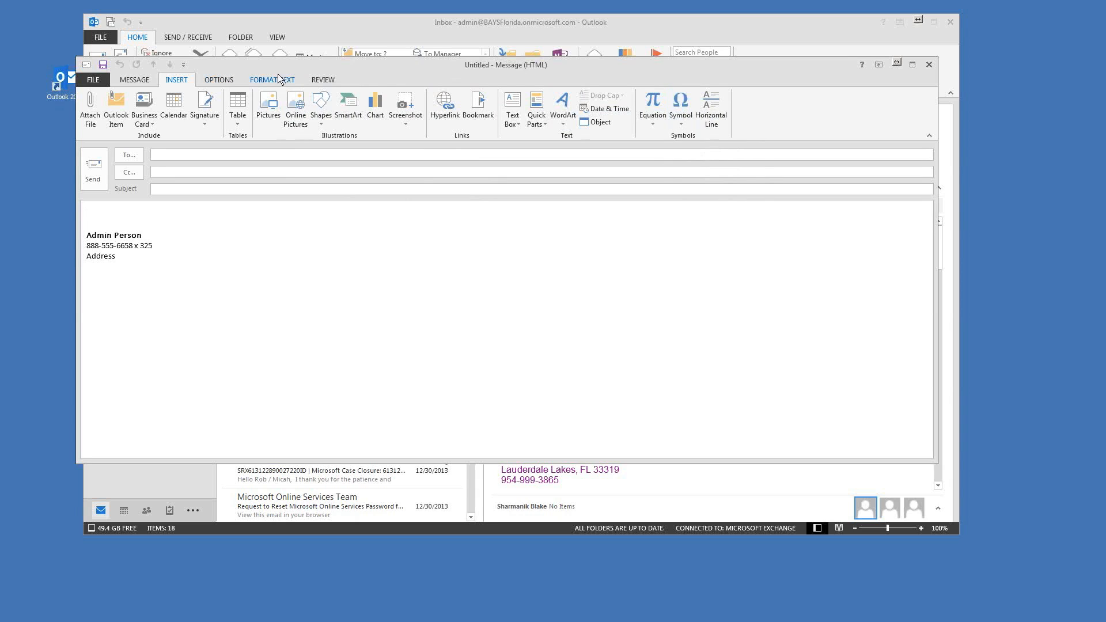
# Step: On the OPTIONS tab, check Request a Delivery Receipt and Request a Read Receipt
pyautogui.moveTo(378, 71); pyautogui.dragTo(370, 71)
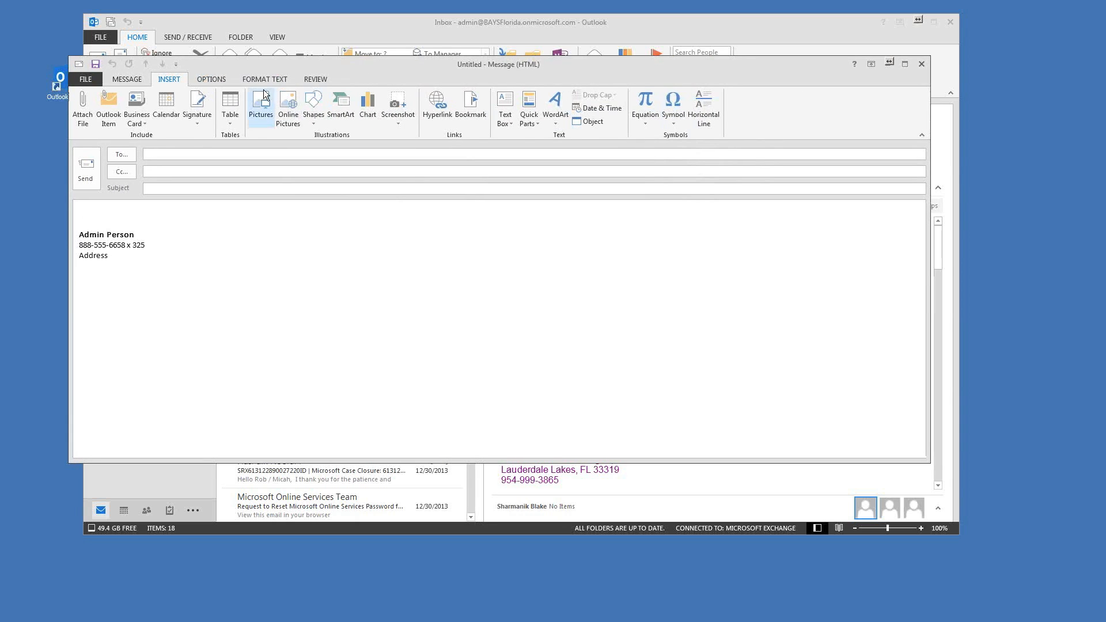
pyautogui.click(209, 80)
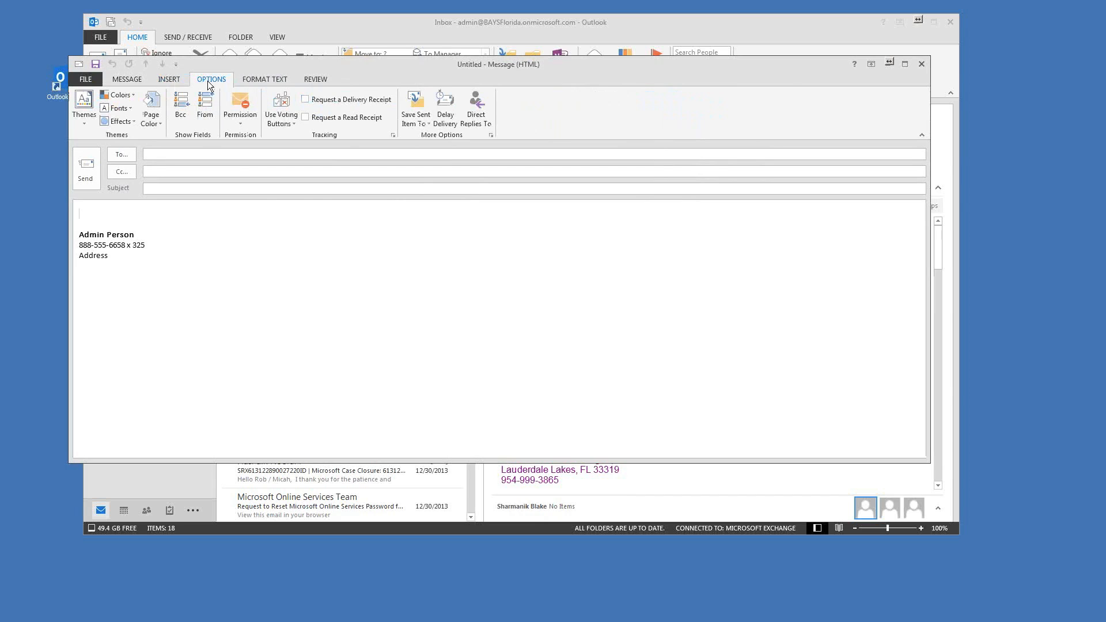
pyautogui.moveTo(383, 70); pyautogui.dragTo(439, 62)
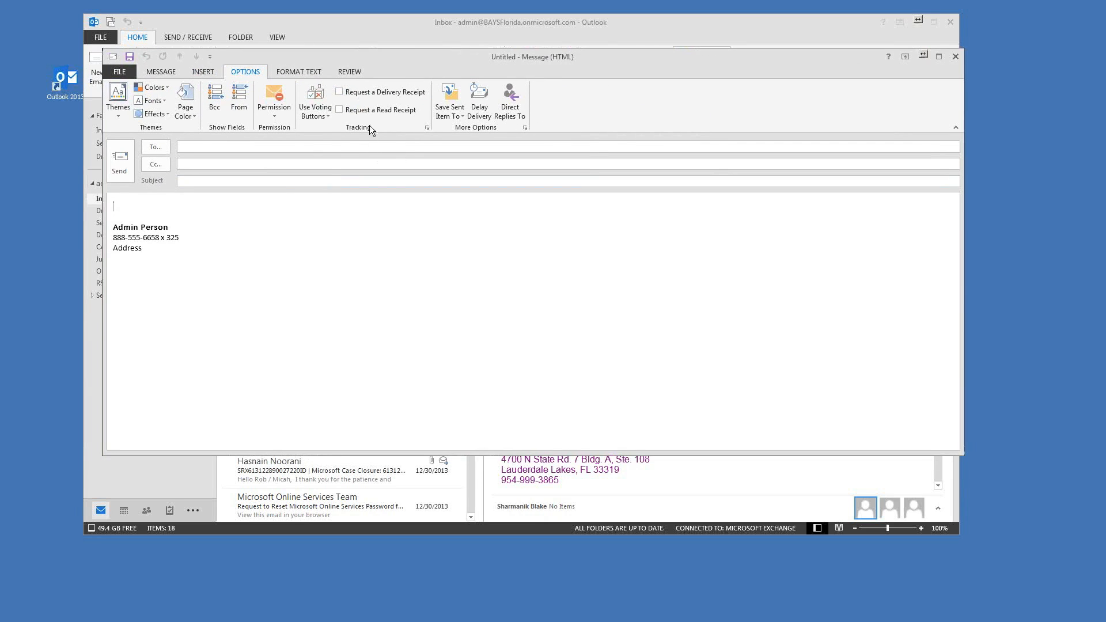
pyautogui.click(339, 93)
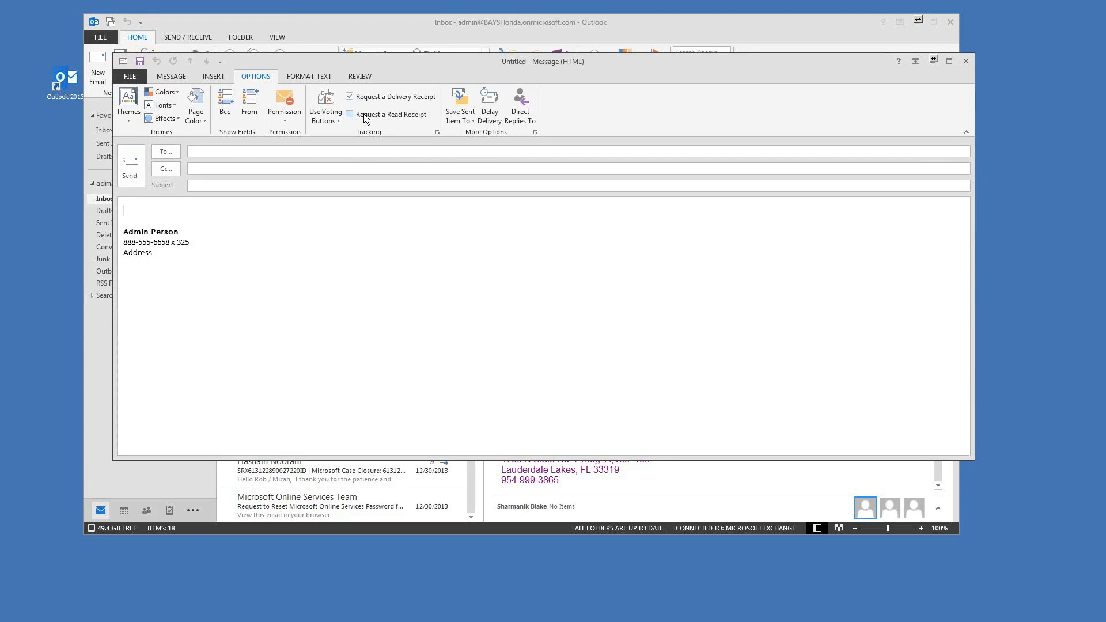
pyautogui.click(361, 115)
# Step: Uncheck both receipt requests and switch to the FORMAT TEXT commands
pyautogui.moveTo(585, 68); pyautogui.dragTo(578, 72)
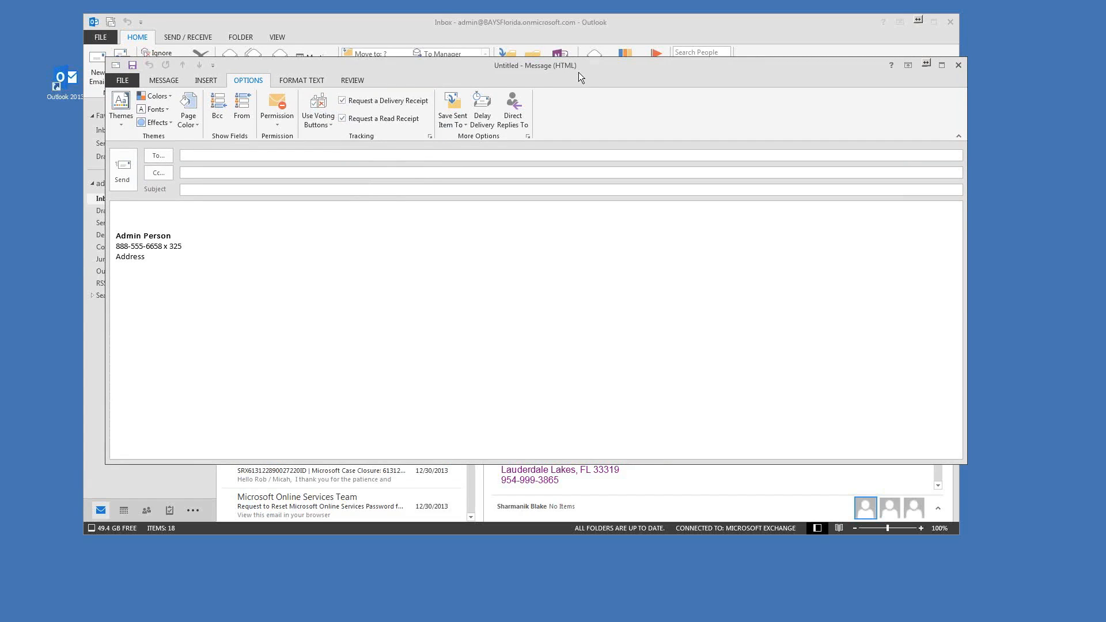
pyautogui.click(343, 119)
pyautogui.click(342, 102)
pyautogui.click(286, 80)
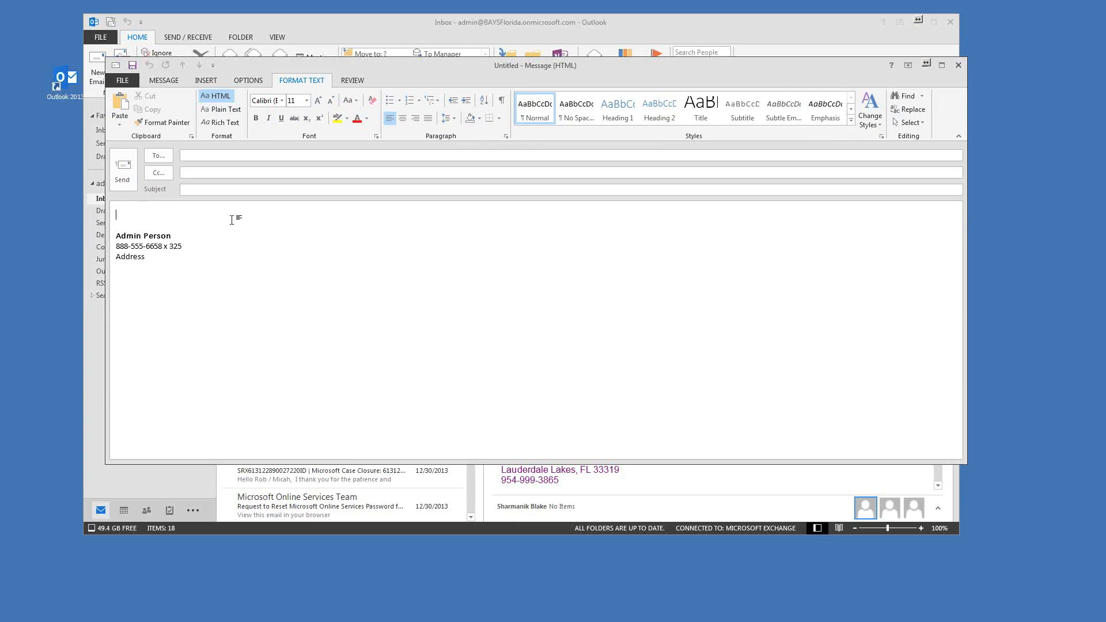
# Step: Look over the REVIEW tab's proofing tools, then go back to the MESSAGE tab
pyautogui.click(348, 79)
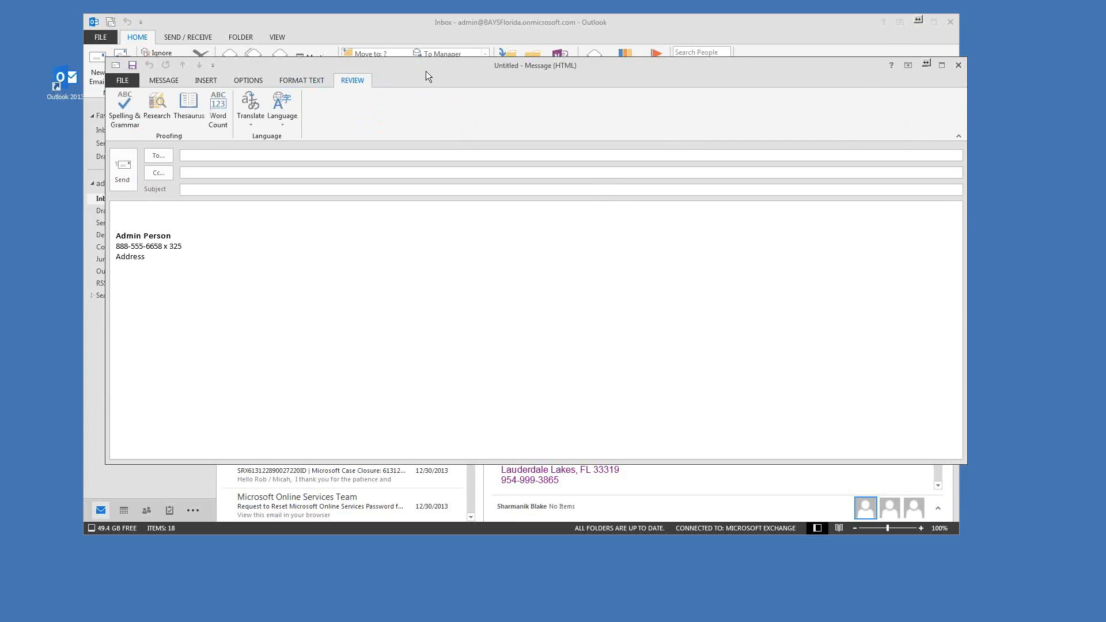
pyautogui.moveTo(426, 71); pyautogui.dragTo(415, 70)
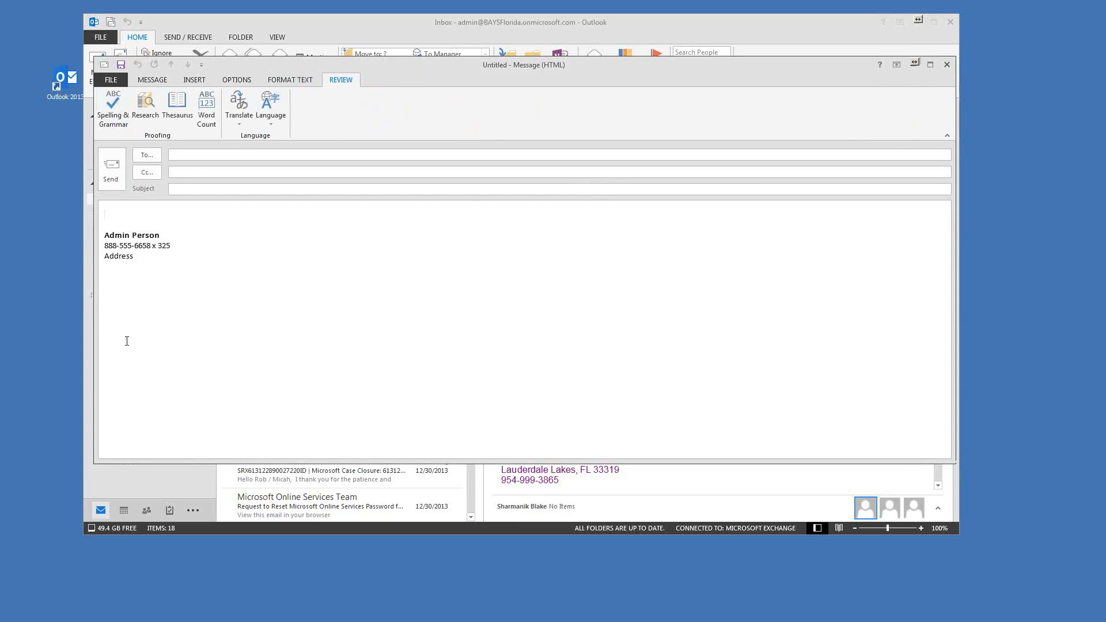
pyautogui.moveTo(504, 71)
pyautogui.mouseDown()
pyautogui.moveTo(520, 72)
pyautogui.moveTo(496, 63)
pyautogui.mouseUp()
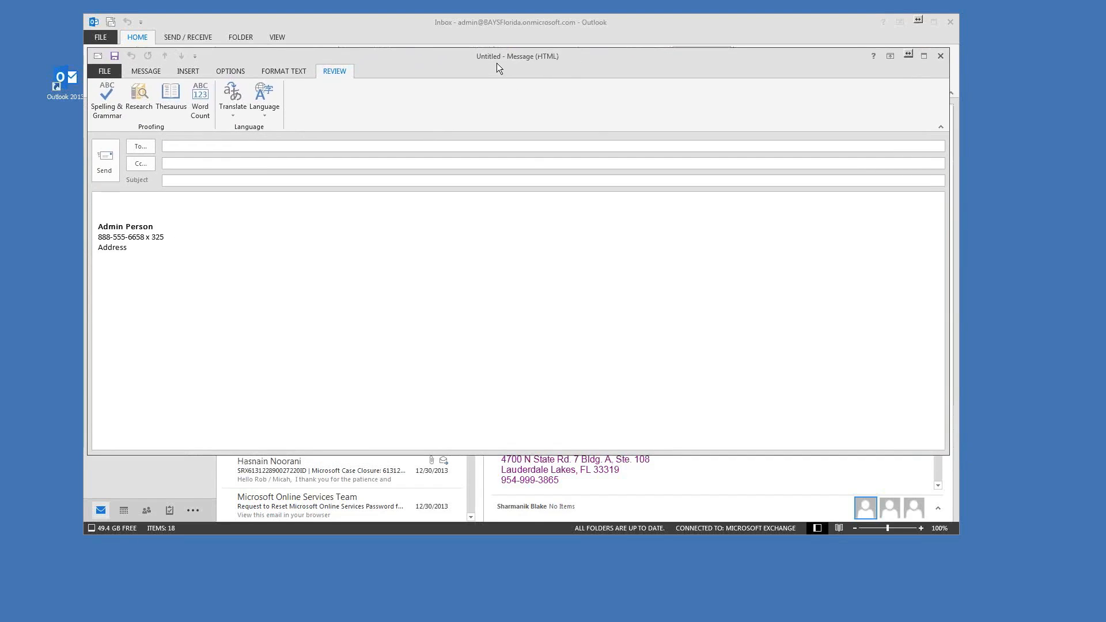
pyautogui.click(140, 70)
pyautogui.moveTo(425, 64)
pyautogui.mouseDown()
pyautogui.moveTo(424, 74)
pyautogui.moveTo(451, 74)
pyautogui.moveTo(448, 63)
pyautogui.mouseUp()
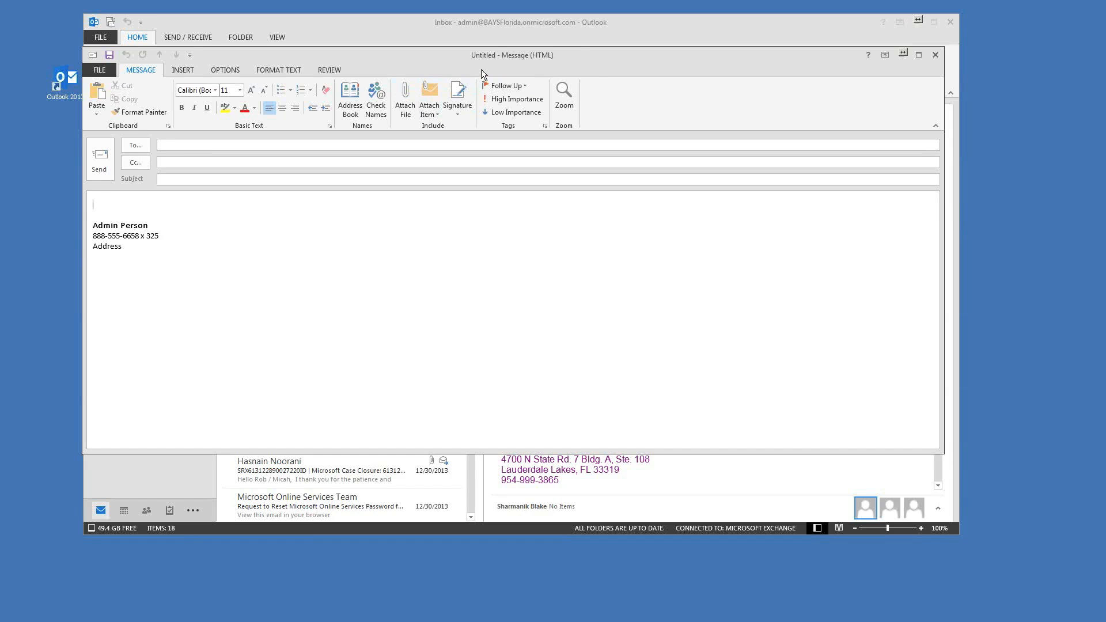
pyautogui.moveTo(482, 69); pyautogui.dragTo(500, 66)
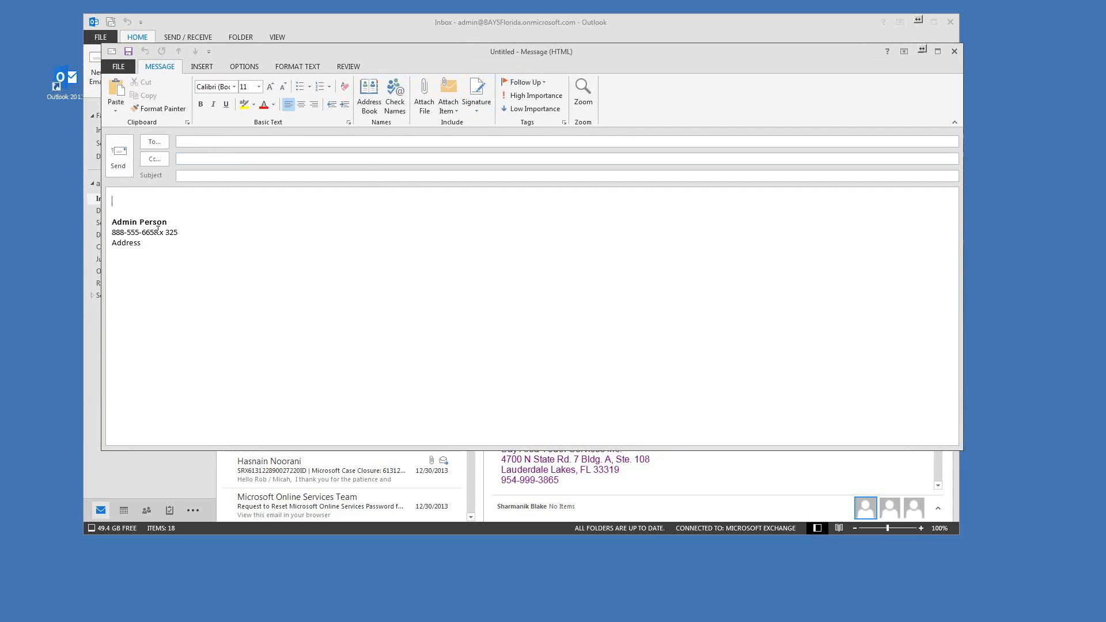
# Step: In the Offline Global Address List, select the staff contacts and add them to To
pyautogui.click(153, 145)
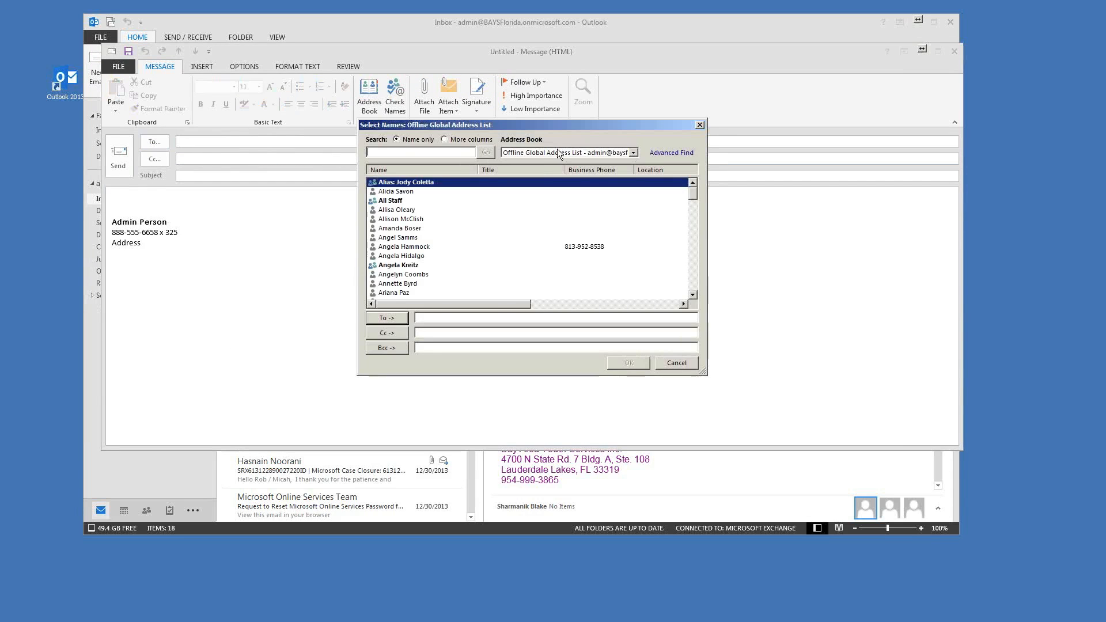
pyautogui.moveTo(545, 125); pyautogui.dragTo(527, 124)
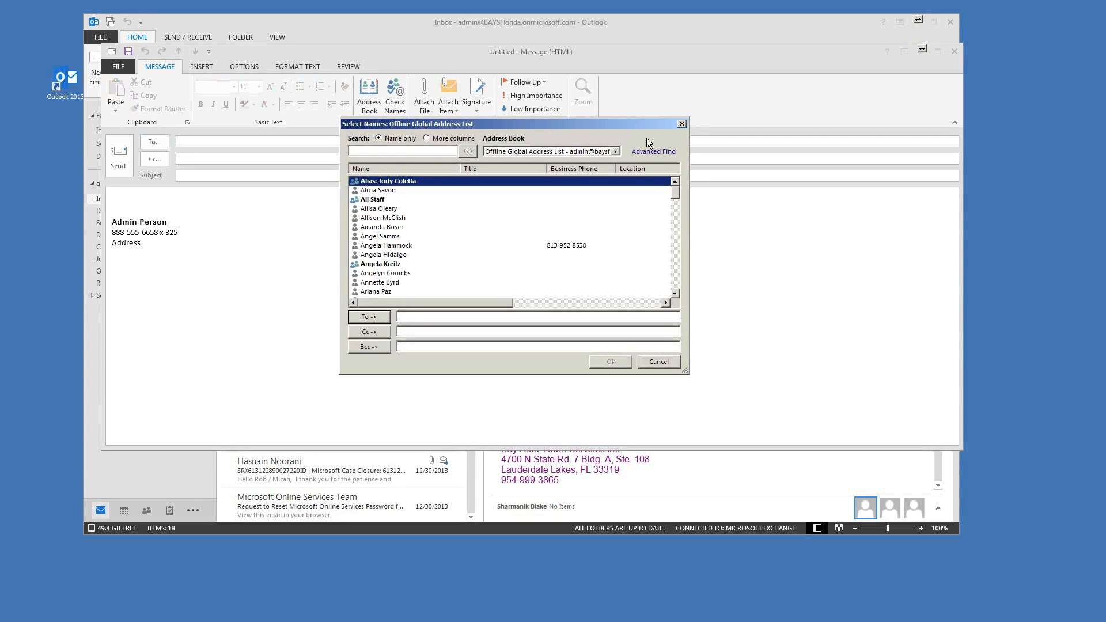
pyautogui.click(558, 150)
pyautogui.click(516, 154)
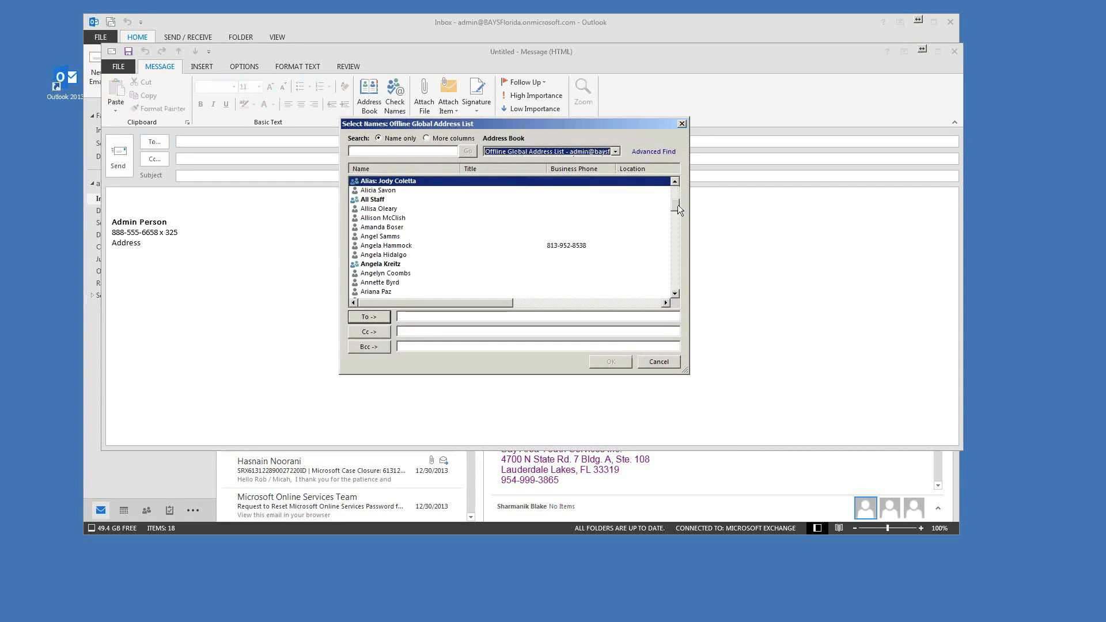
pyautogui.moveTo(679, 266); pyautogui.dragTo(679, 174)
pyautogui.click(367, 191)
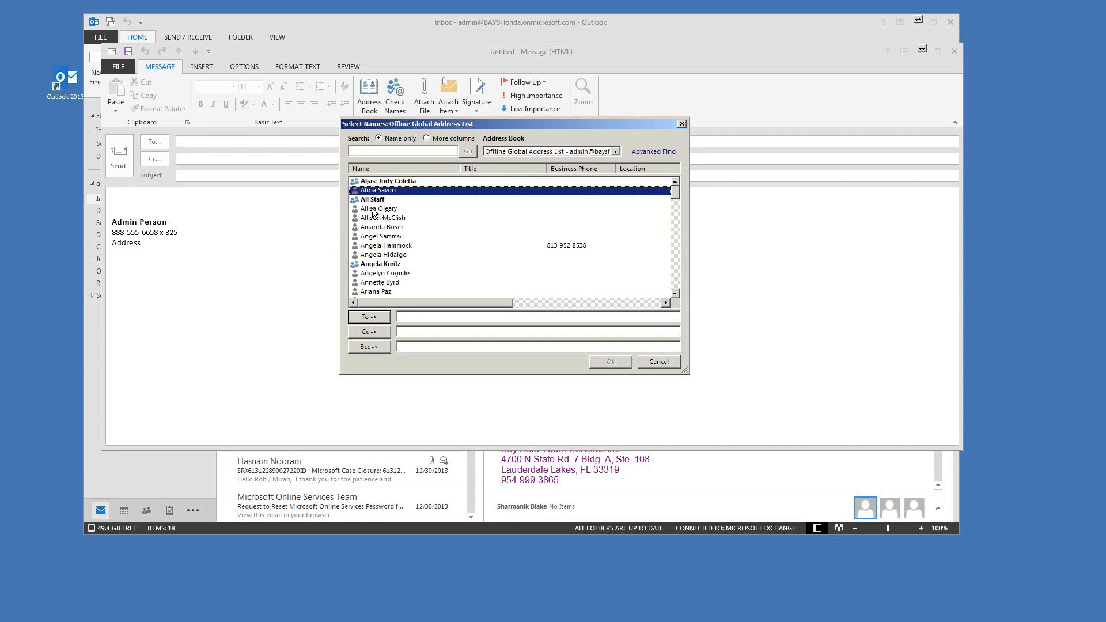
pyautogui.moveTo(375, 211); pyautogui.dragTo(370, 257)
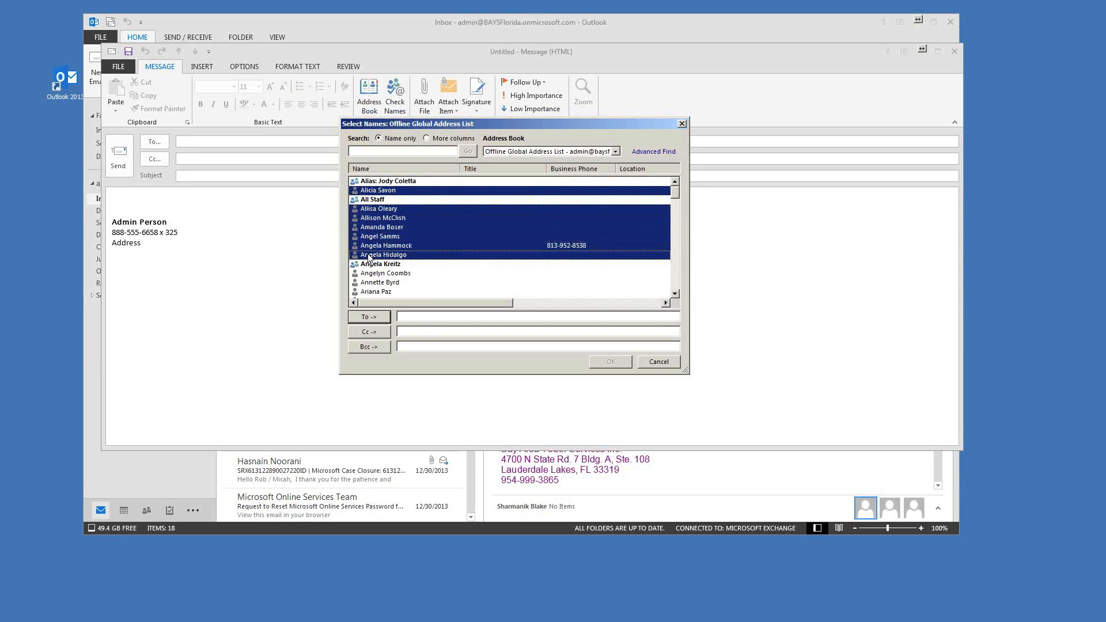
pyautogui.click(369, 317)
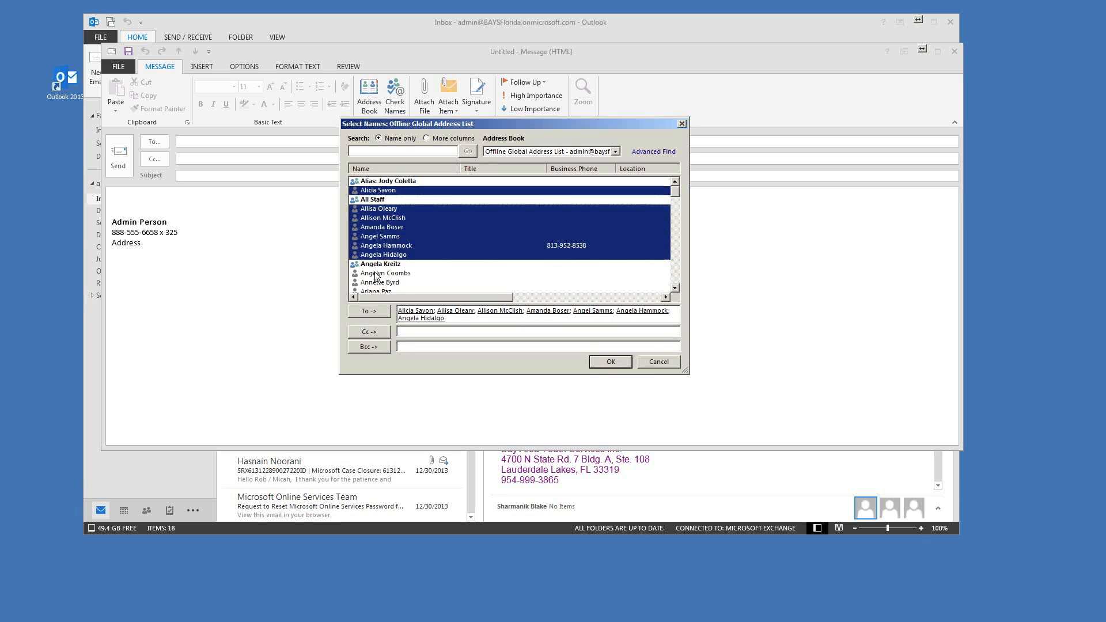
pyautogui.click(380, 274)
# Step: Remove the trial Cc and Bcc entries, then confirm the seven To recipients with OK
pyautogui.click(373, 333)
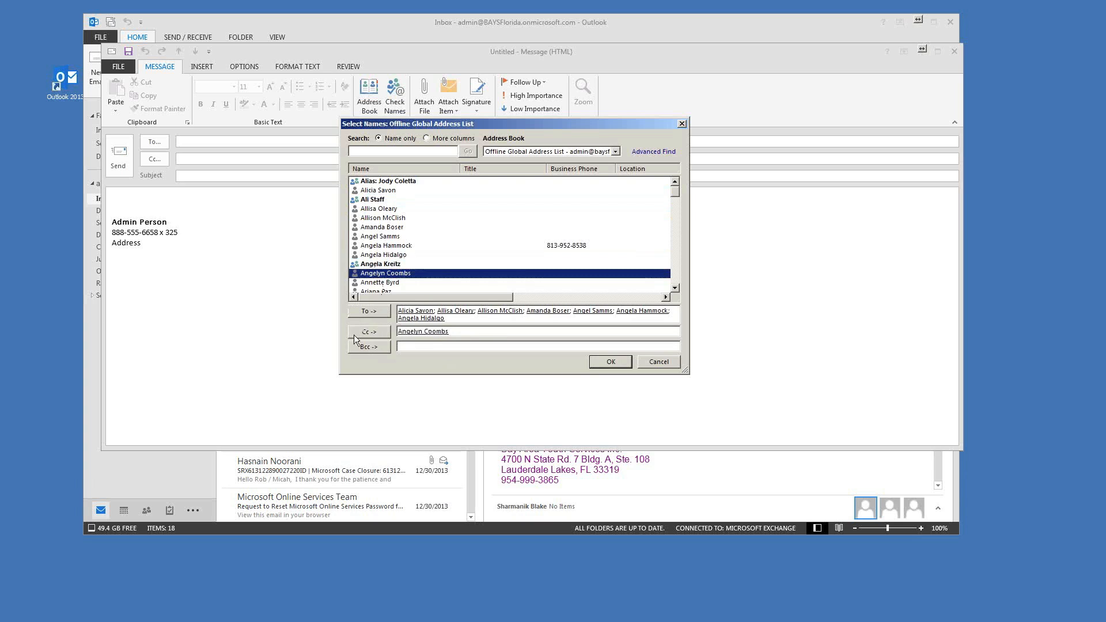
pyautogui.click(455, 332)
pyautogui.press('BackSpace')
pyautogui.click(368, 347)
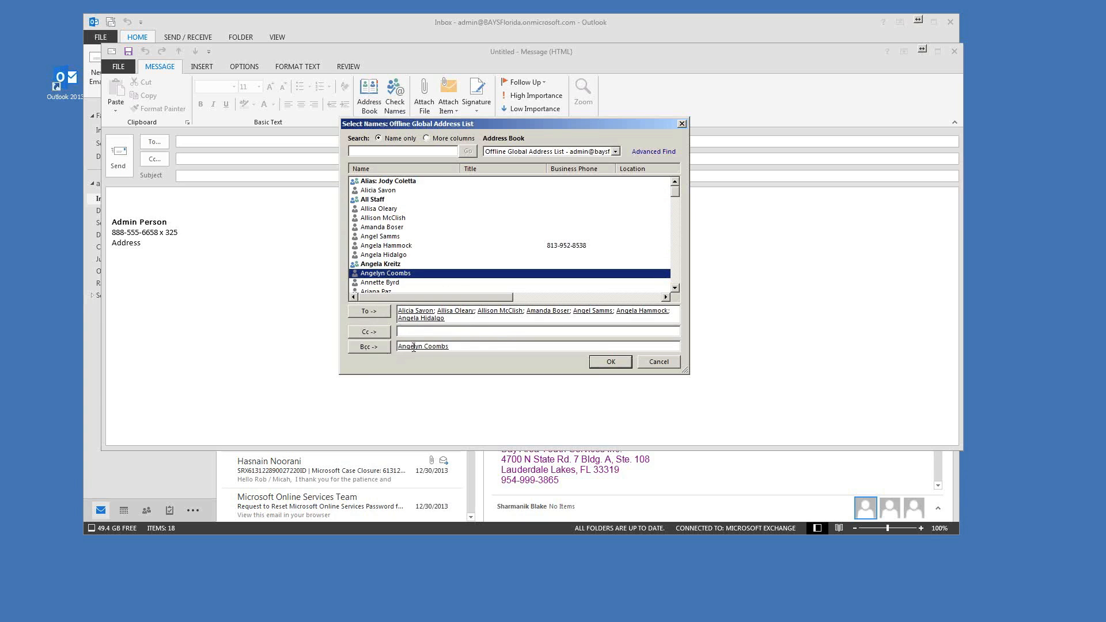
pyautogui.moveTo(461, 346); pyautogui.dragTo(408, 332)
pyautogui.press('Delete')
pyautogui.moveTo(528, 127); pyautogui.dragTo(500, 143)
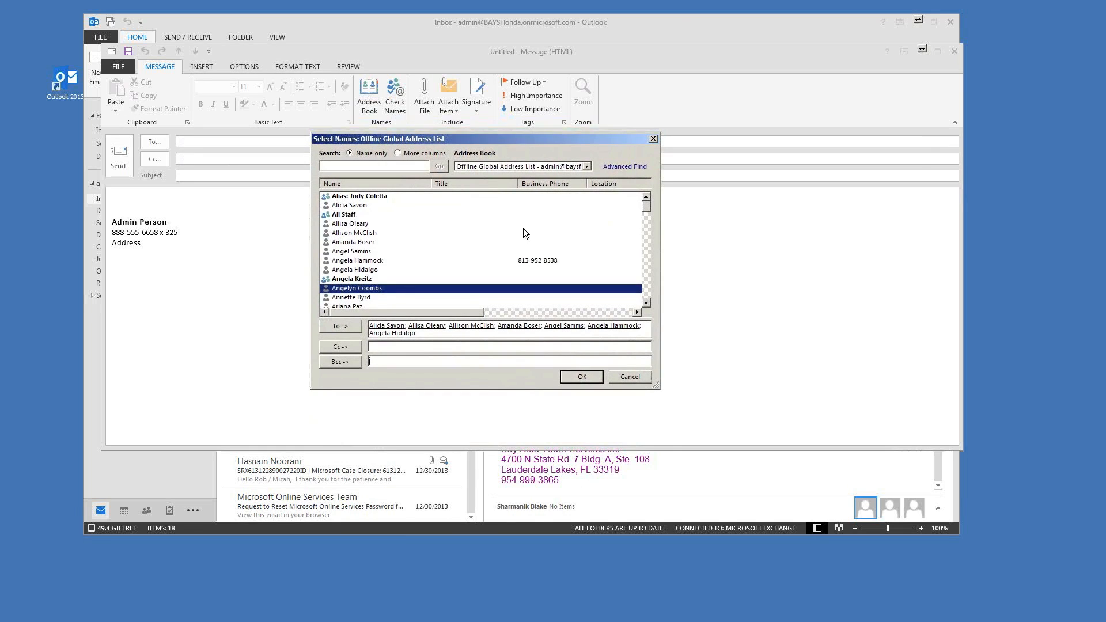
pyautogui.click(581, 377)
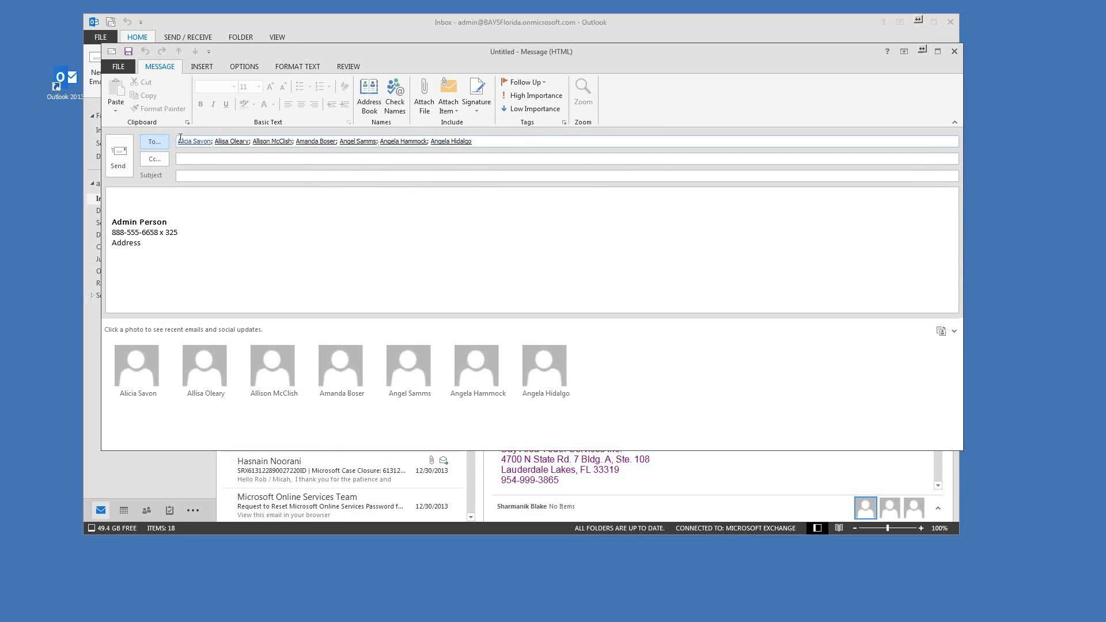
# Step: Enter subject 'Test Email' and body line 'My message to the office staff.', then close the message
pyautogui.moveTo(523, 53); pyautogui.dragTo(537, 43)
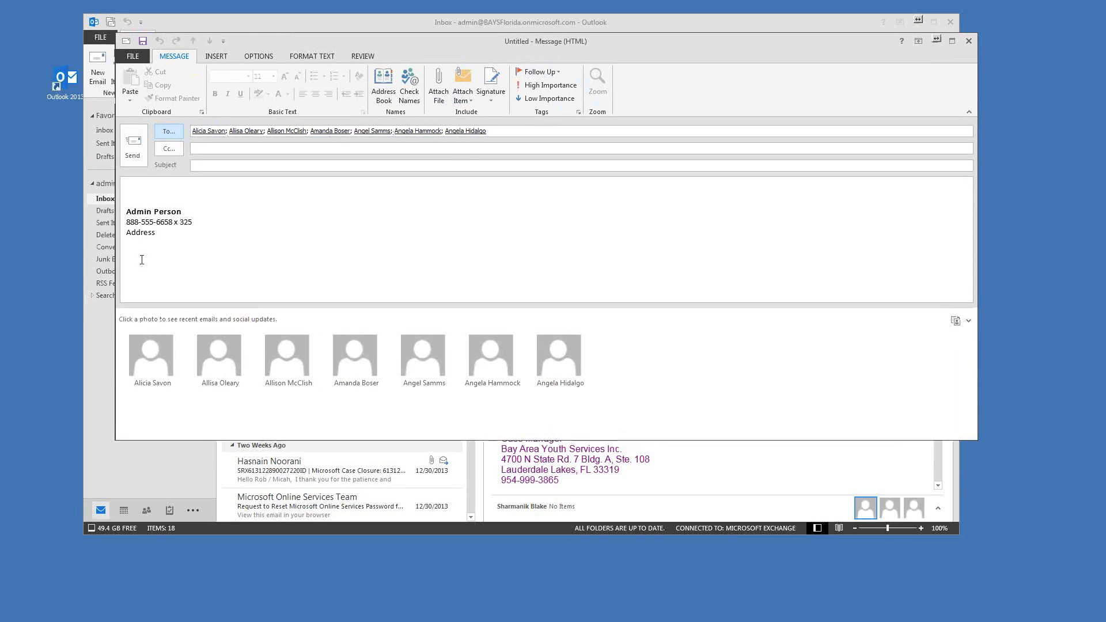
pyautogui.click(224, 169)
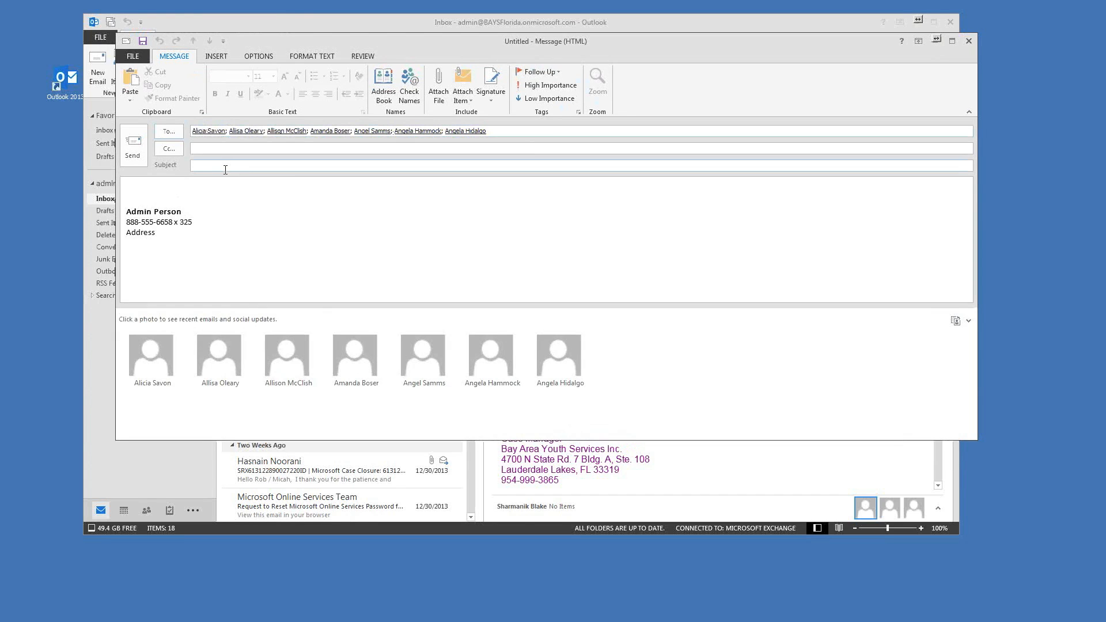
pyautogui.write('Test Email')
pyautogui.press('Tab')
pyautogui.write('My')
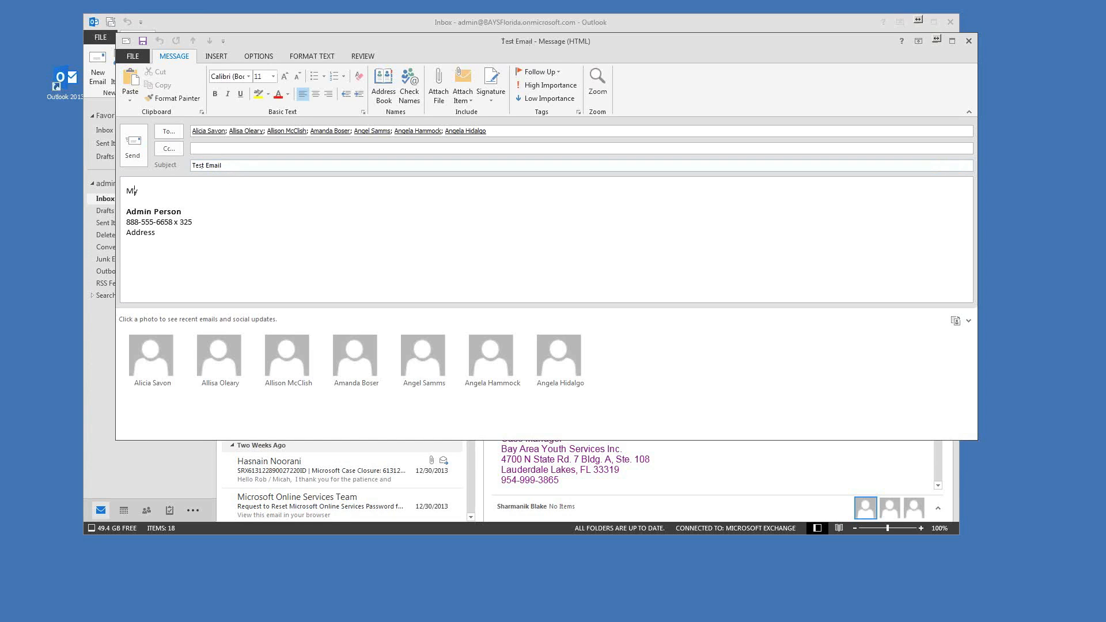
pyautogui.write(' message to the office staff.')
pyautogui.press('Return')
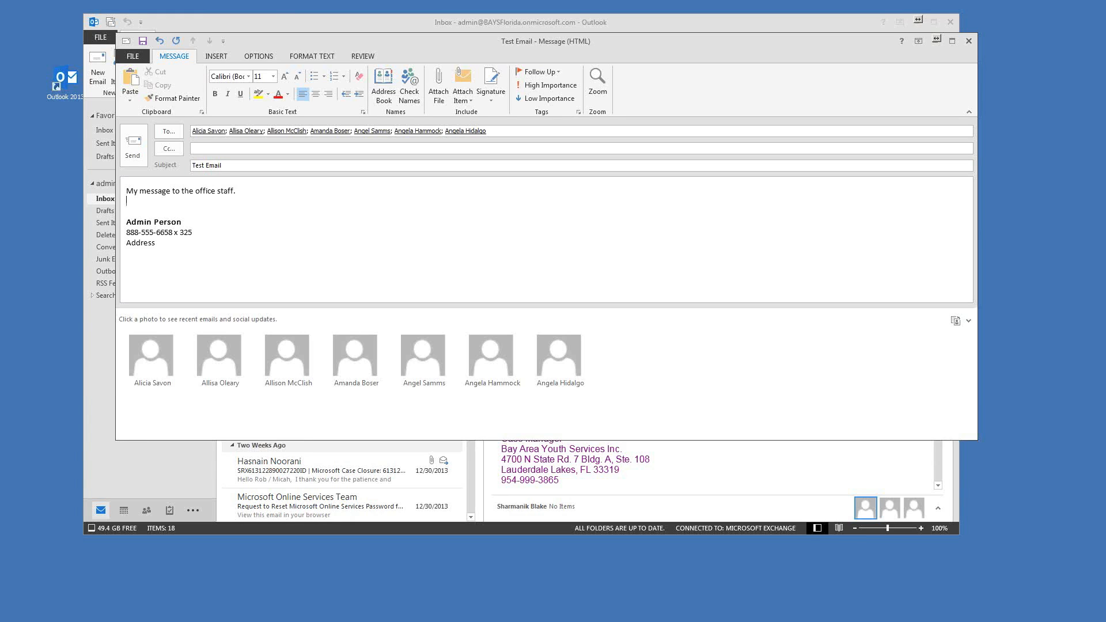
pyautogui.moveTo(631, 42); pyautogui.dragTo(639, 39)
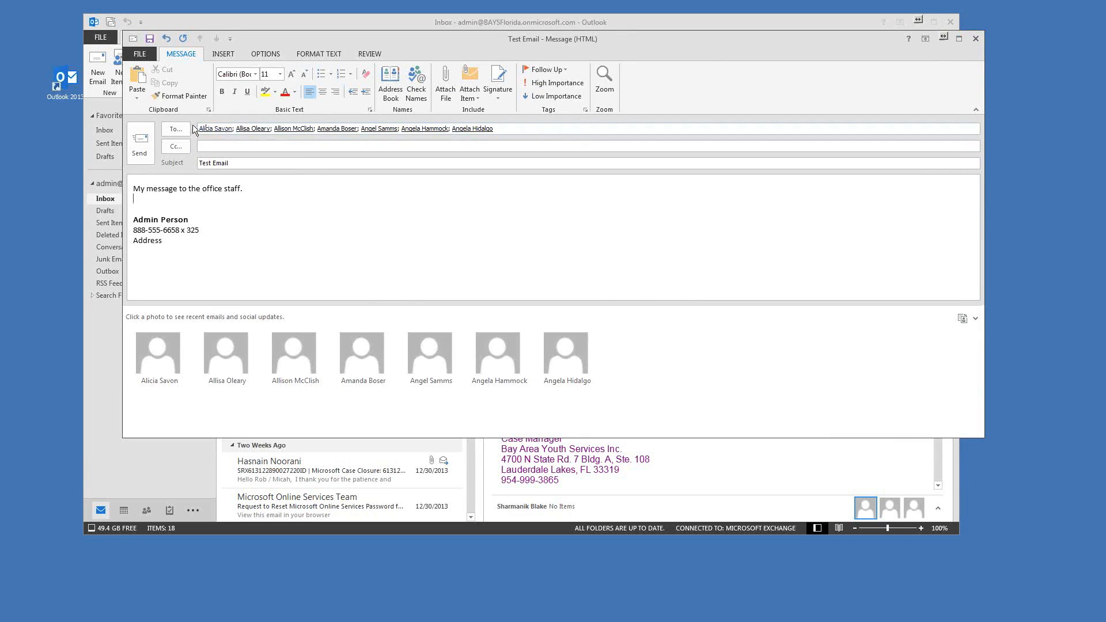
pyautogui.click(975, 39)
# Step: Discard the test message without saving it
pyautogui.click(558, 339)
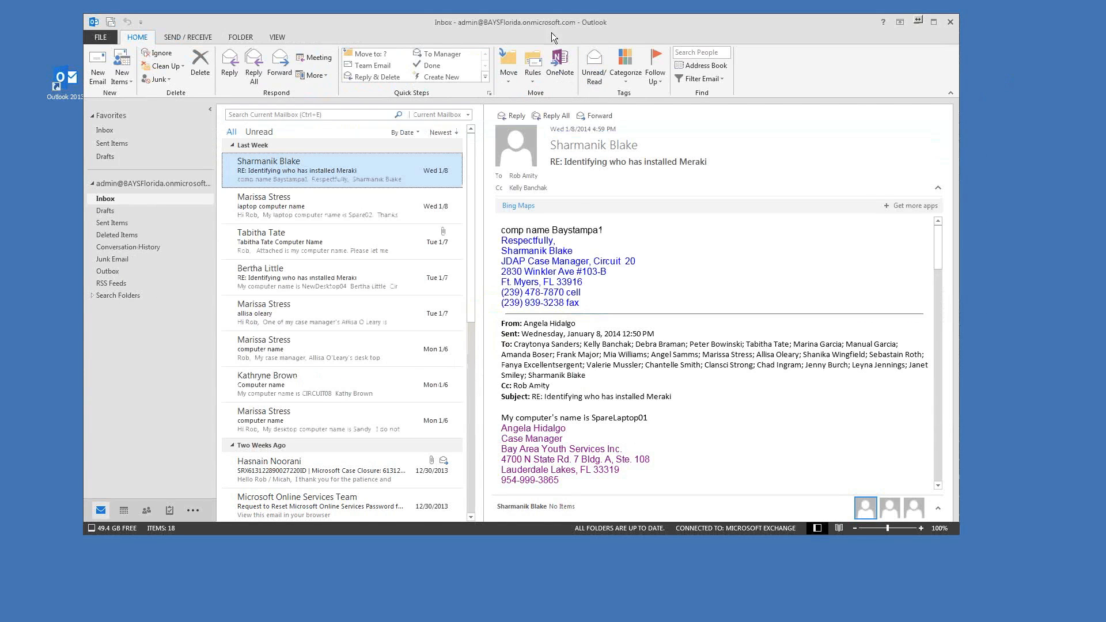
pyautogui.moveTo(552, 33); pyautogui.dragTo(546, 24)
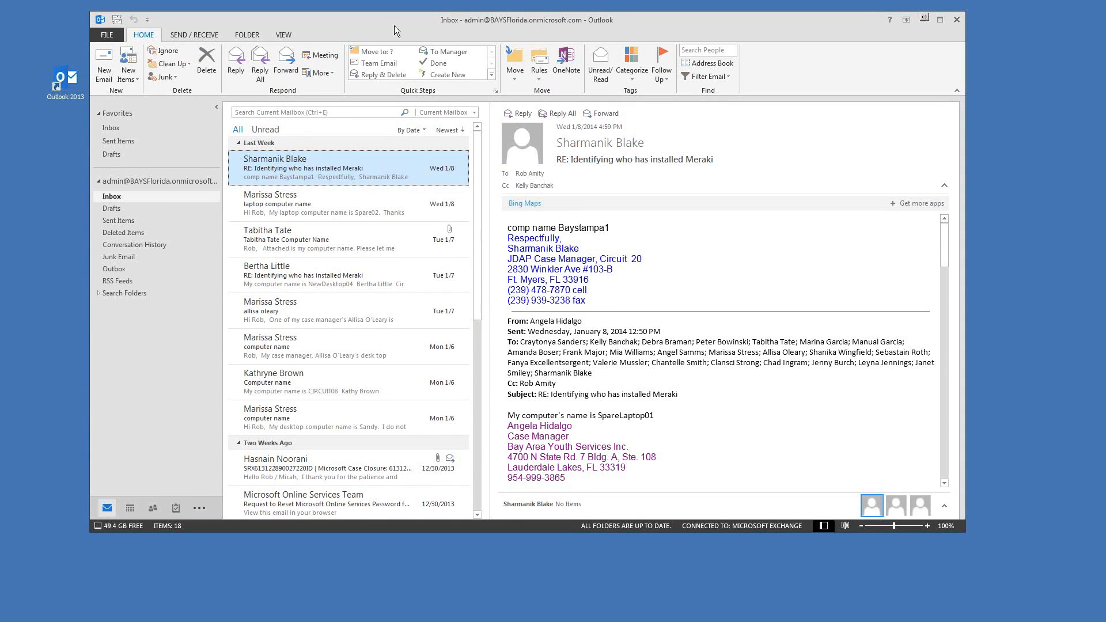
pyautogui.moveTo(394, 25)
pyautogui.mouseDown()
pyautogui.moveTo(380, 25)
pyautogui.moveTo(403, 24)
pyautogui.mouseUp()
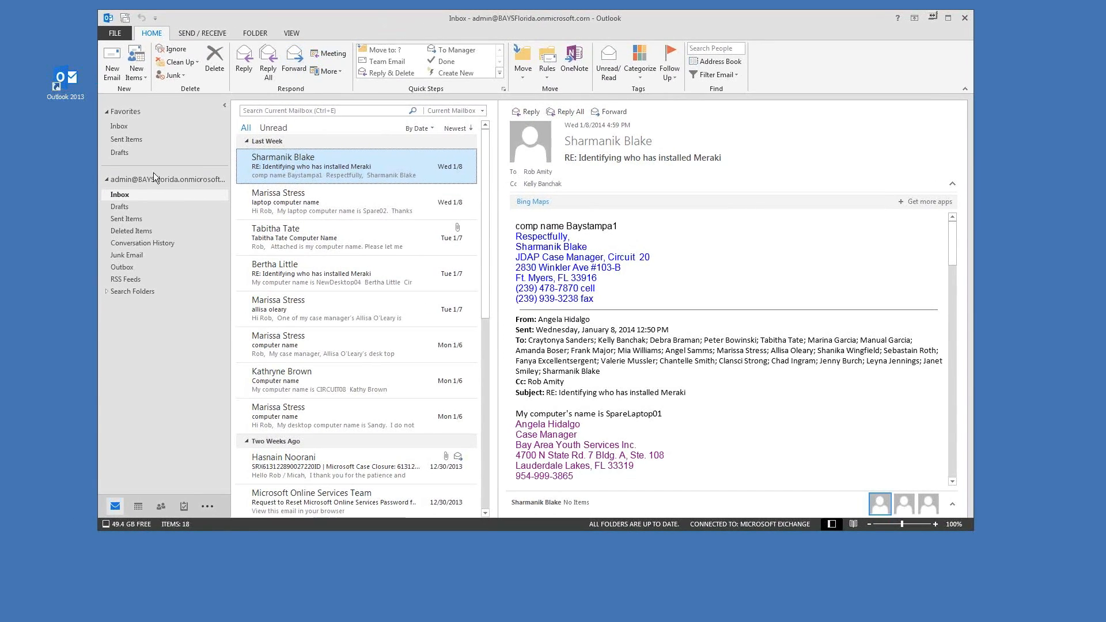
# Step: Browse Drafts, Sent Items, Deleted Items and Junk Email, ending in the empty Outbox
pyautogui.click(120, 211)
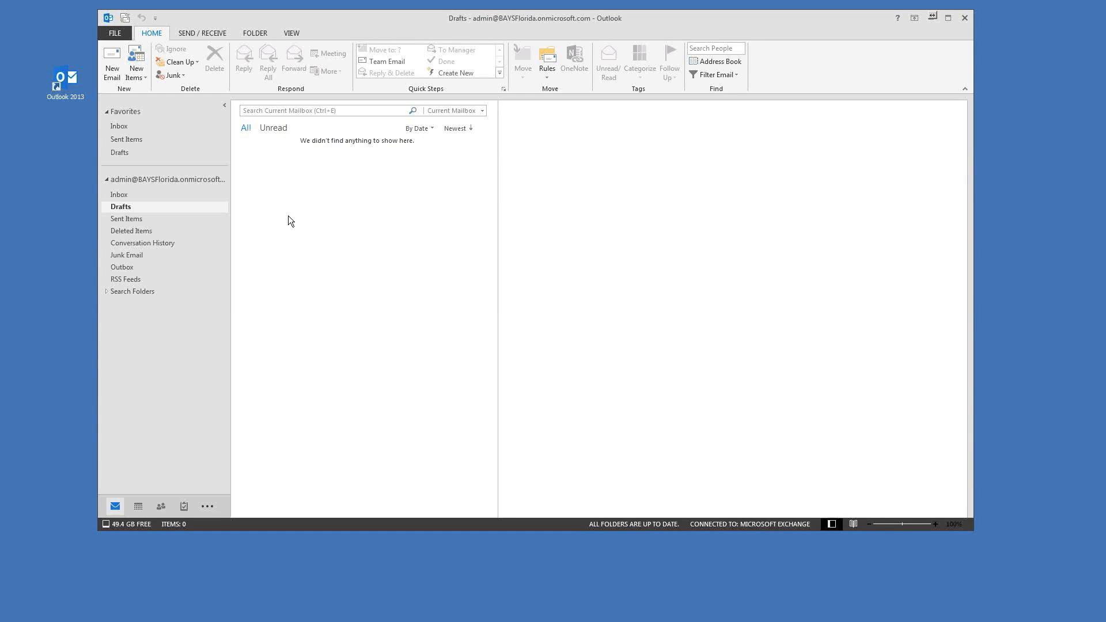
pyautogui.click(115, 221)
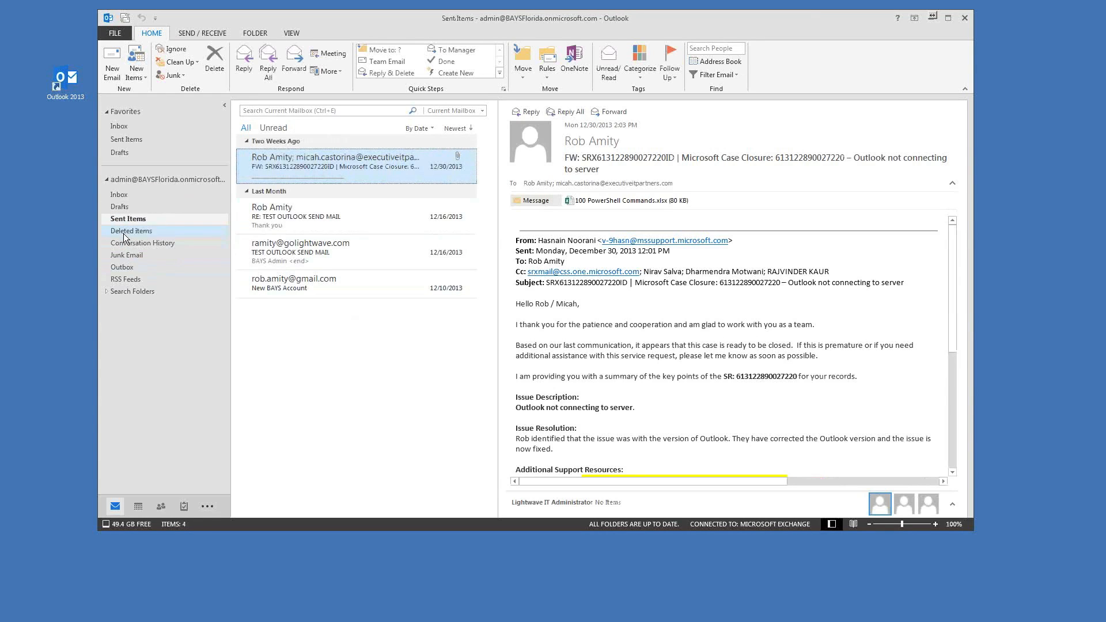
pyautogui.click(124, 232)
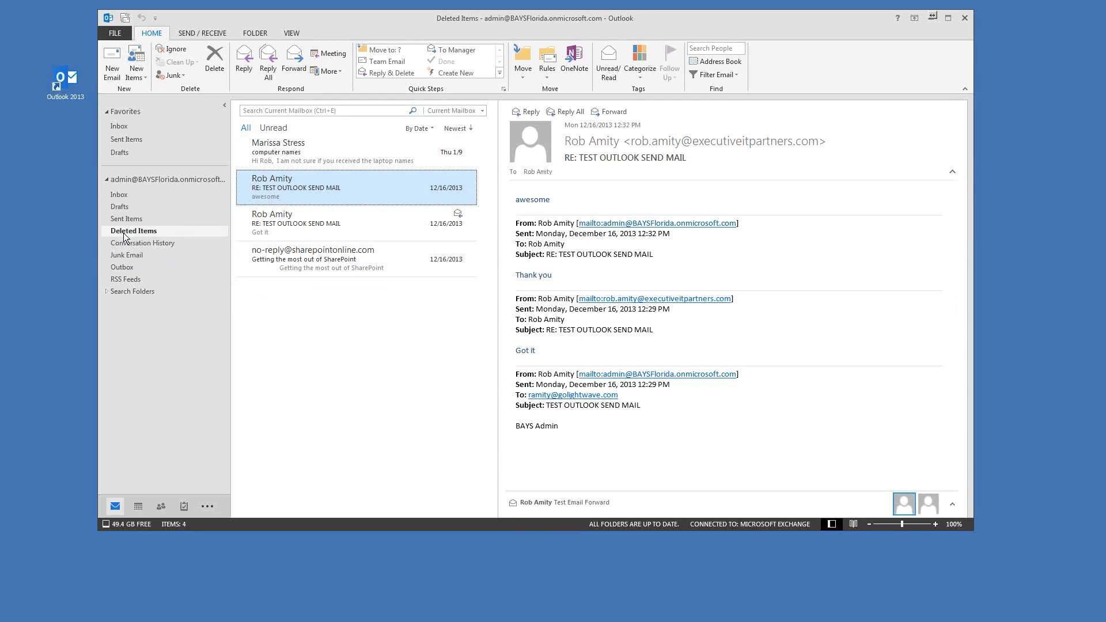
pyautogui.click(126, 254)
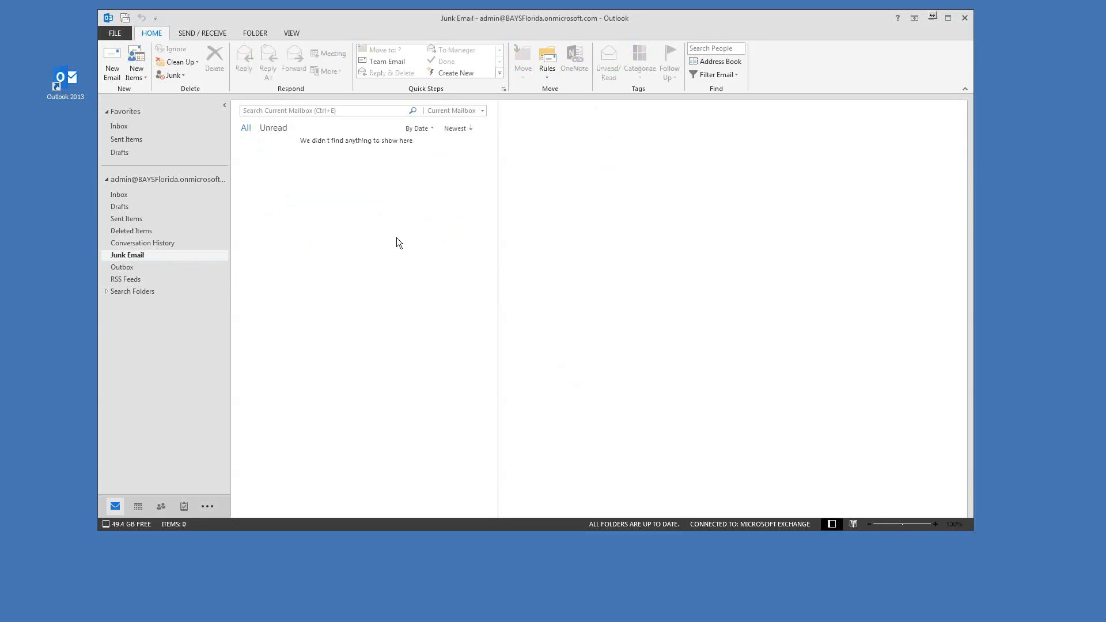
pyautogui.click(121, 267)
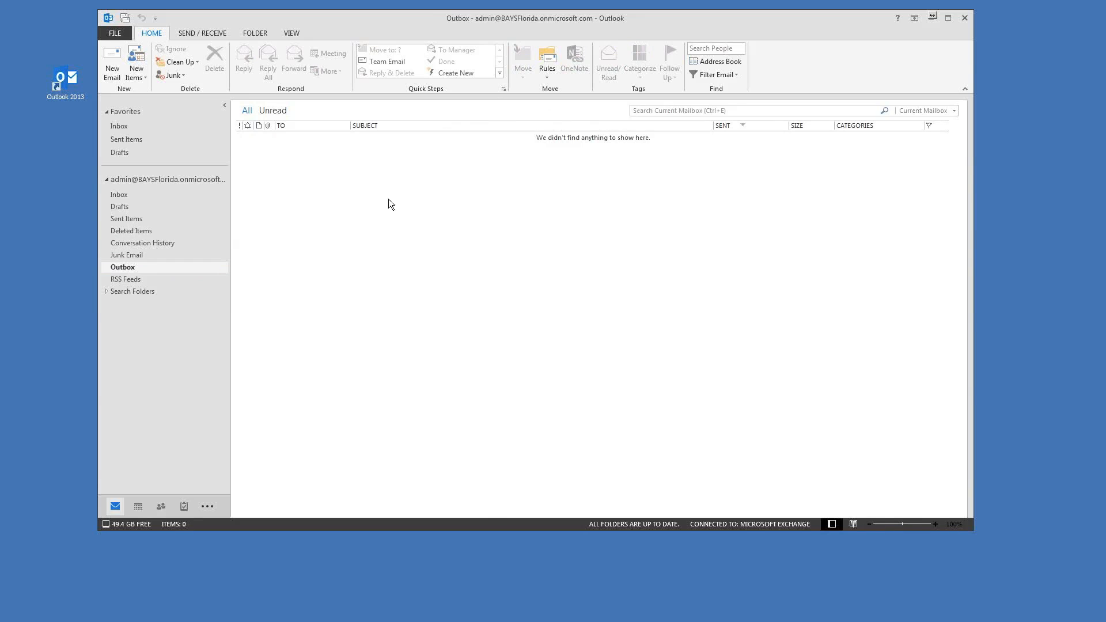
pyautogui.moveTo(423, 21); pyautogui.dragTo(427, 19)
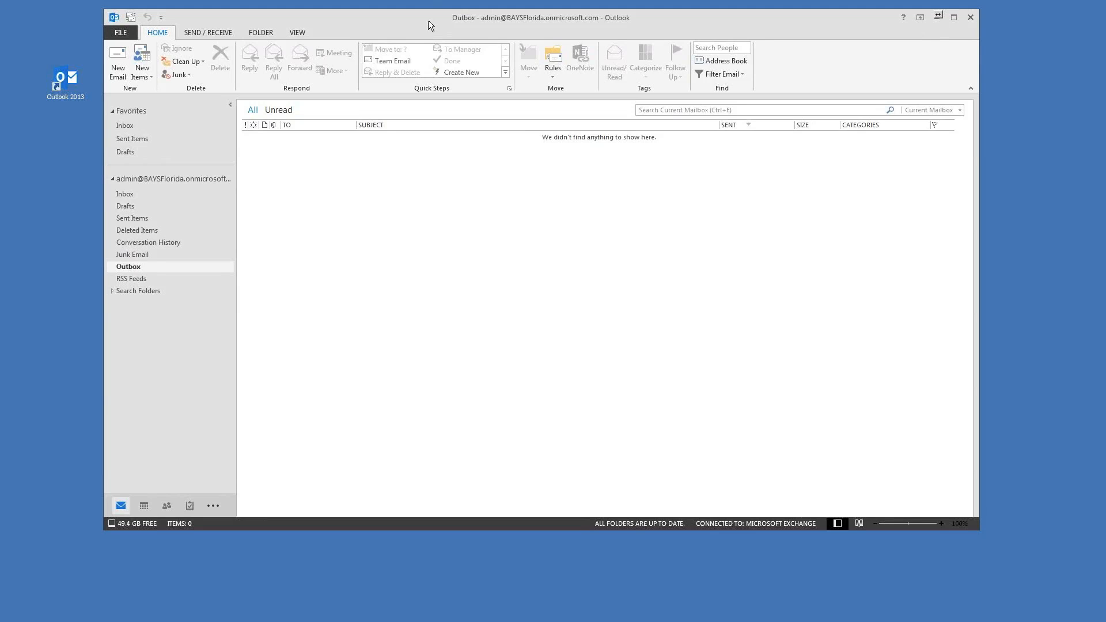
pyautogui.moveTo(428, 19); pyautogui.dragTo(420, 20)
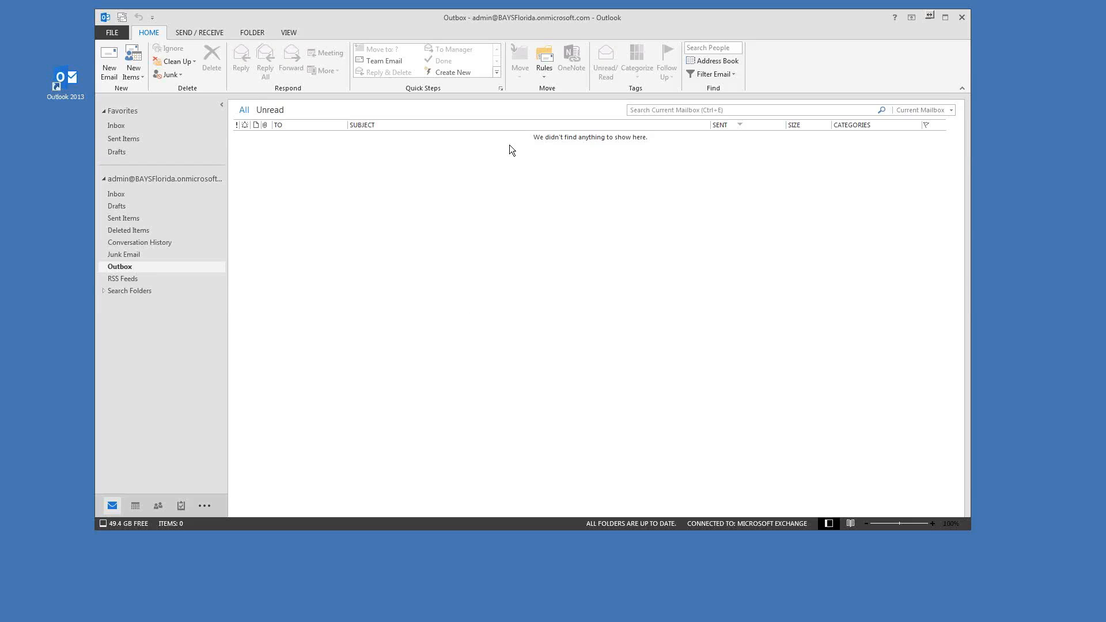
# Step: Create a new Inbox subfolder named 'Storage Folder'
pyautogui.click(112, 194)
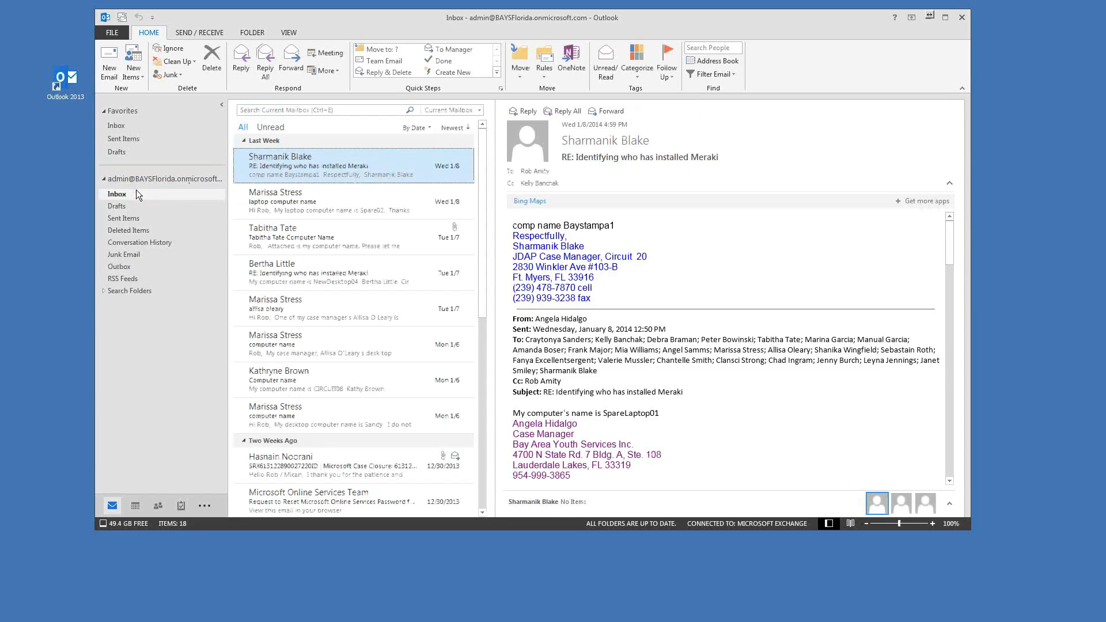
pyautogui.moveTo(446, 23); pyautogui.dragTo(455, 23)
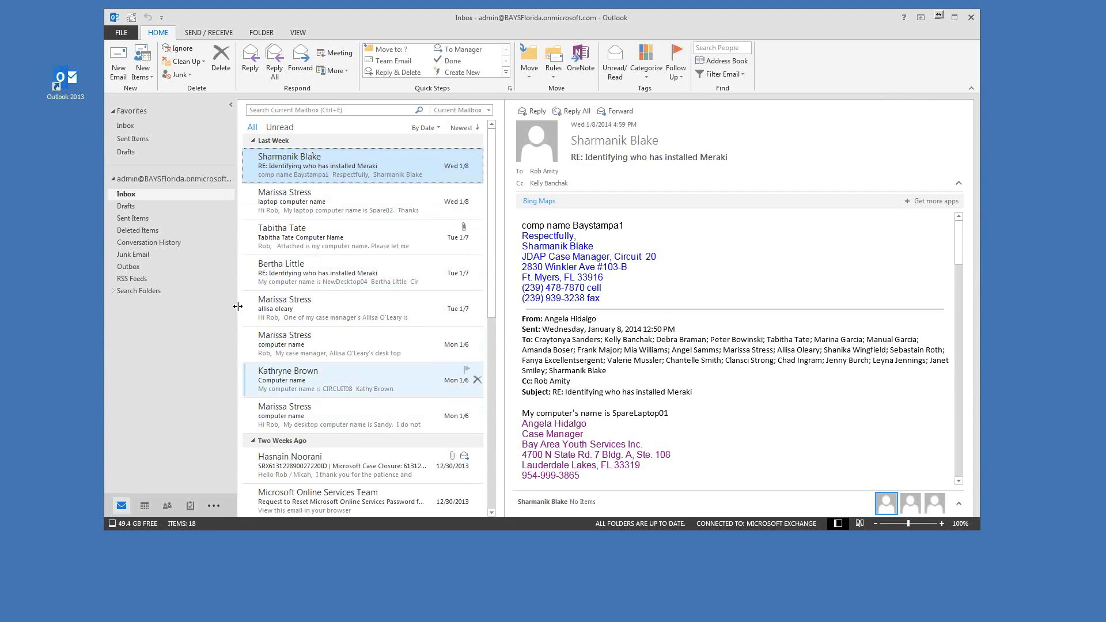
pyautogui.rightClick(127, 196)
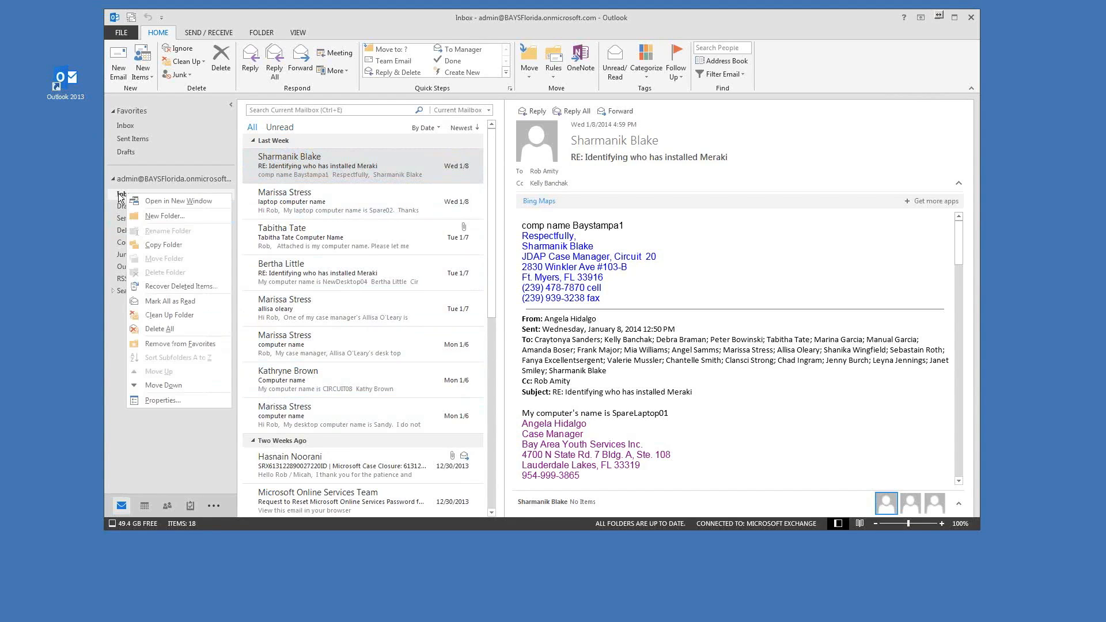
pyautogui.click(164, 218)
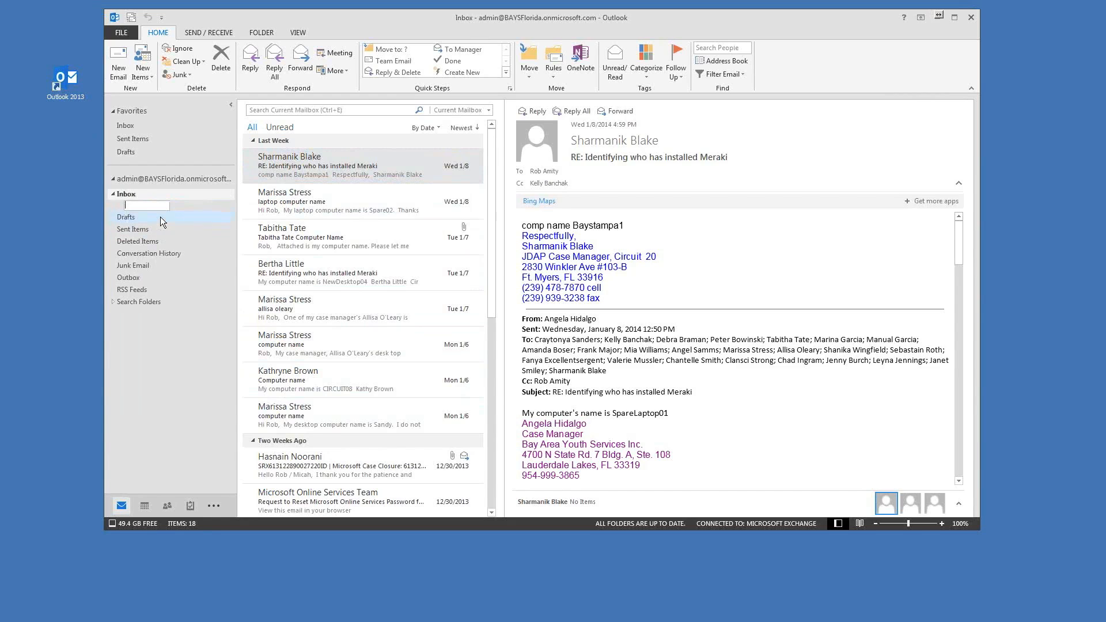
pyautogui.click(123, 180)
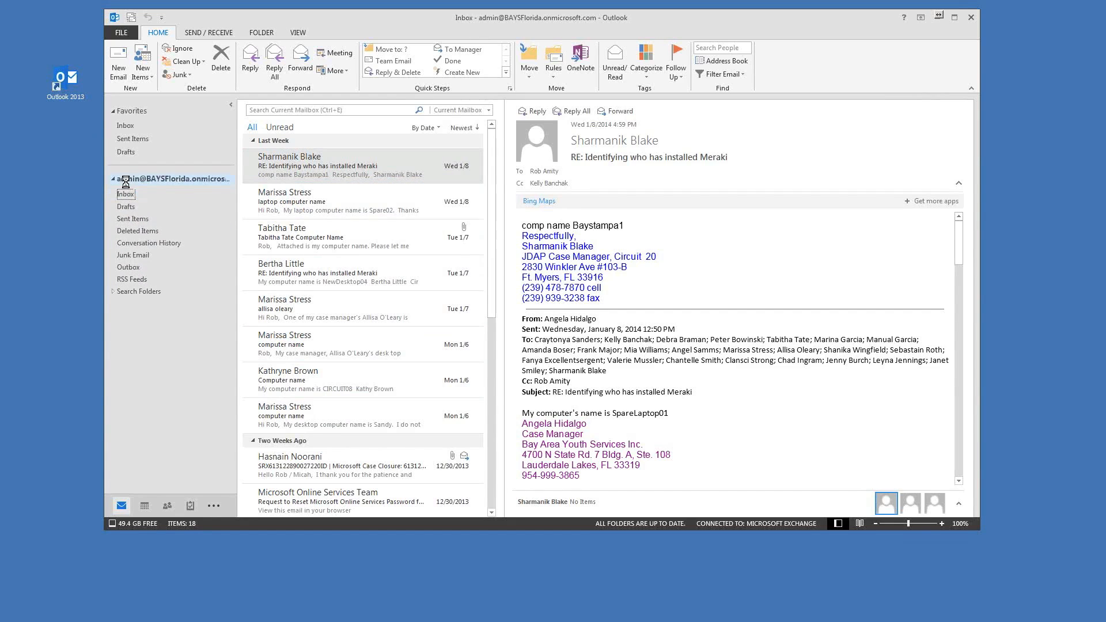
pyautogui.rightClick(123, 180)
pyautogui.click(151, 228)
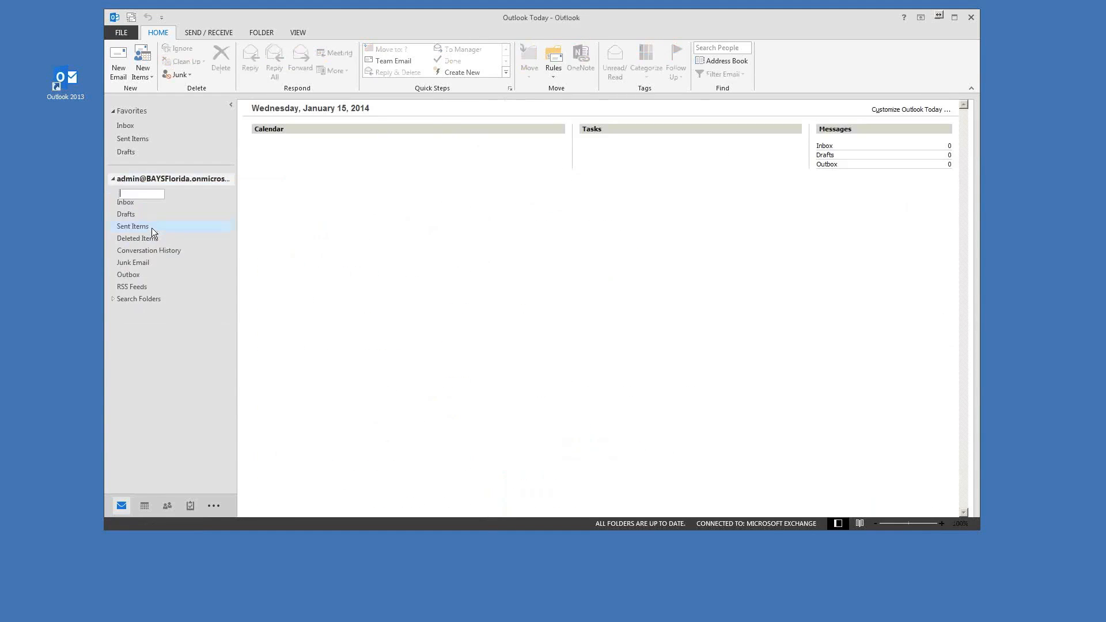
pyautogui.click(149, 205)
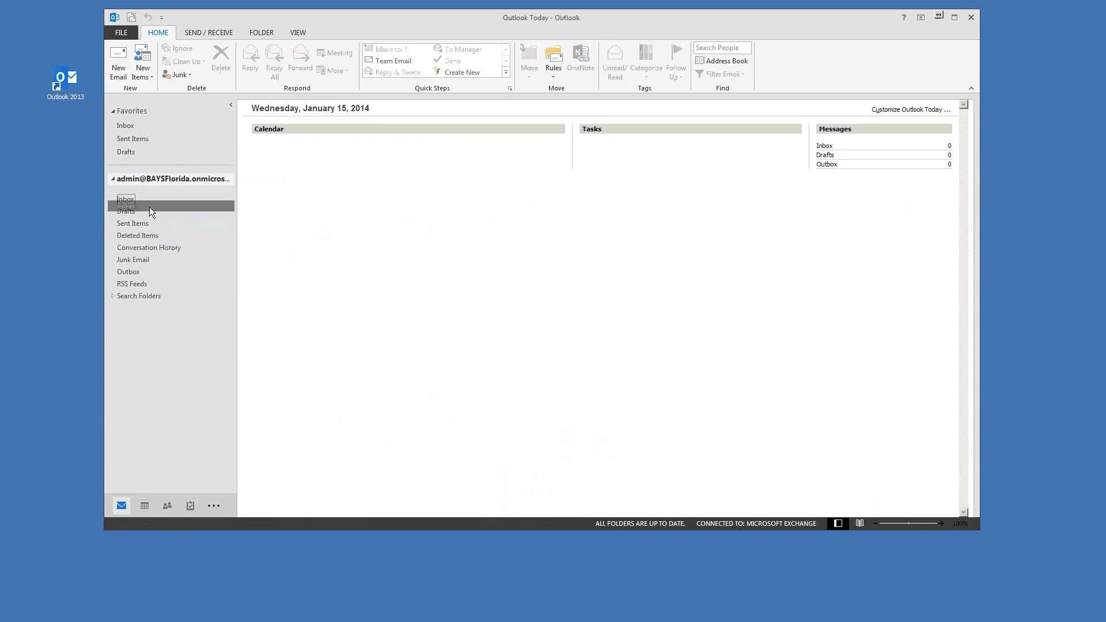
pyautogui.rightClick(125, 199)
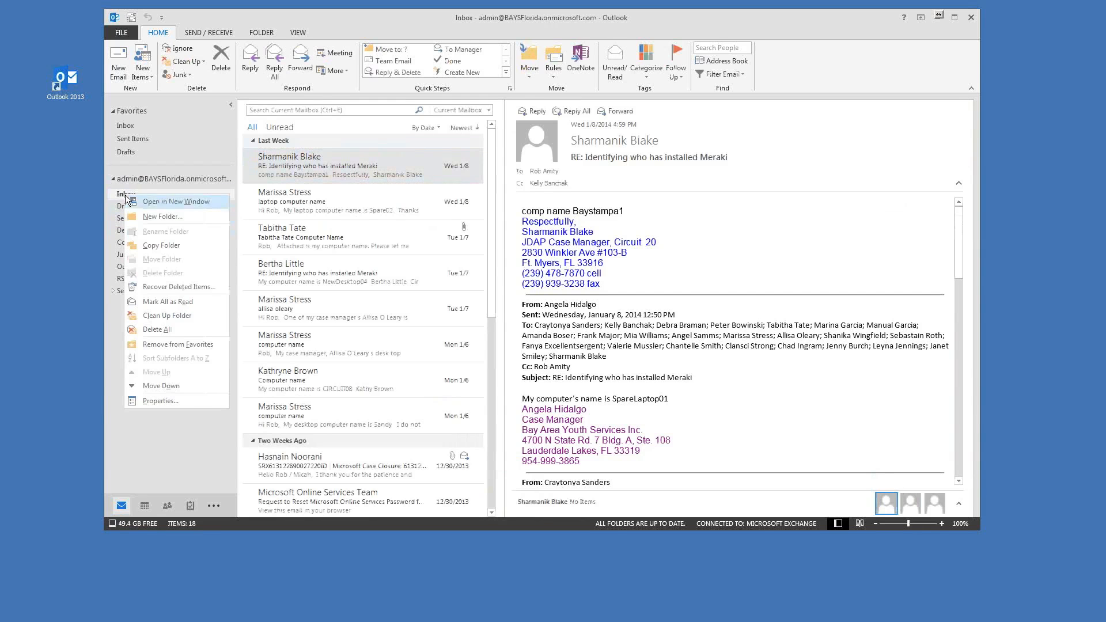
pyautogui.click(146, 221)
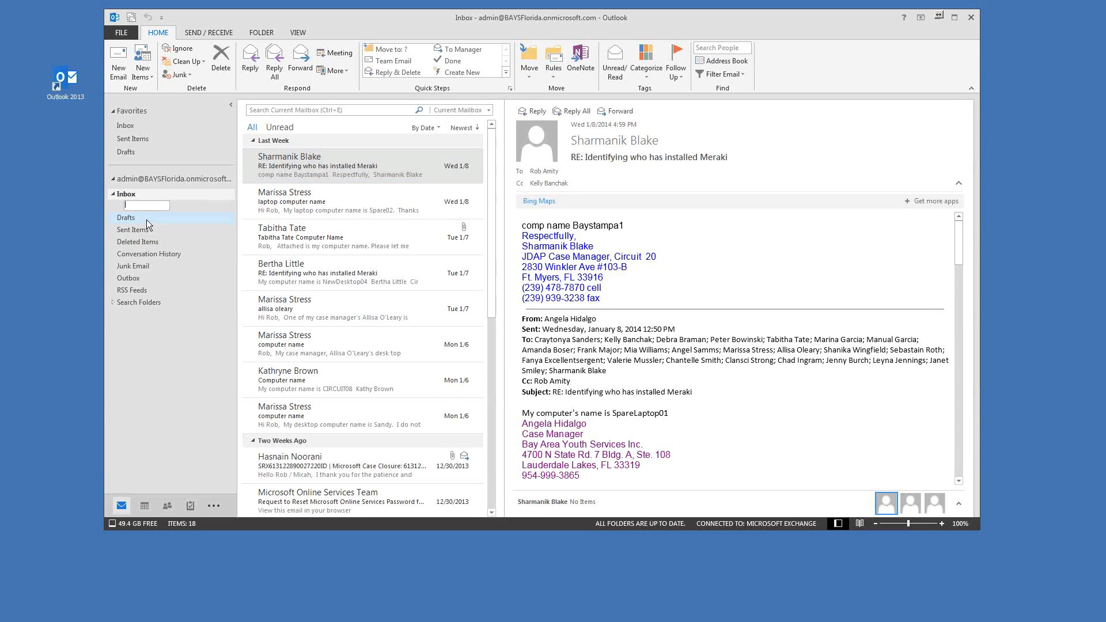
pyautogui.write('Storage Folder')
pyautogui.press('Return')
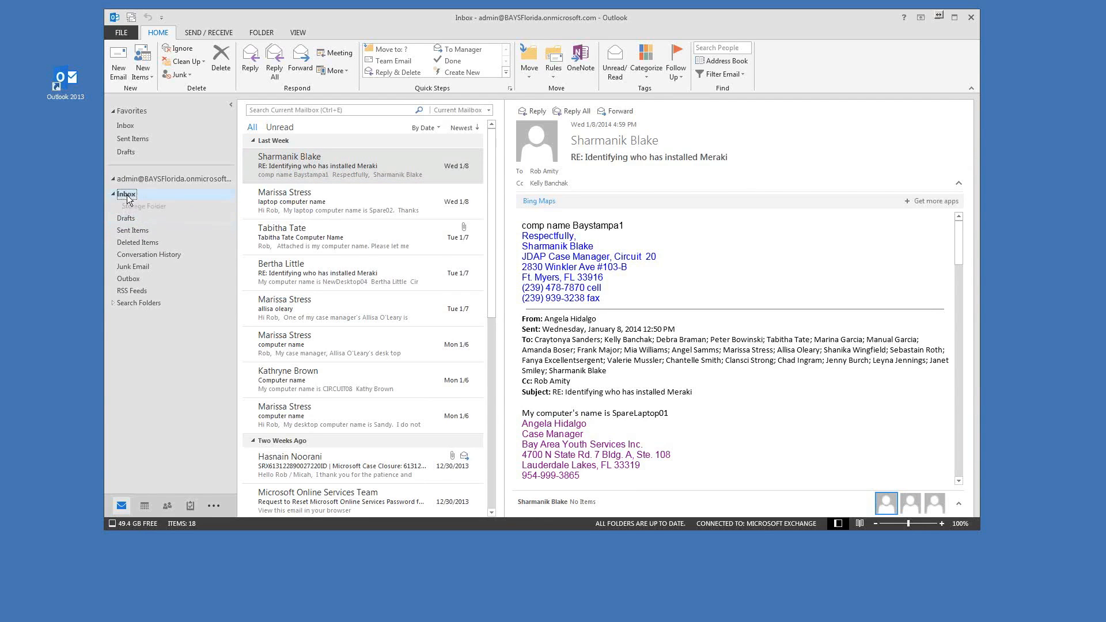
# Step: Add a second Inbox subfolder named 'Folder1'
pyautogui.rightClick(128, 199)
pyautogui.click(143, 214)
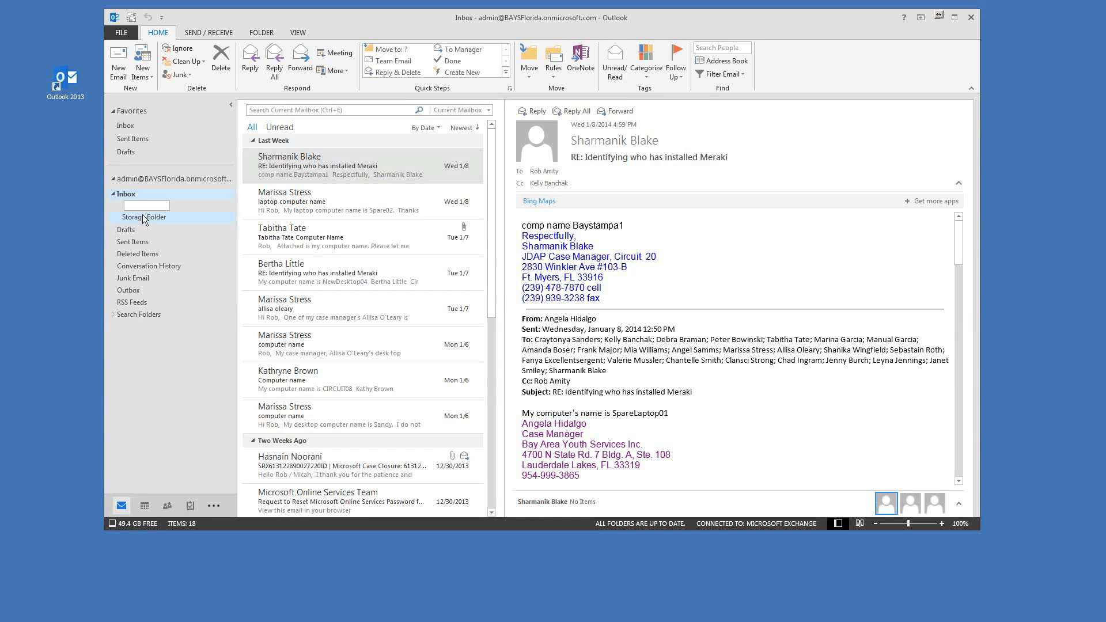
pyautogui.write('Folder1')
pyautogui.click(145, 217)
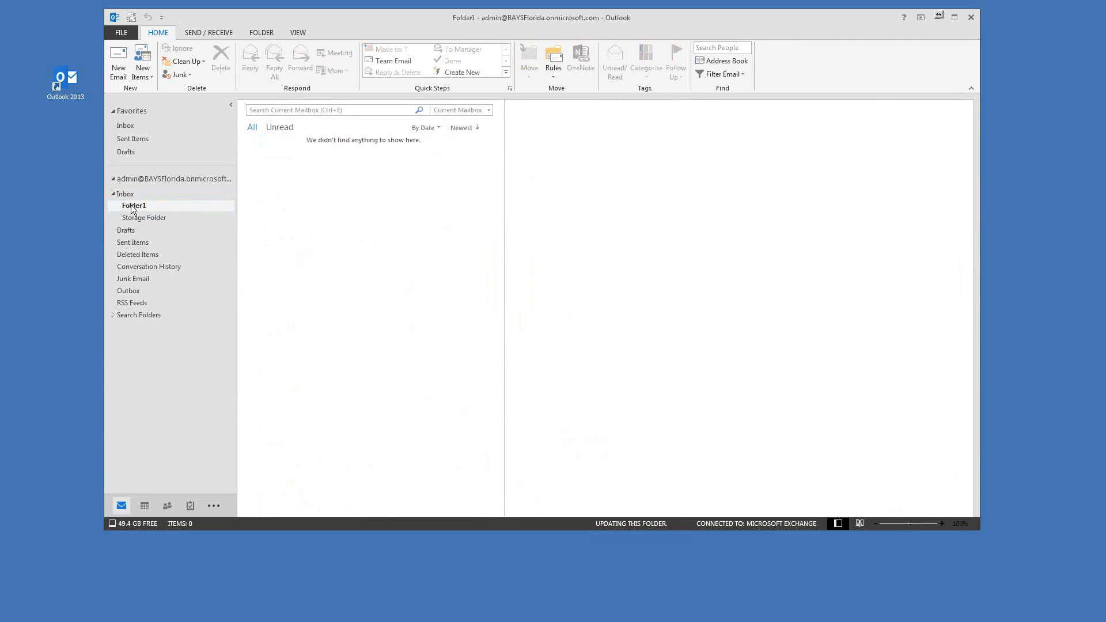
# Step: Drag the Meraki reply from the Inbox into Folder1
pyautogui.click(136, 216)
pyautogui.click(133, 206)
pyautogui.click(136, 218)
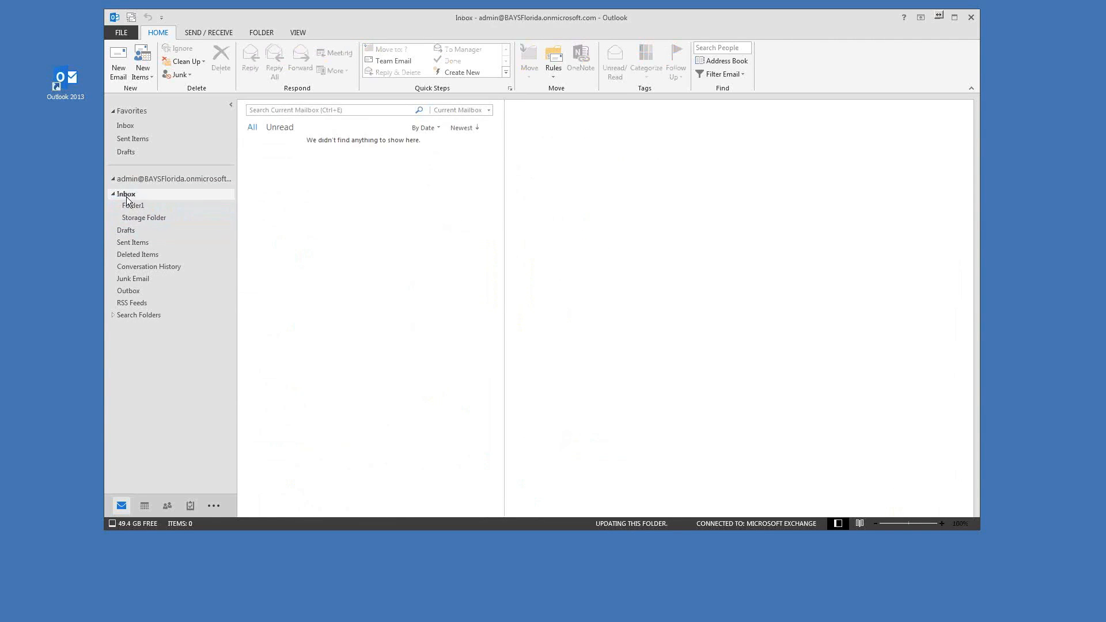
pyautogui.click(125, 194)
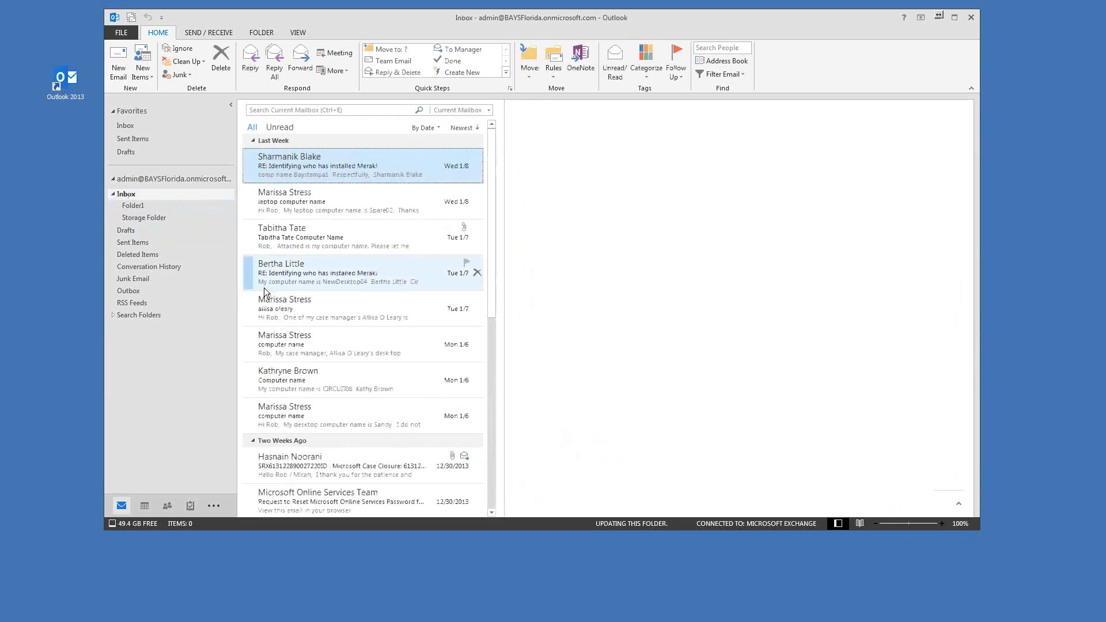
pyautogui.moveTo(134, 208); pyautogui.dragTo(134, 208)
pyautogui.click(138, 208)
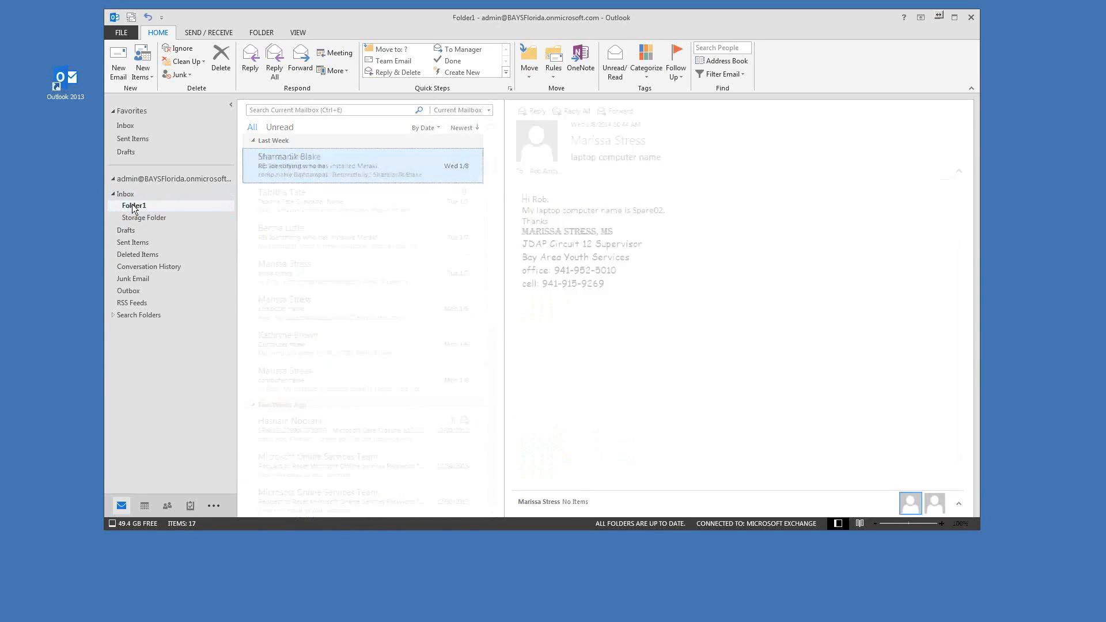
pyautogui.click(128, 193)
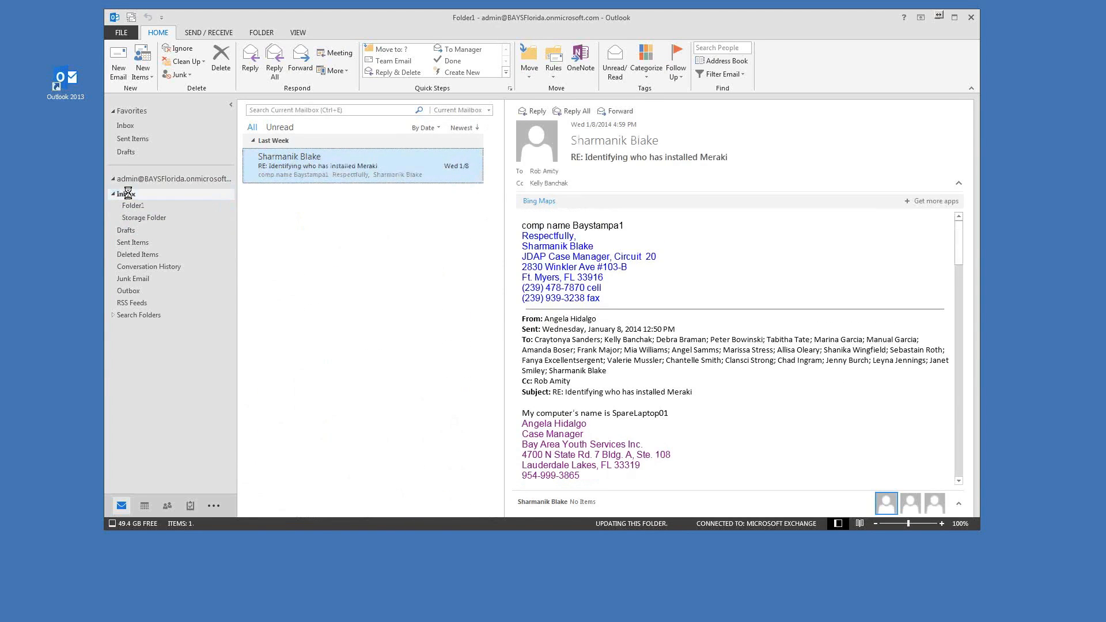
# Step: Copy the 'laptop computer name' message into Folder1 via Move > Copy to Folder
pyautogui.rightClick(367, 168)
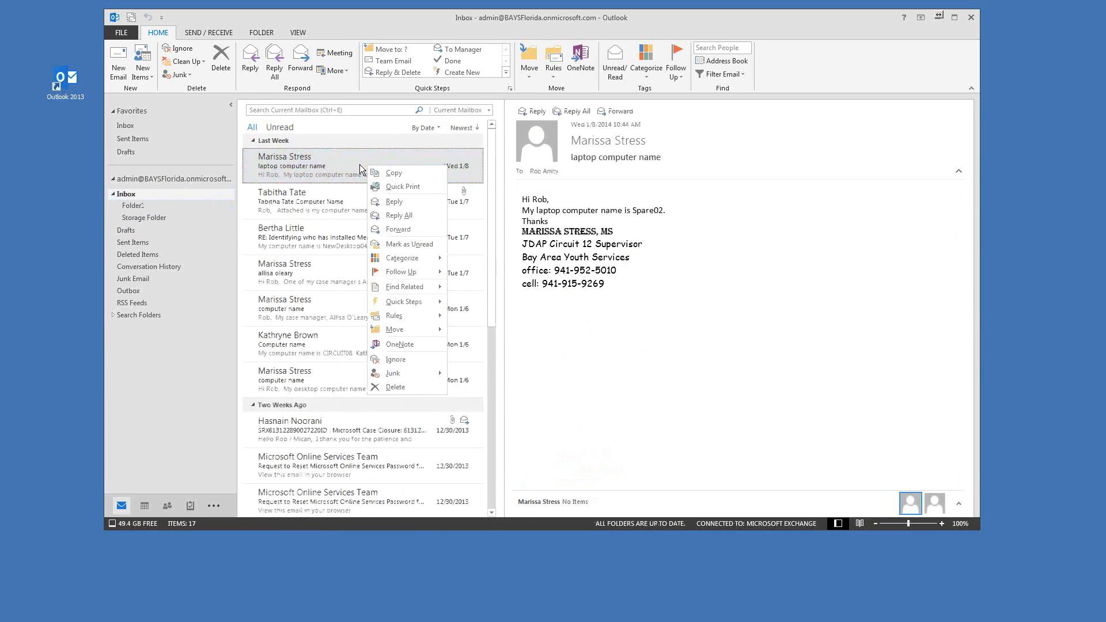
pyautogui.moveTo(406, 331)
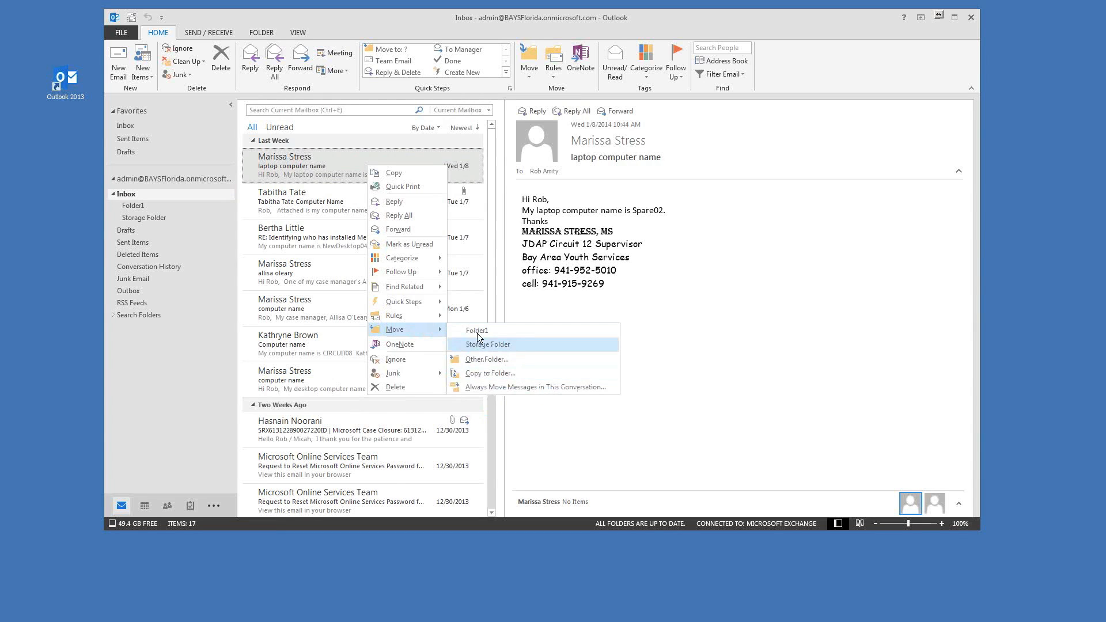
pyautogui.click(458, 374)
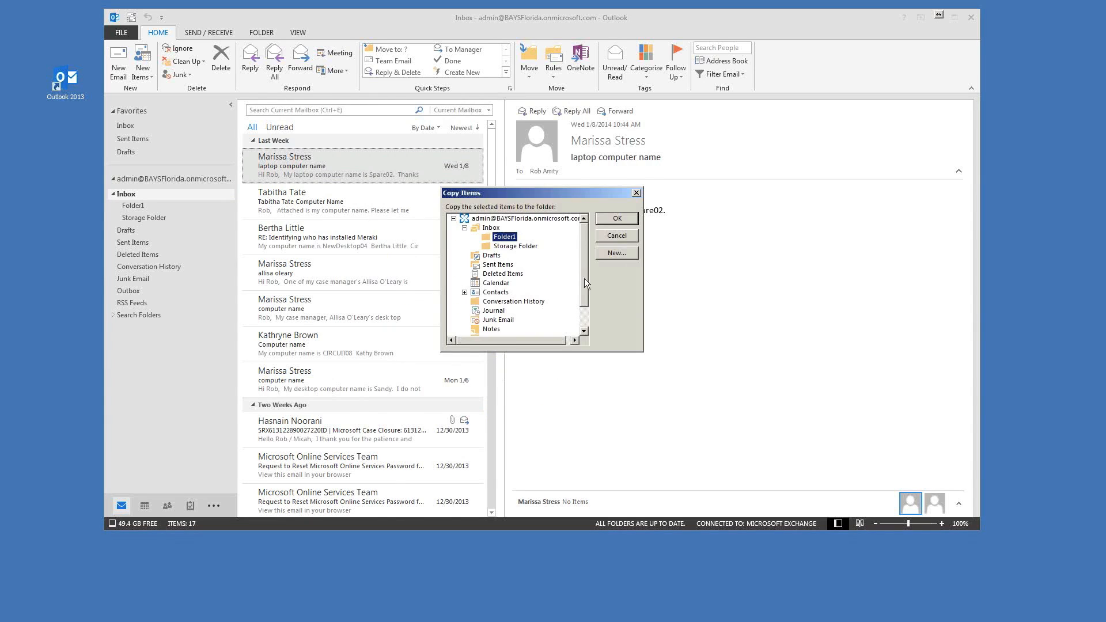
pyautogui.moveTo(583, 252)
pyautogui.mouseDown()
pyautogui.moveTo(588, 293)
pyautogui.moveTo(582, 266)
pyautogui.mouseUp()
pyautogui.click(479, 229)
pyautogui.click(504, 237)
pyautogui.click(617, 219)
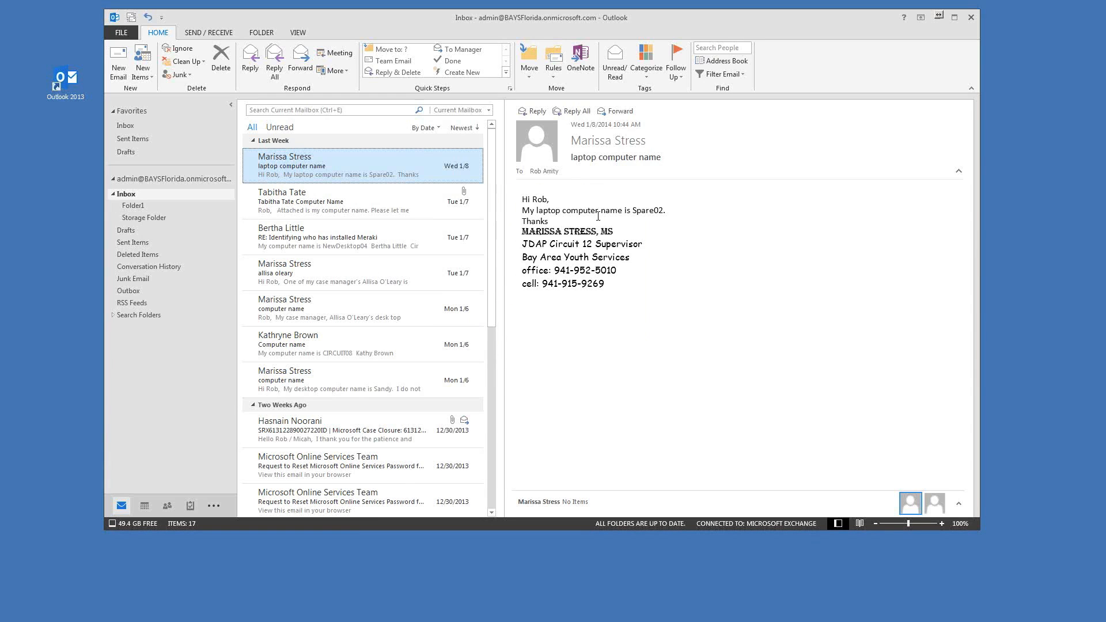
# Step: Check that Folder1 holds both messages, then return to the 17-item Inbox
pyautogui.click(138, 205)
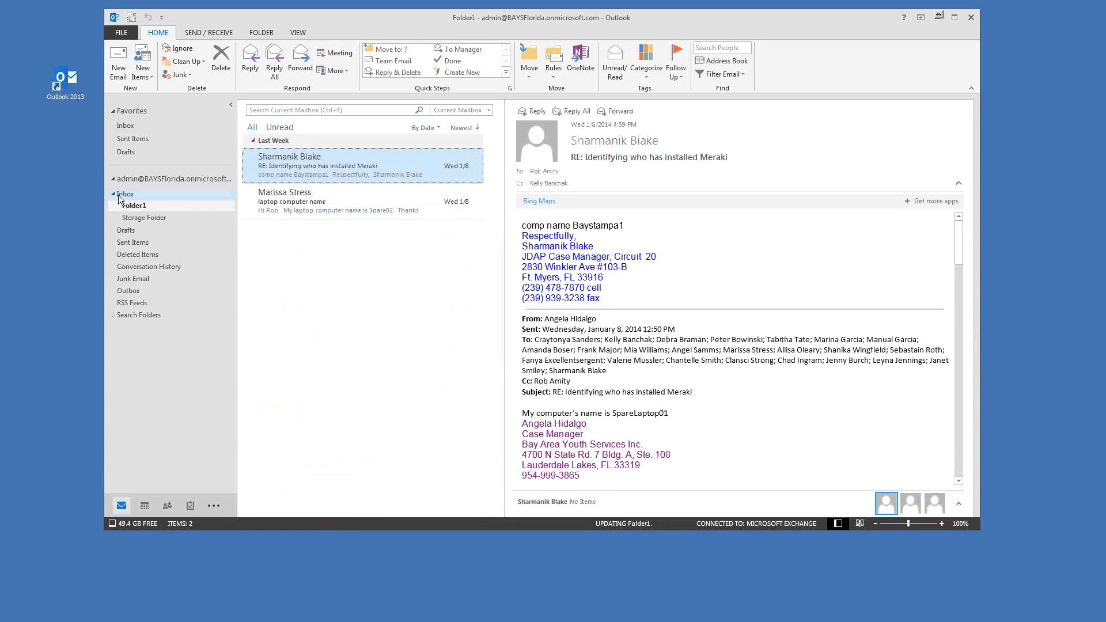
pyautogui.click(127, 195)
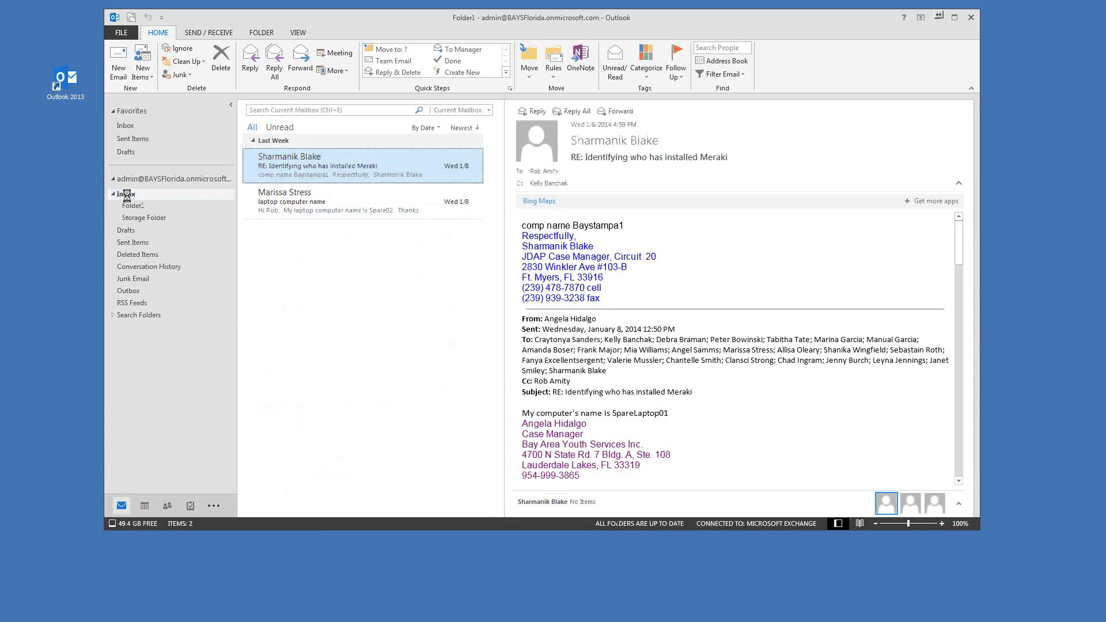
pyautogui.click(134, 207)
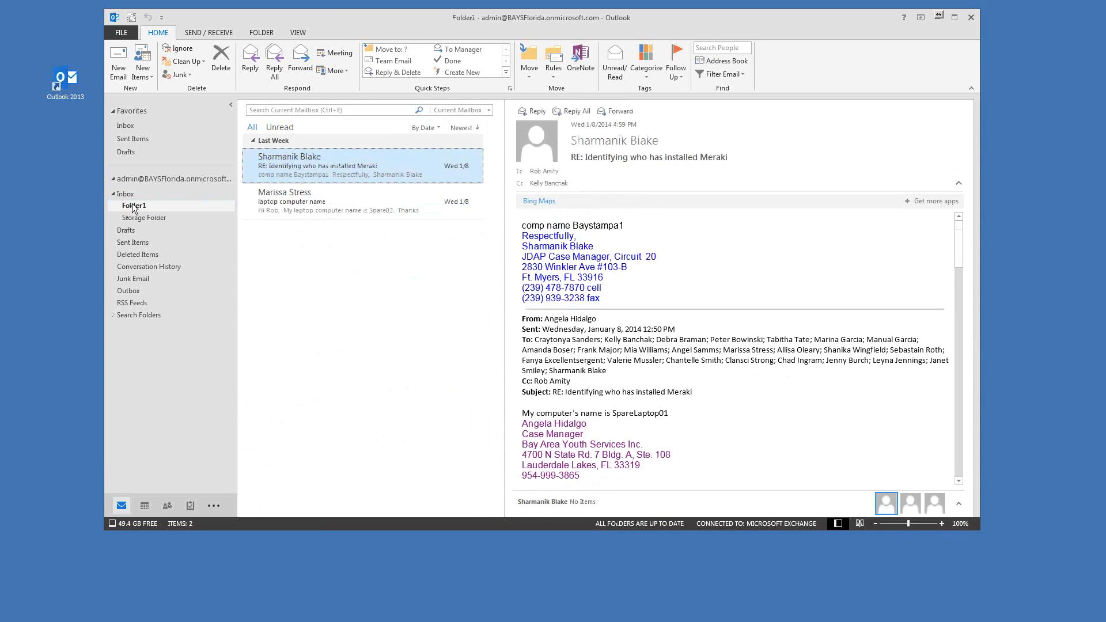
pyautogui.click(126, 195)
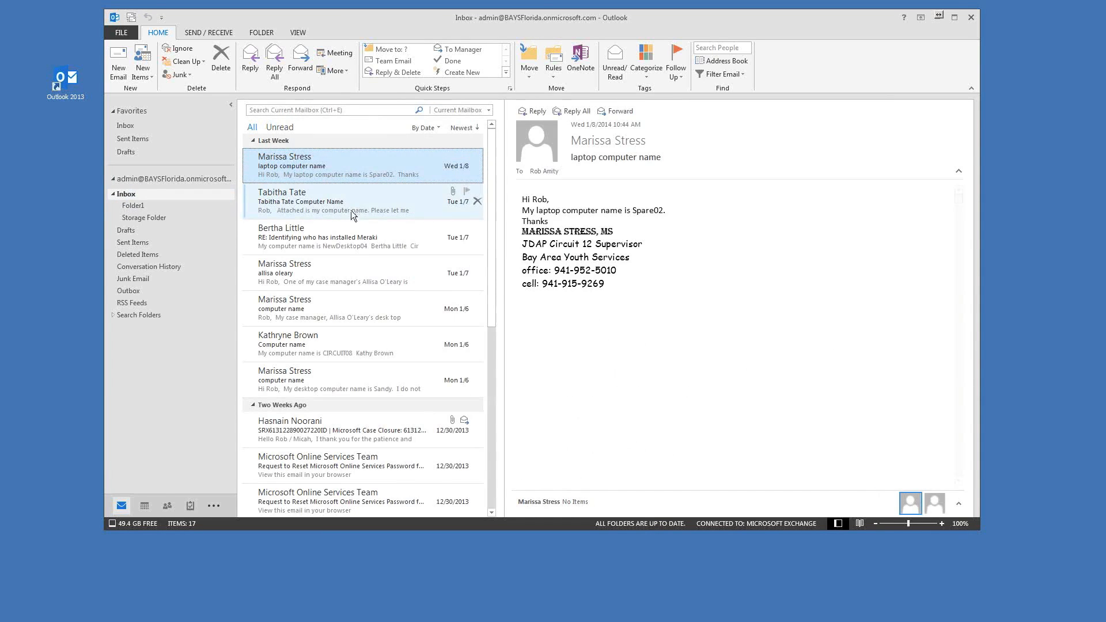
pyautogui.moveTo(491, 23); pyautogui.dragTo(473, 25)
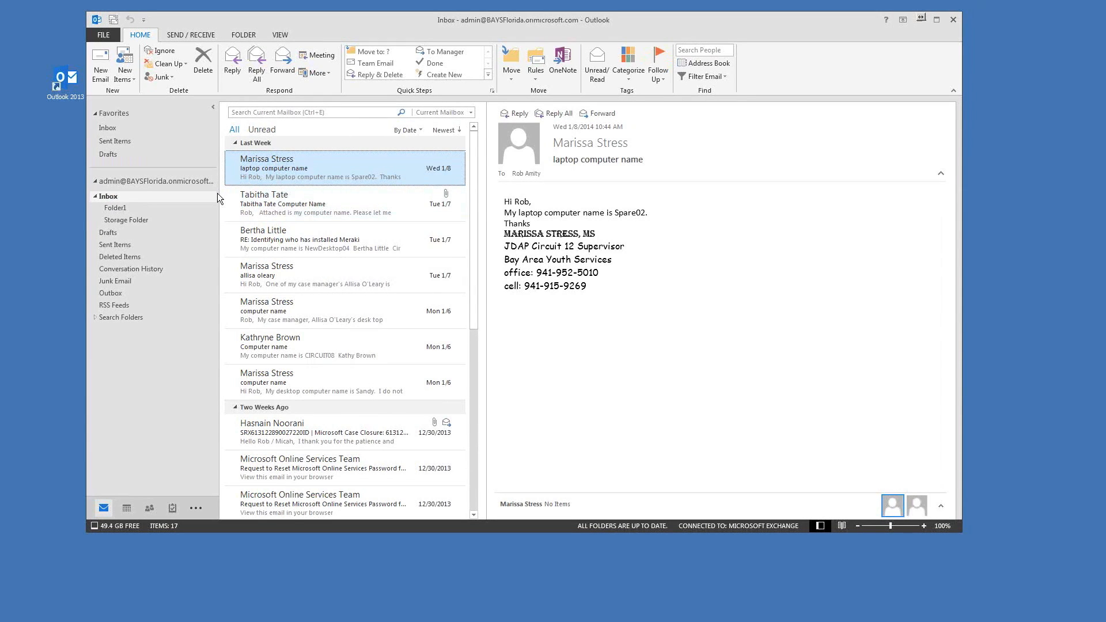
# Step: Open Folder1 under the Inbox to list its two messages, including the Meraki reply
pyautogui.moveTo(499, 25)
pyautogui.mouseDown()
pyautogui.moveTo(528, 20)
pyautogui.moveTo(502, 23)
pyautogui.mouseUp()
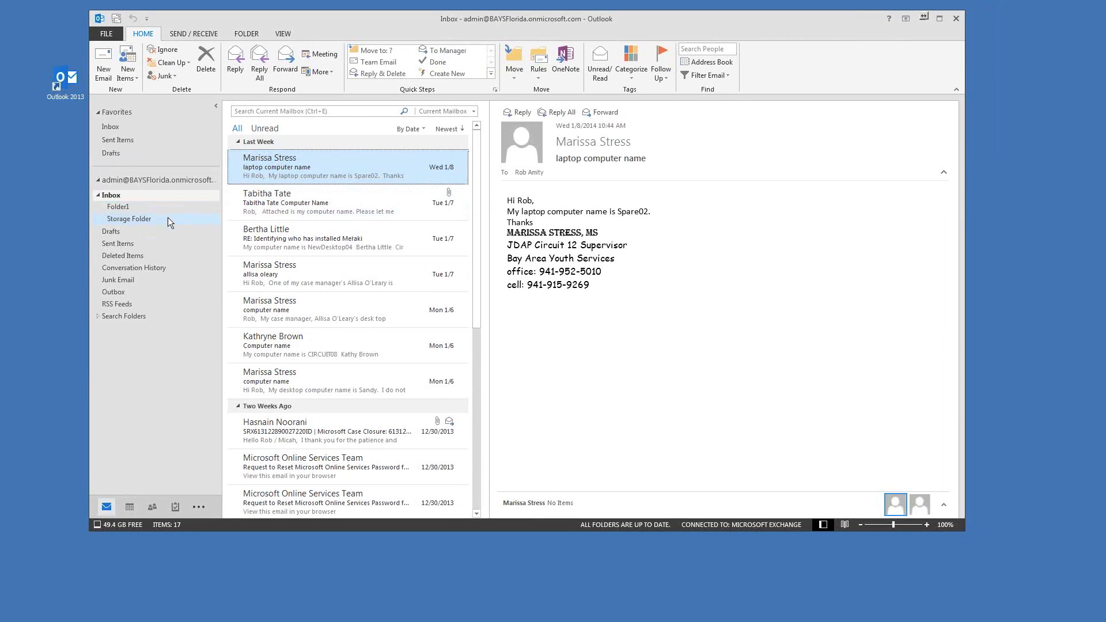
pyautogui.moveTo(450, 22); pyautogui.dragTo(451, 26)
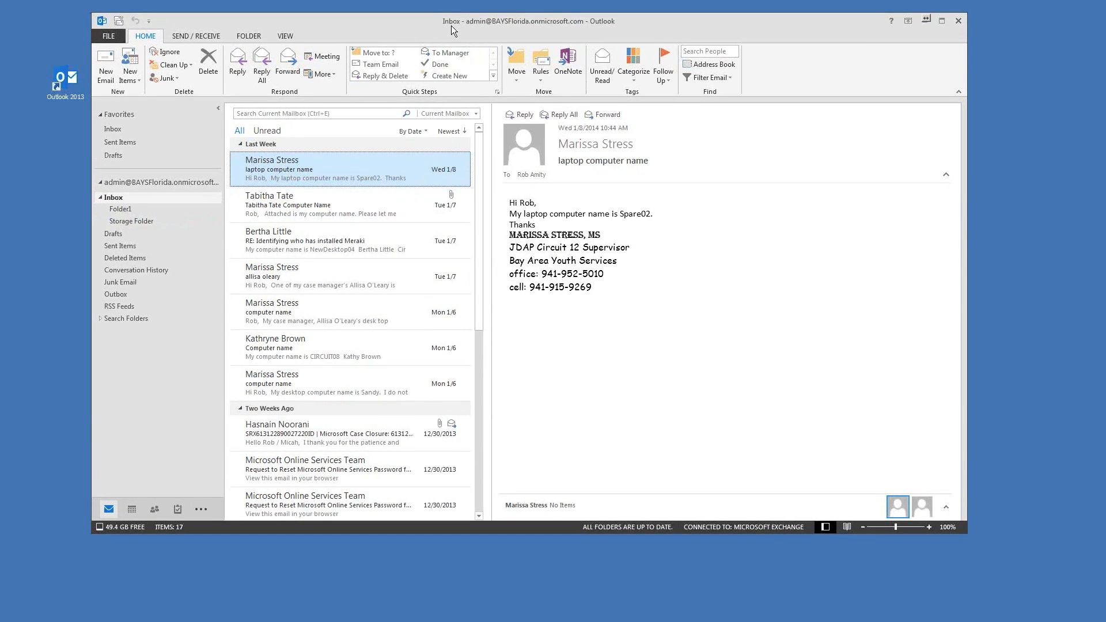
pyautogui.click(120, 210)
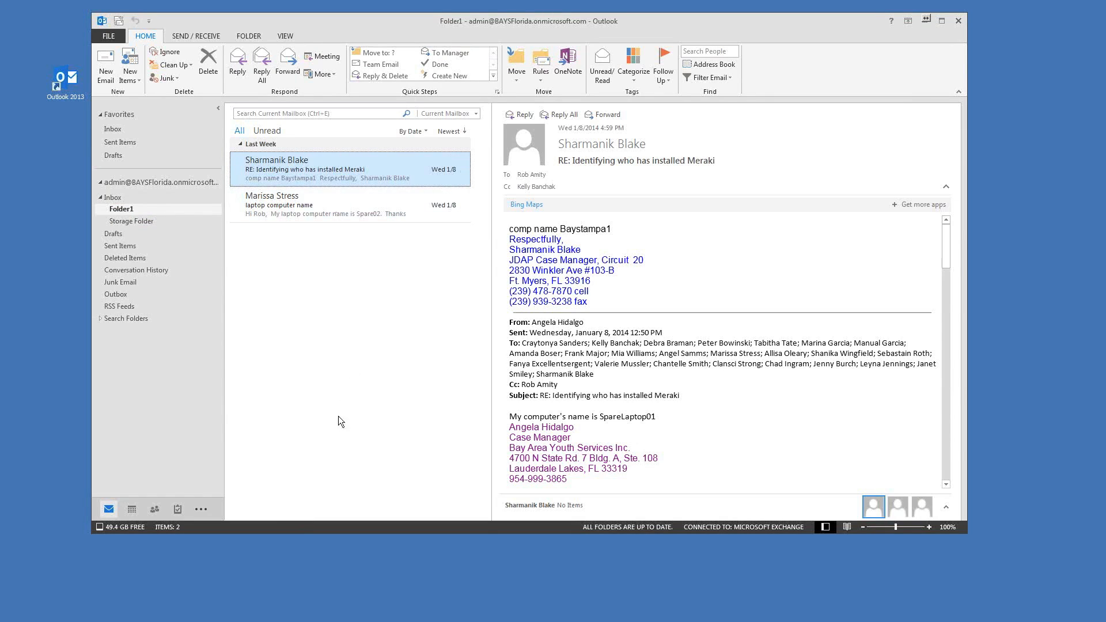
# Step: Show Folder1's Properties Permissions page, where Default and Anonymous both have level None
pyautogui.rightClick(129, 208)
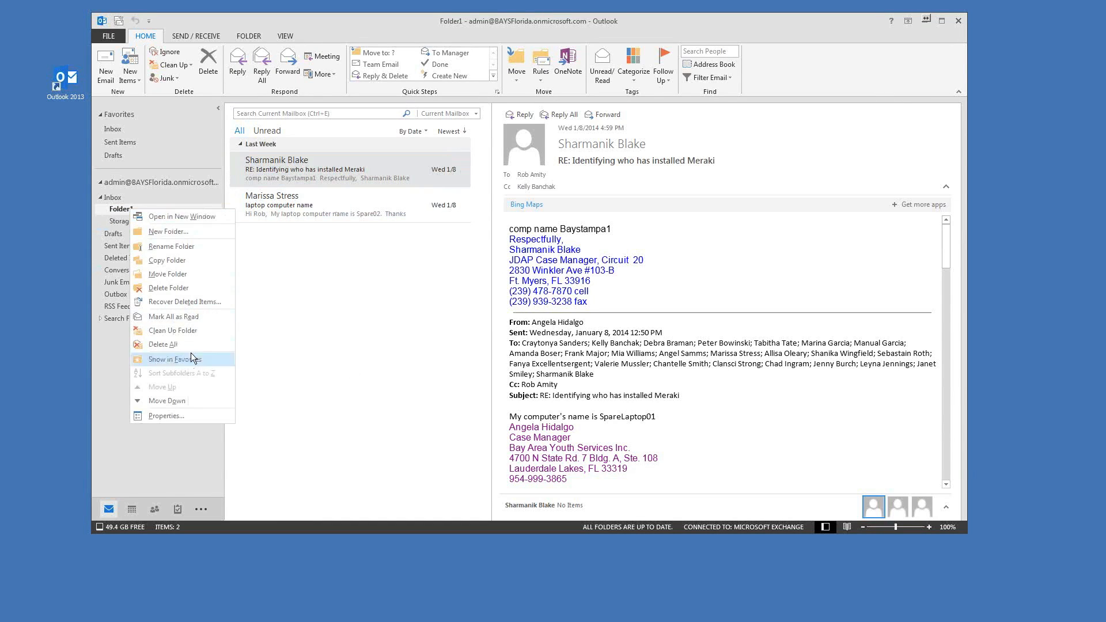
pyautogui.click(158, 416)
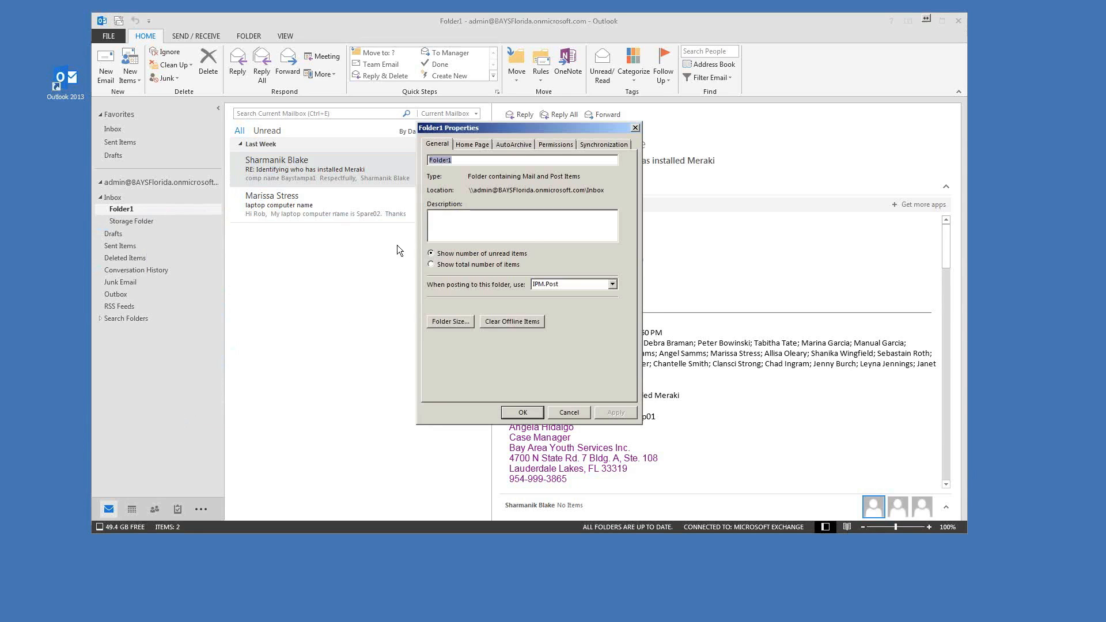
pyautogui.moveTo(544, 134); pyautogui.dragTo(407, 124)
pyautogui.click(544, 144)
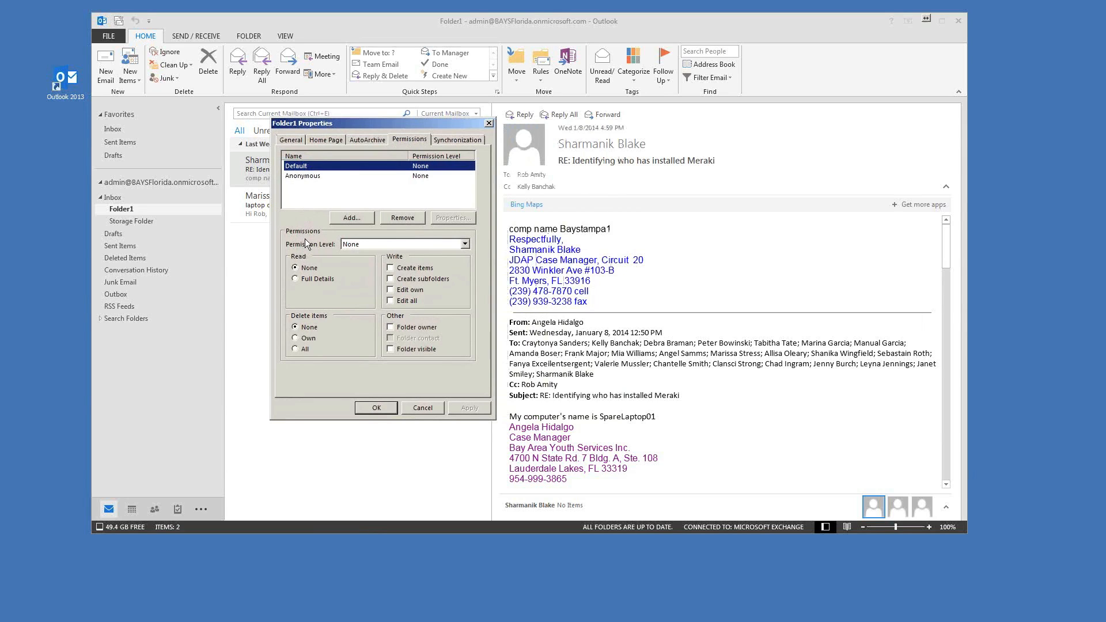
pyautogui.click(303, 177)
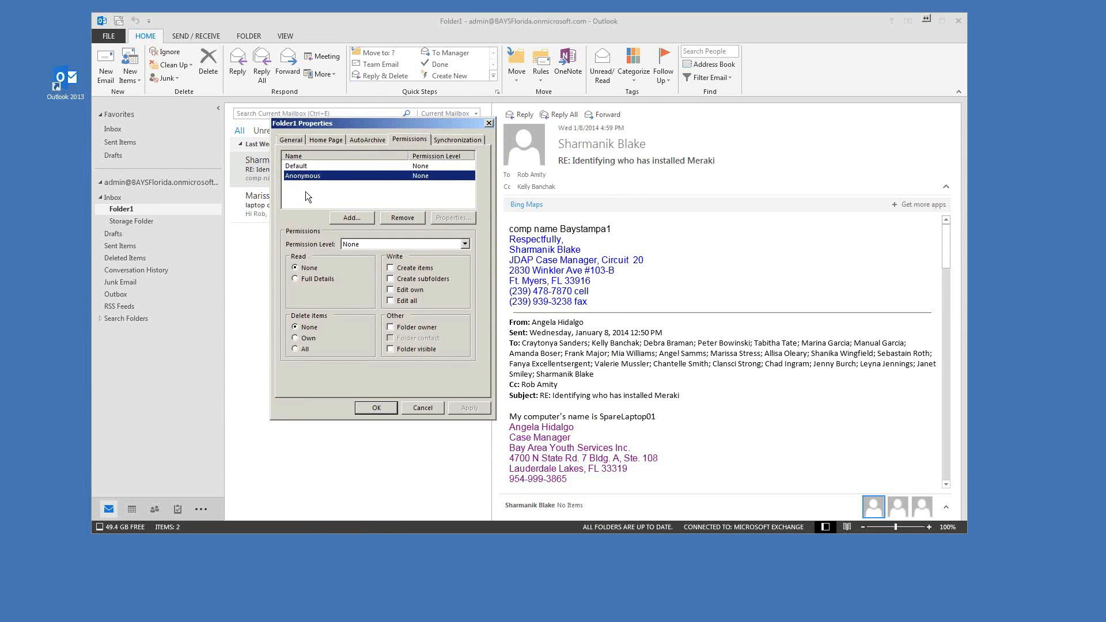
pyautogui.click(369, 186)
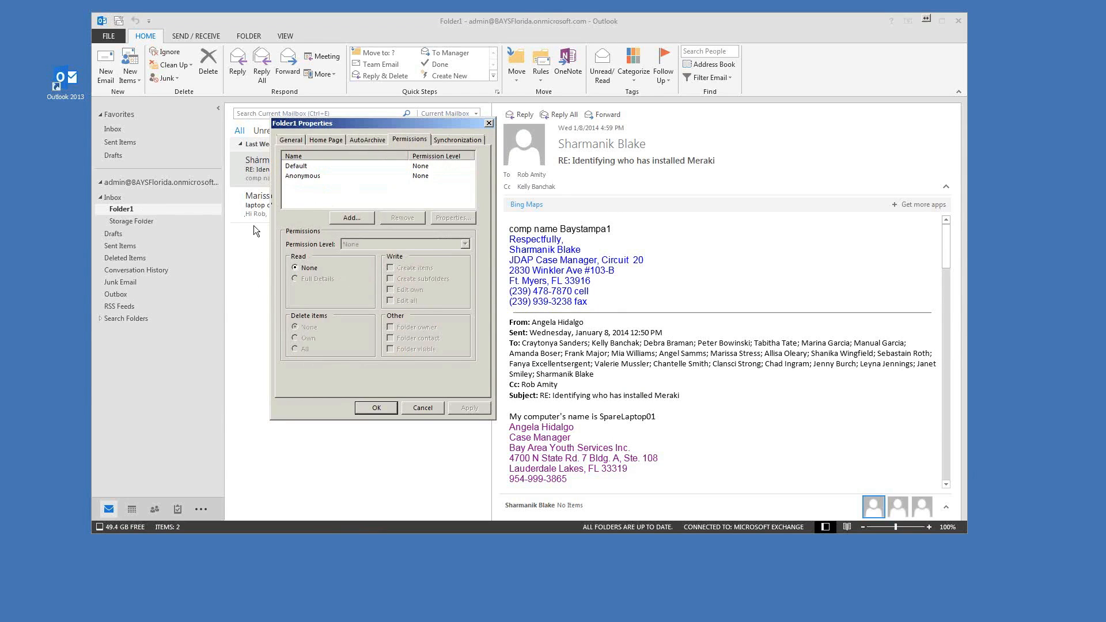
# Step: In Add Users, pick a colleague from the global address list and add them
pyautogui.click(352, 218)
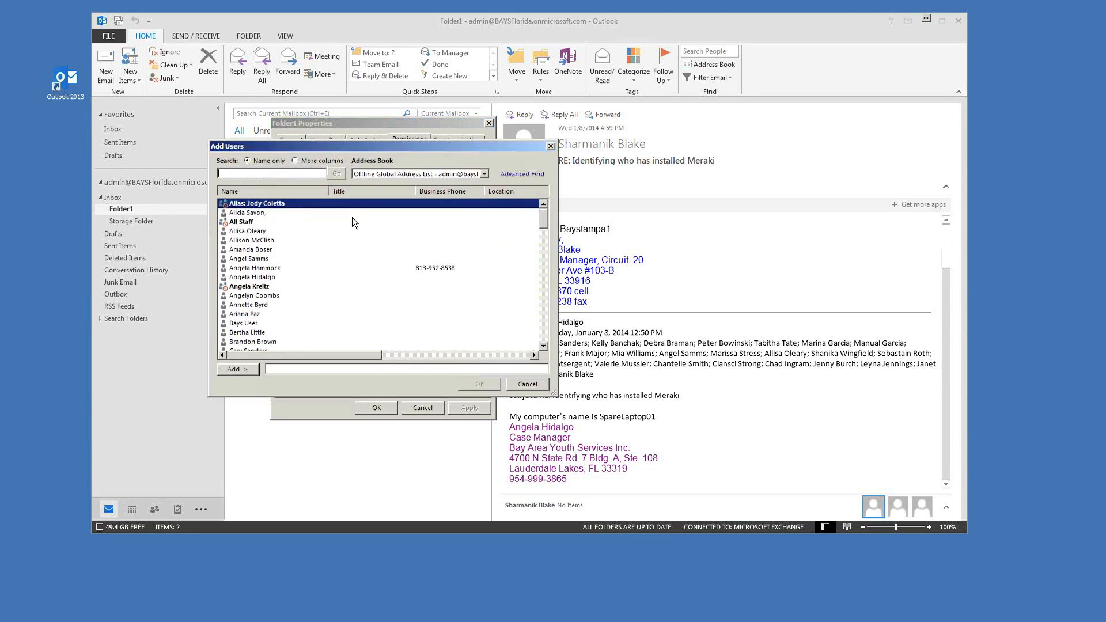
pyautogui.click(251, 215)
pyautogui.click(244, 371)
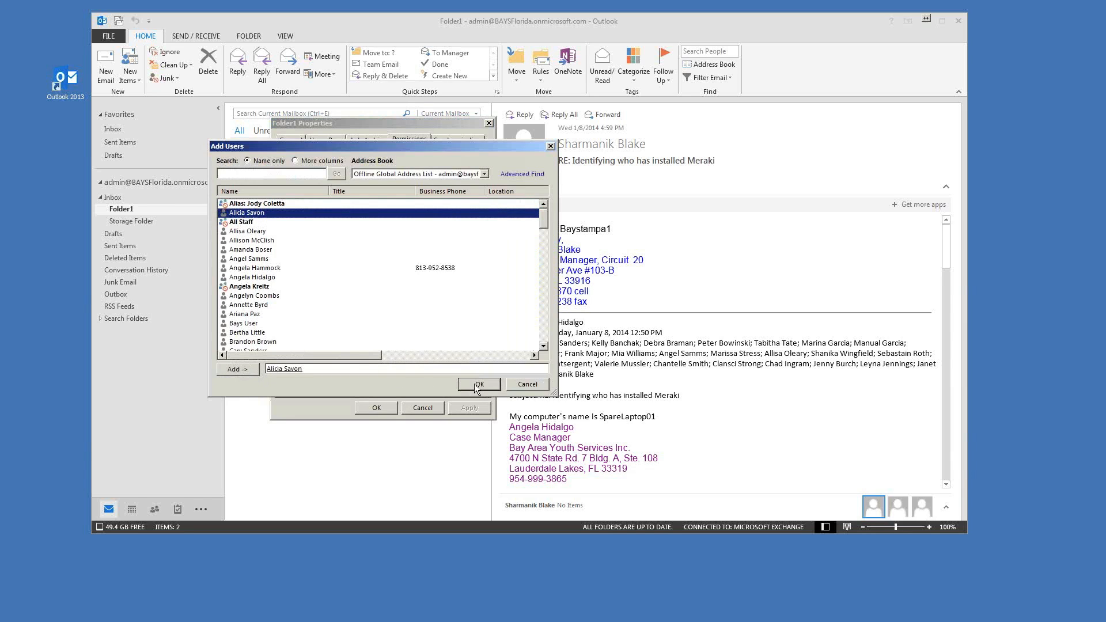
# Step: Discard the extra address-list selections and confirm the single colleague for Folder1
pyautogui.click(245, 232)
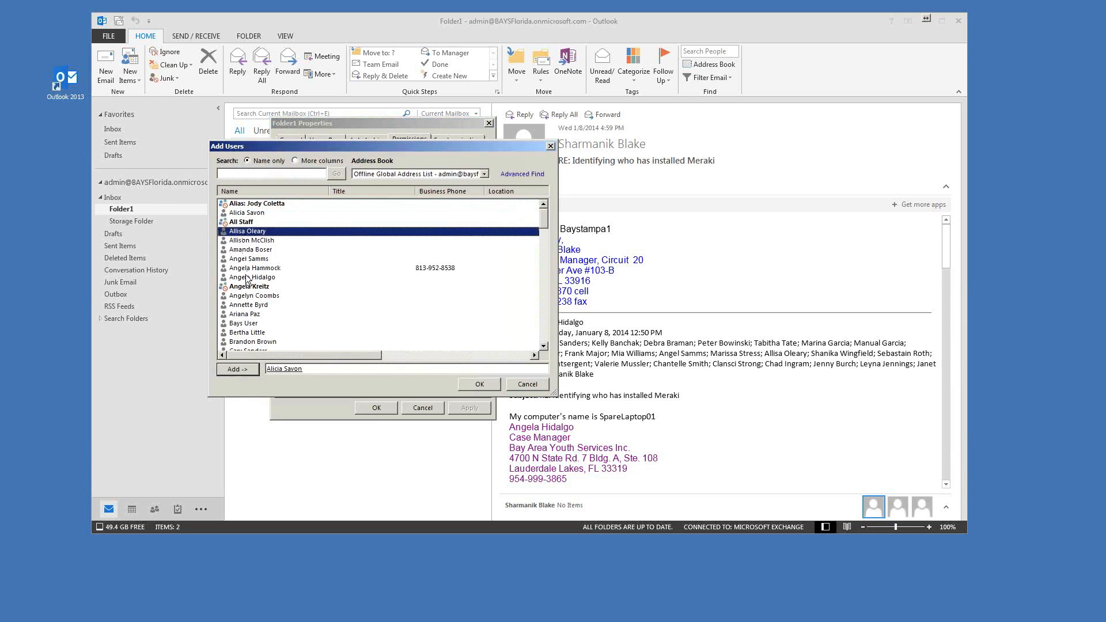
pyautogui.click(246, 269)
pyautogui.keyDown('ctrl'); pyautogui.click(238, 234); pyautogui.keyUp('ctrl')
pyautogui.keyDown('ctrl'); pyautogui.click(239, 241); pyautogui.keyUp('ctrl')
pyautogui.keyDown('ctrl'); pyautogui.click(238, 250); pyautogui.keyUp('ctrl')
pyautogui.keyDown('ctrl'); pyautogui.click(237, 261); pyautogui.keyUp('ctrl')
pyautogui.keyDown('ctrl'); pyautogui.click(245, 251); pyautogui.keyUp('ctrl')
pyautogui.keyDown('ctrl'); pyautogui.click(243, 239); pyautogui.keyUp('ctrl')
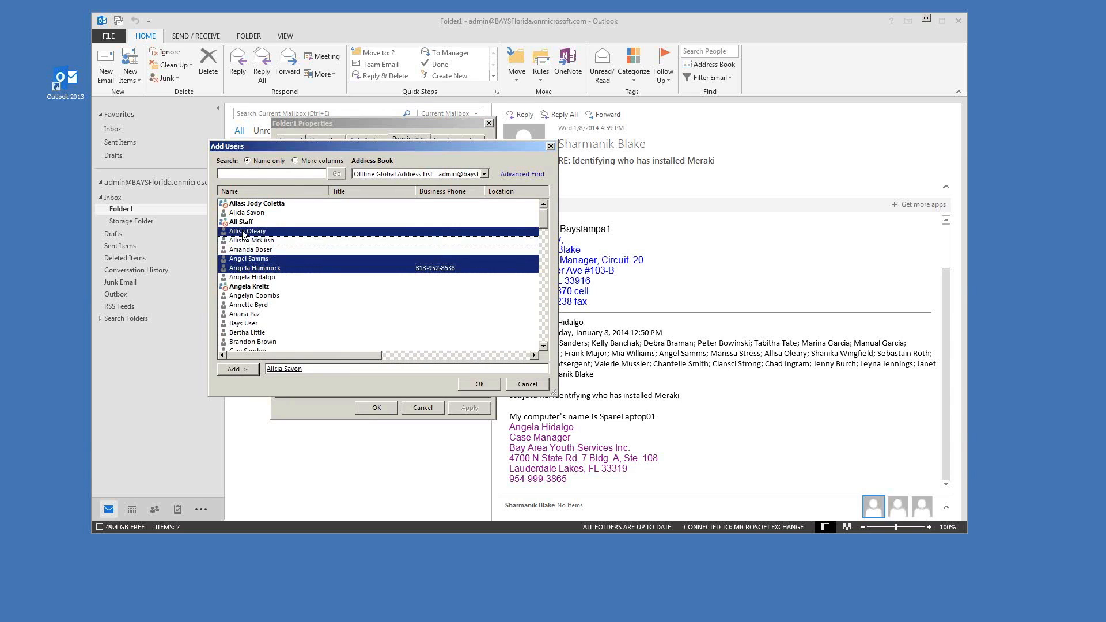
pyautogui.keyDown('ctrl'); pyautogui.click(243, 231); pyautogui.keyUp('ctrl')
pyautogui.keyDown('ctrl'); pyautogui.click(242, 268); pyautogui.keyUp('ctrl')
pyautogui.keyDown('ctrl'); pyautogui.click(243, 260); pyautogui.keyUp('ctrl')
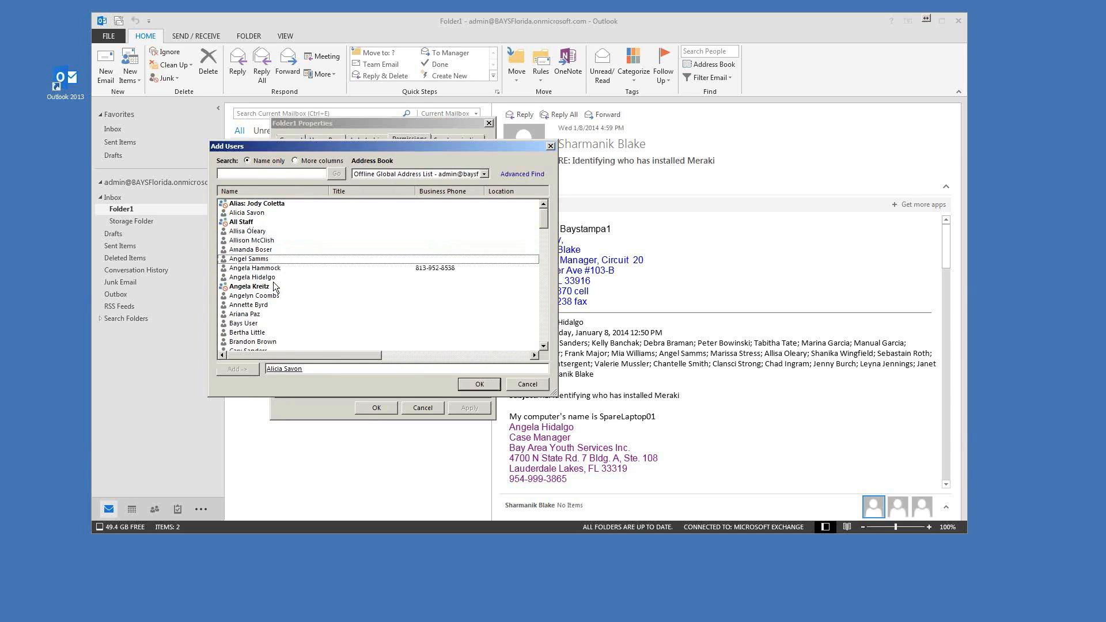
pyautogui.click(479, 385)
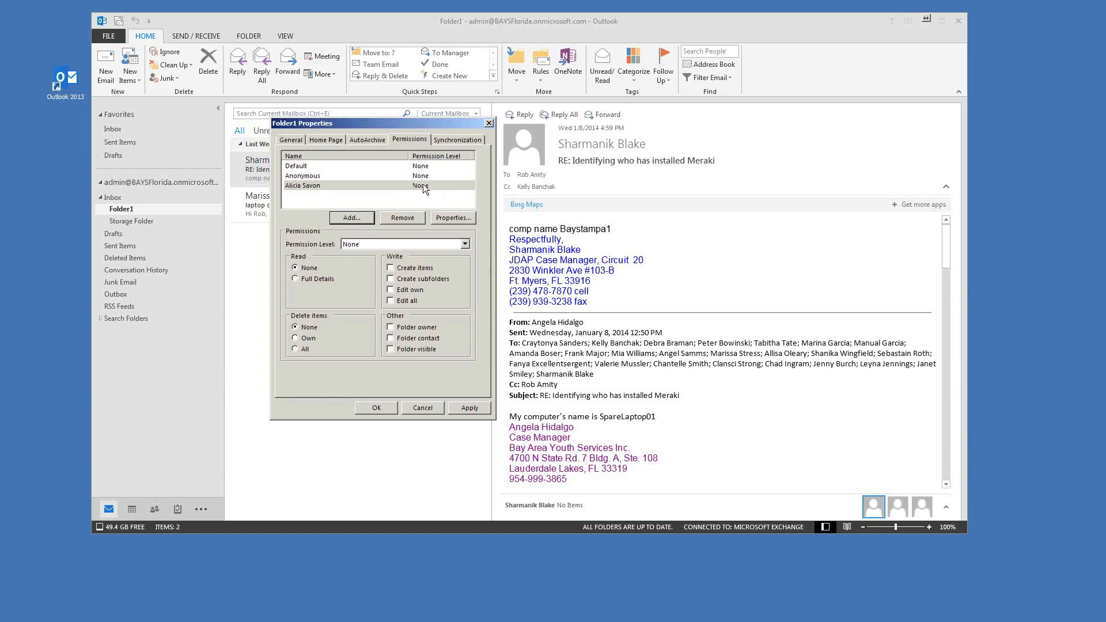
# Step: Set the added colleague's permission level to Owner
pyautogui.click(361, 246)
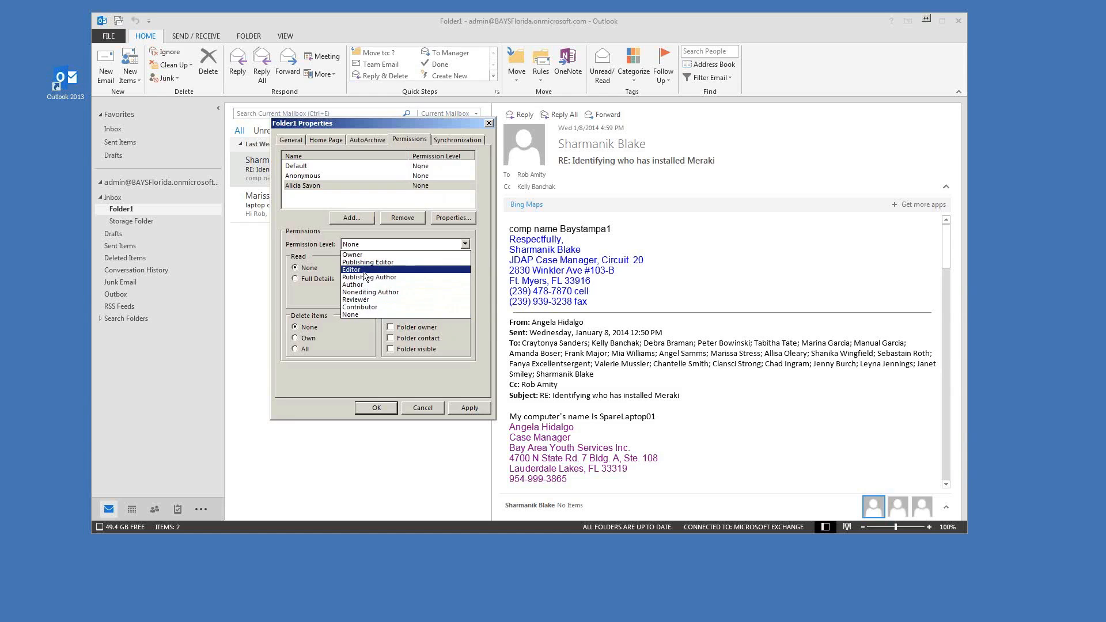
pyautogui.click(361, 255)
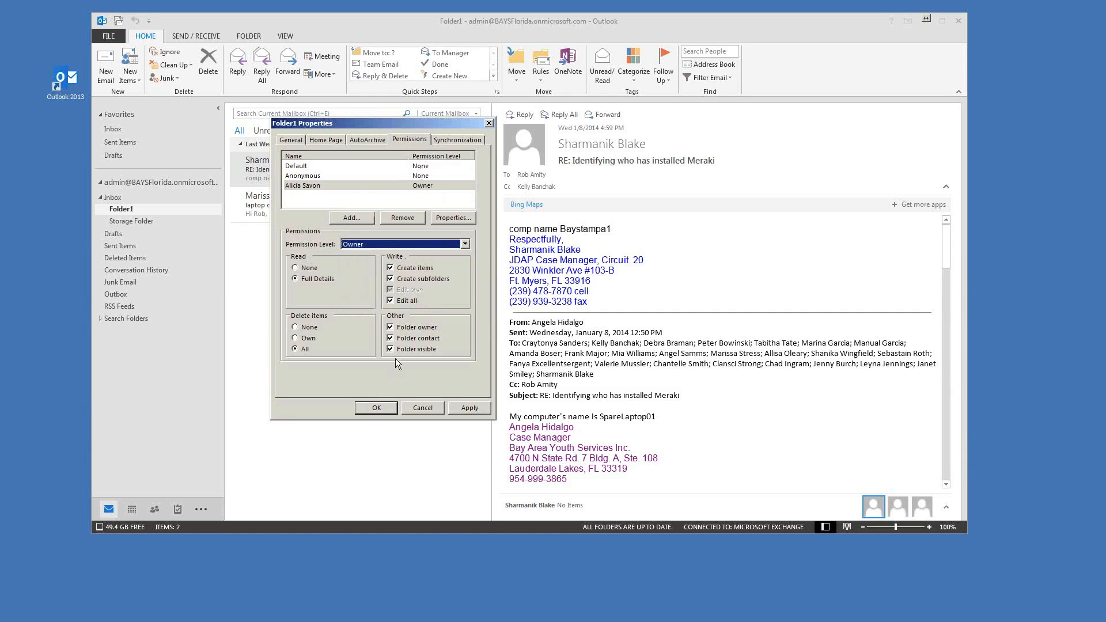
pyautogui.click(360, 245)
pyautogui.click(375, 299)
pyautogui.click(374, 244)
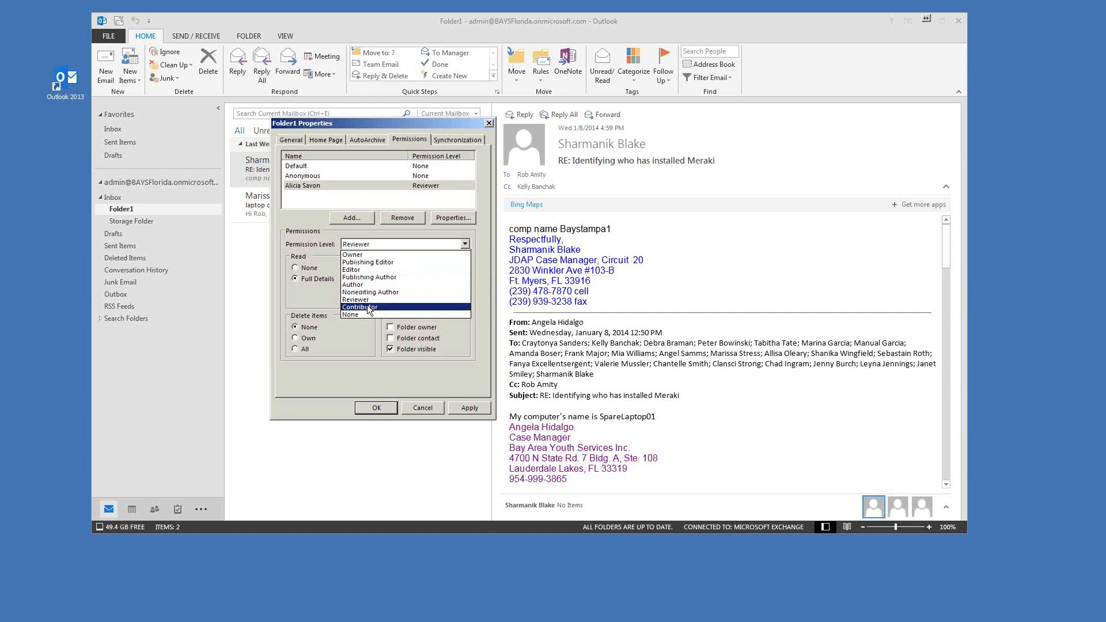
pyautogui.click(358, 254)
# Step: Adjust the create, edit and folder rights checkboxes, leaving the level at Owner with full rights
pyautogui.click(306, 348)
pyautogui.click(391, 349)
pyautogui.click(391, 338)
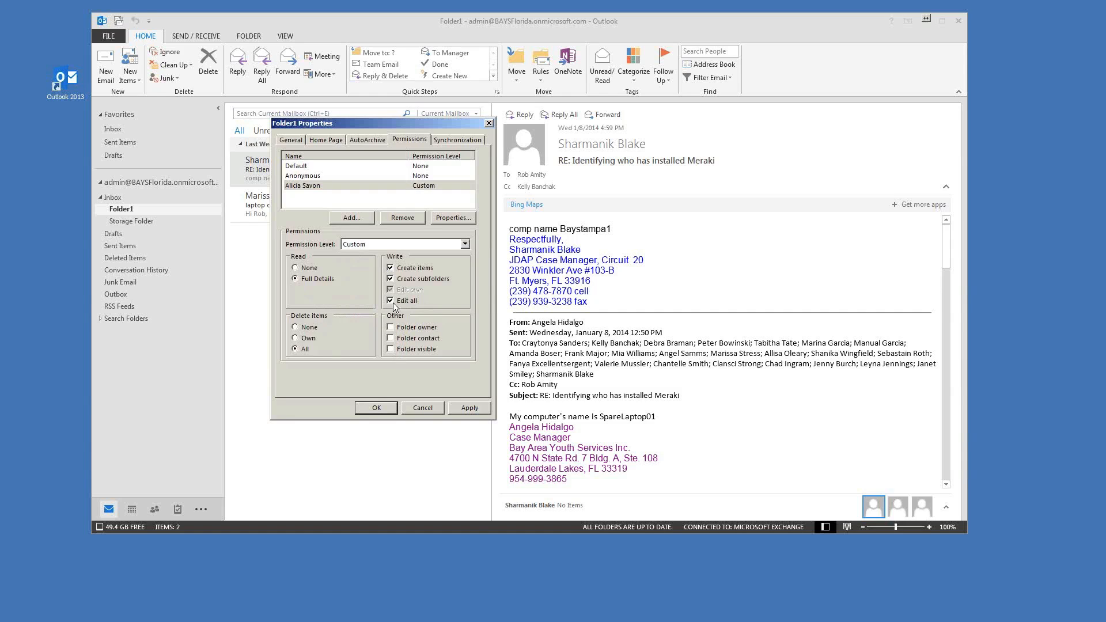
pyautogui.click(390, 267)
pyautogui.click(390, 279)
pyautogui.click(391, 290)
pyautogui.click(391, 301)
pyautogui.click(391, 350)
pyautogui.click(434, 243)
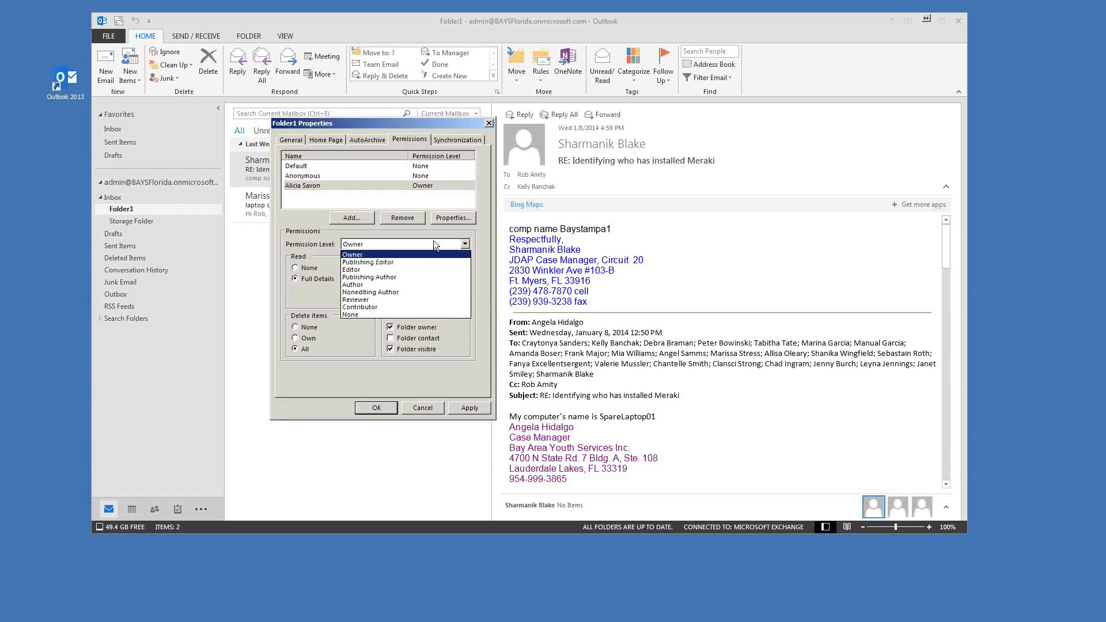
pyautogui.click(433, 243)
pyautogui.click(433, 243)
pyautogui.click(388, 256)
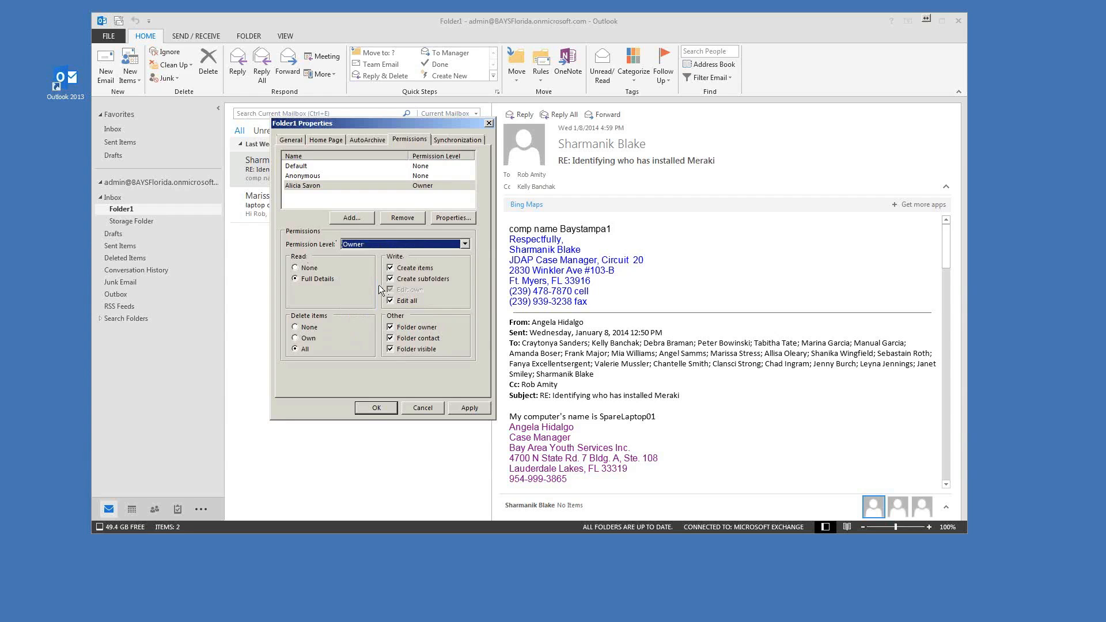
# Step: Save Folder1's permissions with OK and return to the 17-item Inbox
pyautogui.moveTo(369, 122); pyautogui.dragTo(531, 123)
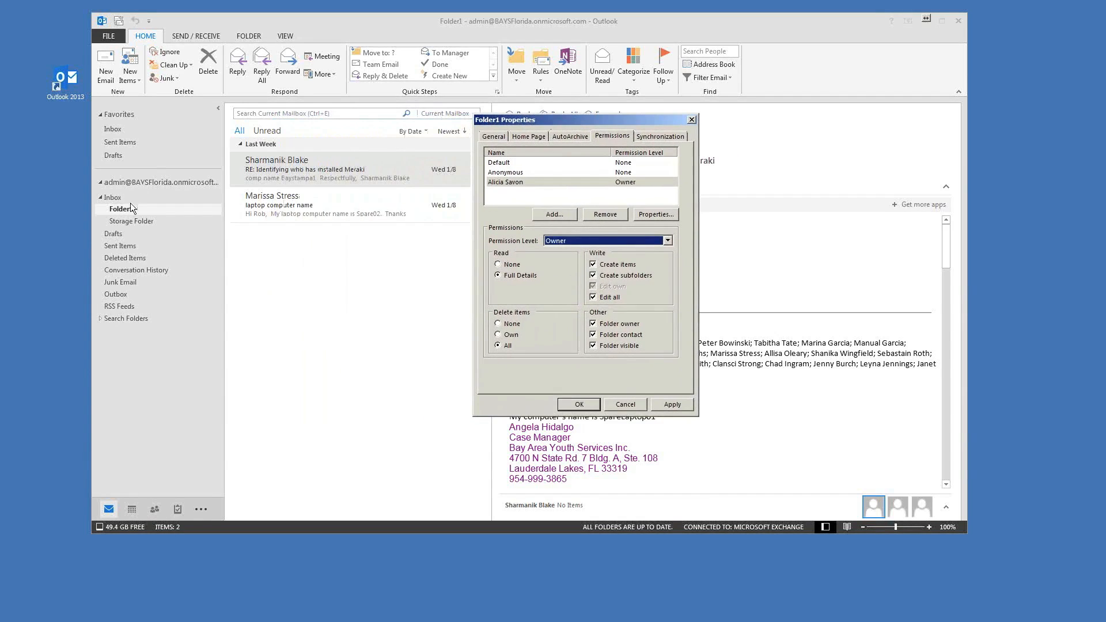
pyautogui.click(626, 404)
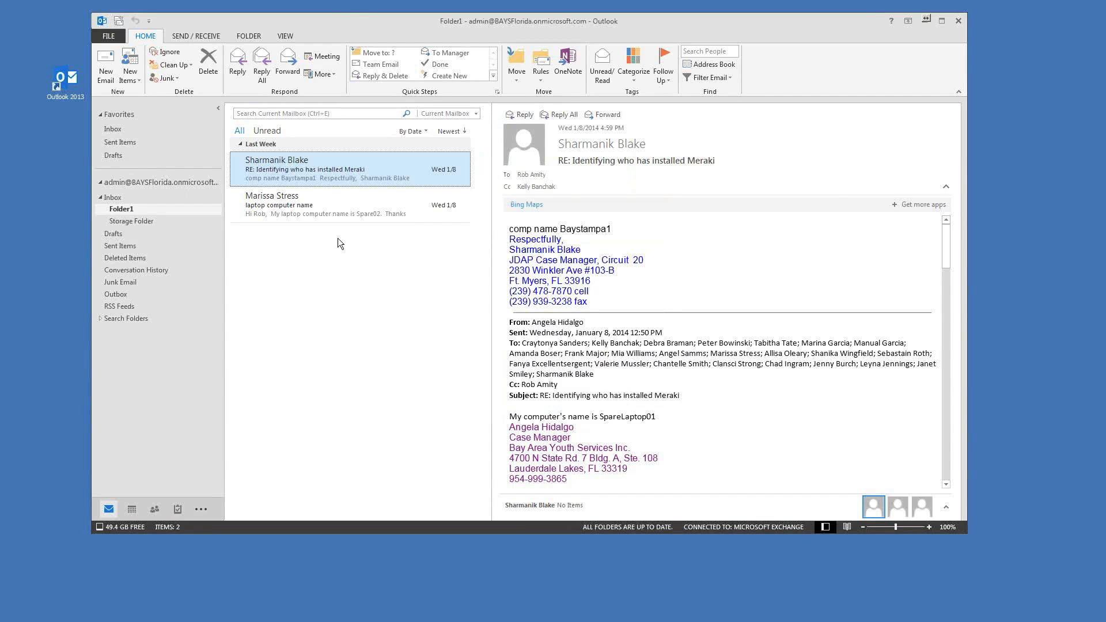
pyautogui.moveTo(334, 20); pyautogui.dragTo(378, 26)
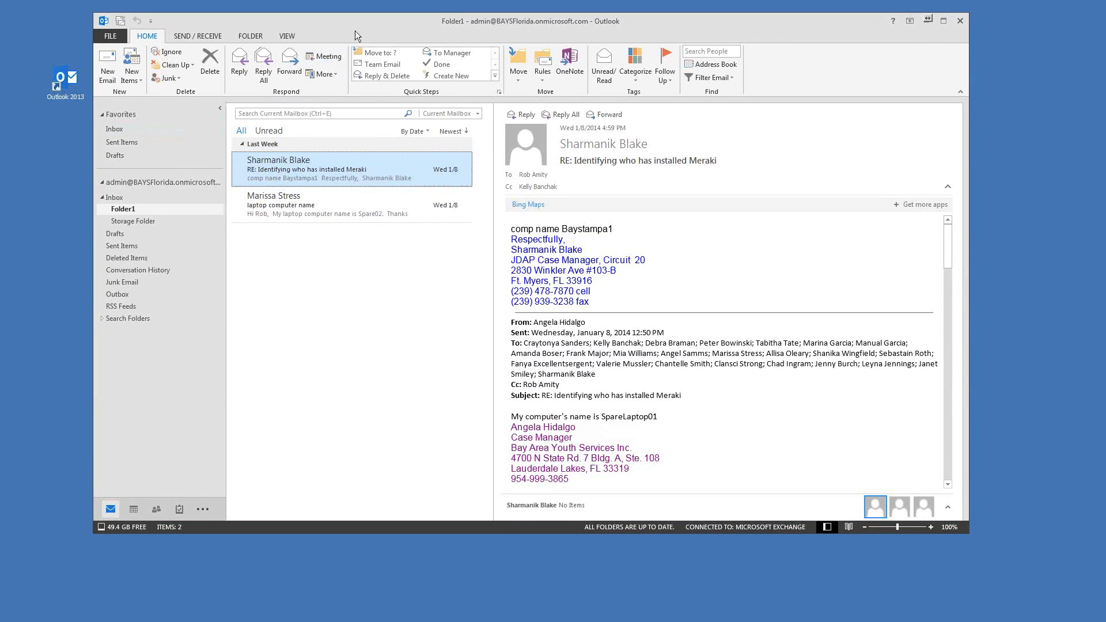
pyautogui.moveTo(354, 30); pyautogui.dragTo(369, 25)
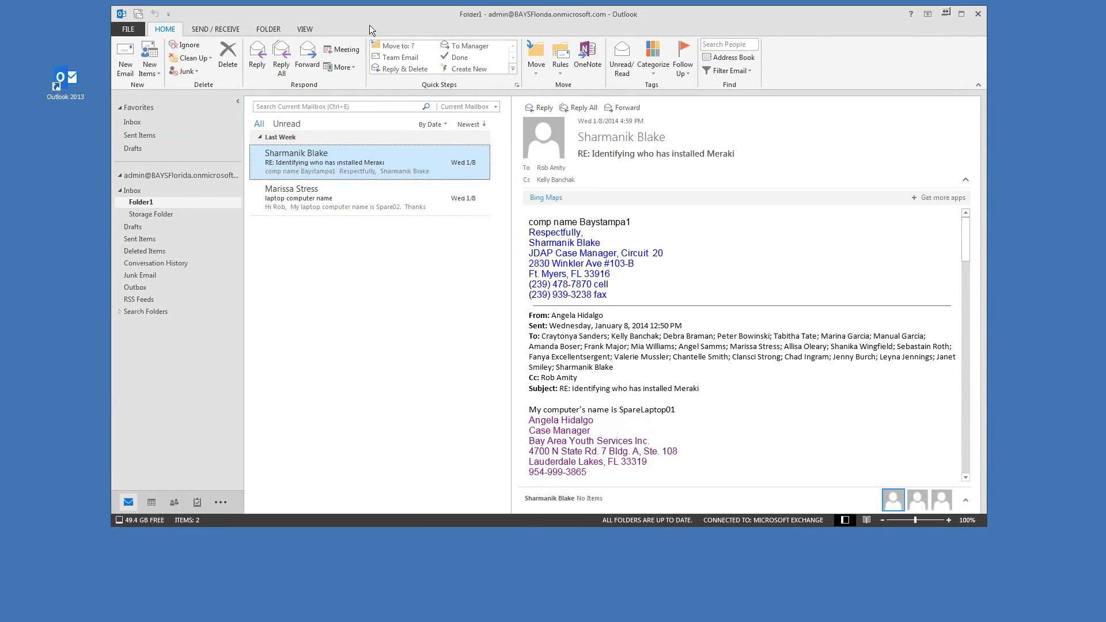
pyautogui.click(132, 190)
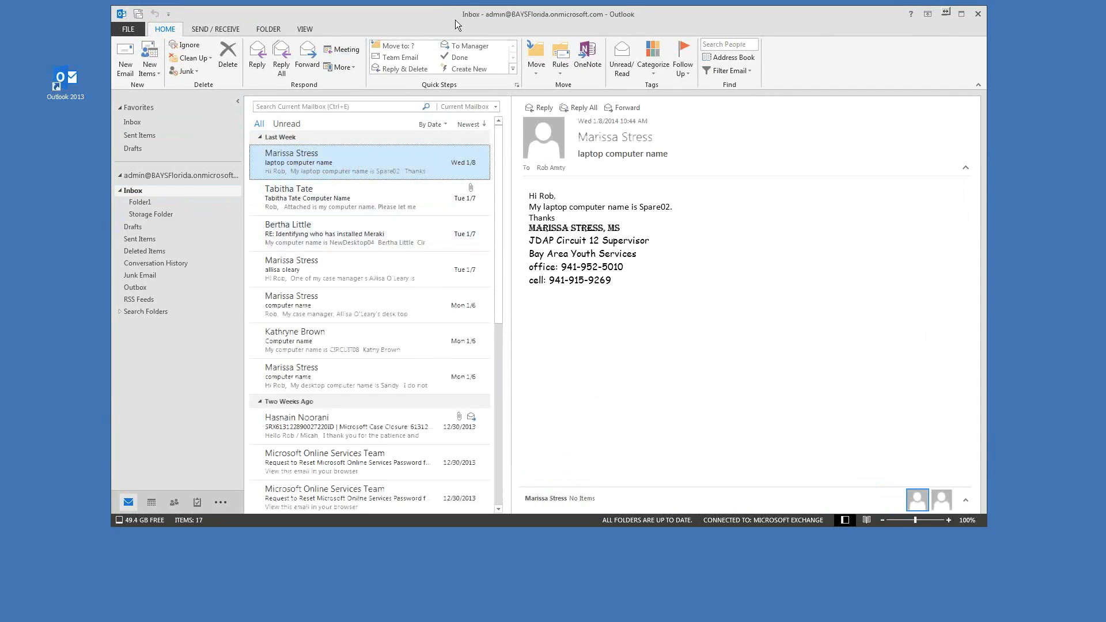
pyautogui.moveTo(455, 20); pyautogui.dragTo(443, 22)
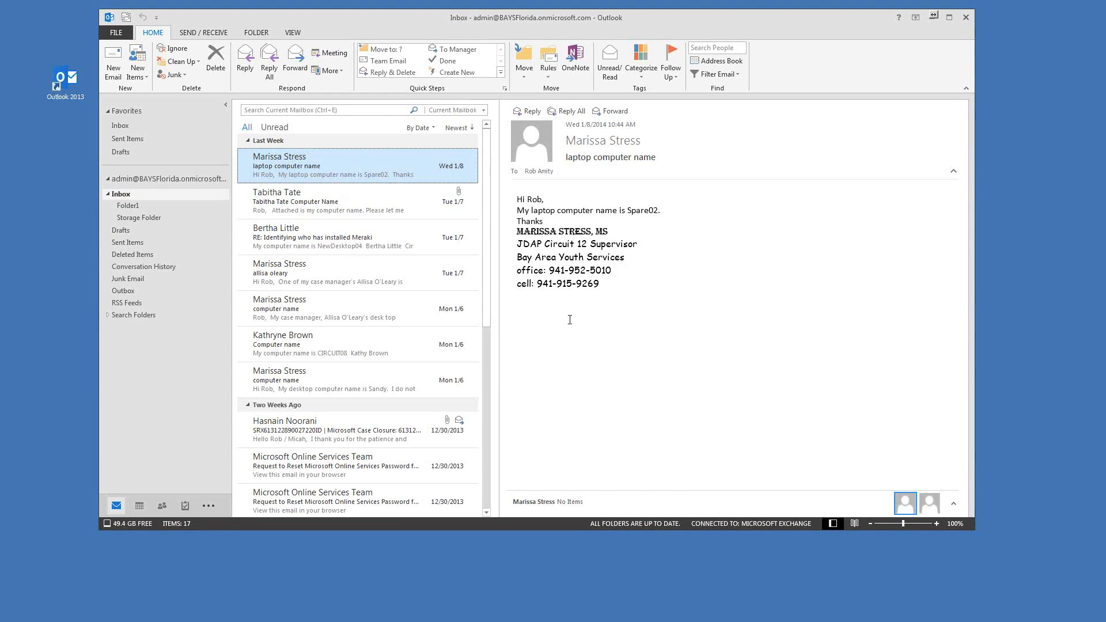
pyautogui.moveTo(489, 247); pyautogui.dragTo(472, 154)
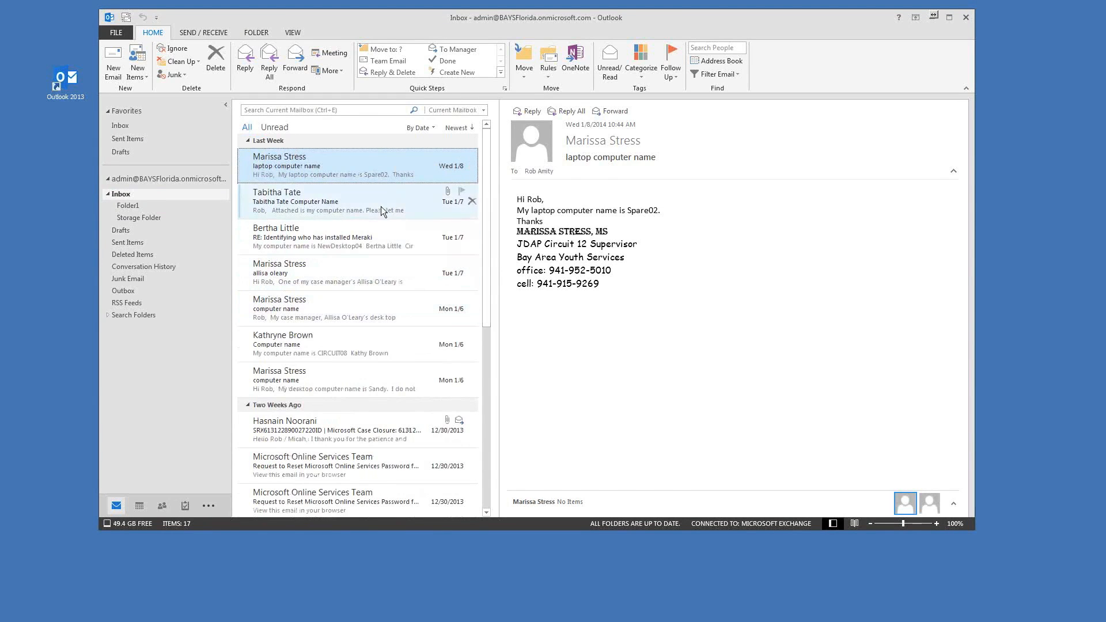
# Step: Show the context menu for the top Inbox message and its Junk submenu
pyautogui.rightClick(337, 164)
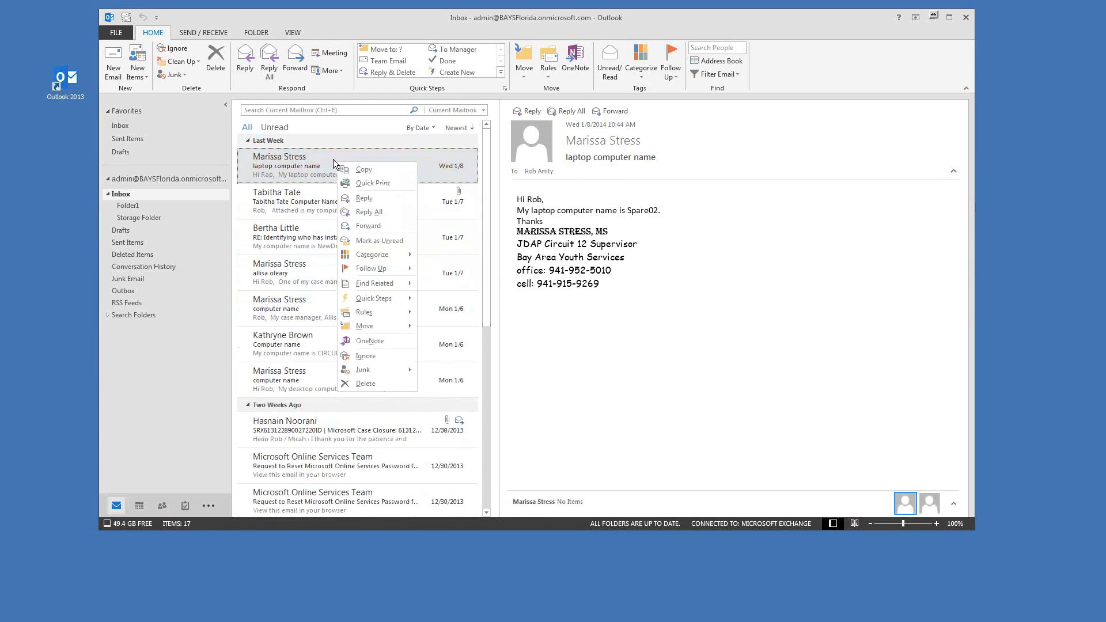
pyautogui.click(333, 156)
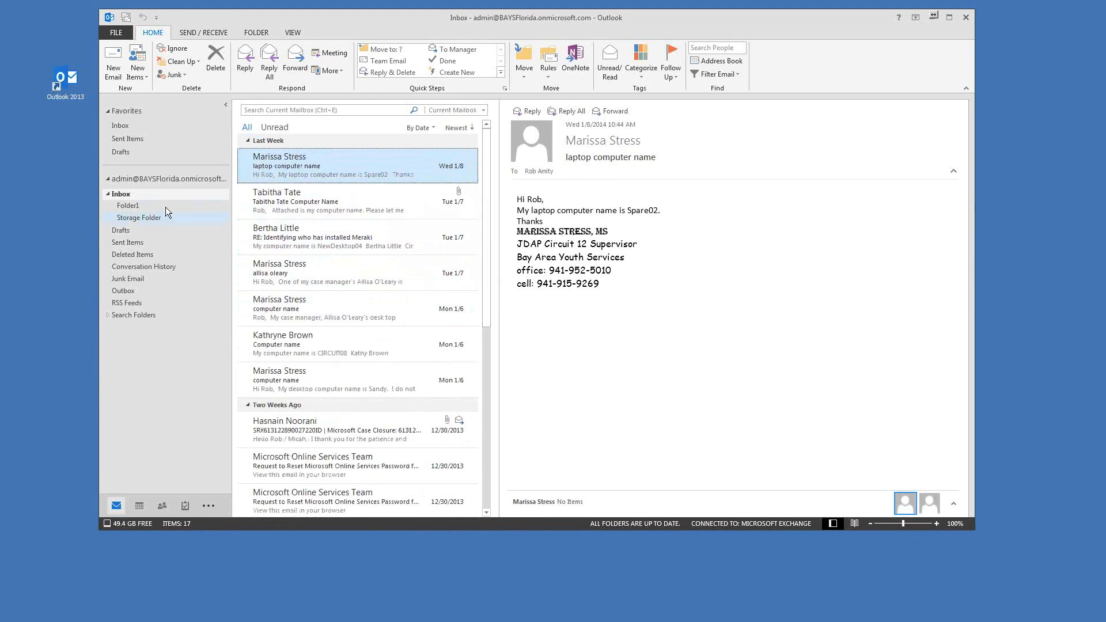
pyautogui.rightClick(354, 166)
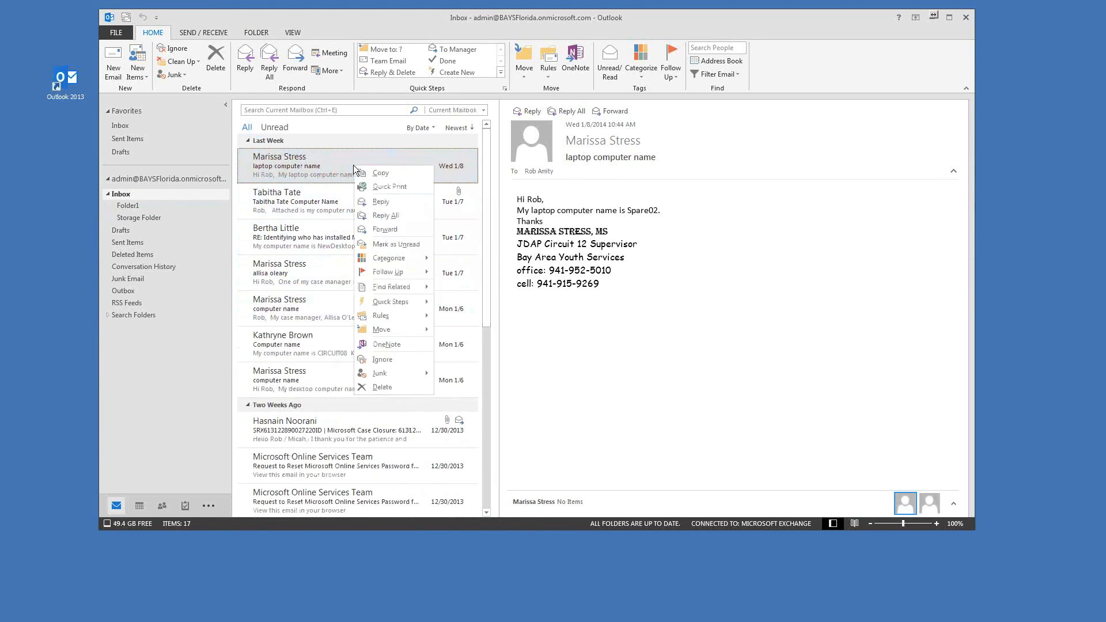
pyautogui.click(272, 161)
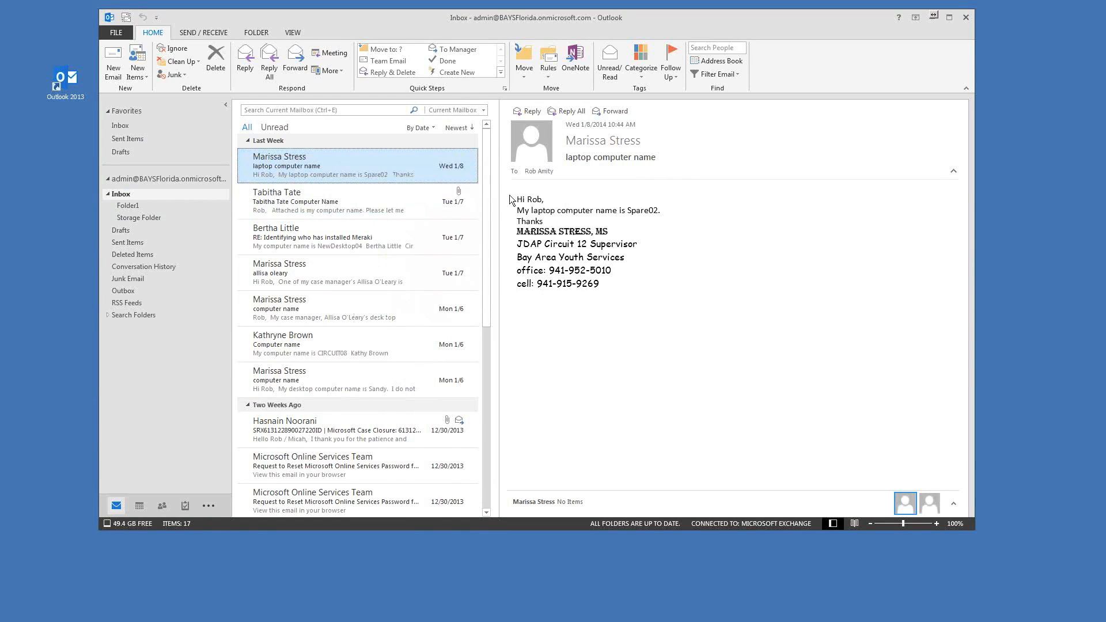
pyautogui.rightClick(356, 159)
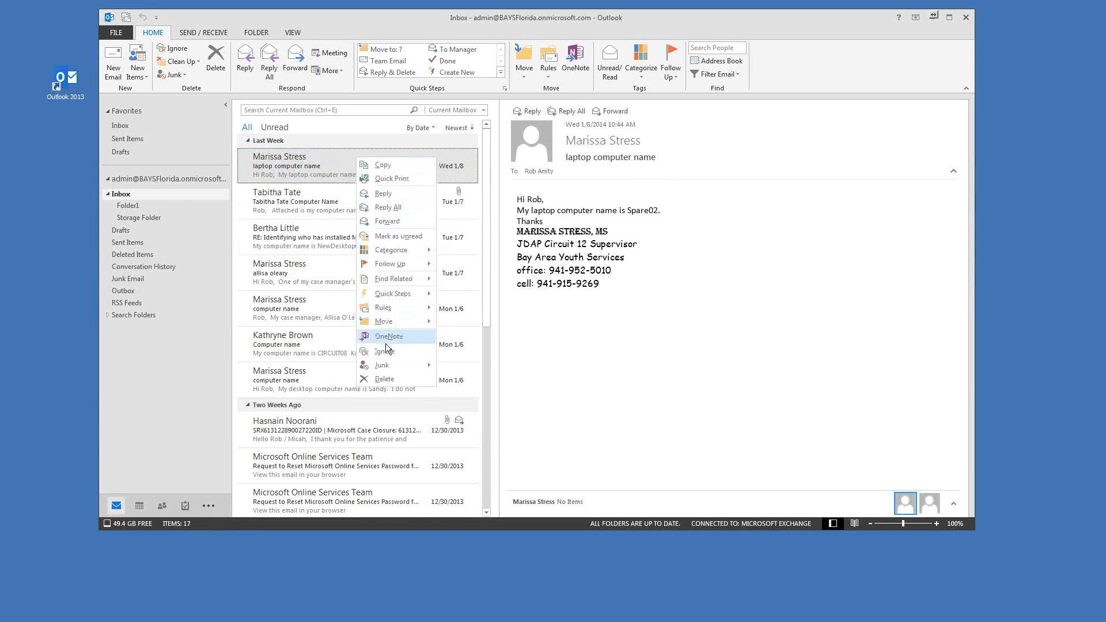
pyautogui.moveTo(384, 365)
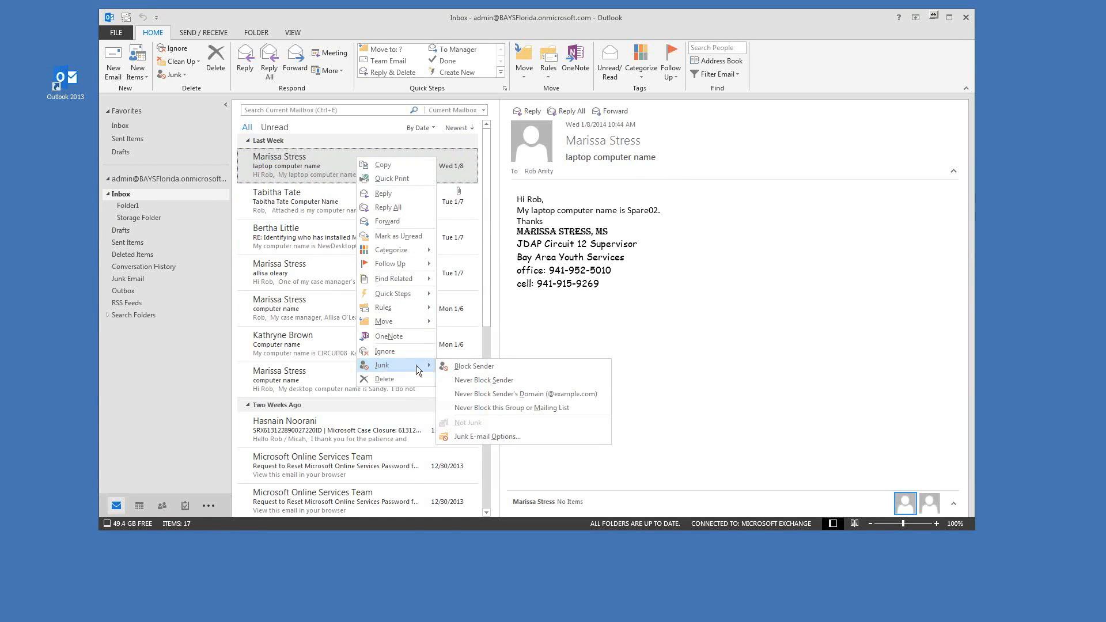
# Step: In Junk E-mail Options, select Low protection, apply it and close the dialog
pyautogui.click(471, 438)
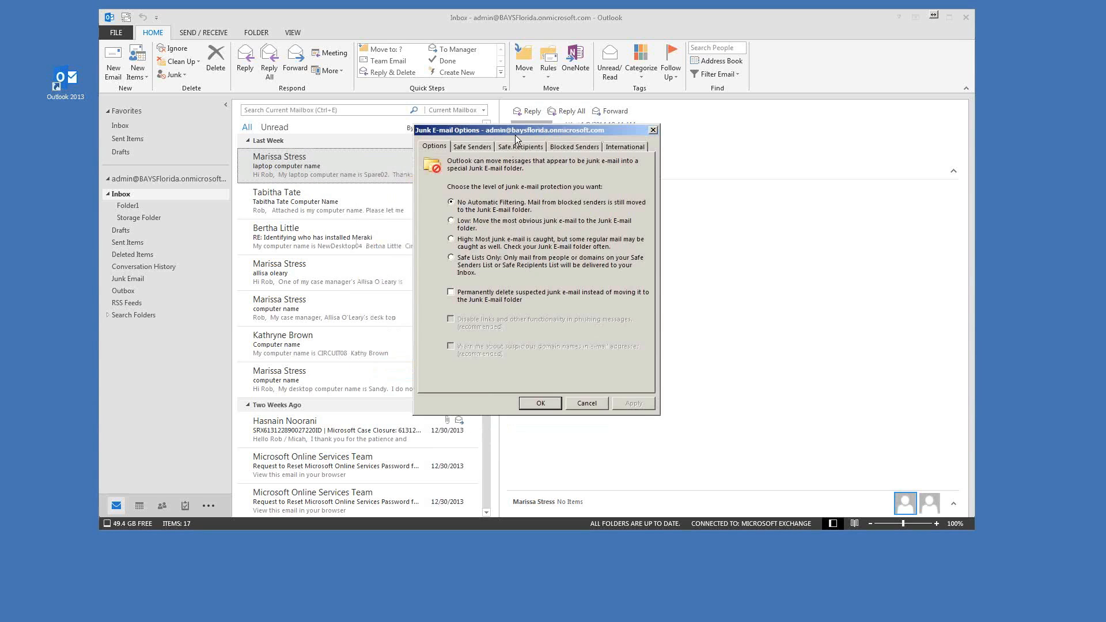
pyautogui.moveTo(516, 133); pyautogui.dragTo(459, 93)
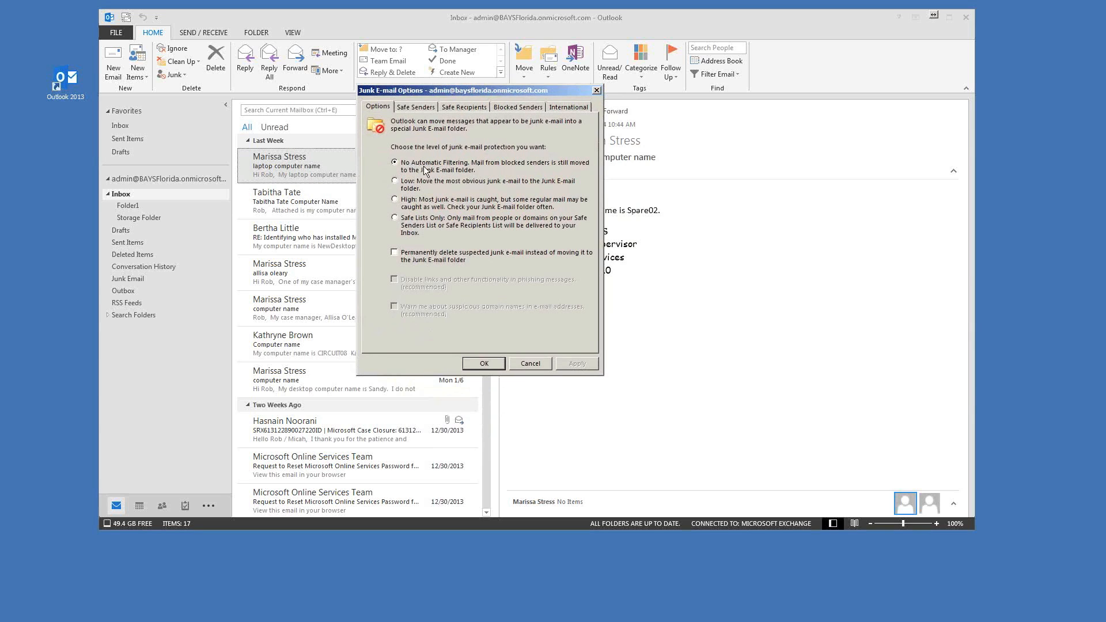
pyautogui.click(396, 182)
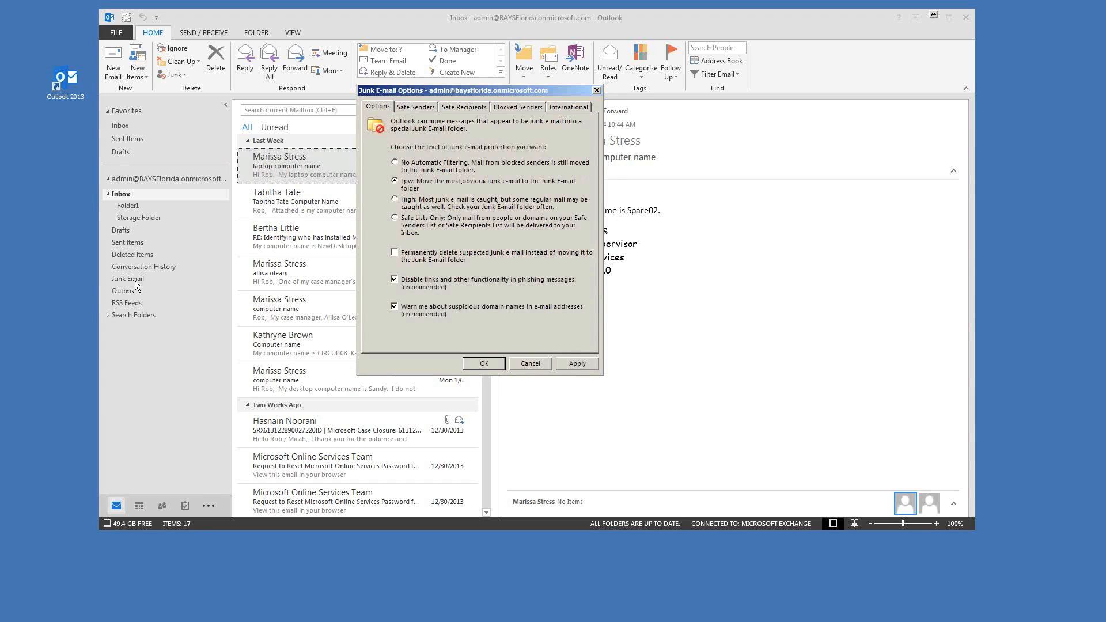
pyautogui.click(574, 364)
pyautogui.click(483, 362)
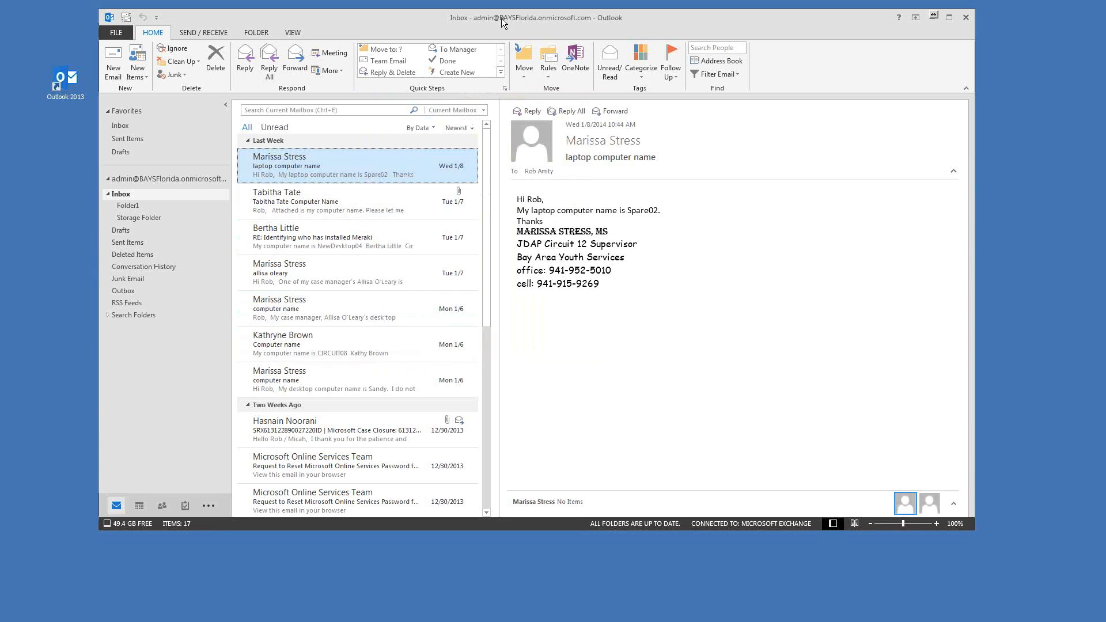
# Step: Check that the Junk Email folder is empty, then go back to the Inbox
pyautogui.moveTo(503, 18); pyautogui.dragTo(502, 17)
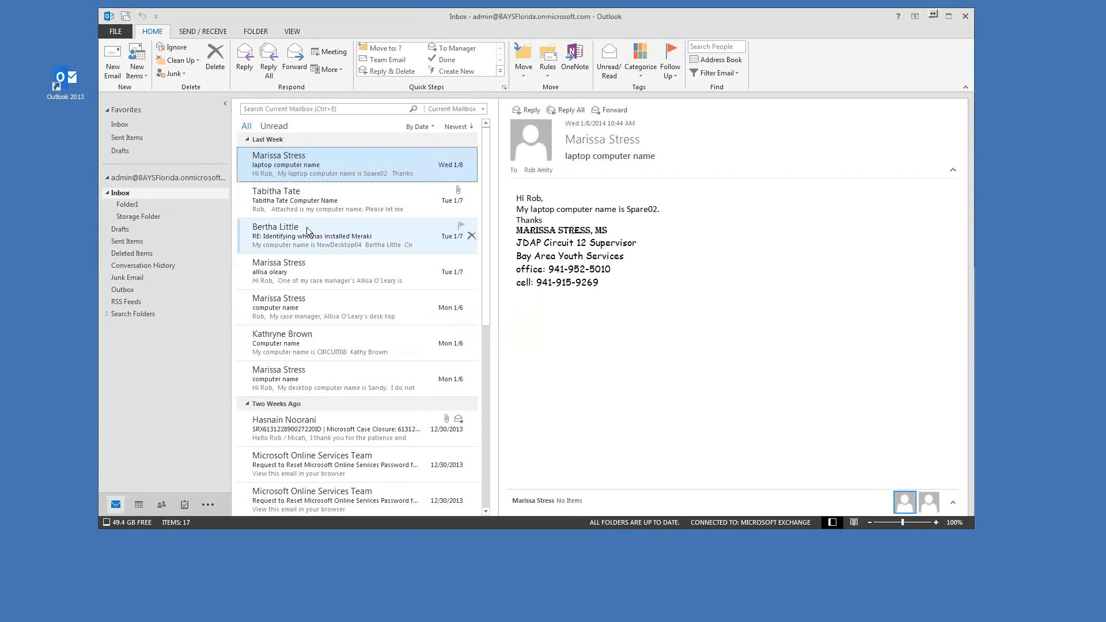
pyautogui.click(127, 278)
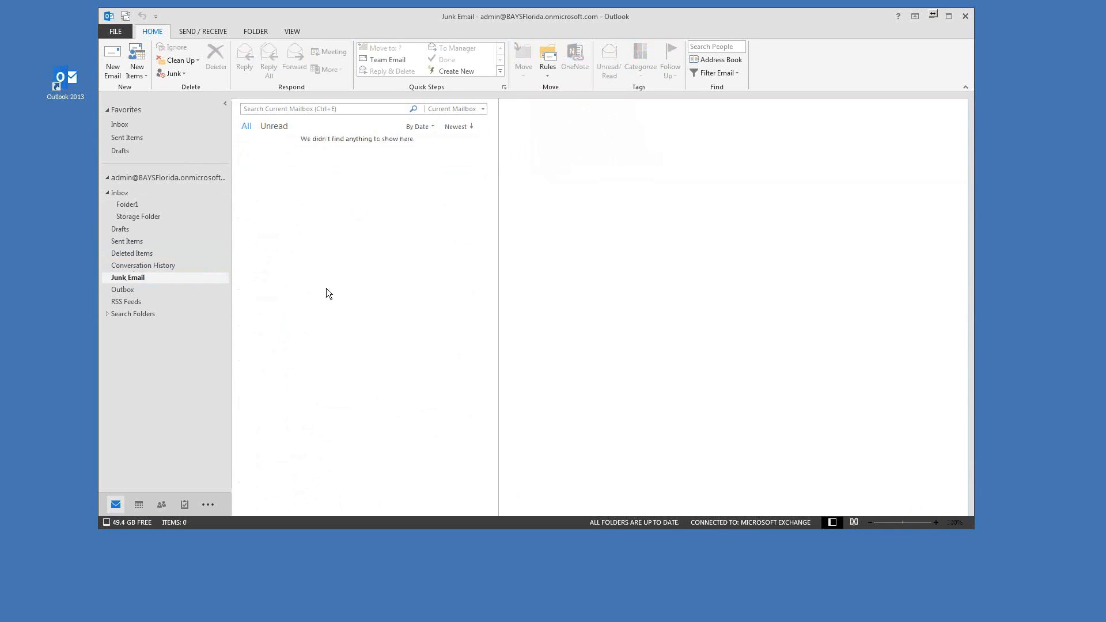
pyautogui.click(116, 193)
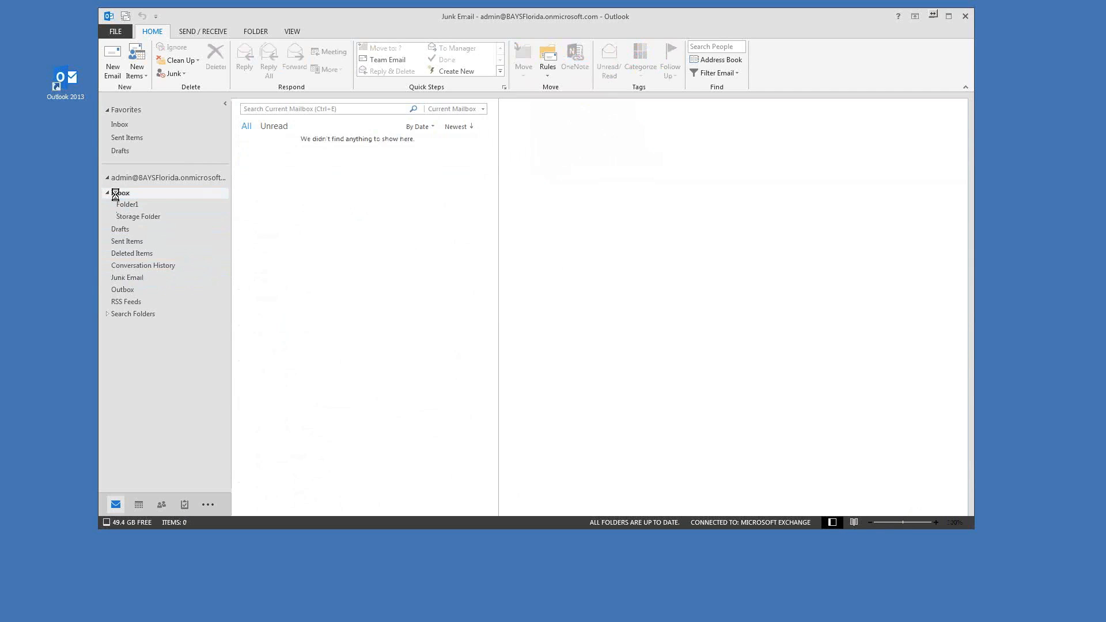
# Step: Show the Junk choices for the newest Inbox message
pyautogui.rightClick(371, 160)
pyautogui.click(291, 167)
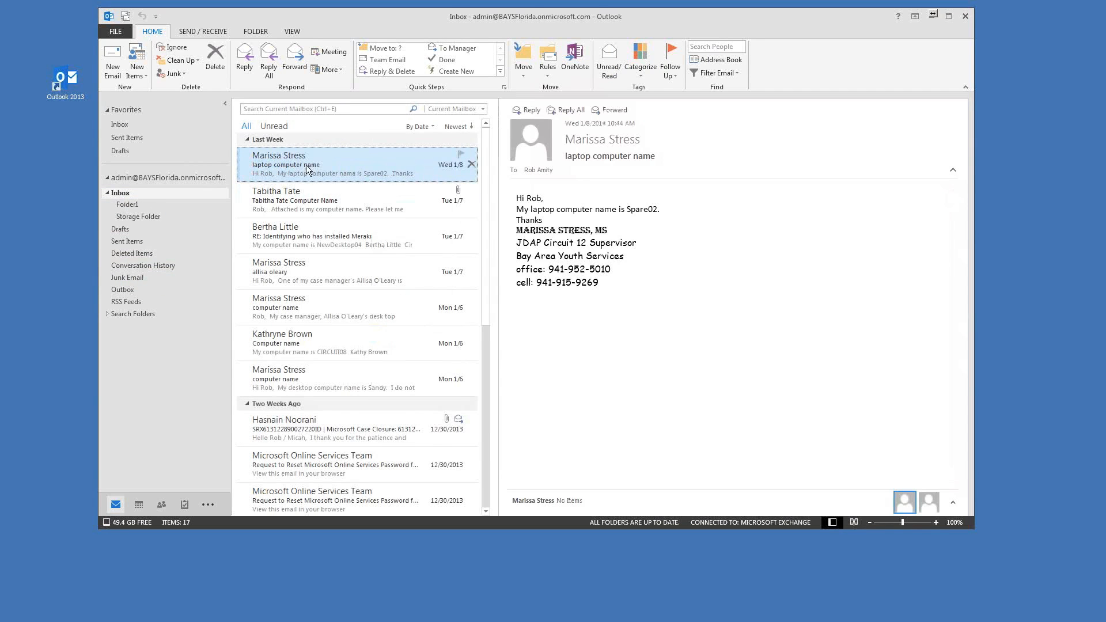
pyautogui.rightClick(372, 160)
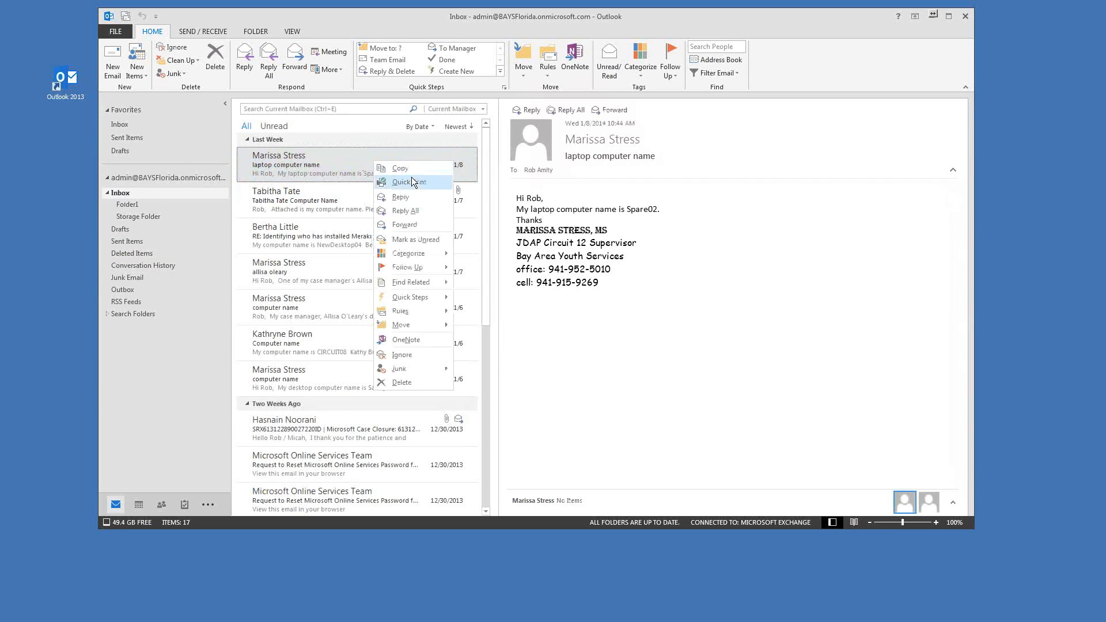
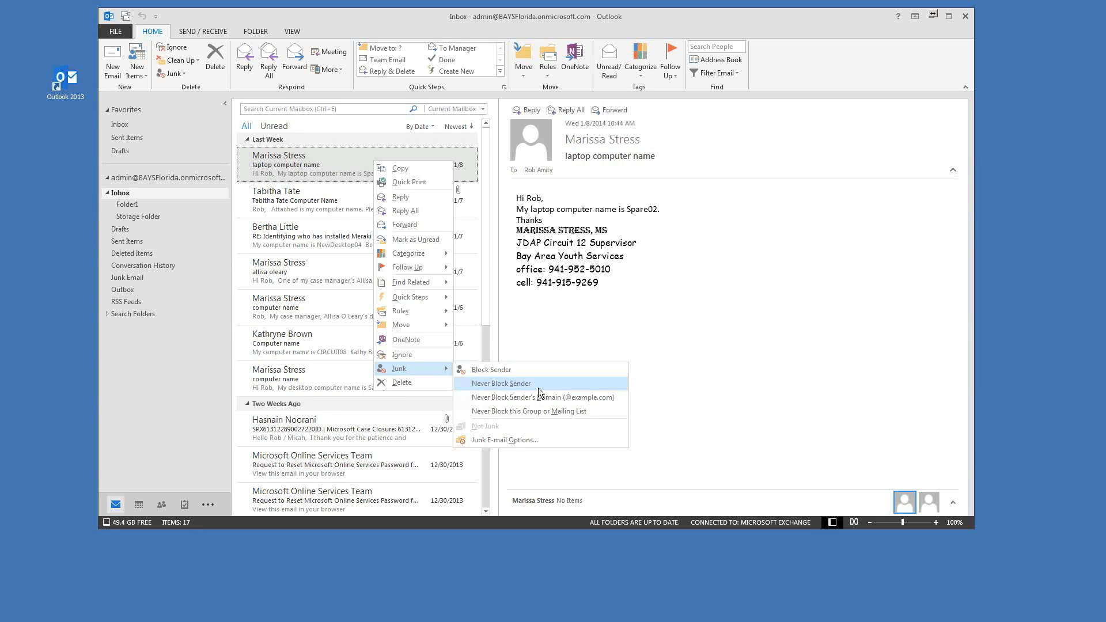
# Step: Dismiss the Junk submenu and reselect the 'laptop computer name' message in the Inbox
pyautogui.click(748, 326)
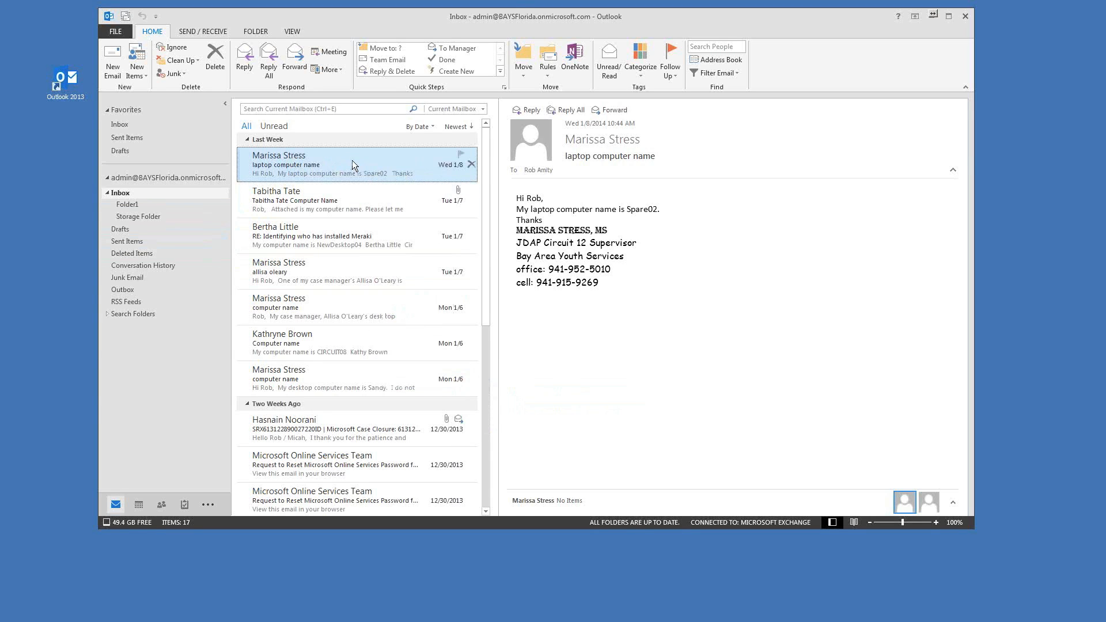
pyautogui.moveTo(487, 19); pyautogui.dragTo(497, 16)
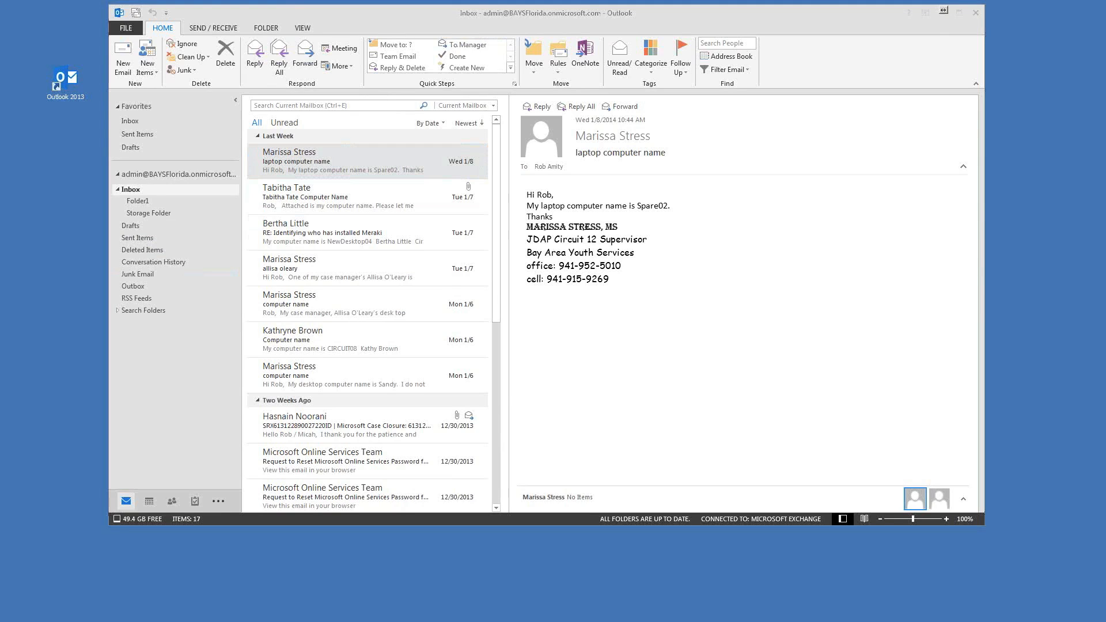
pyautogui.moveTo(507, 14); pyautogui.dragTo(495, 16)
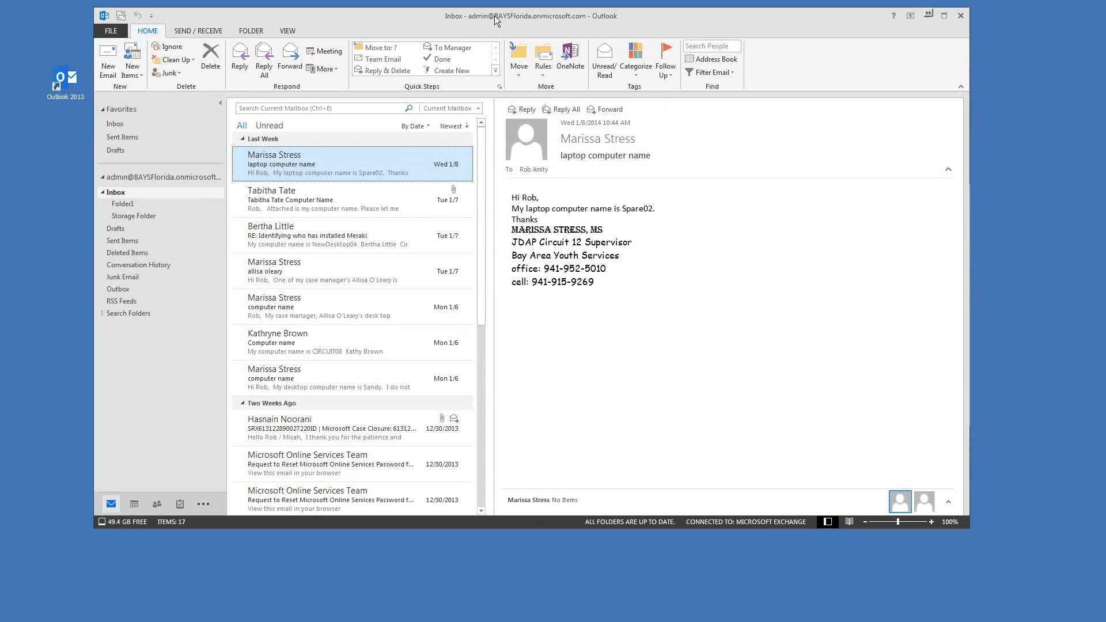
pyautogui.moveTo(533, 19); pyautogui.dragTo(524, 17)
pyautogui.click(297, 185)
pyautogui.click(232, 158)
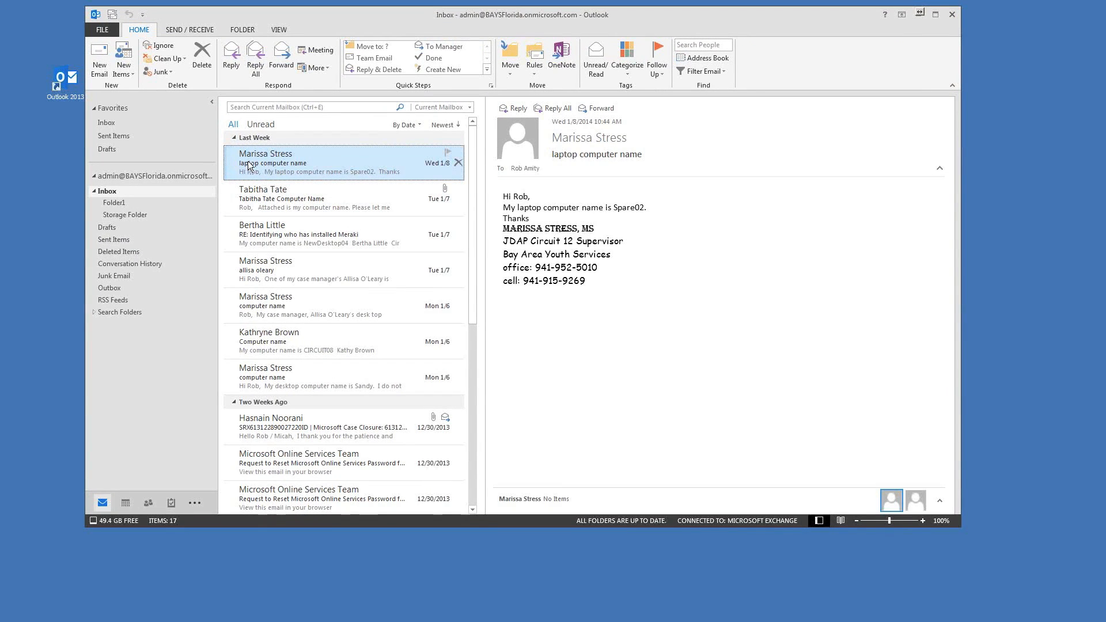
pyautogui.moveTo(424, 18); pyautogui.dragTo(439, 16)
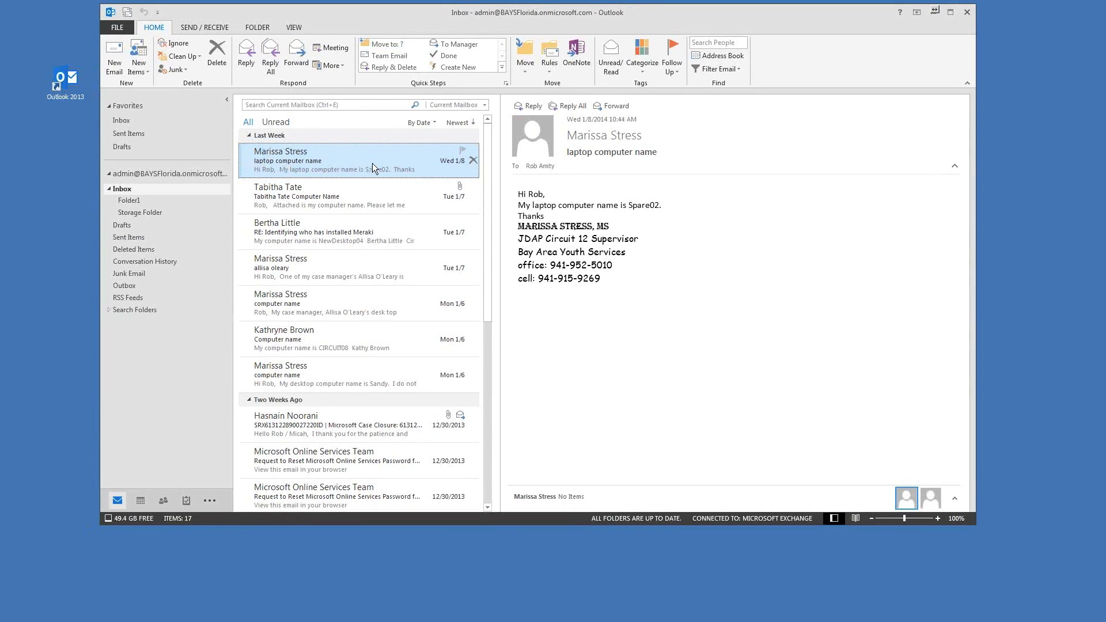
pyautogui.moveTo(473, 20)
pyautogui.mouseDown()
pyautogui.moveTo(459, 20)
pyautogui.moveTo(479, 16)
pyautogui.mouseUp()
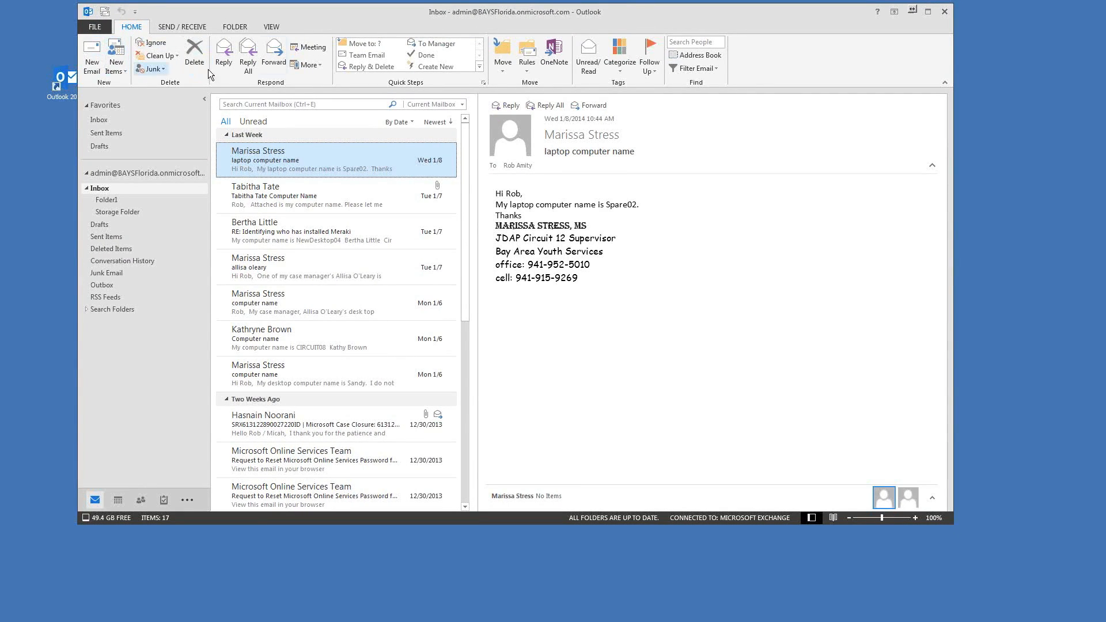
# Step: Start a rule from this message's sender, leaving the sound and new-item alerts off
pyautogui.click(530, 56)
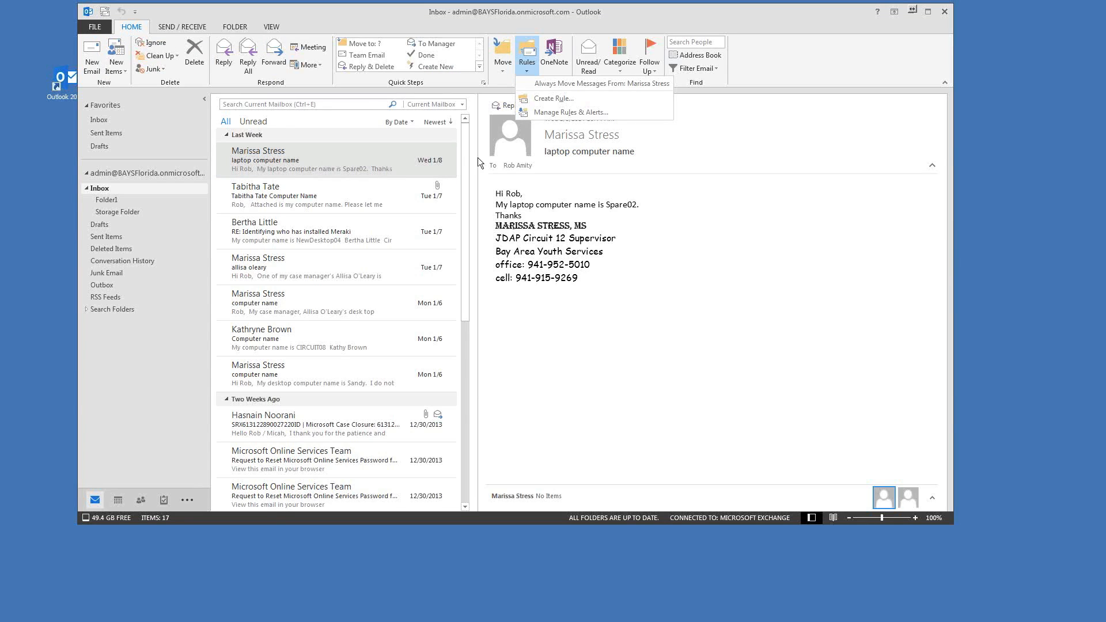
pyautogui.click(542, 101)
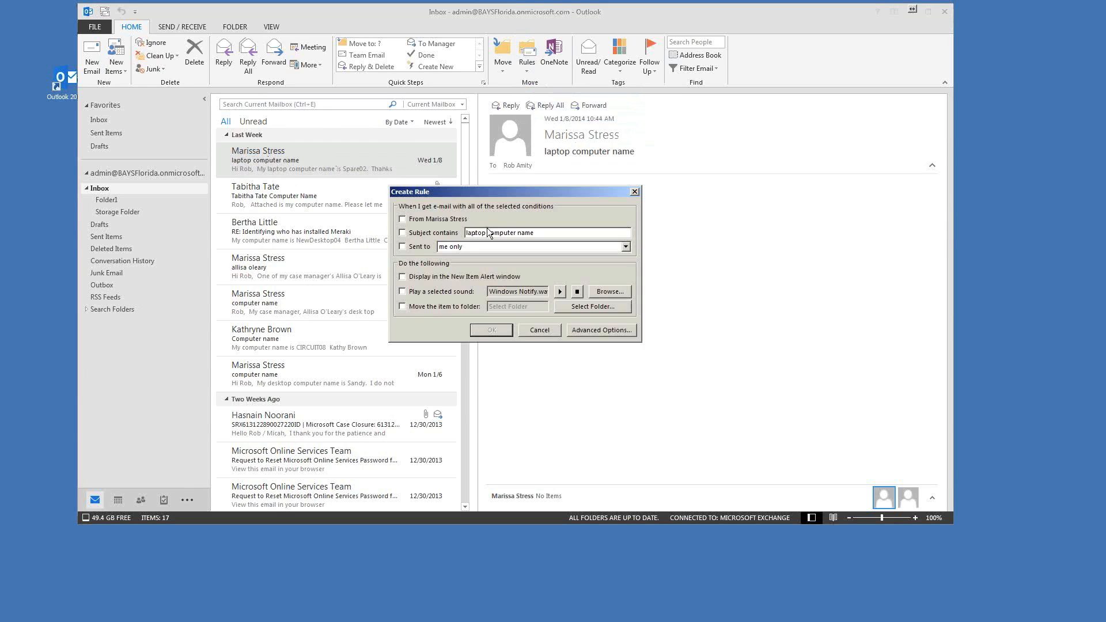
pyautogui.moveTo(478, 192)
pyautogui.mouseDown()
pyautogui.moveTo(483, 91)
pyautogui.moveTo(472, 71)
pyautogui.moveTo(381, 80)
pyautogui.moveTo(325, 109)
pyautogui.moveTo(544, 112)
pyautogui.mouseUp()
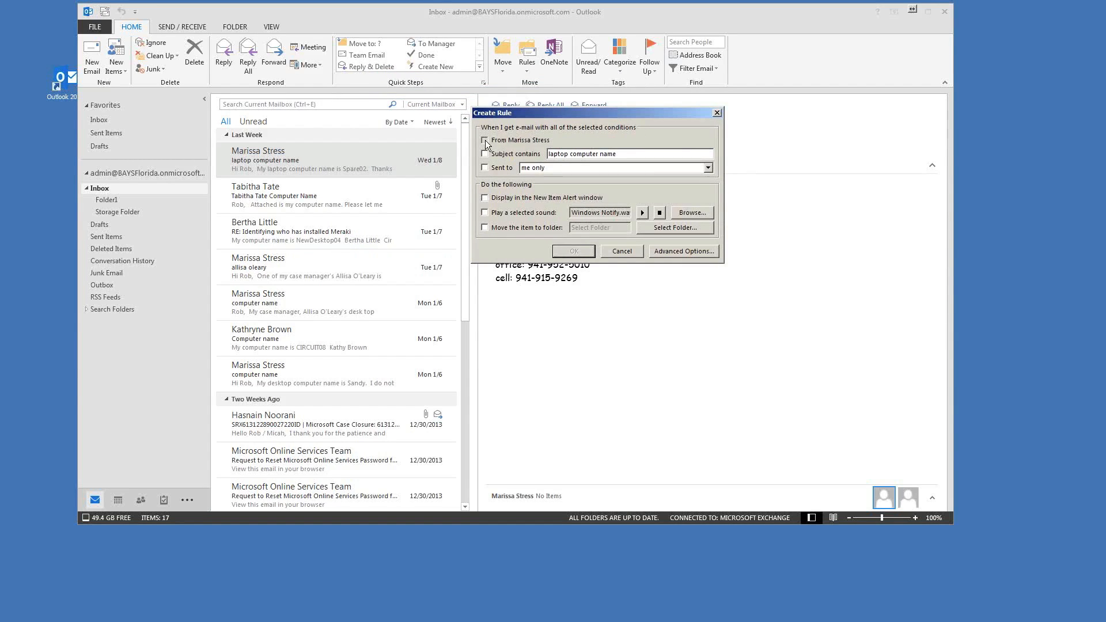
pyautogui.click(485, 212)
pyautogui.click(643, 213)
pyautogui.click(510, 214)
pyautogui.click(484, 196)
# Step: Have the rule move matching mail to Folder1
pyautogui.click(485, 227)
pyautogui.click(548, 152)
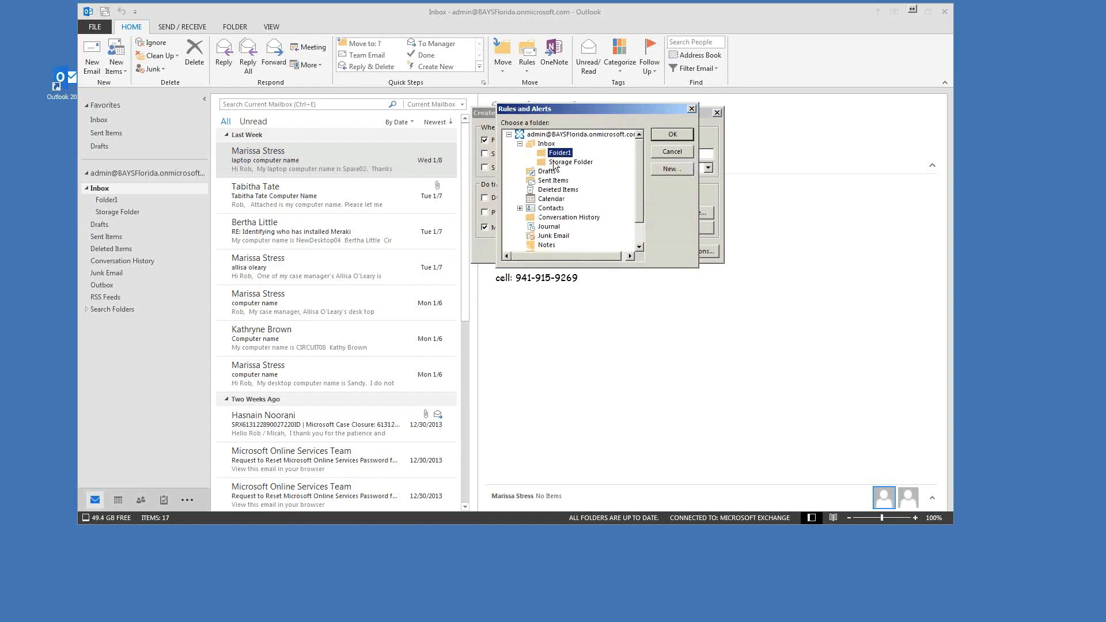
pyautogui.click(668, 134)
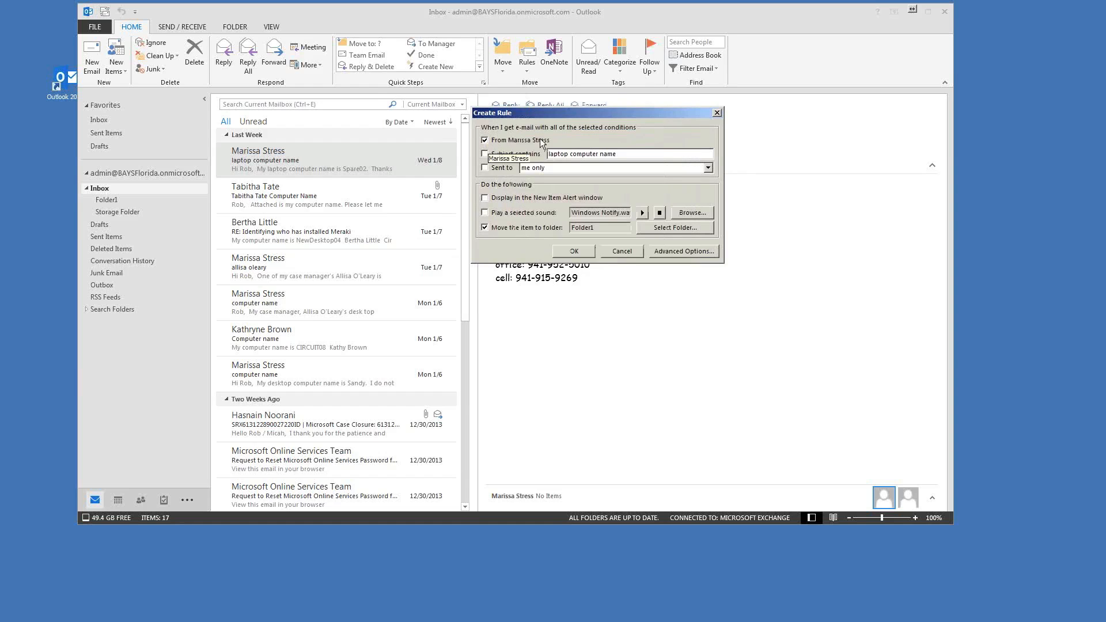
pyautogui.moveTo(593, 228); pyautogui.dragTo(577, 228)
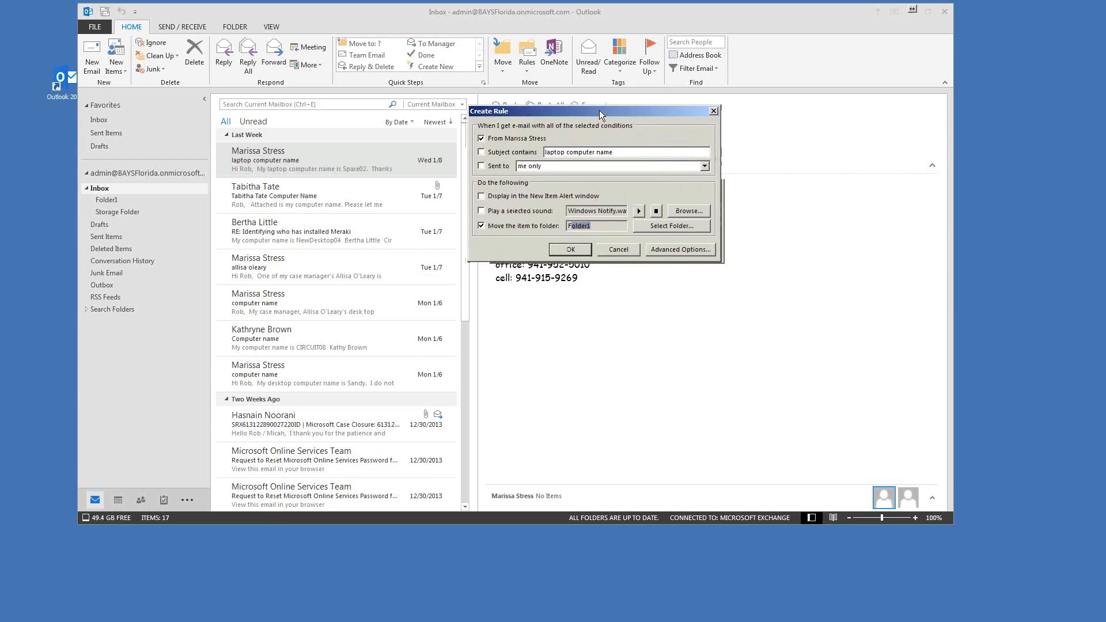
pyautogui.click(682, 251)
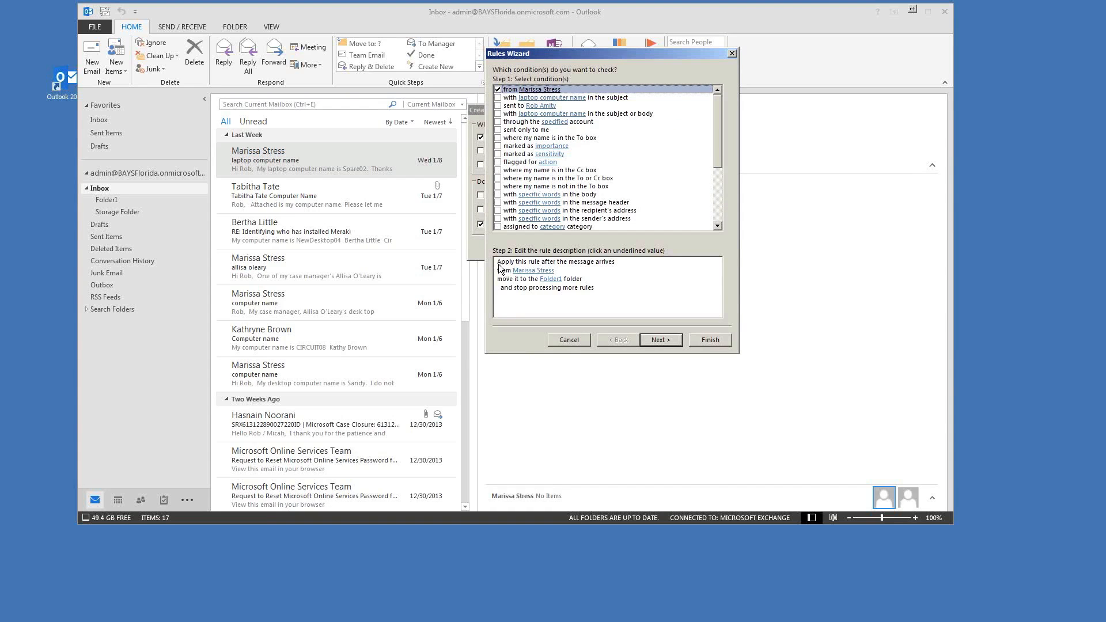
# Step: Confirm Folder1 as the destination in the rule description and continue past the sender condition
pyautogui.click(631, 265)
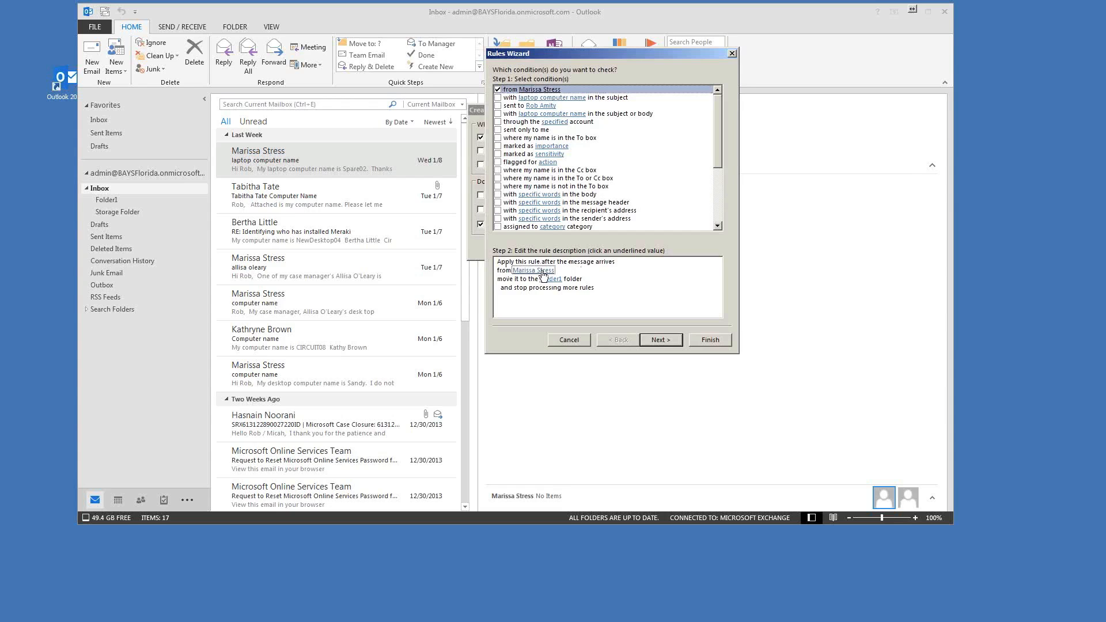
pyautogui.press('Tab')
pyautogui.click(556, 280)
pyautogui.moveTo(652, 171)
pyautogui.mouseDown()
pyautogui.moveTo(653, 202)
pyautogui.moveTo(653, 170)
pyautogui.mouseUp()
pyautogui.click(677, 151)
pyautogui.moveTo(721, 112)
pyautogui.mouseDown()
pyautogui.moveTo(721, 151)
pyautogui.moveTo(723, 113)
pyautogui.mouseUp()
pyautogui.moveTo(719, 110)
pyautogui.mouseDown()
pyautogui.moveTo(725, 177)
pyautogui.moveTo(719, 107)
pyautogui.moveTo(727, 165)
pyautogui.moveTo(729, 95)
pyautogui.mouseUp()
pyautogui.moveTo(717, 106); pyautogui.dragTo(717, 126)
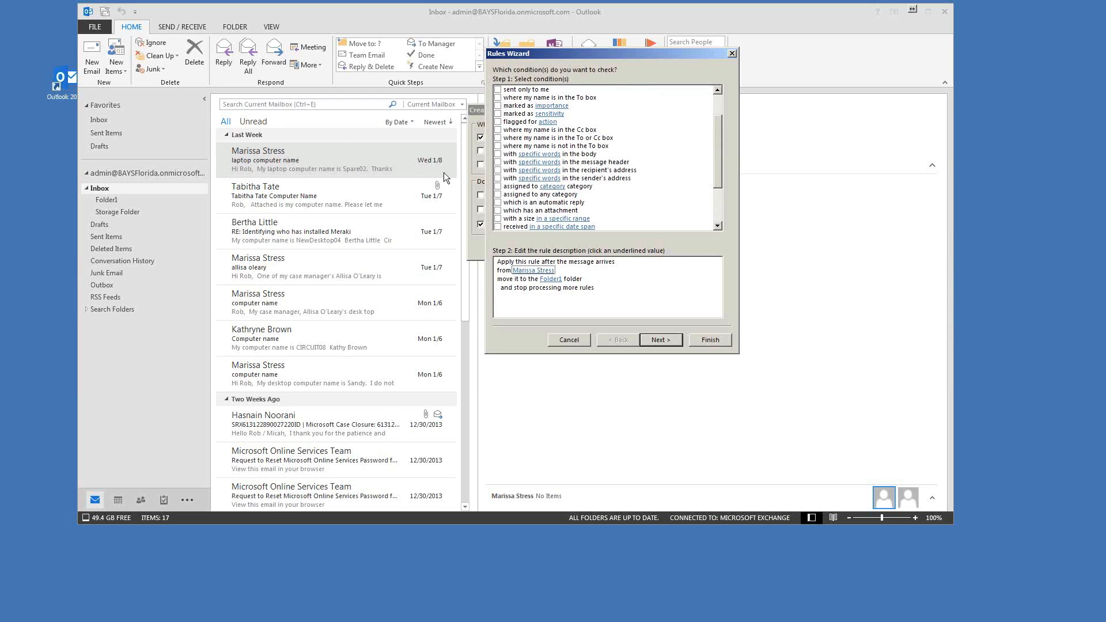
pyautogui.moveTo(722, 145); pyautogui.dragTo(725, 168)
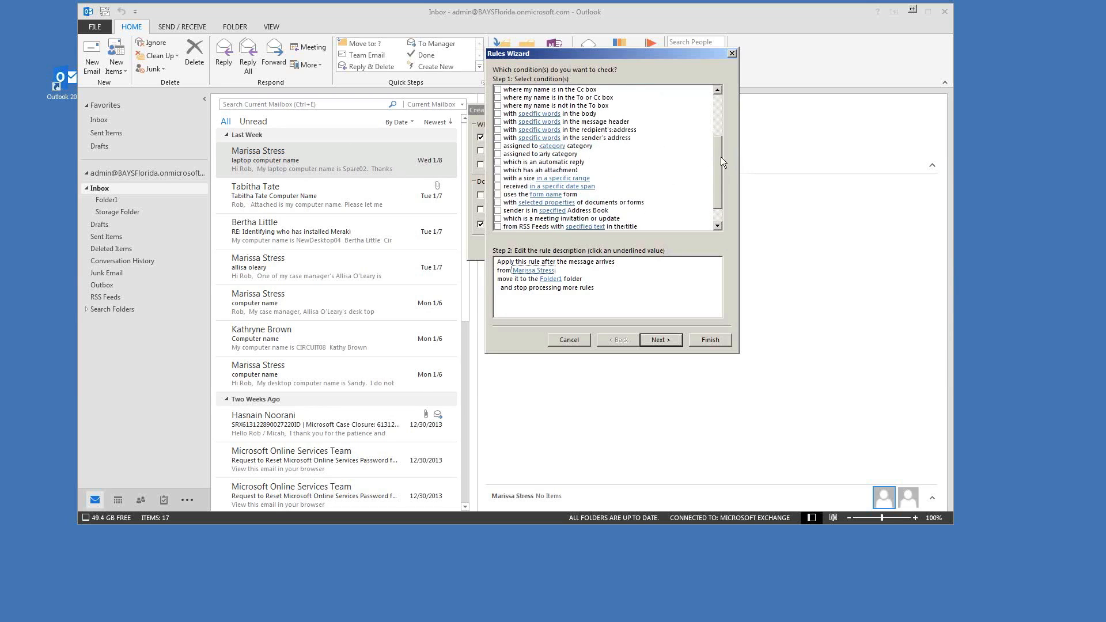
pyautogui.click(661, 338)
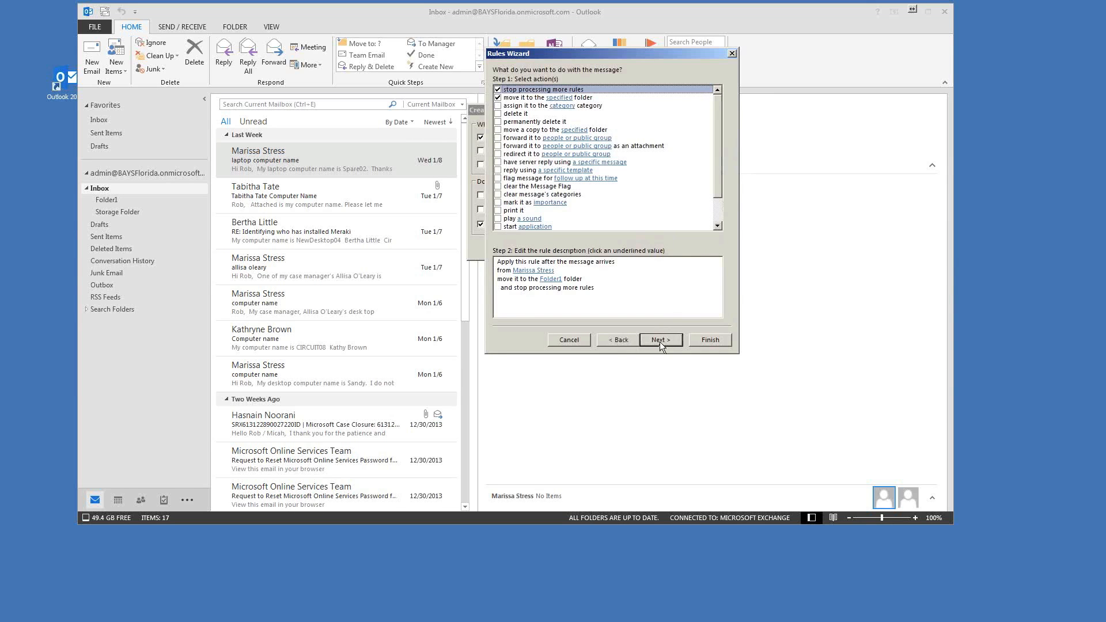
# Step: Review the actions list, keep only the move-to-Folder1 action, and continue
pyautogui.moveTo(538, 52); pyautogui.dragTo(533, 51)
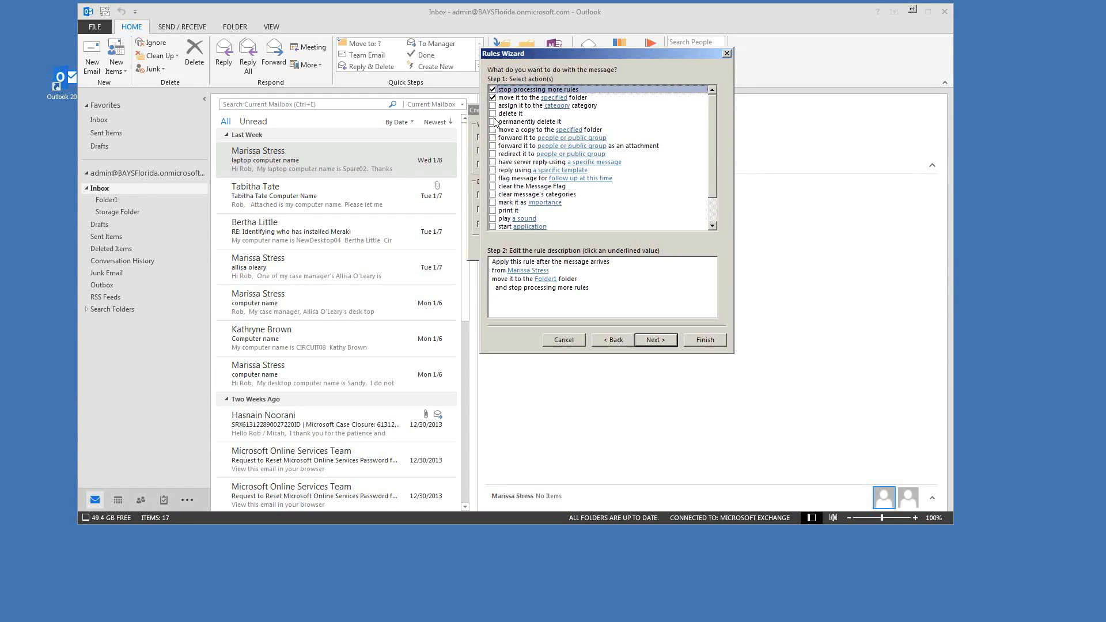
pyautogui.click(495, 115)
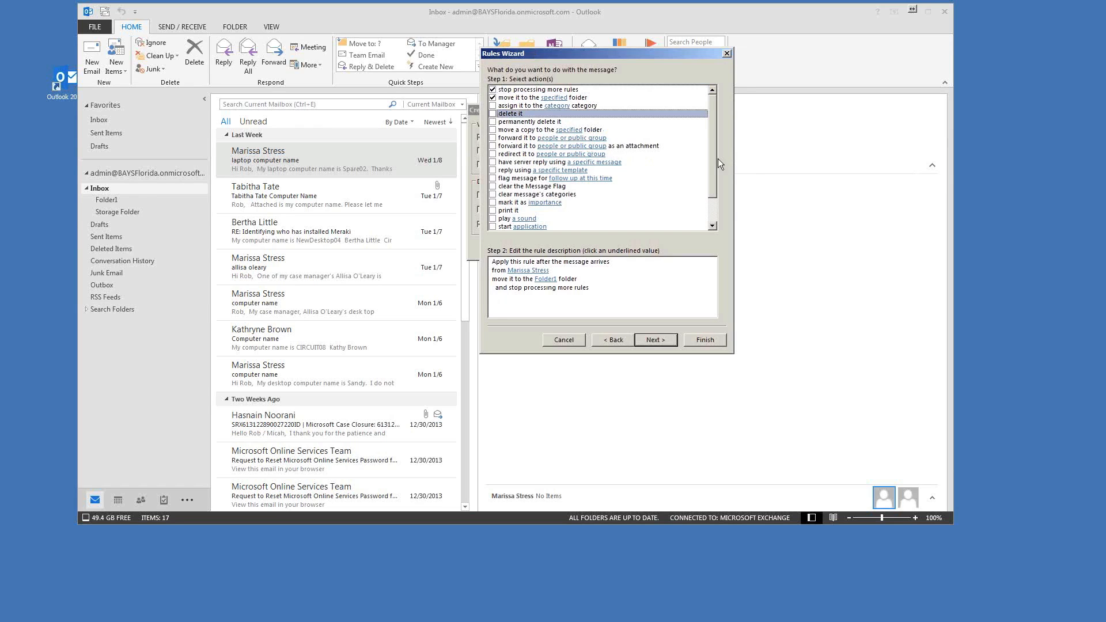
pyautogui.scroll(-1, 711, 132)
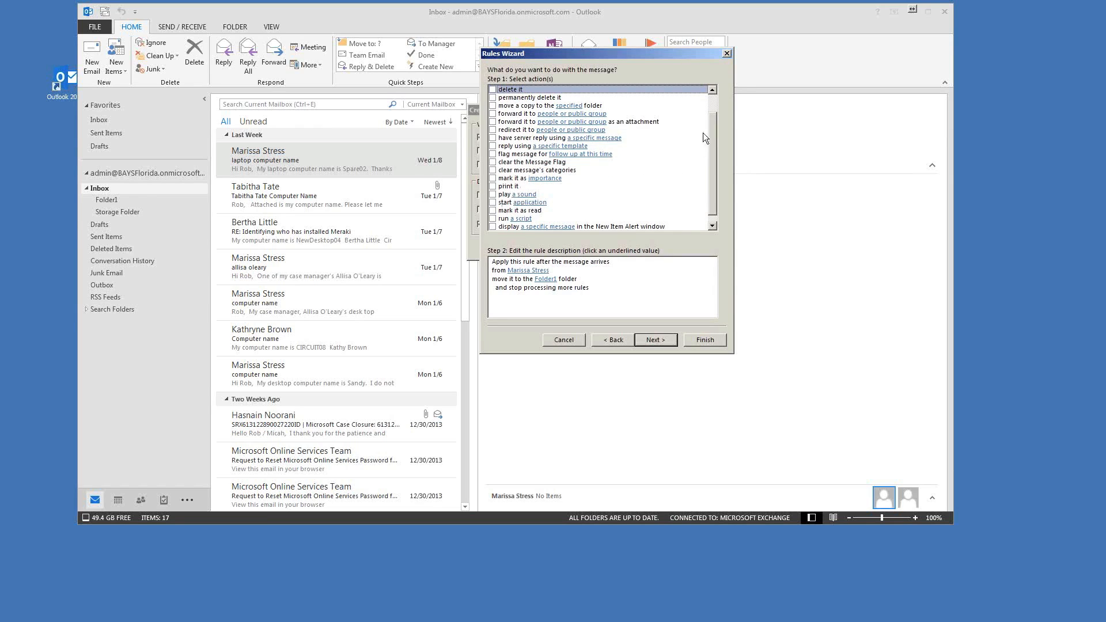
pyautogui.scroll(-1, 712, 134)
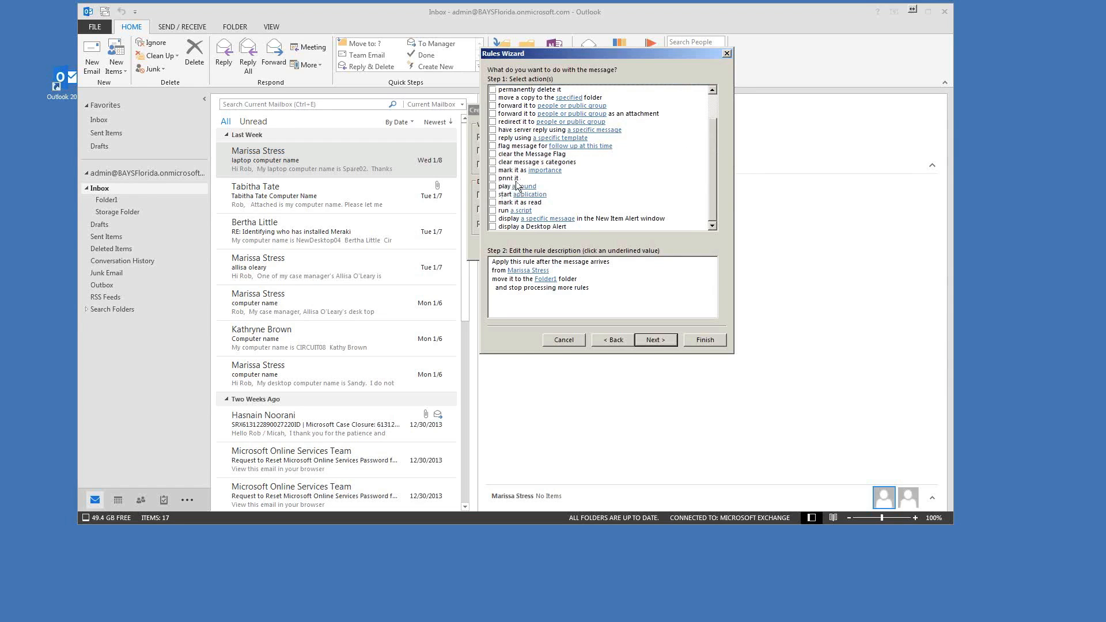
pyautogui.moveTo(713, 163); pyautogui.dragTo(716, 188)
pyautogui.moveTo(716, 163); pyautogui.dragTo(710, 216)
pyautogui.click(666, 340)
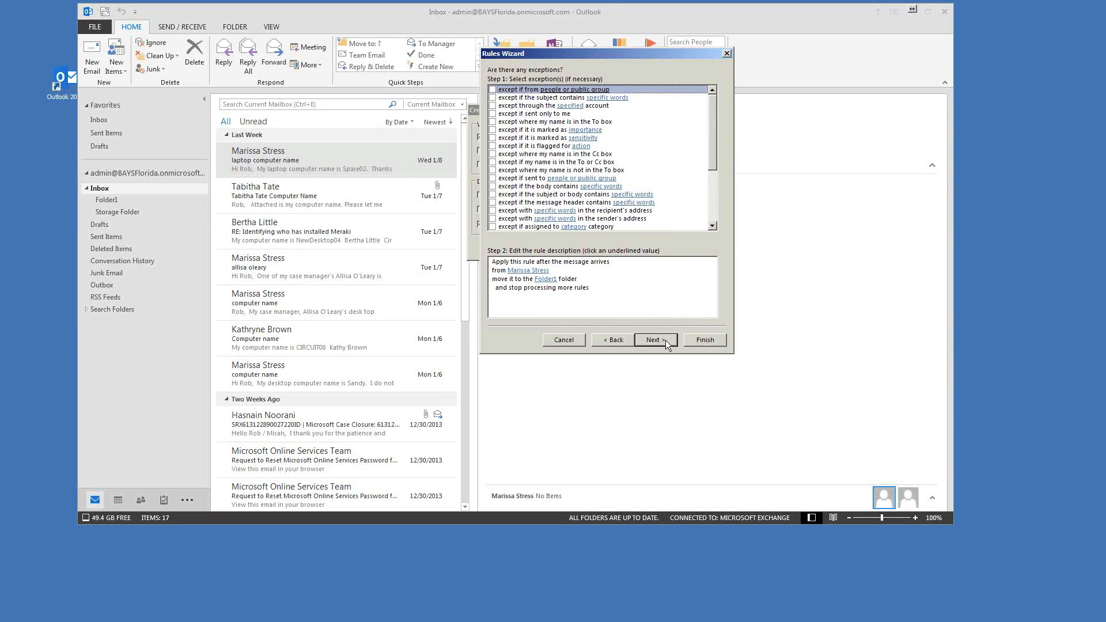
# Step: Scroll through the exceptions without selecting any and continue to the final page
pyautogui.moveTo(664, 57); pyautogui.dragTo(681, 71)
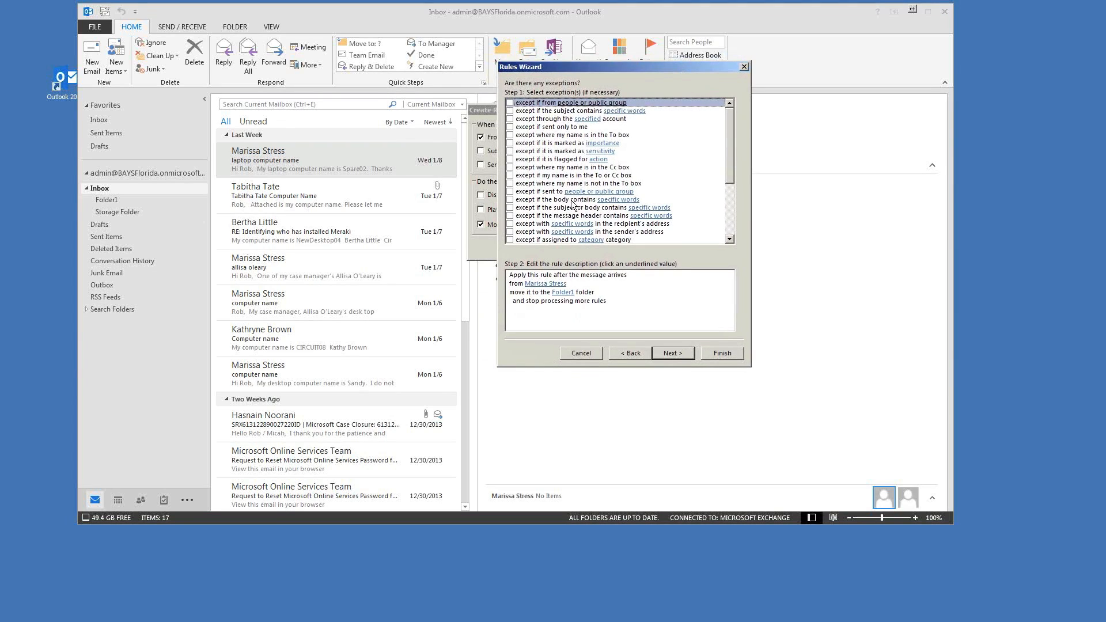
pyautogui.moveTo(727, 130)
pyautogui.mouseDown()
pyautogui.moveTo(735, 184)
pyautogui.moveTo(739, 117)
pyautogui.mouseUp()
pyautogui.moveTo(732, 117); pyautogui.dragTo(730, 130)
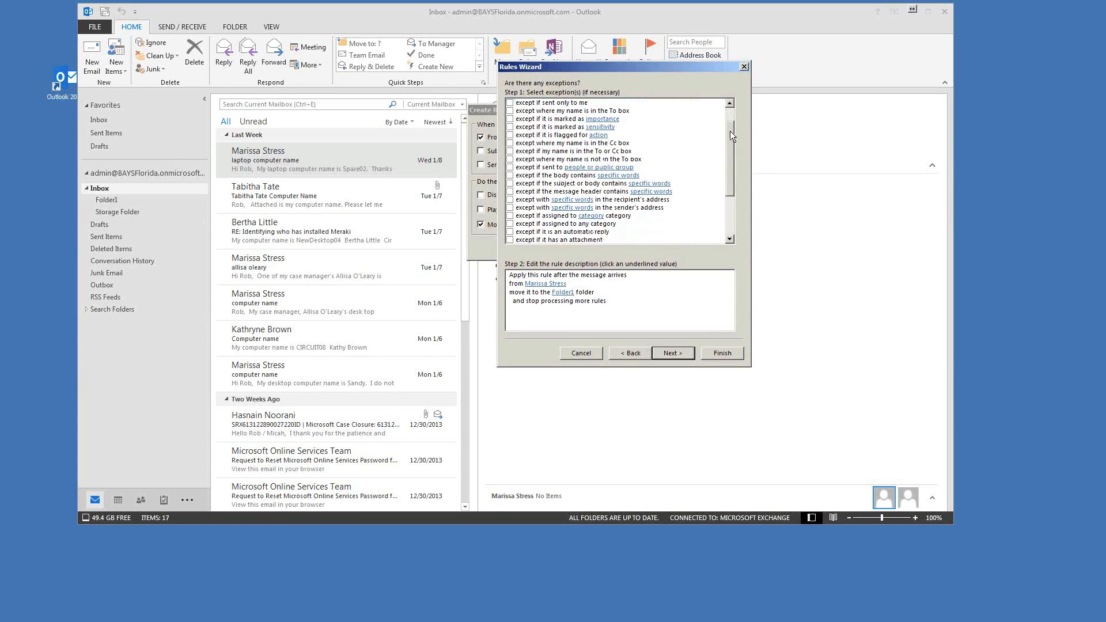
pyautogui.moveTo(730, 130); pyautogui.dragTo(722, 195)
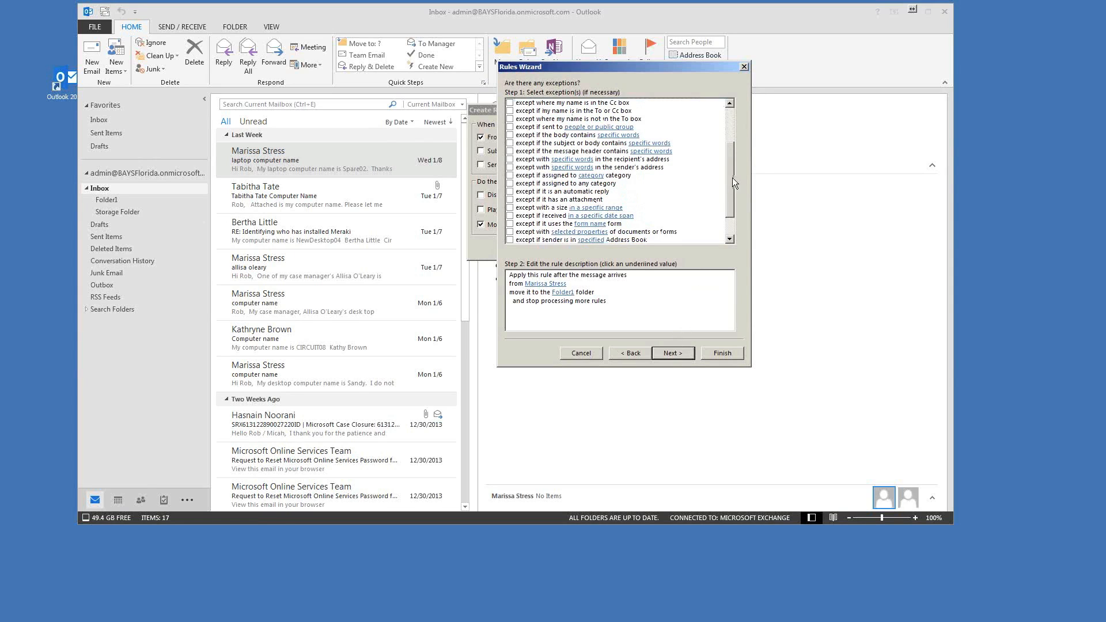
pyautogui.scroll(3, 732, 177)
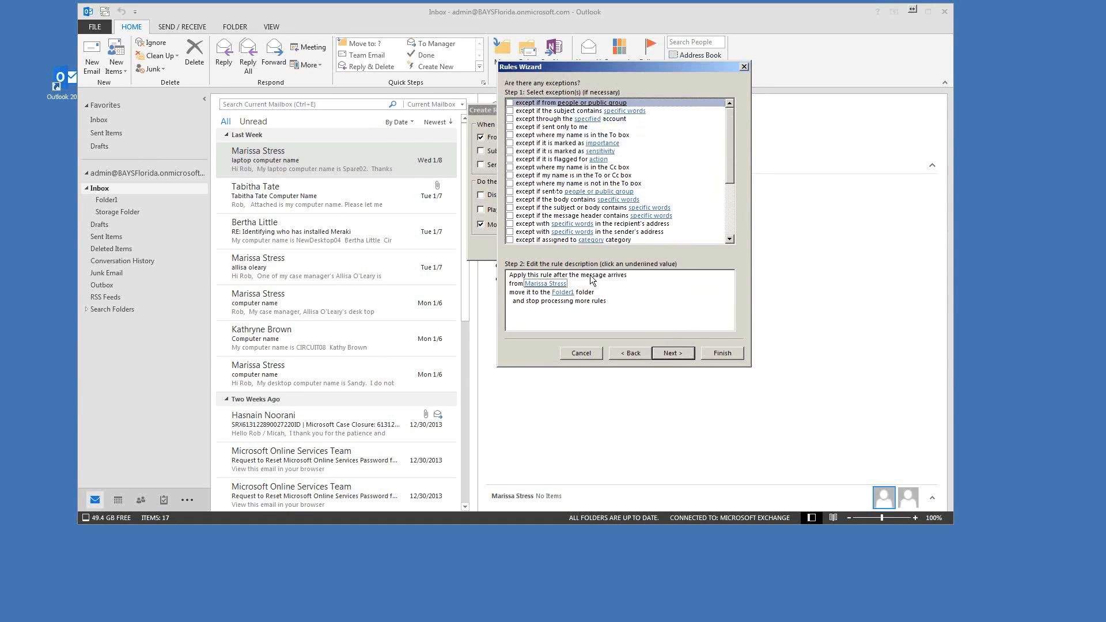
pyautogui.click(676, 356)
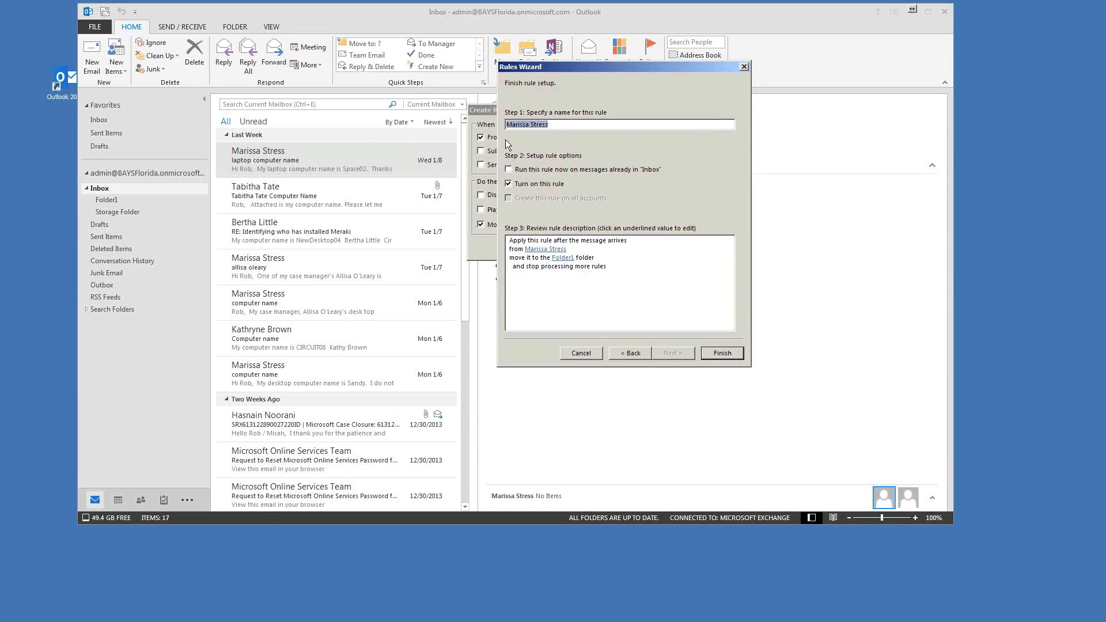
# Step: Enable 'Run this rule now on messages already in Inbox' and finish the rule
pyautogui.click(508, 169)
pyautogui.click(723, 353)
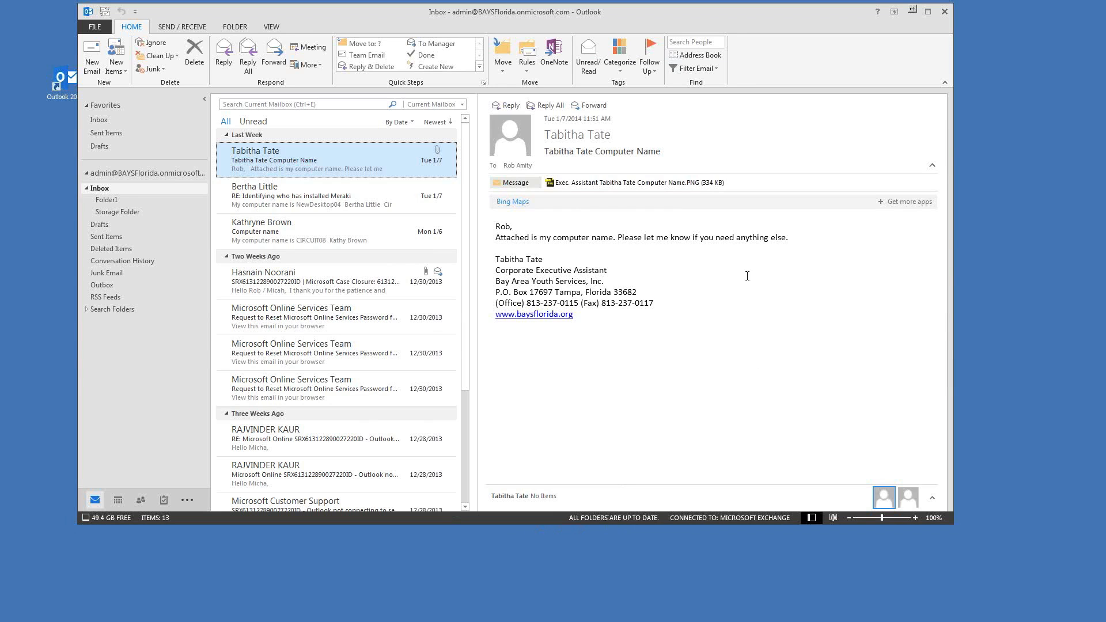
pyautogui.click(105, 199)
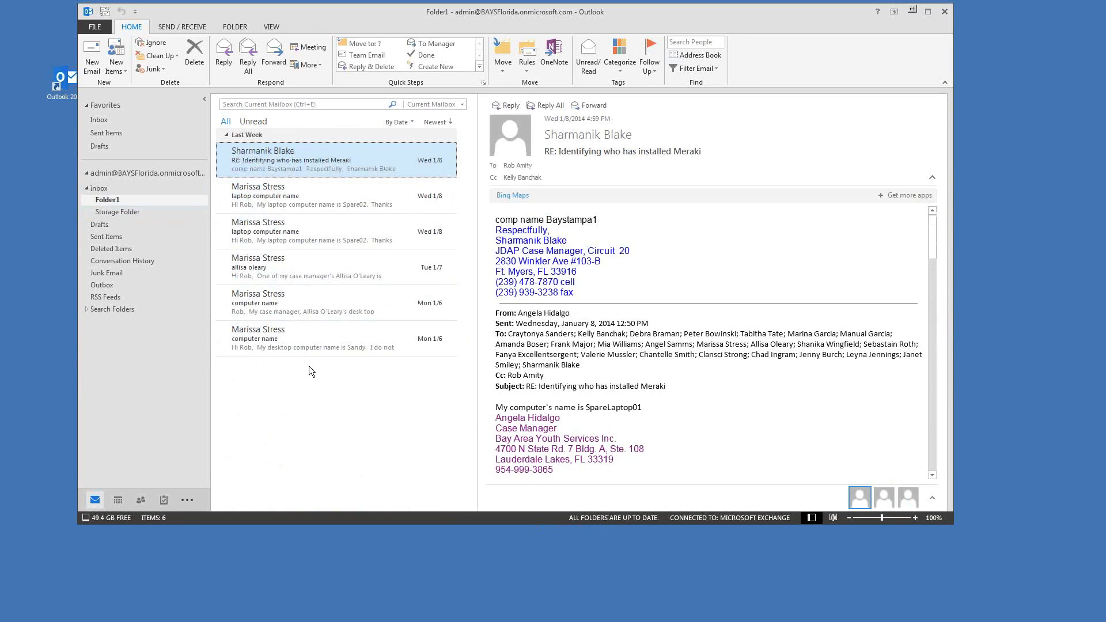
pyautogui.click(98, 190)
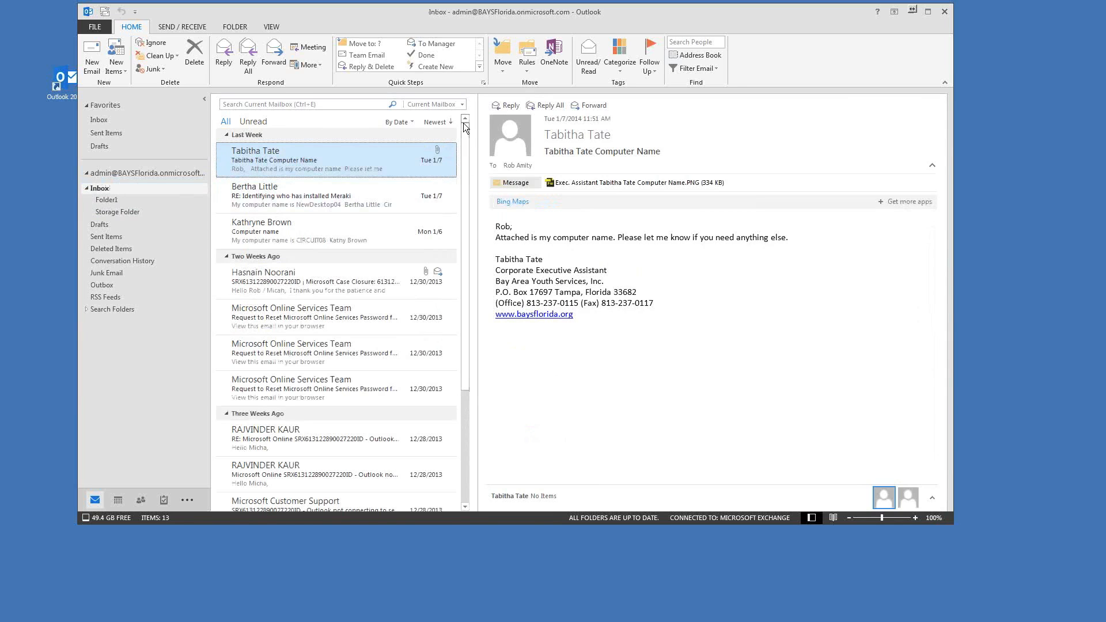
pyautogui.moveTo(569, 22); pyautogui.dragTo(590, 32)
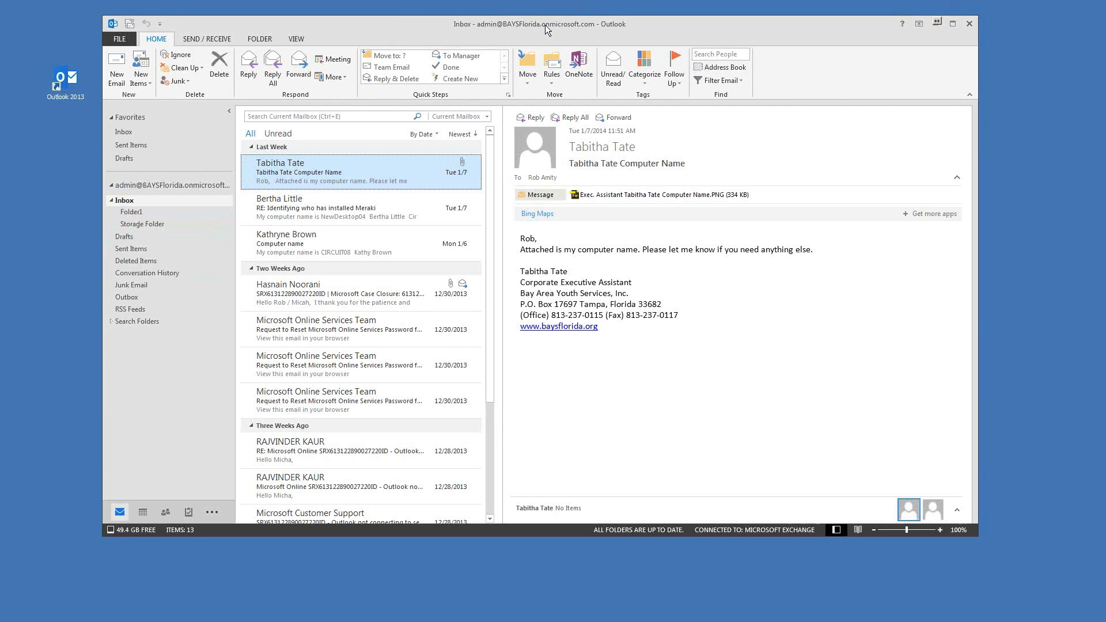
pyautogui.moveTo(470, 22); pyautogui.dragTo(476, 25)
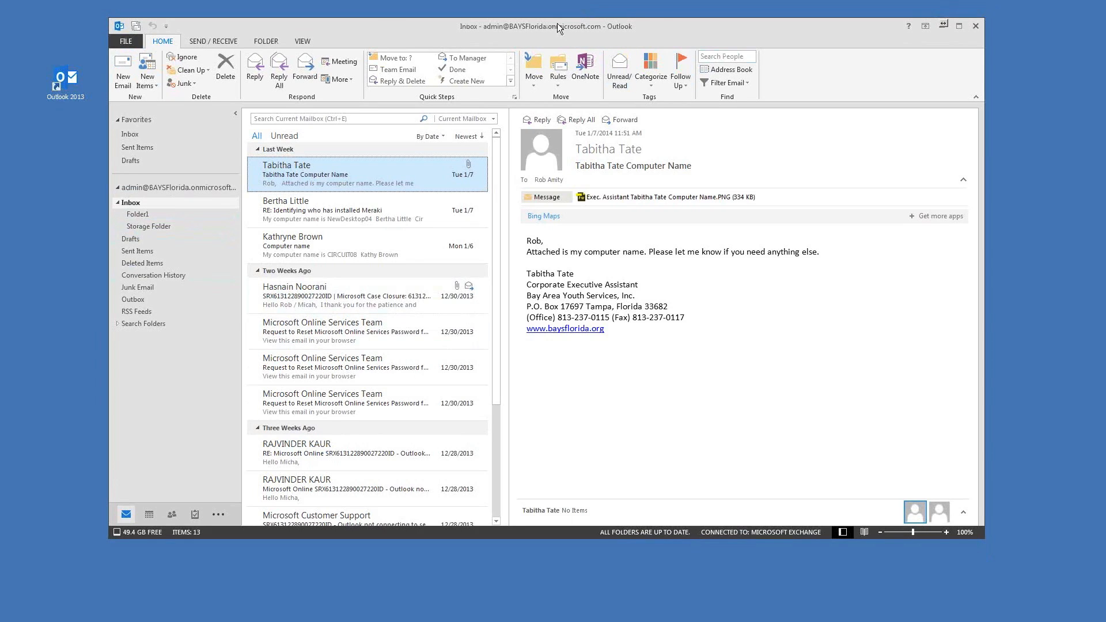
pyautogui.moveTo(555, 23); pyautogui.dragTo(572, 22)
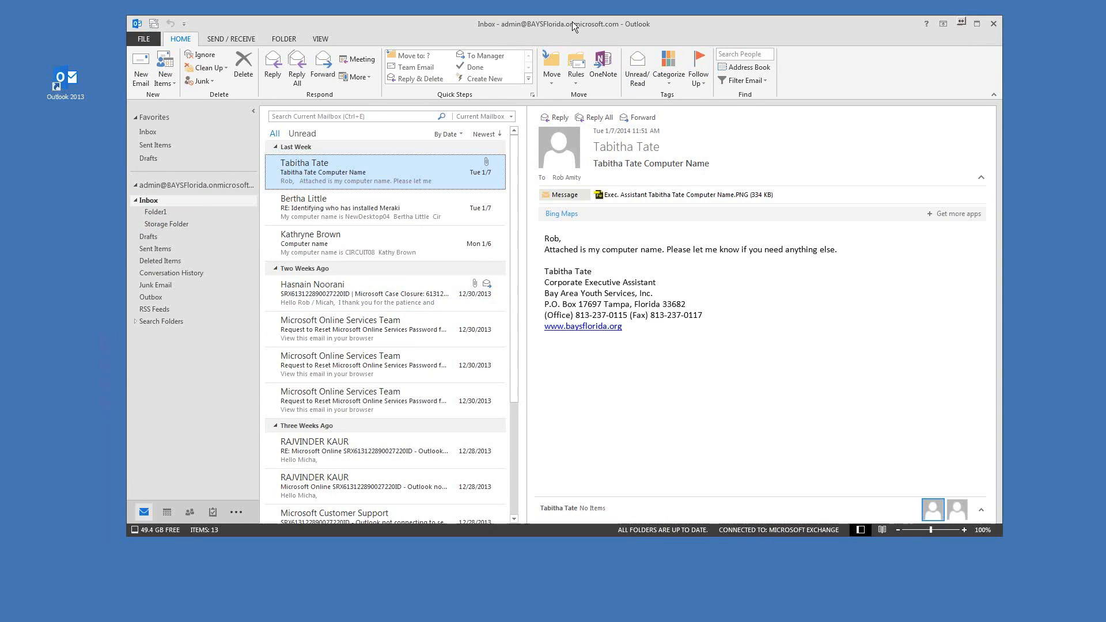
pyautogui.moveTo(465, 25); pyautogui.dragTo(447, 19)
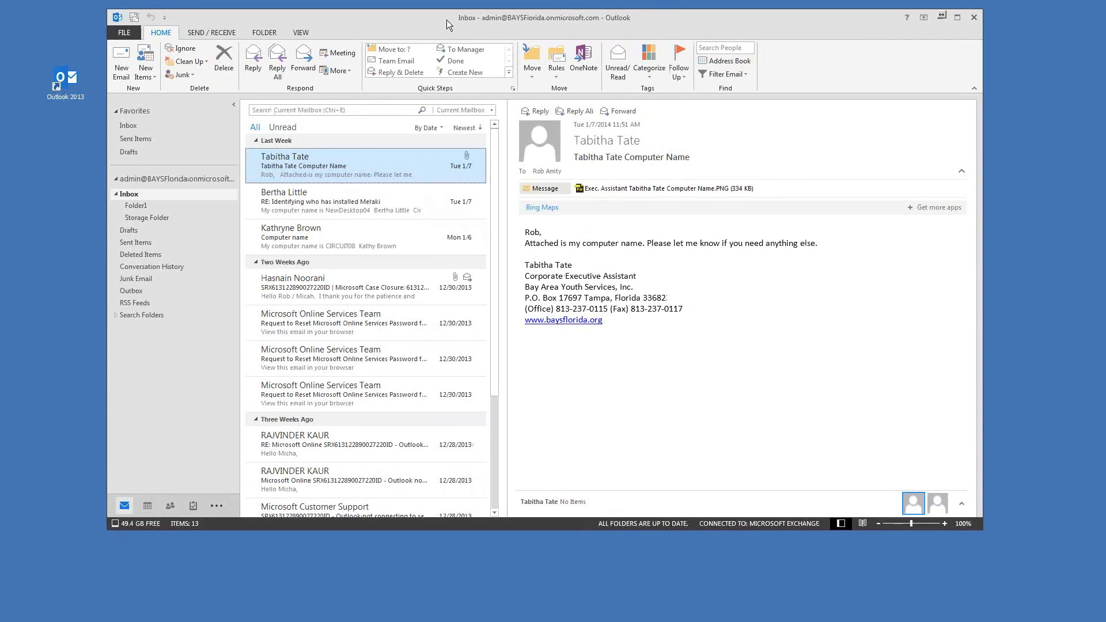
pyautogui.moveTo(422, 21); pyautogui.dragTo(433, 21)
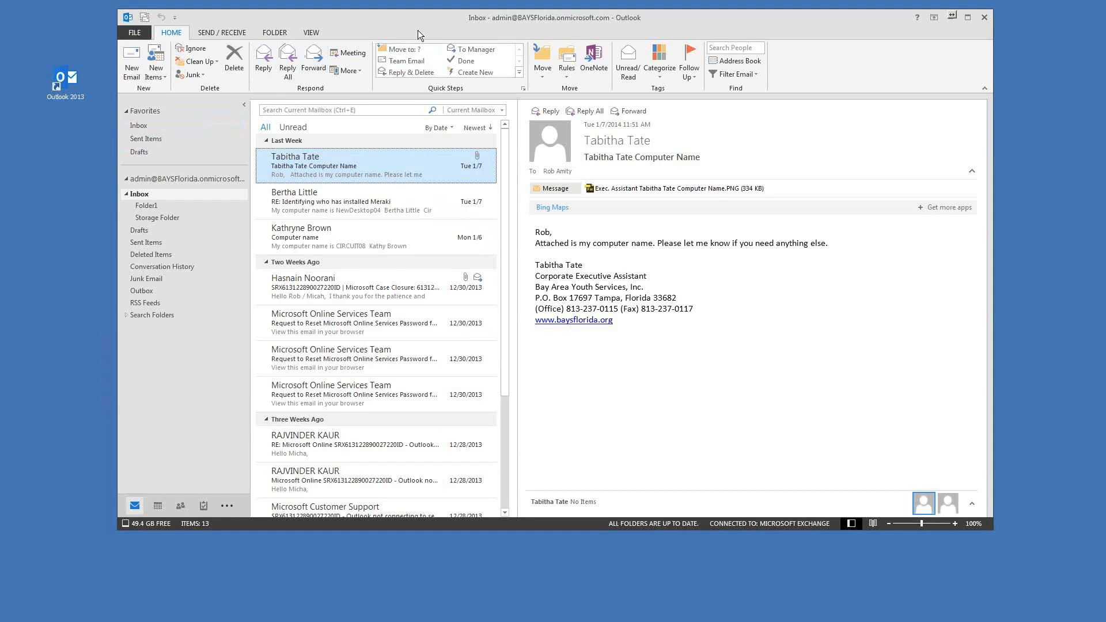
pyautogui.moveTo(415, 33); pyautogui.dragTo(419, 40)
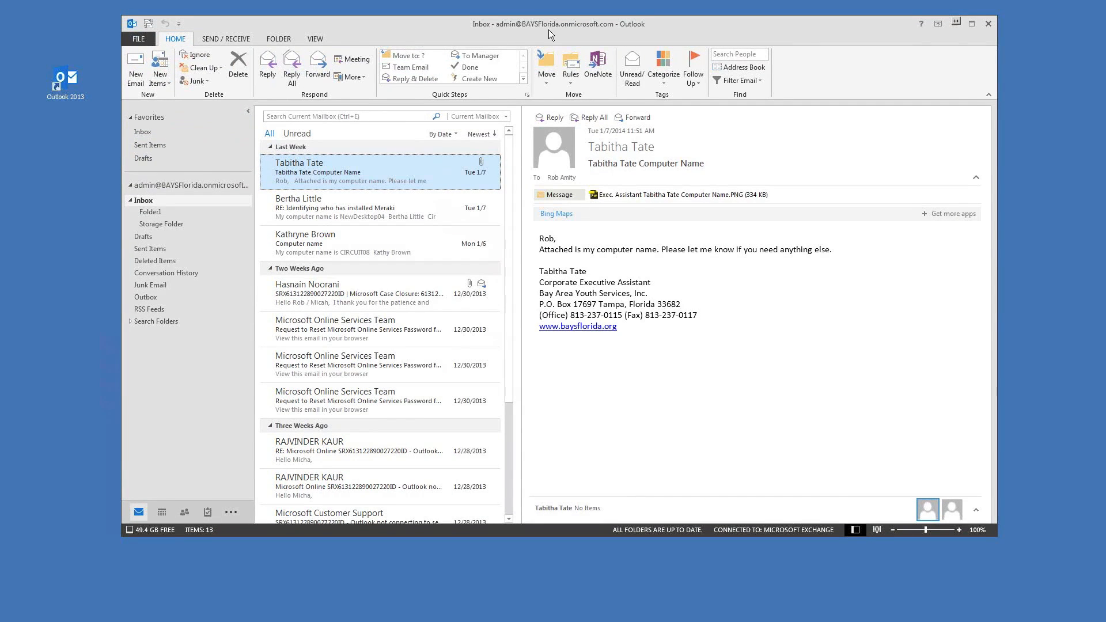
pyautogui.moveTo(548, 30); pyautogui.dragTo(543, 31)
pyautogui.click(145, 205)
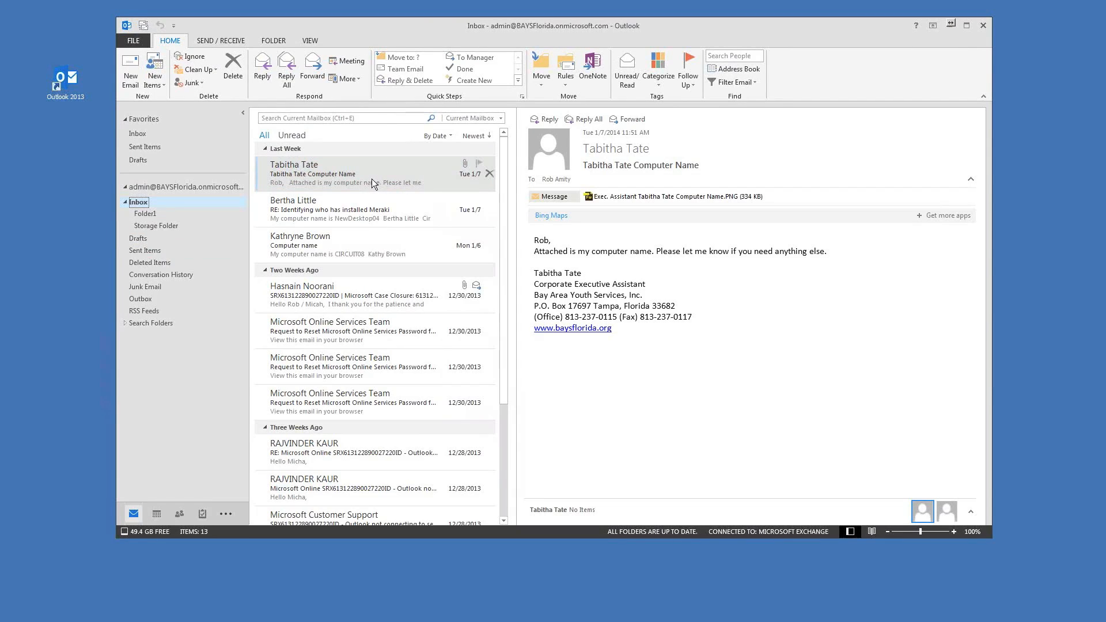
# Step: Give the Computer Name message a custom follow-up flag for Wednesday, January 15, 2014, reminder off
pyautogui.rightClick(332, 168)
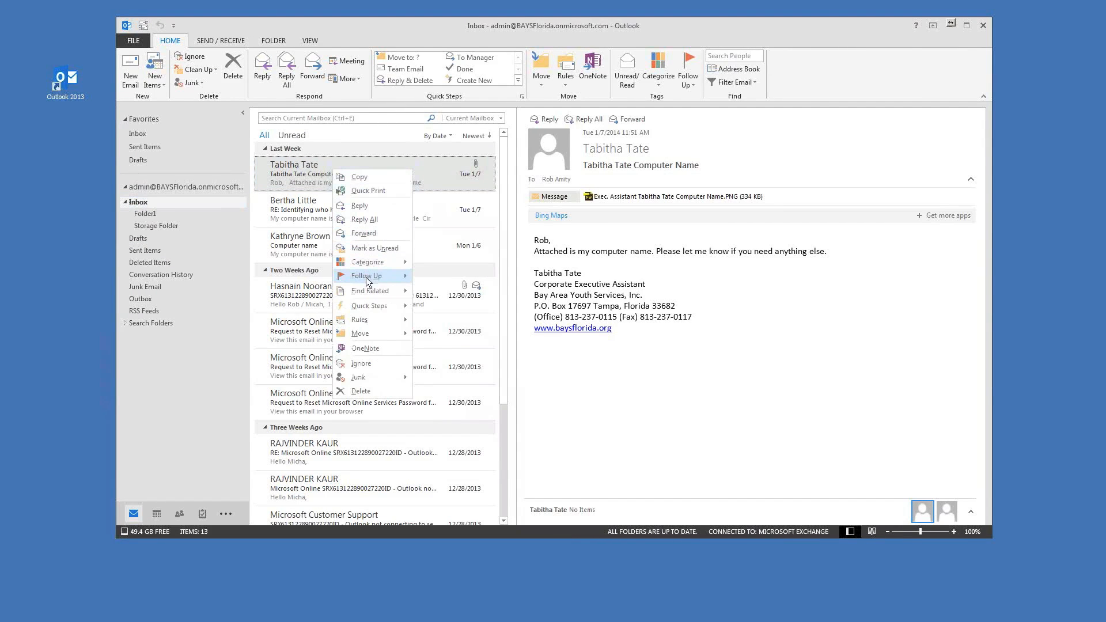
pyautogui.moveTo(379, 278)
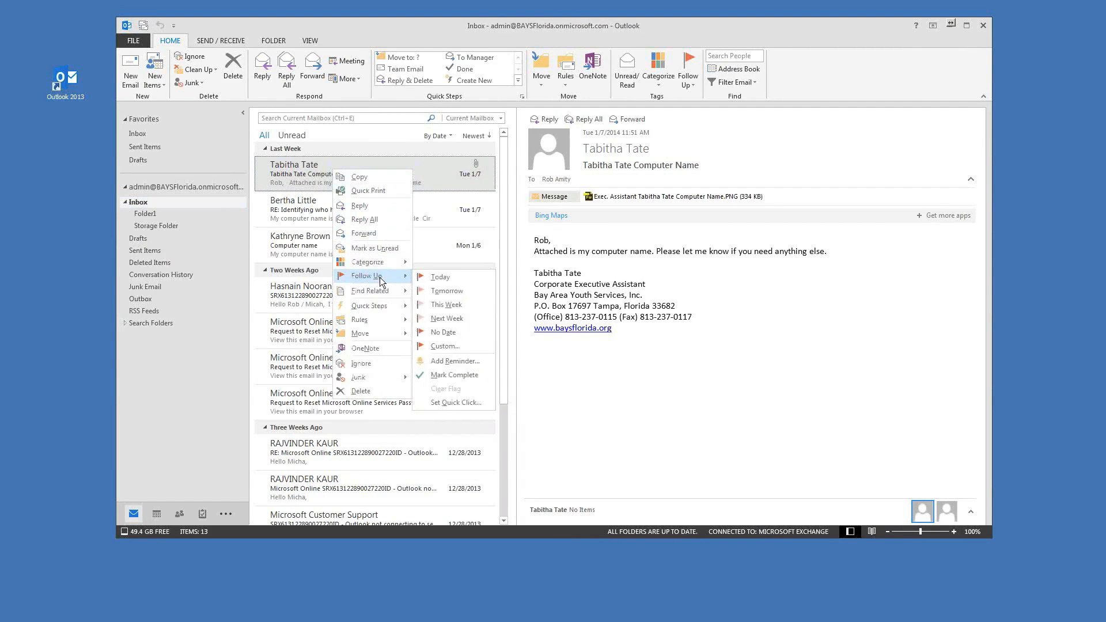
pyautogui.click(444, 346)
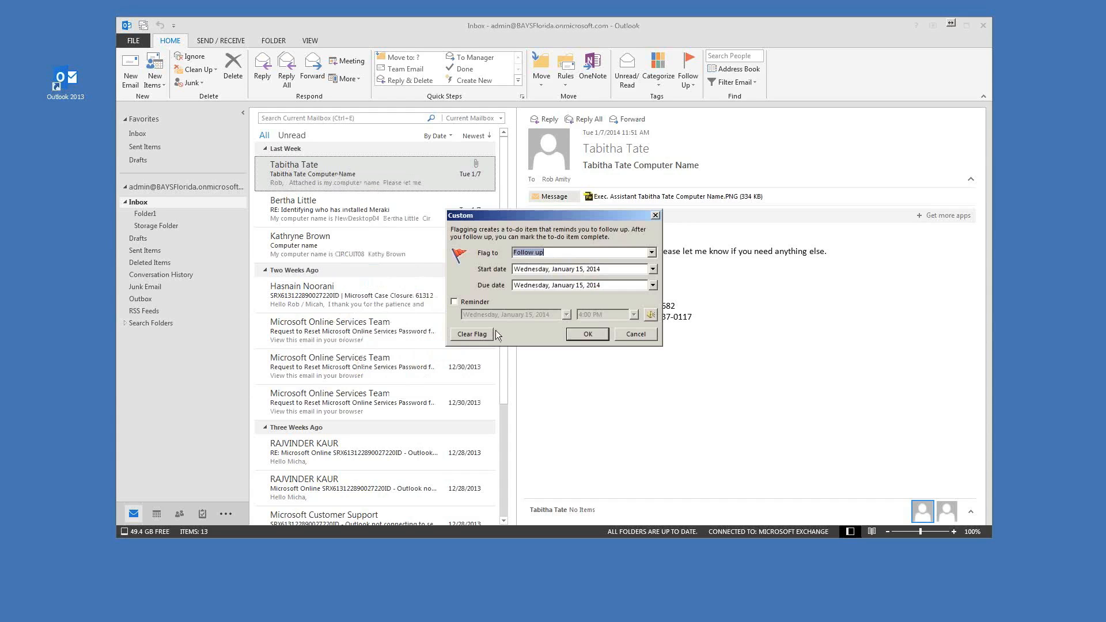
pyautogui.click(654, 269)
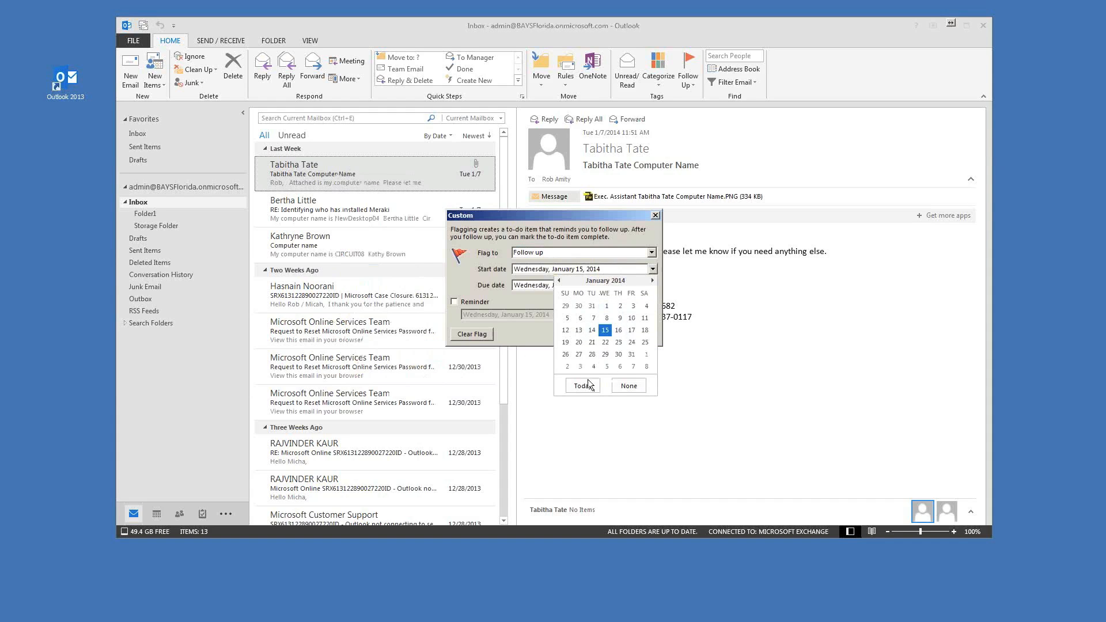
pyautogui.moveTo(535, 213); pyautogui.dragTo(479, 197)
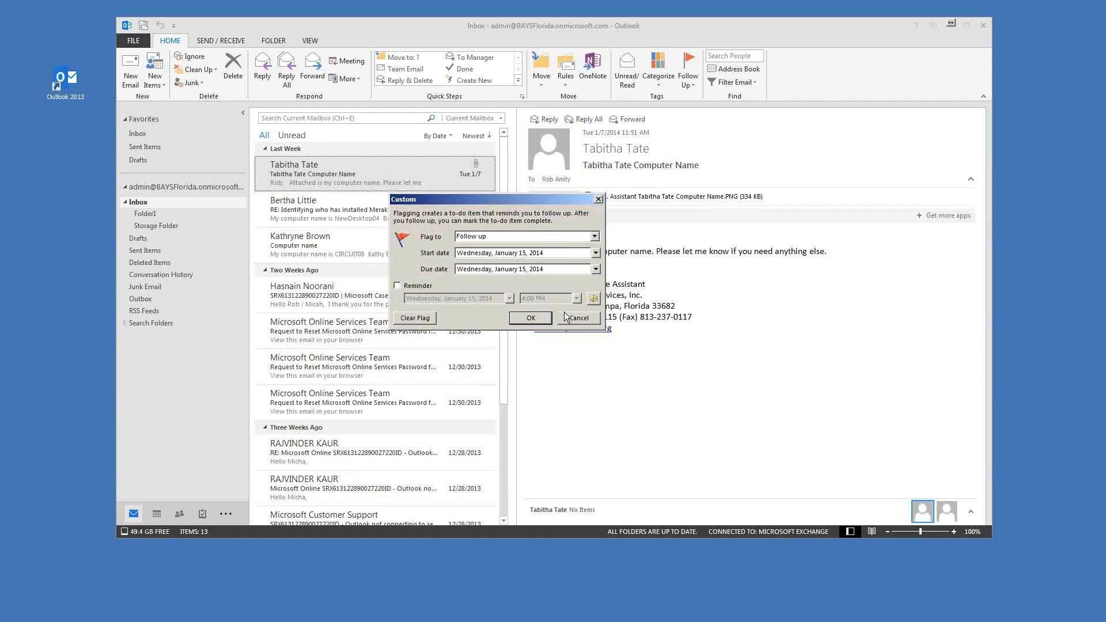
pyautogui.click(417, 286)
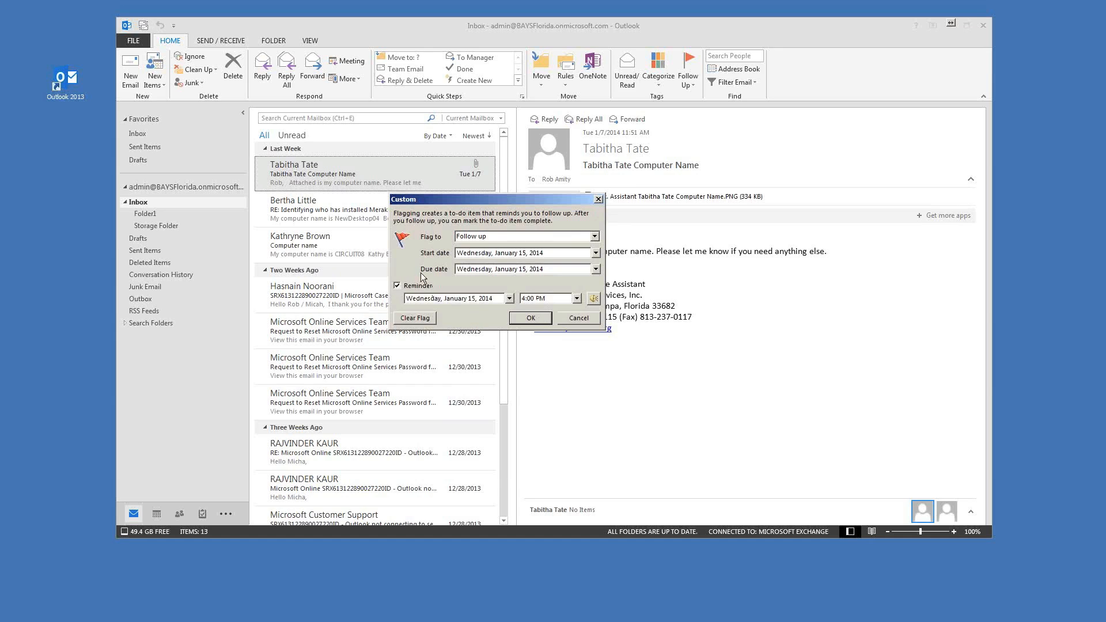
pyautogui.click(596, 299)
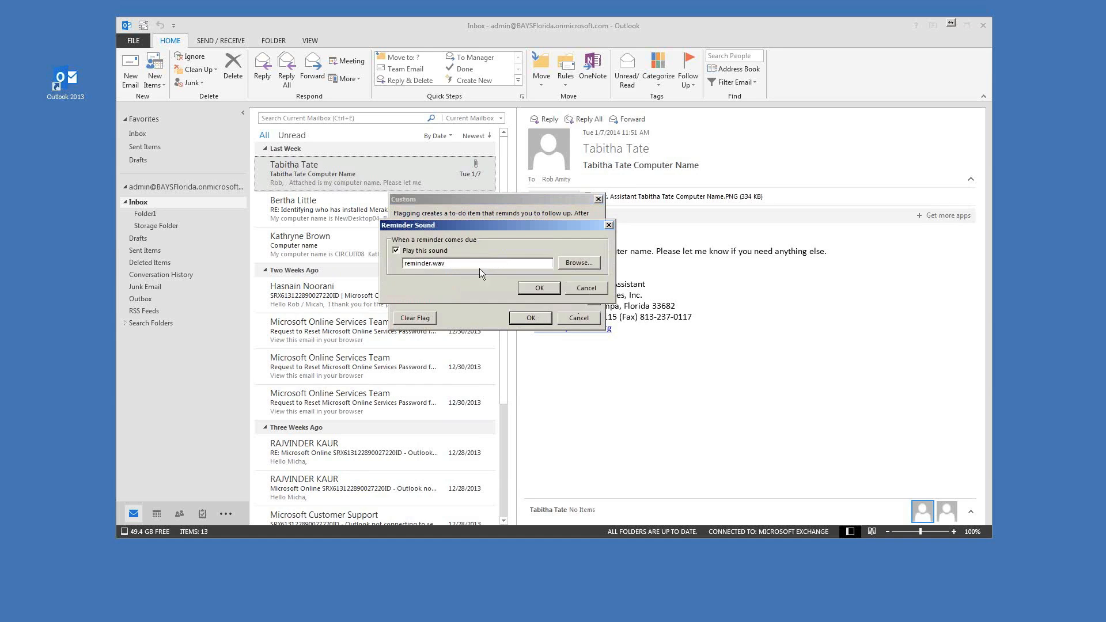
pyautogui.click(598, 288)
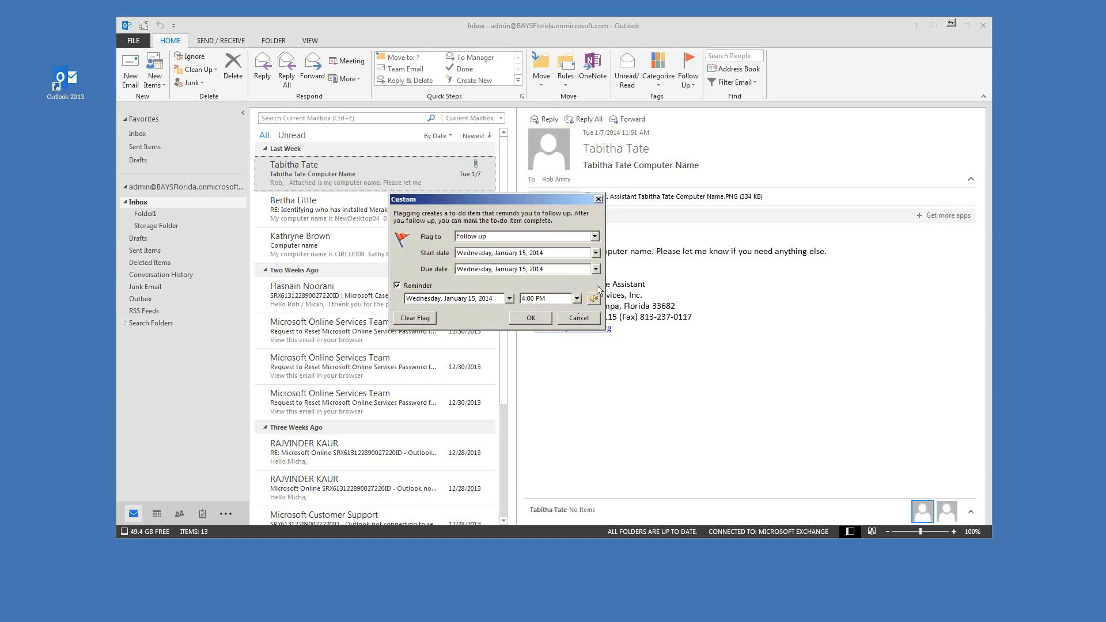
pyautogui.click(416, 287)
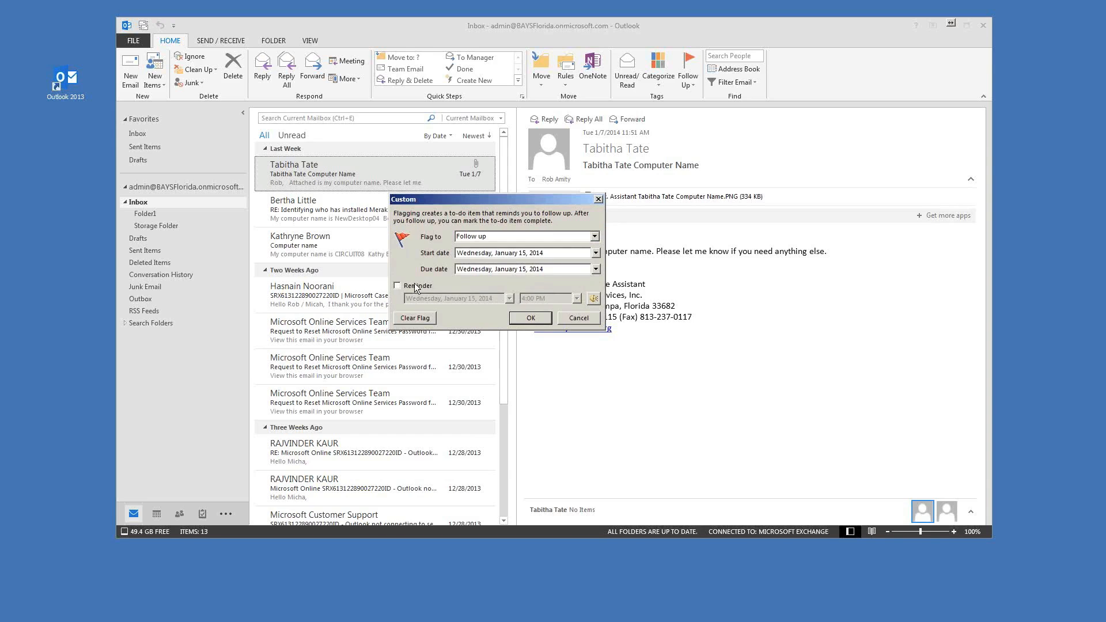
pyautogui.click(527, 321)
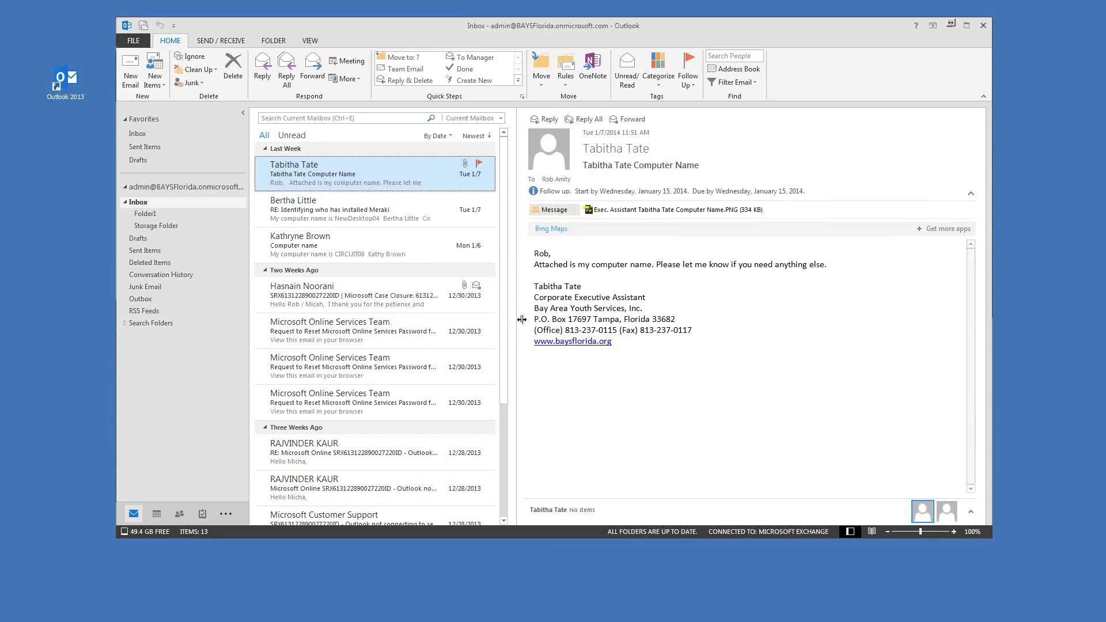
# Step: Mark the computer-name message's follow-up flag as complete
pyautogui.click(478, 163)
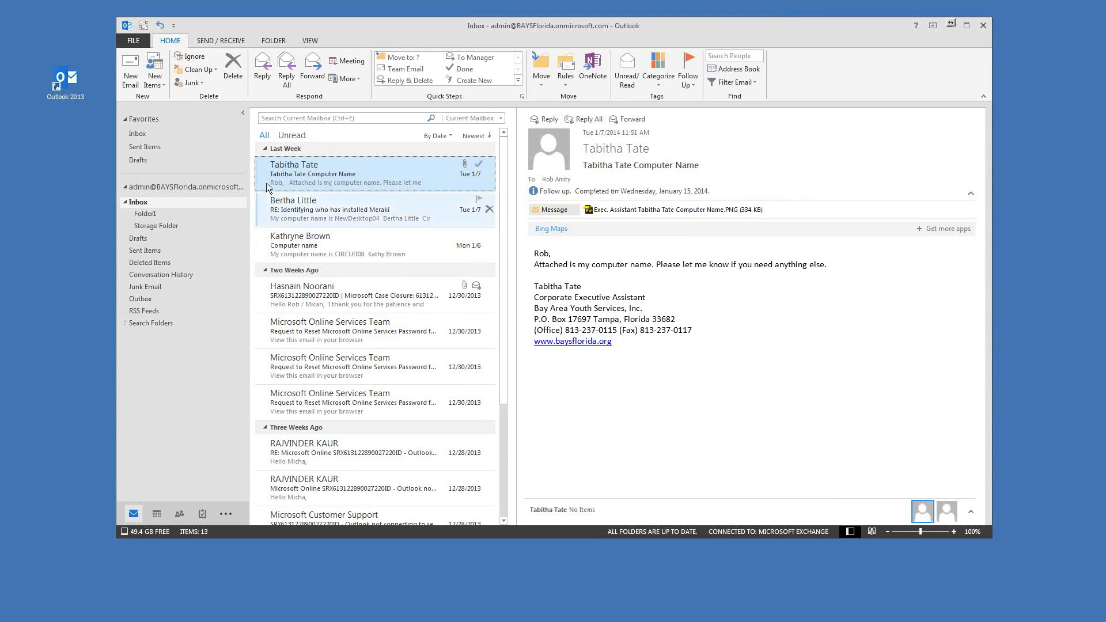
pyautogui.click(395, 204)
pyautogui.click(388, 178)
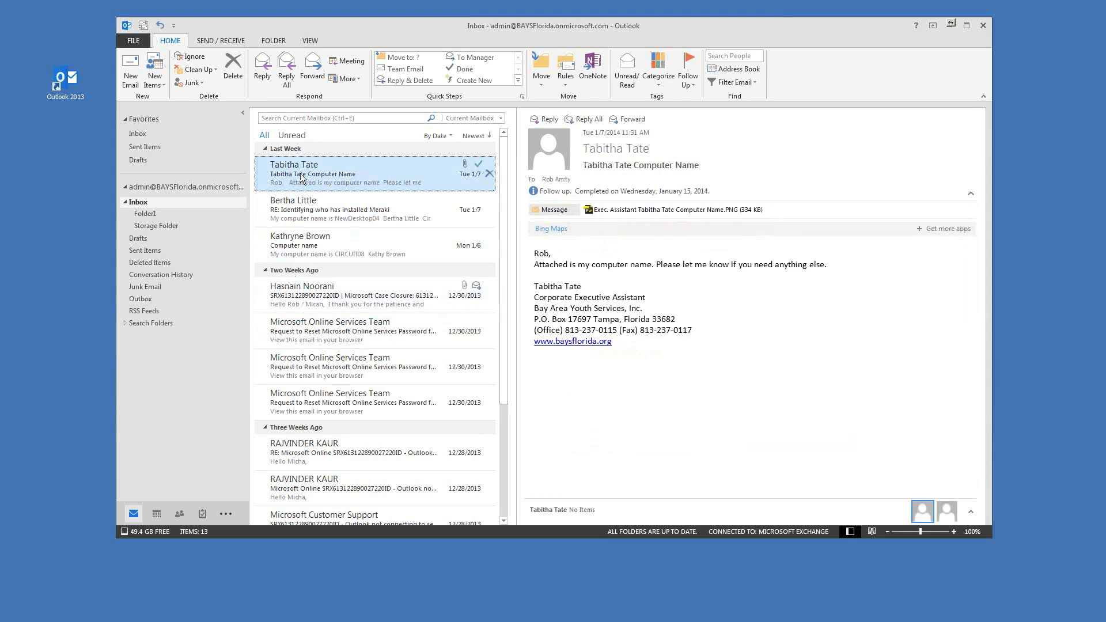
# Step: Delete the completed message, leaving the Meraki reply selected in a 12-item Inbox
pyautogui.press('Delete')
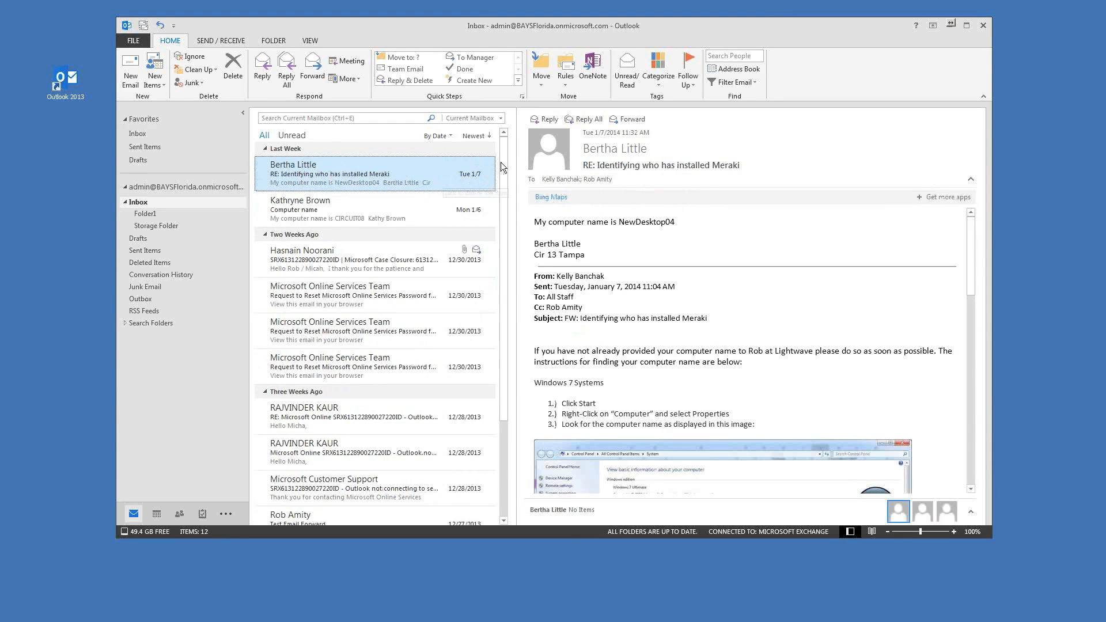
pyautogui.moveTo(517, 36); pyautogui.dragTo(495, 32)
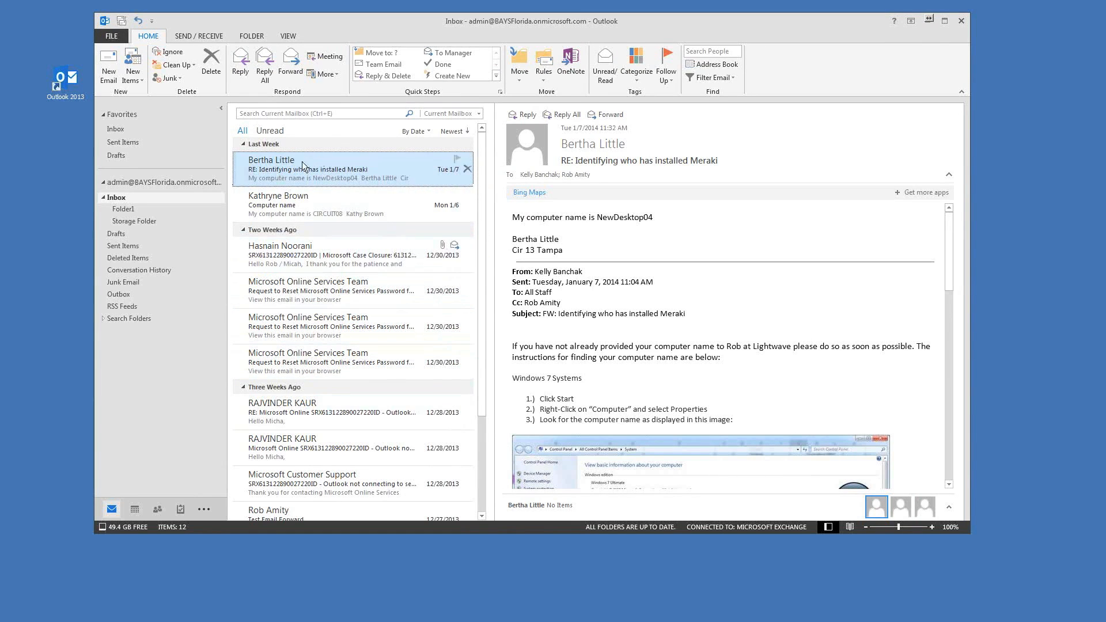
pyautogui.click(313, 209)
pyautogui.click(317, 180)
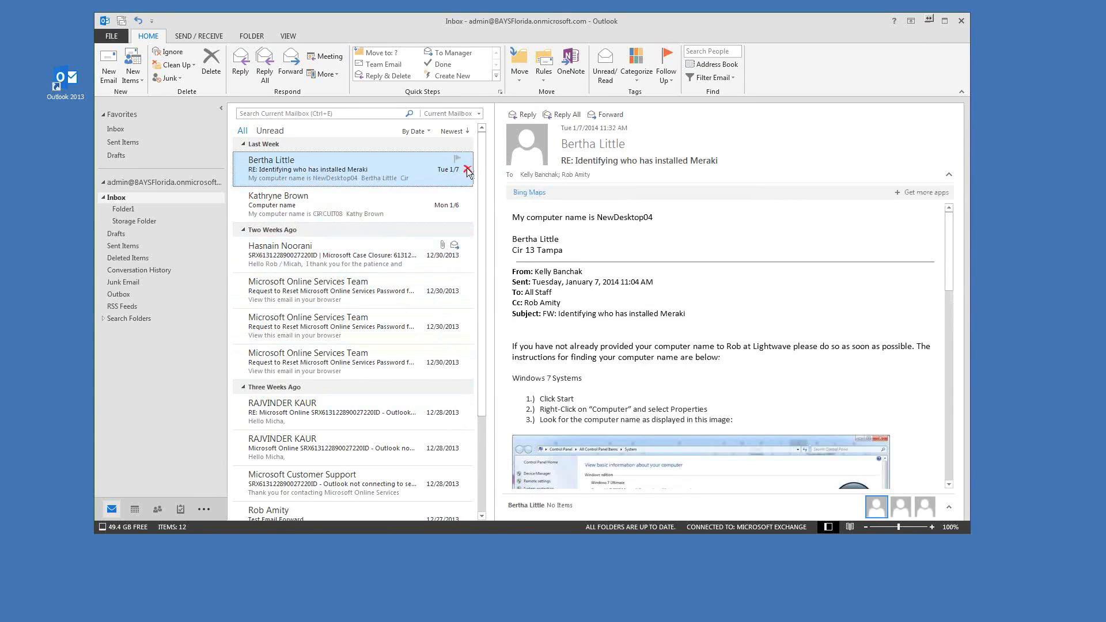
pyautogui.moveTo(527, 20); pyautogui.dragTo(543, 18)
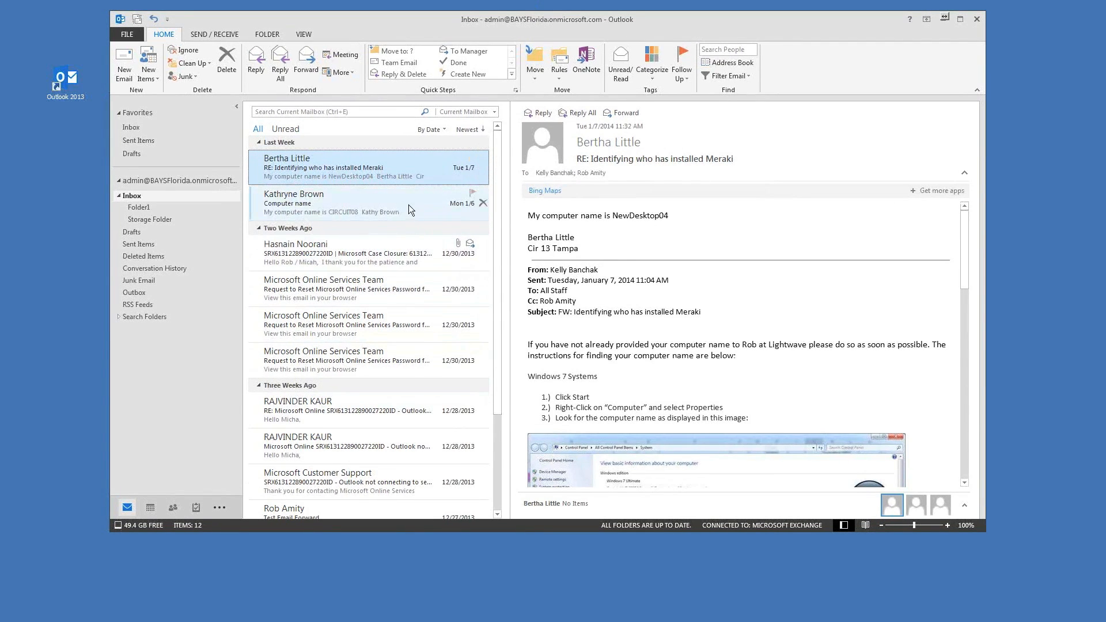
pyautogui.moveTo(538, 27); pyautogui.dragTo(550, 20)
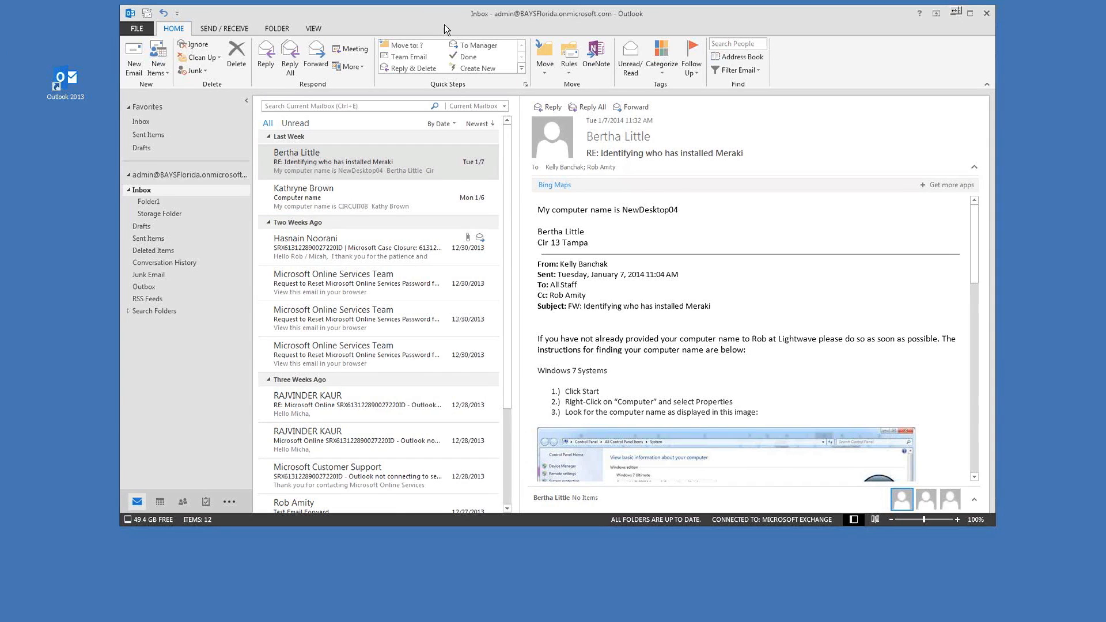
# Step: Visit the Calendar, Mail, Contacts and Tasks views, ending on the Calendar
pyautogui.moveTo(444, 24); pyautogui.dragTo(399, 22)
pyautogui.moveTo(120, 500)
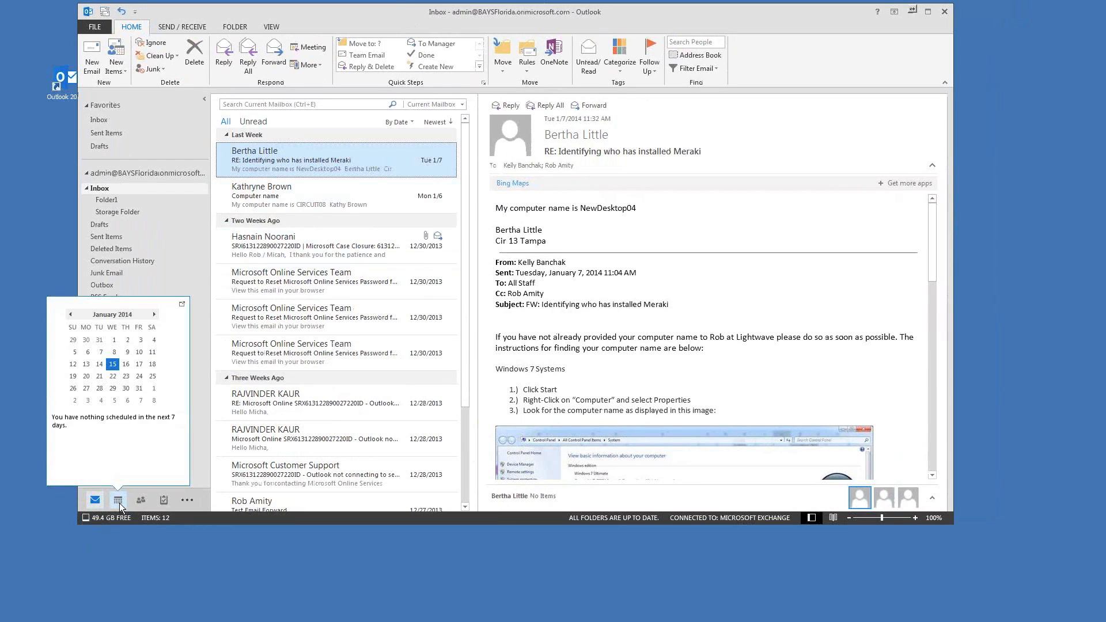
pyautogui.click(118, 501)
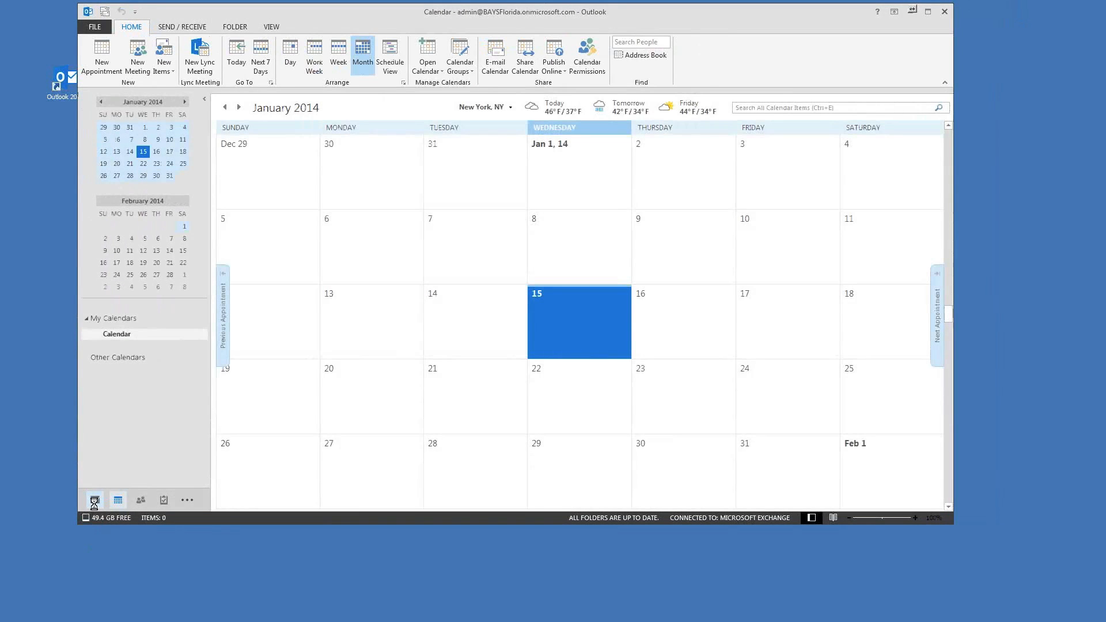
pyautogui.click(94, 500)
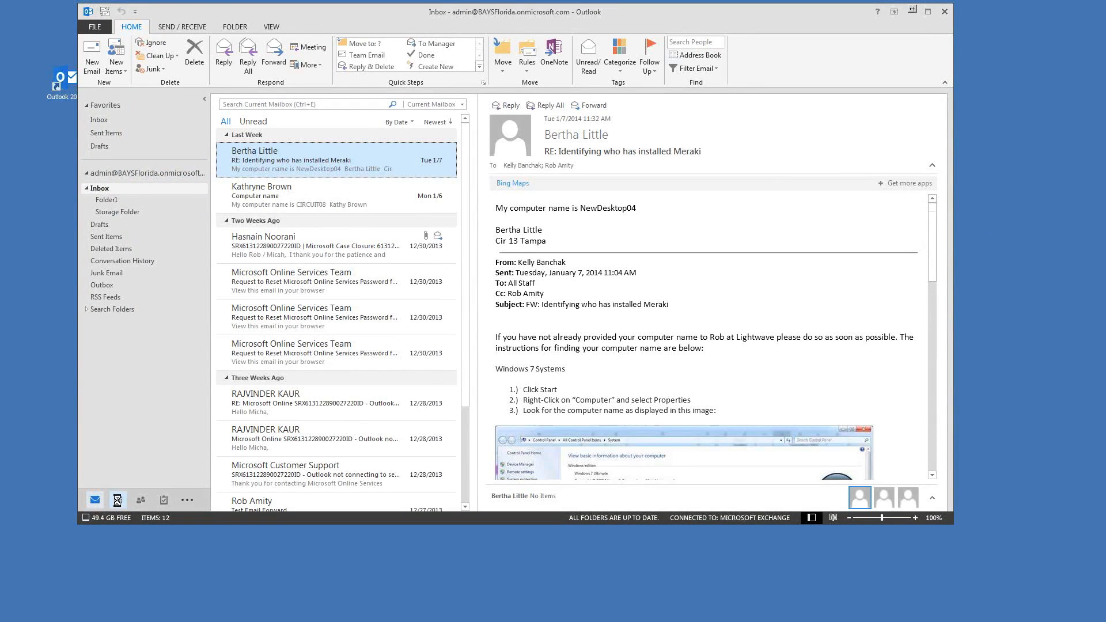
pyautogui.click(116, 500)
pyautogui.click(145, 500)
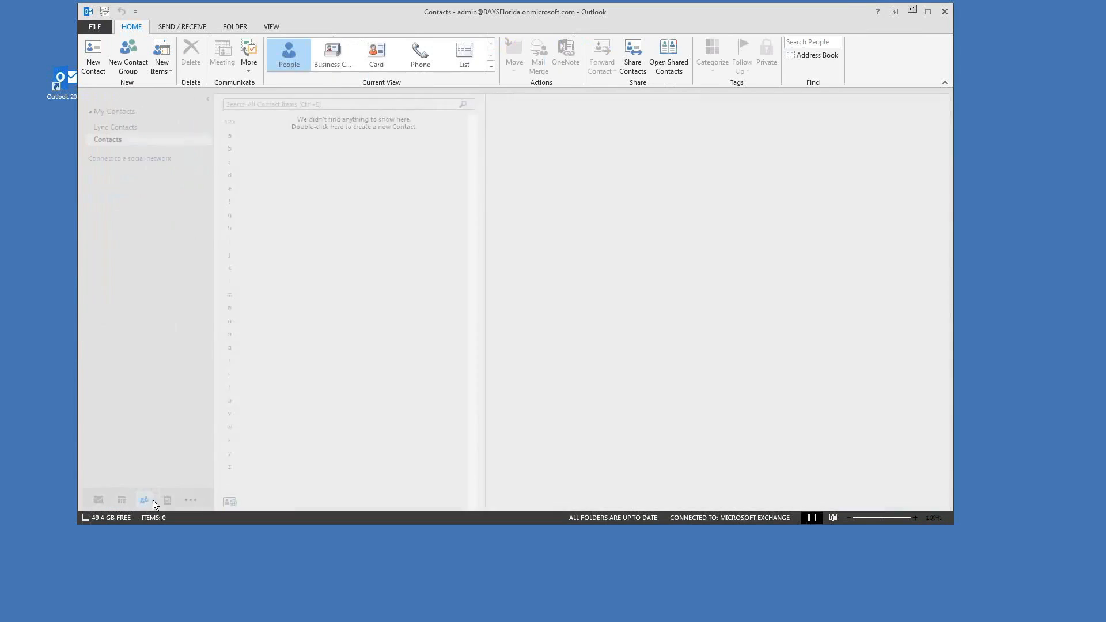
pyautogui.click(165, 500)
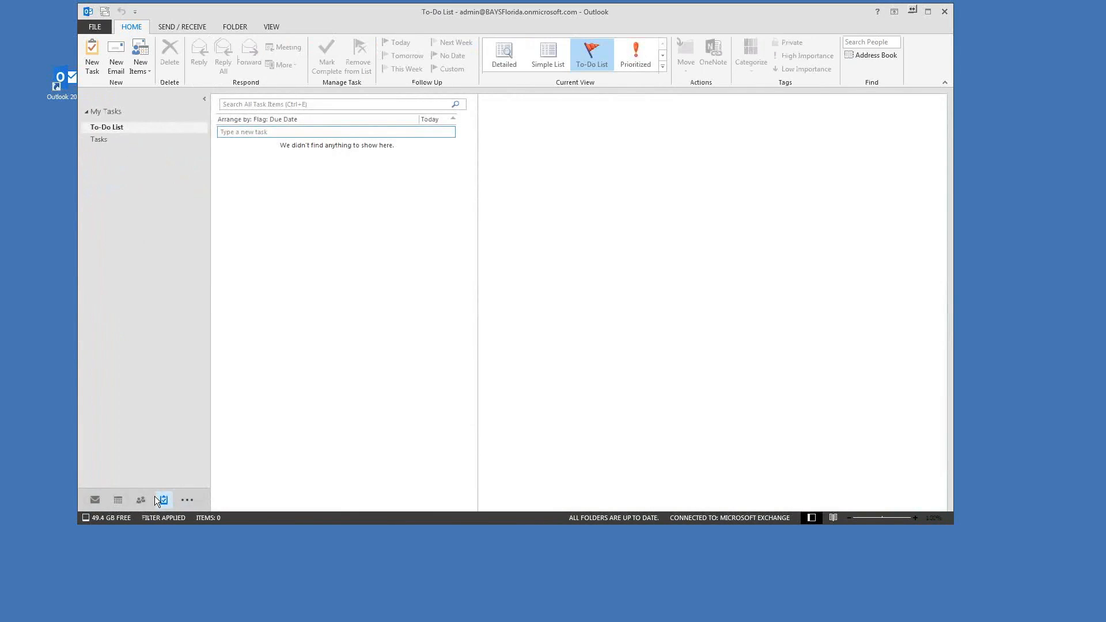
pyautogui.moveTo(120, 501)
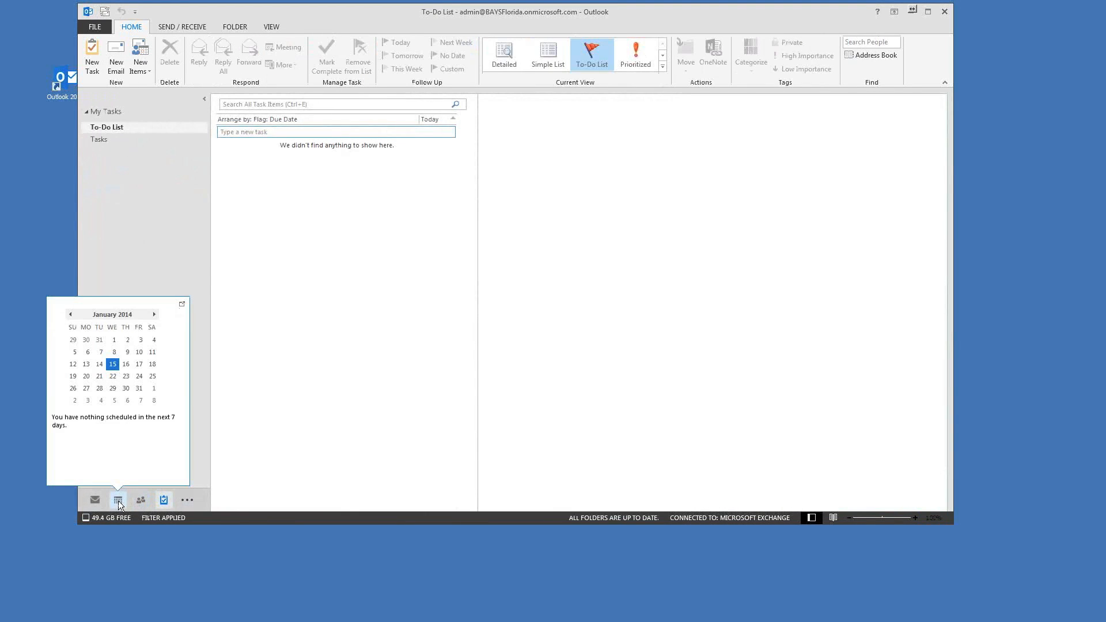
pyautogui.click(118, 500)
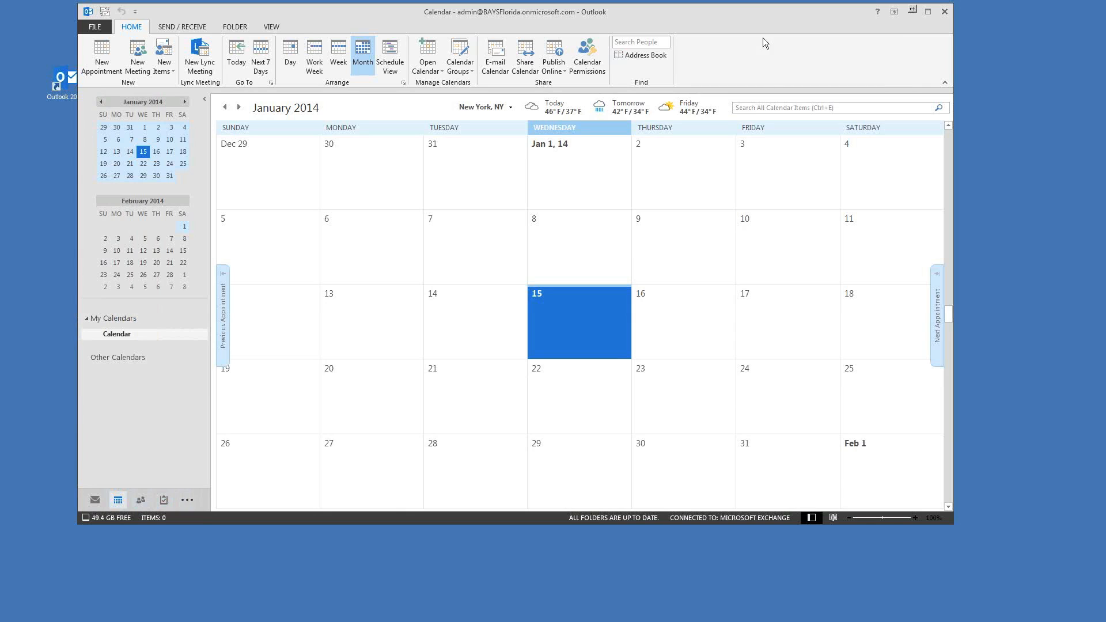
# Step: Select January 15, 2014 in the month grid and bring up its new-item options
pyautogui.click(558, 269)
pyautogui.click(581, 310)
pyautogui.click(499, 270)
pyautogui.click(583, 303)
pyautogui.click(115, 336)
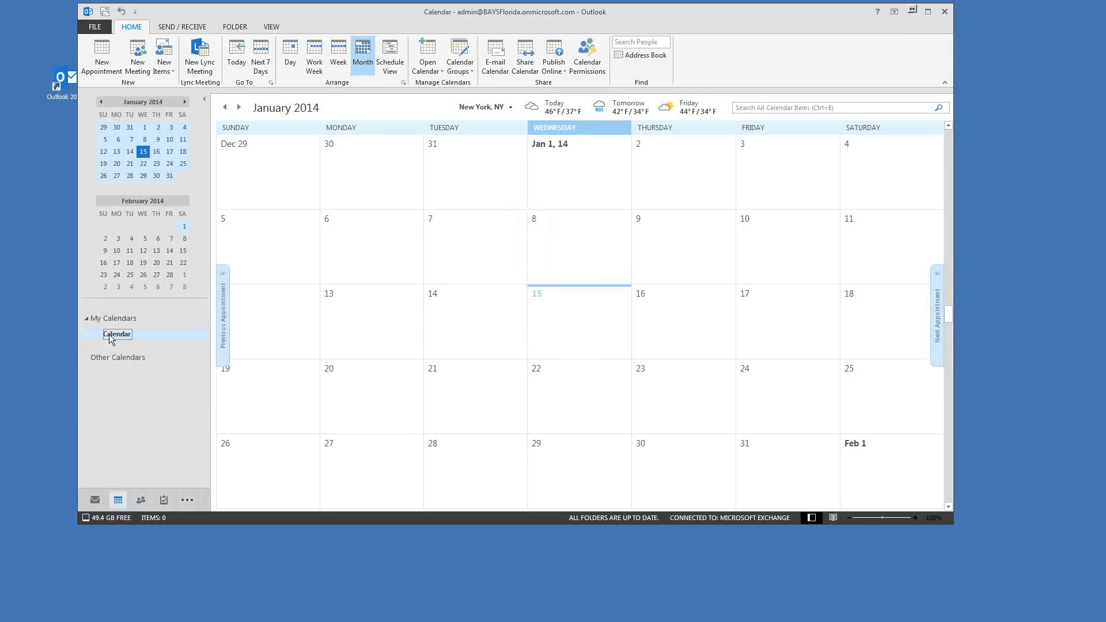
pyautogui.click(565, 303)
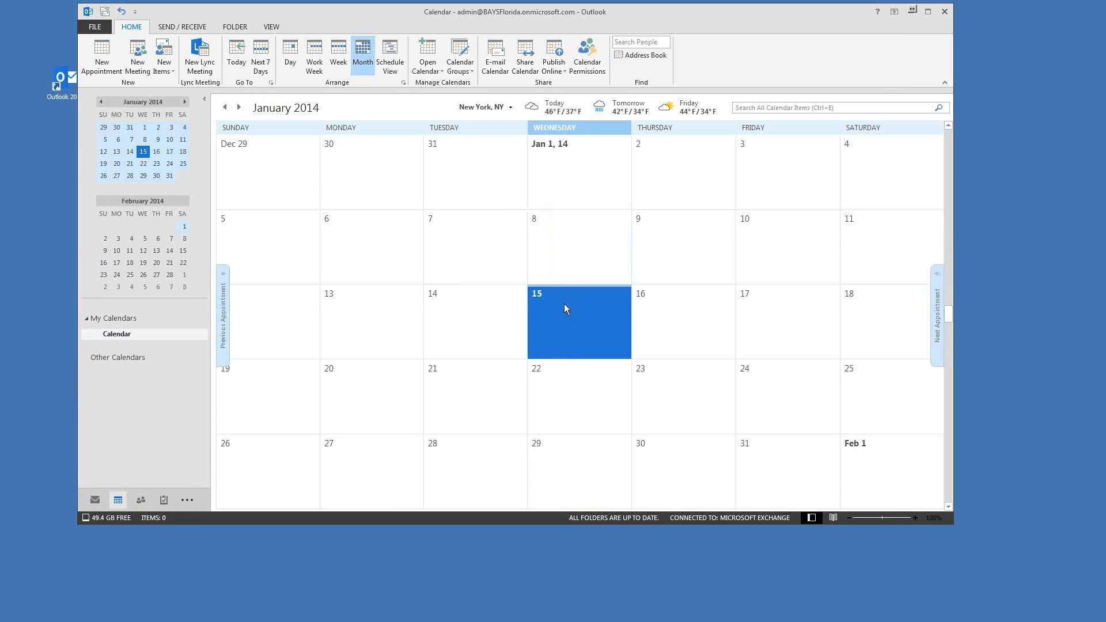
pyautogui.rightClick(553, 305)
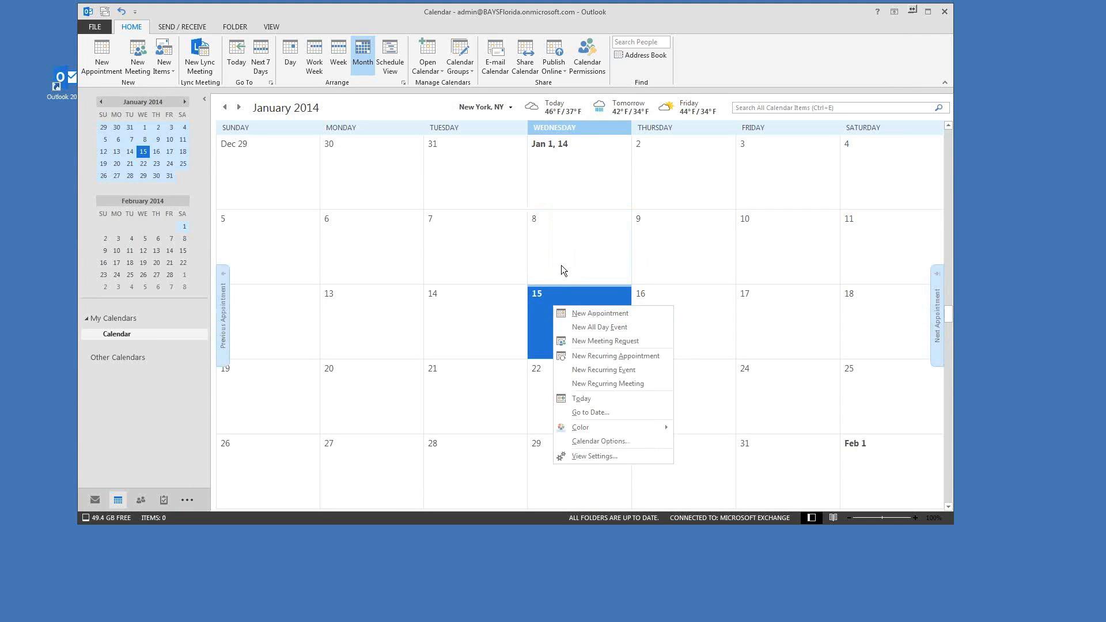
# Step: Start a new appointment on January 15 from the calendar's right-click options
pyautogui.click(551, 231)
pyautogui.rightClick(562, 318)
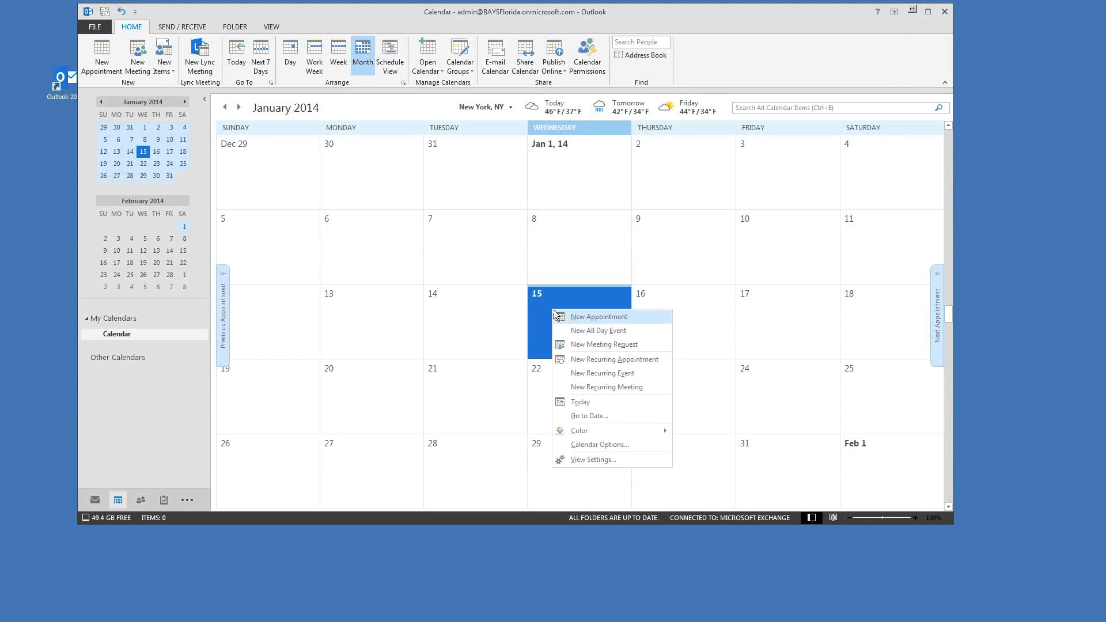
pyautogui.click(600, 313)
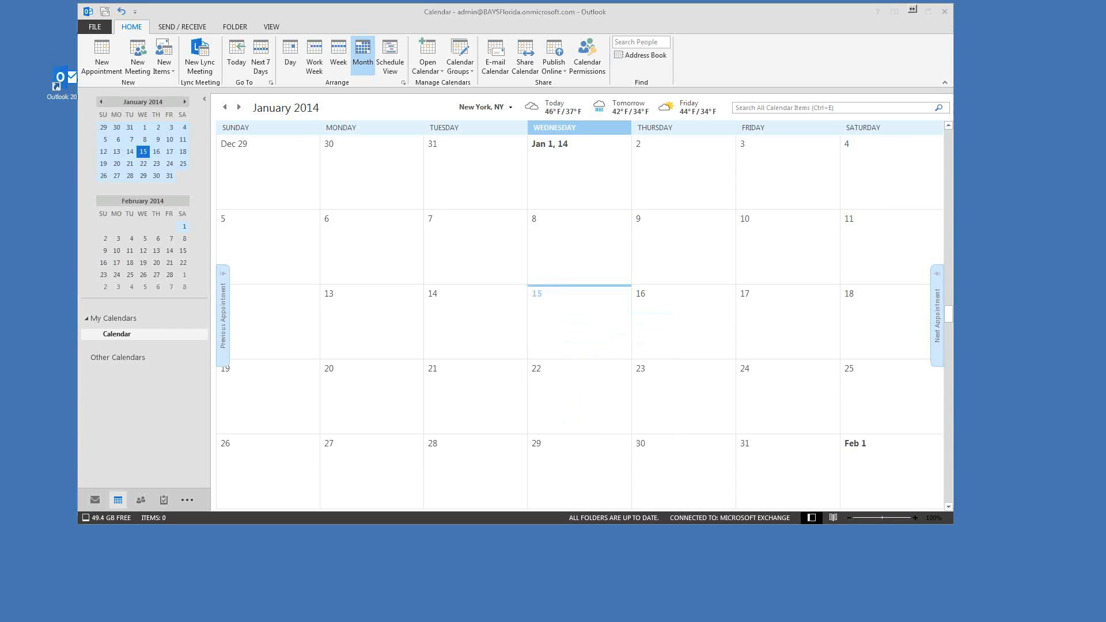
pyautogui.moveTo(0, 74); pyautogui.dragTo(505, 61)
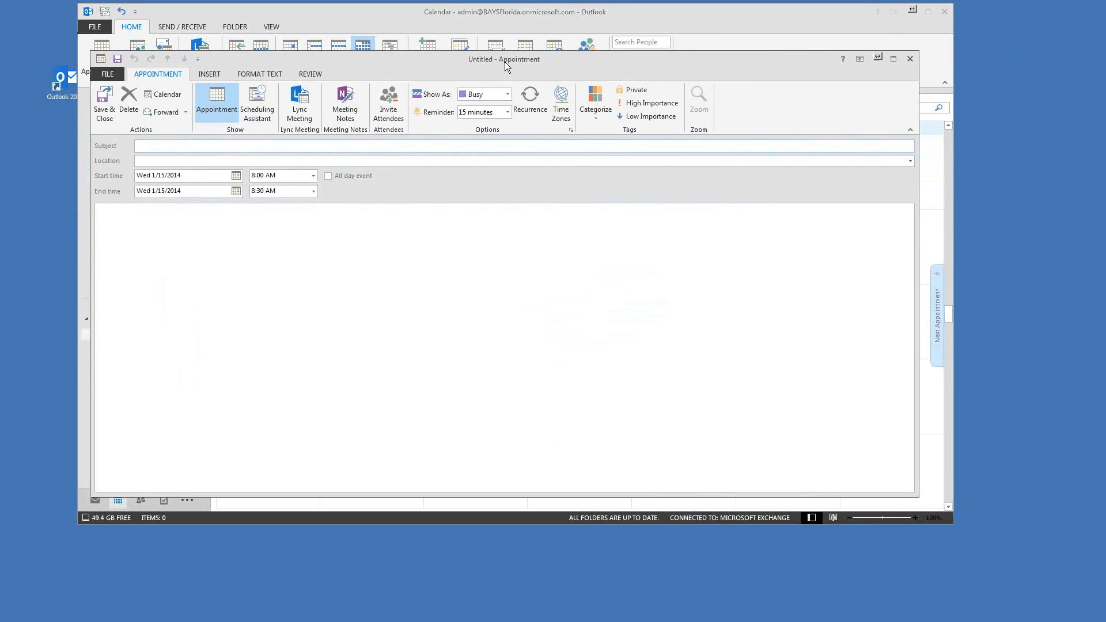
pyautogui.moveTo(505, 61); pyautogui.dragTo(521, 58)
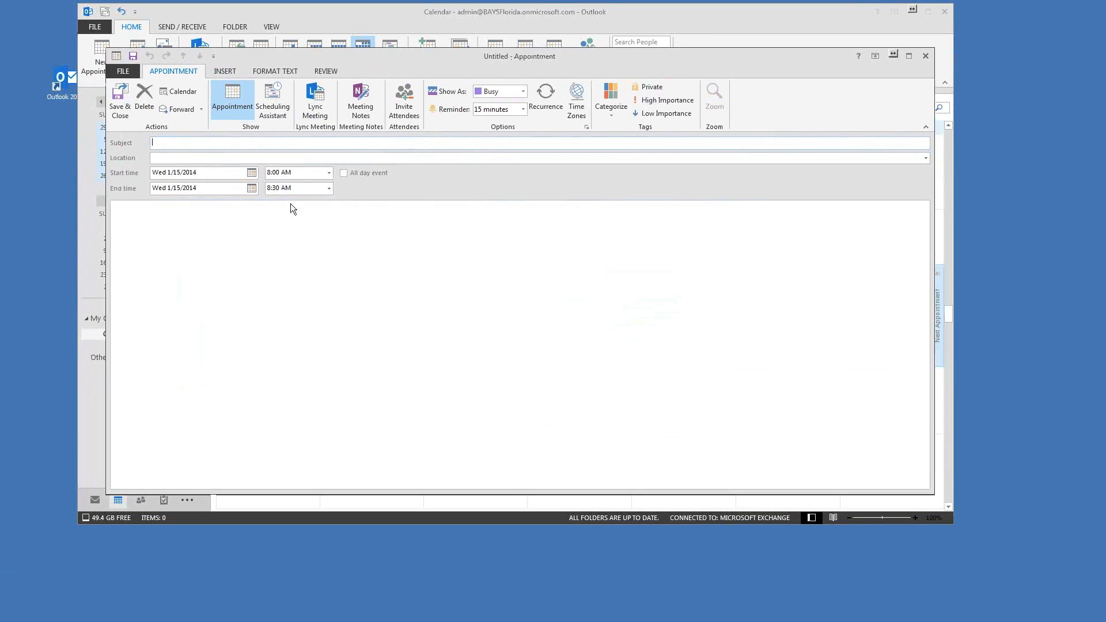
pyautogui.moveTo(397, 57)
pyautogui.mouseDown()
pyautogui.moveTo(369, 82)
pyautogui.moveTo(387, 66)
pyautogui.mouseUp()
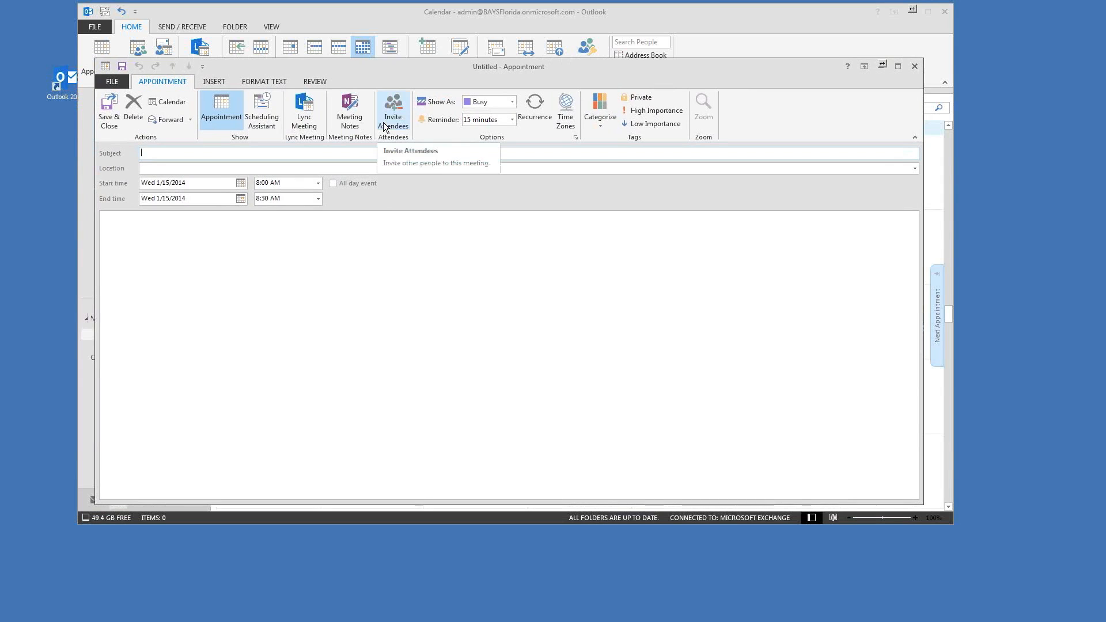
pyautogui.moveTo(393, 71); pyautogui.dragTo(409, 73)
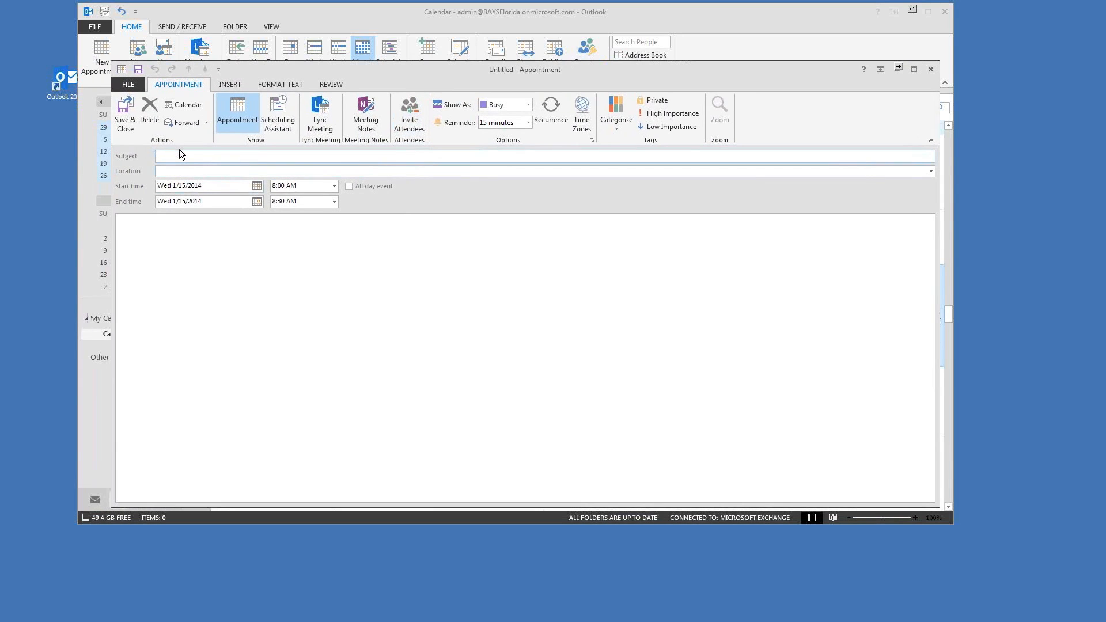
# Step: Title the appointment 'Pickup the kids from school' and set a 1 hour reminder
pyautogui.write('Pickup the kids from school')
pyautogui.press('Tab')
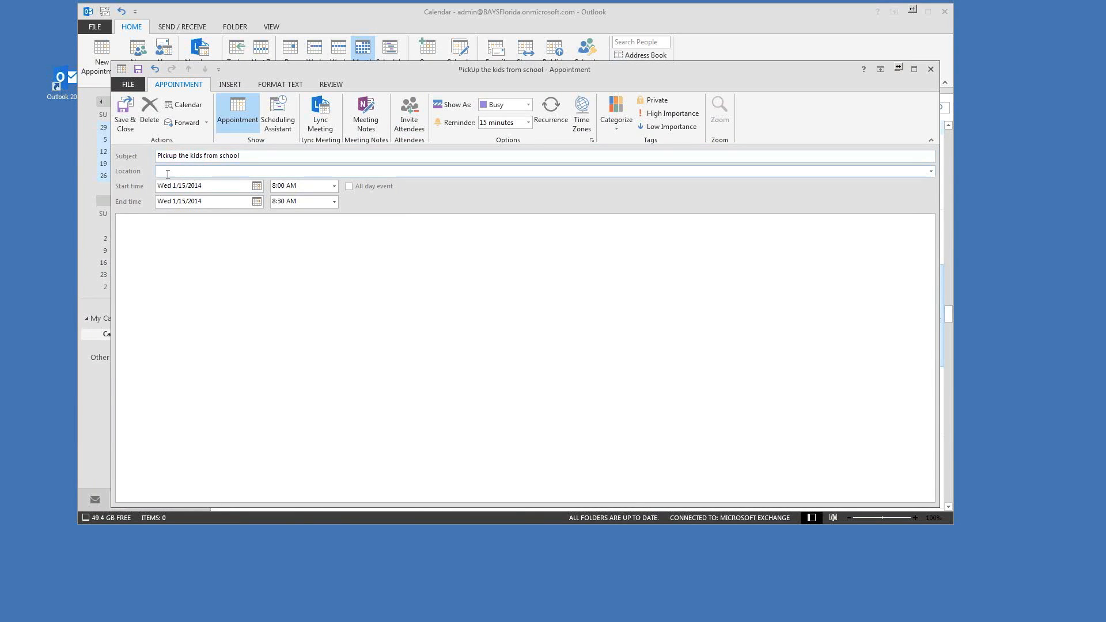
pyautogui.click(181, 235)
pyautogui.click(528, 122)
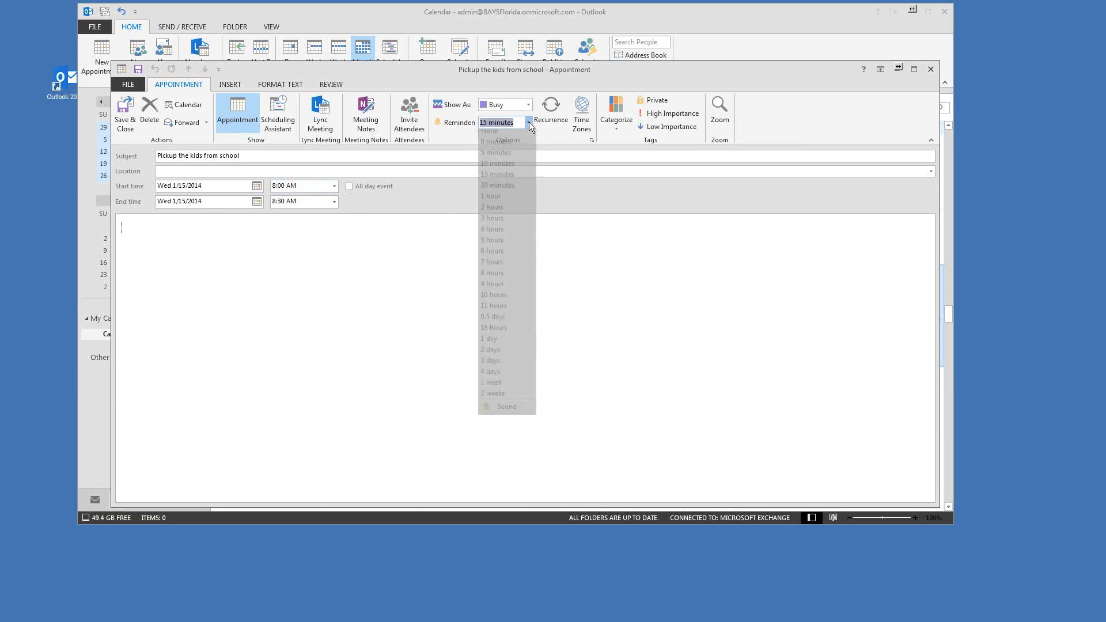
pyautogui.click(506, 201)
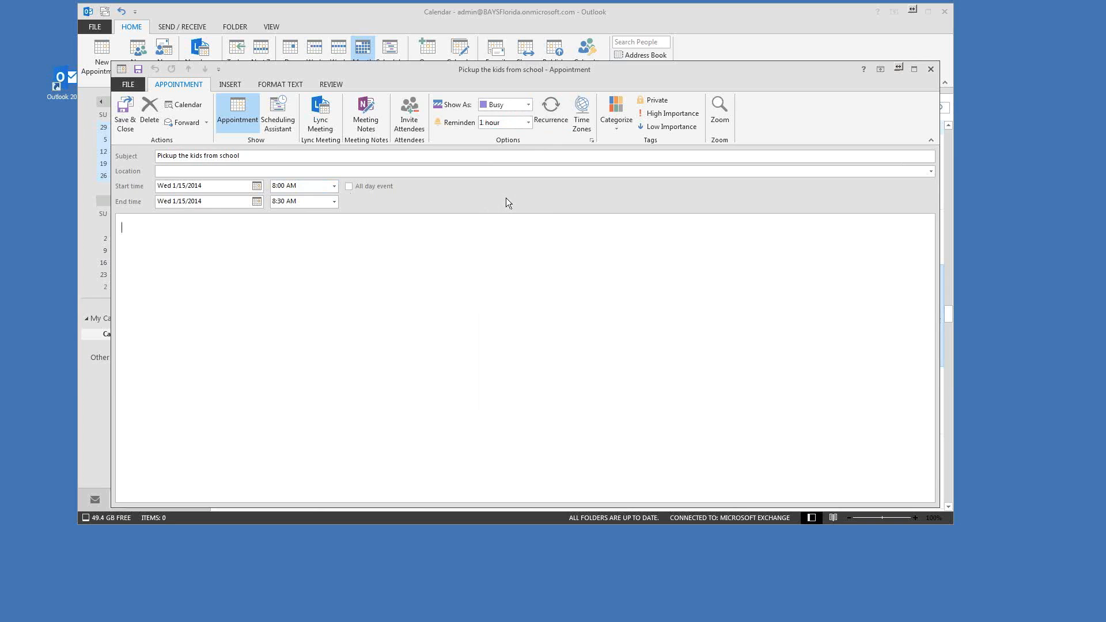
# Step: Set a 5-minute reminder and keep Show As on Busy after trying Tentative
pyautogui.click(527, 123)
pyautogui.click(486, 155)
pyautogui.click(528, 103)
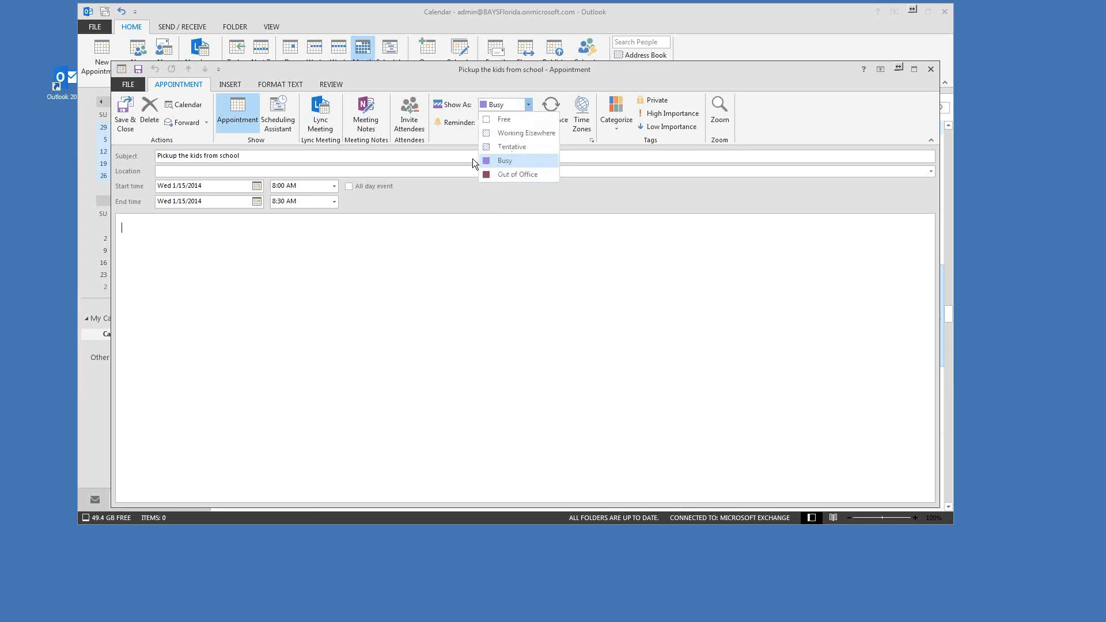
pyautogui.click(504, 150)
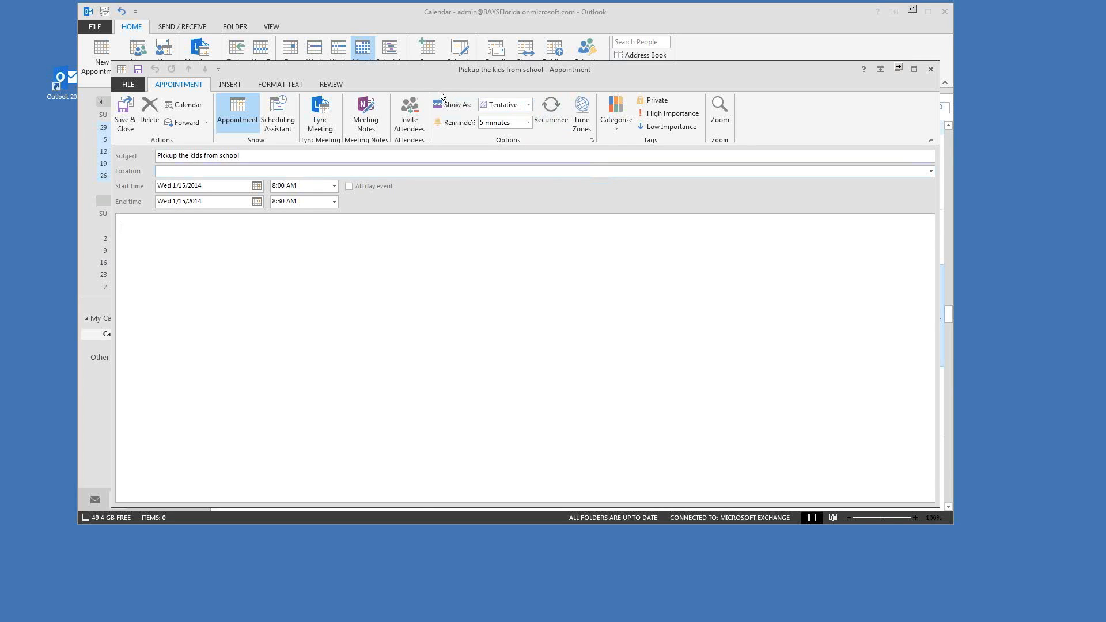
pyautogui.click(527, 105)
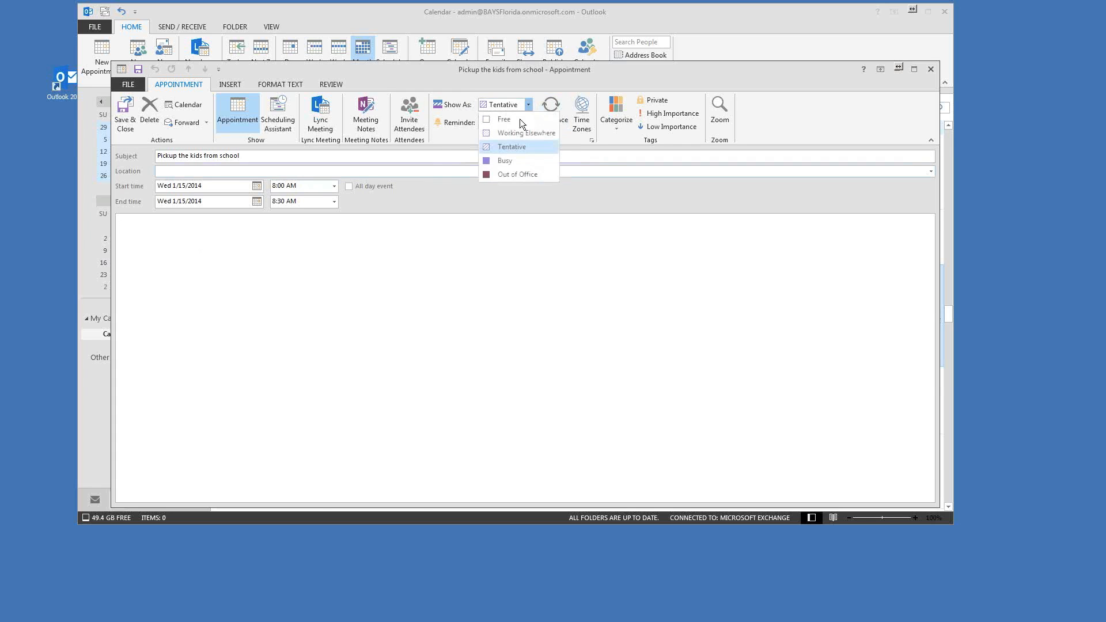
pyautogui.click(496, 161)
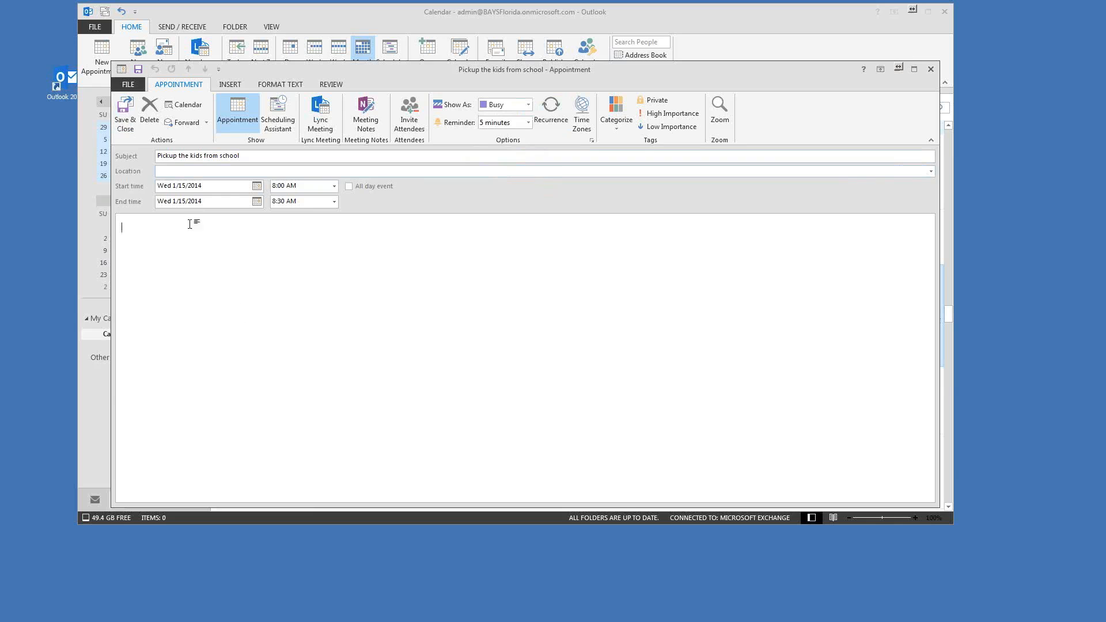
# Step: Set the appointment to 10:00 AM–12:00 PM and save and close it
pyautogui.click(333, 189)
pyautogui.click(313, 241)
pyautogui.click(334, 201)
pyautogui.click(291, 253)
pyautogui.click(128, 115)
# Step: Move the school-pickup reminder popup off the calendar's Friday and Saturday columns
pyautogui.click(277, 262)
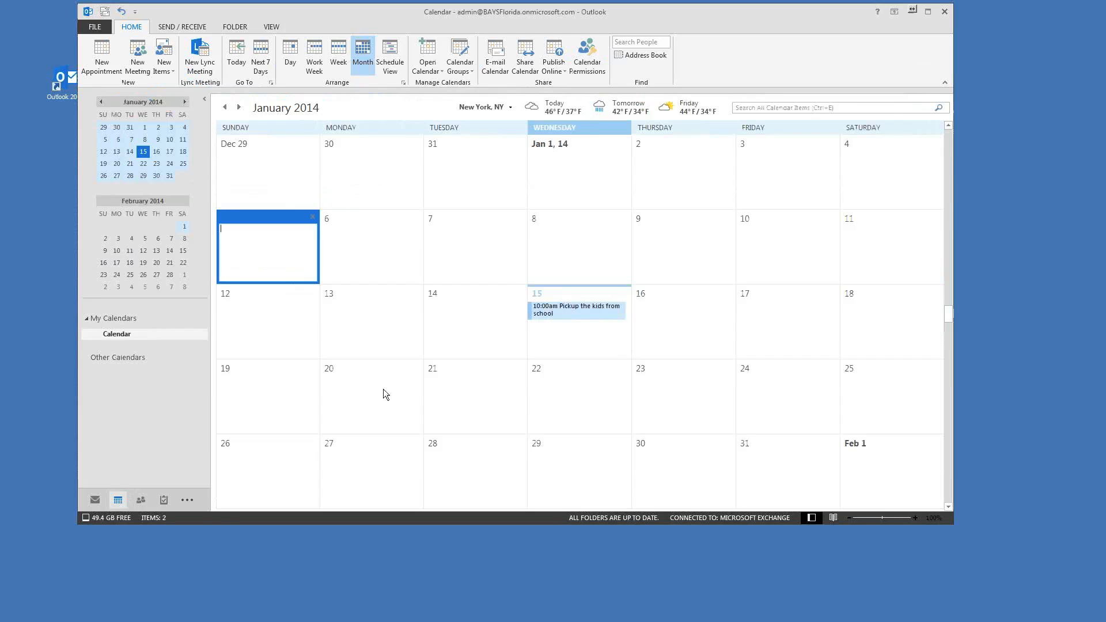
pyautogui.click(561, 372)
pyautogui.moveTo(773, 119); pyautogui.dragTo(812, 110)
pyautogui.click(572, 309)
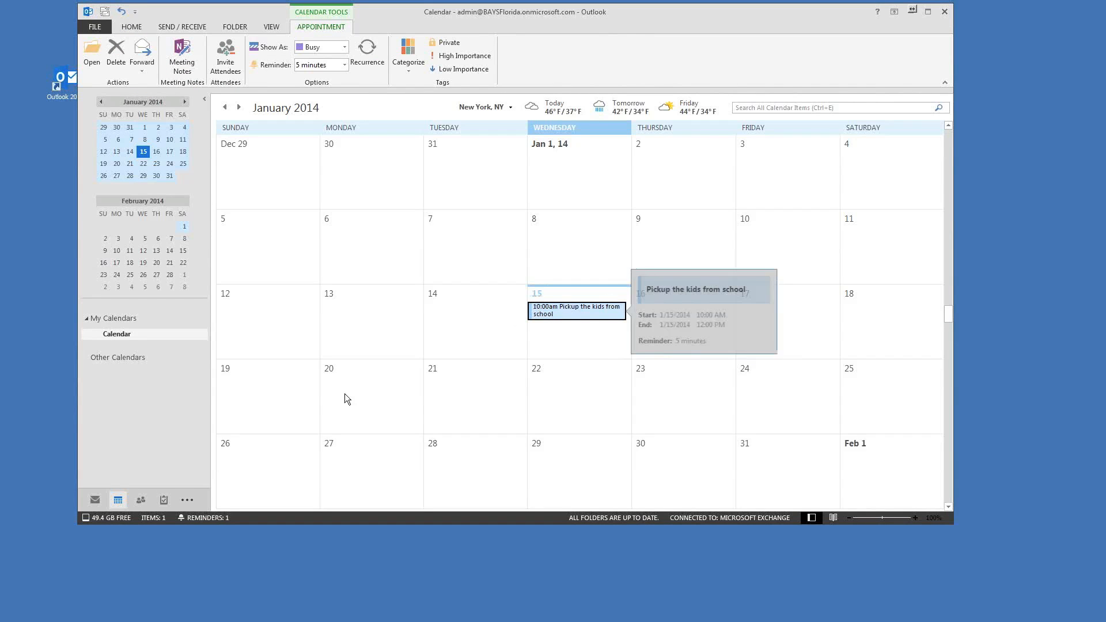
pyautogui.moveTo(579, 26); pyautogui.dragTo(533, 49)
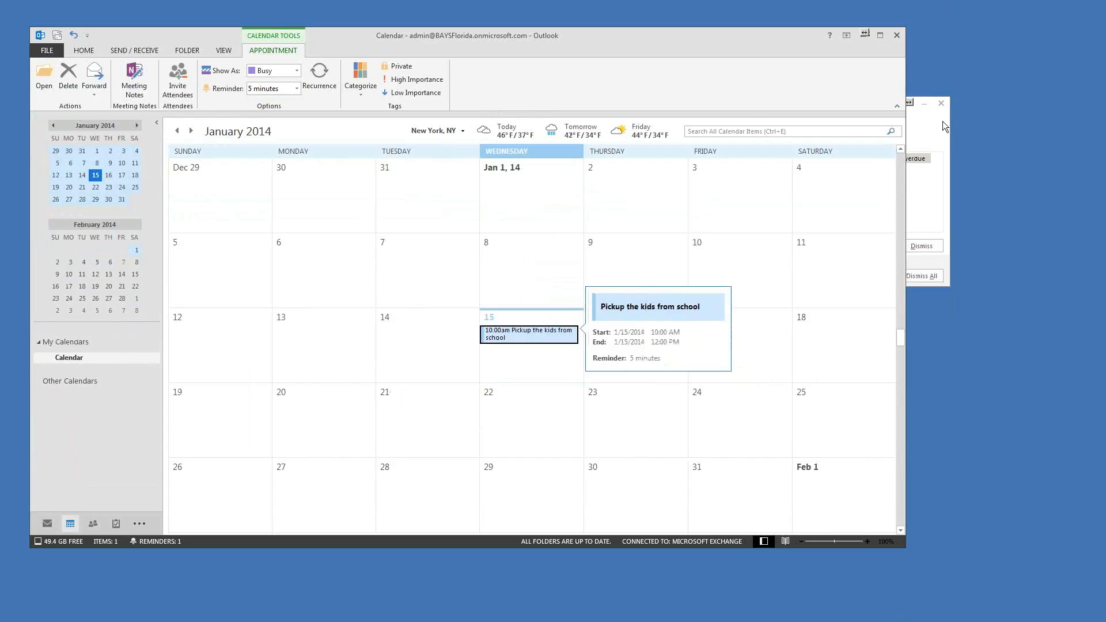
pyautogui.click(927, 126)
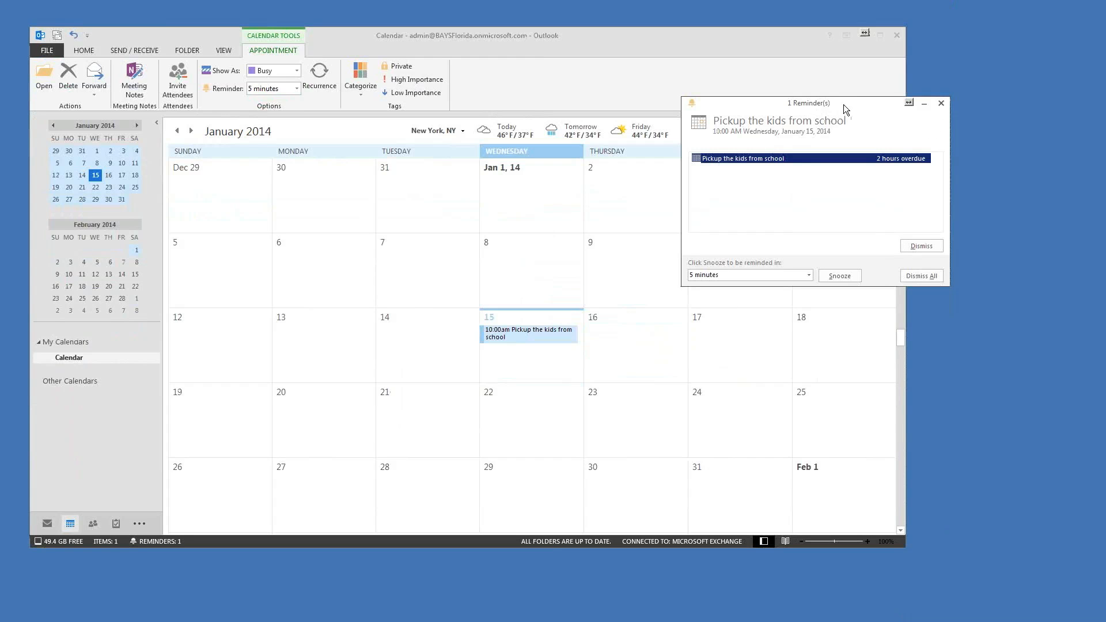
pyautogui.moveTo(838, 106); pyautogui.dragTo(807, 89)
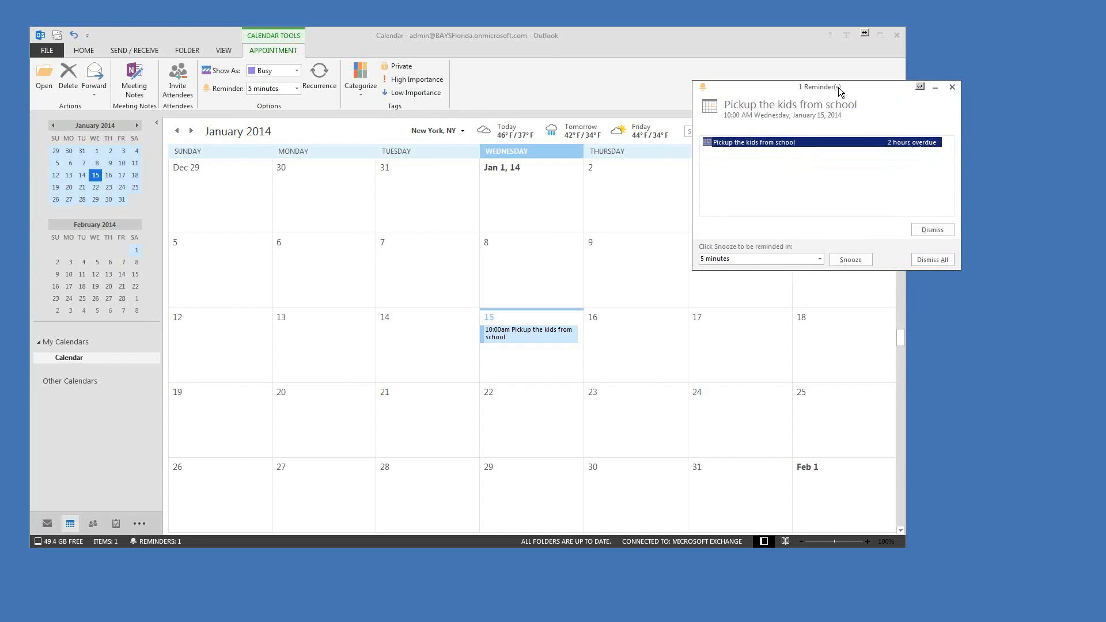
pyautogui.moveTo(838, 87); pyautogui.dragTo(855, 85)
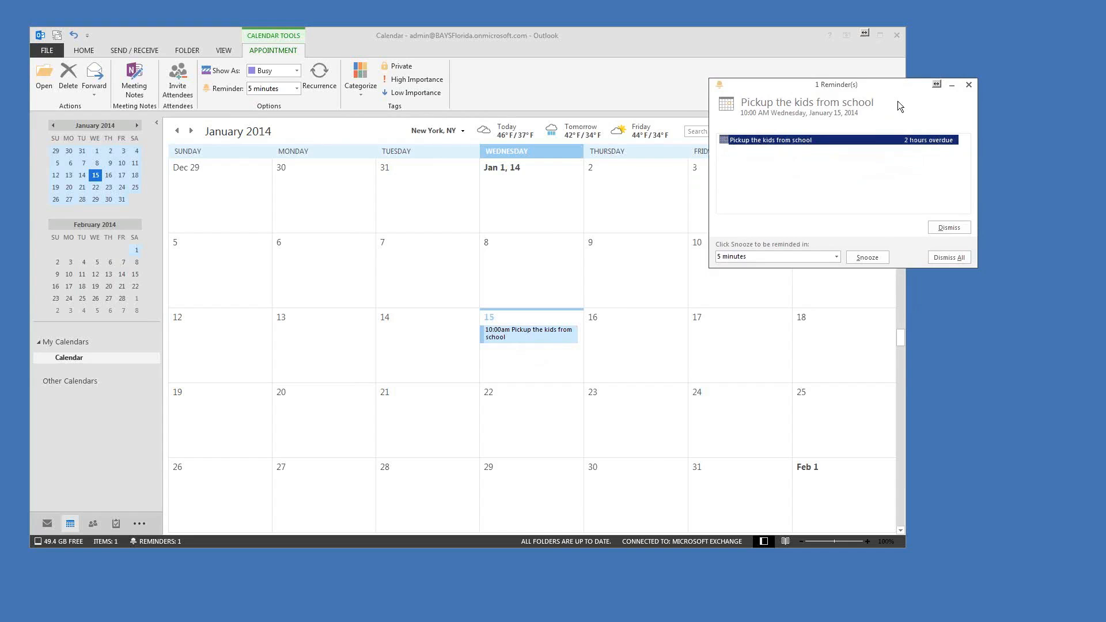
pyautogui.moveTo(870, 82); pyautogui.dragTo(845, 136)
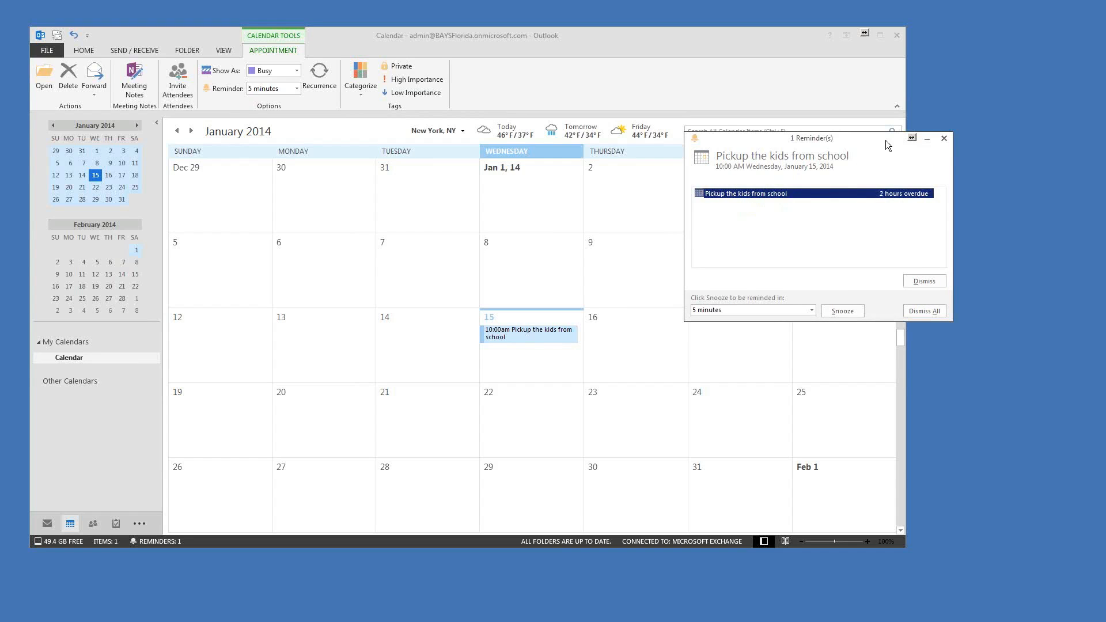
pyautogui.moveTo(880, 141); pyautogui.dragTo(934, 298)
# Step: Close the blank January 15 entry and select the January 15 day
pyautogui.click(527, 360)
pyautogui.click(677, 344)
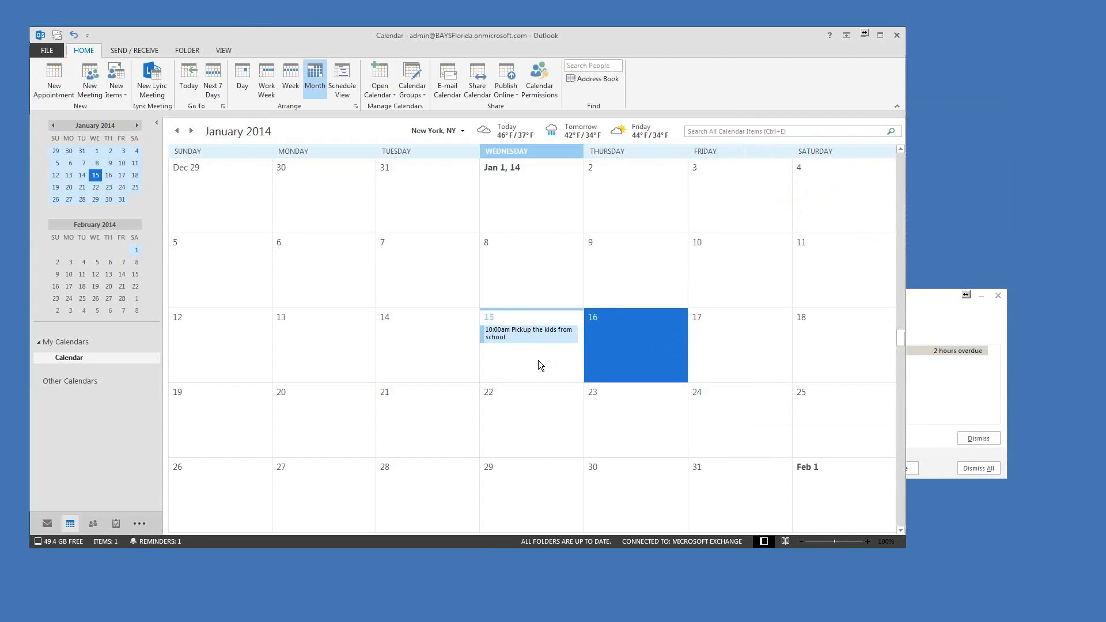
pyautogui.click(537, 361)
pyautogui.click(537, 361)
pyautogui.click(616, 364)
pyautogui.click(530, 361)
# Step: Select January 15, discard the blank entry, and show the day's new-item context menu
pyautogui.click(529, 362)
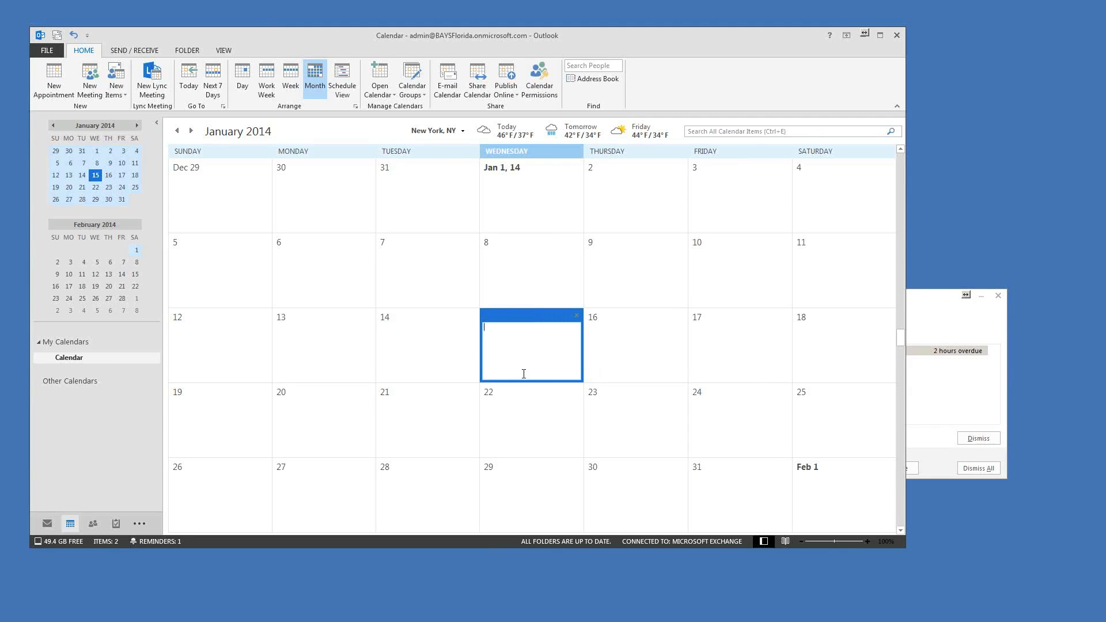
pyautogui.click(425, 374)
pyautogui.click(504, 369)
pyautogui.click(506, 362)
pyautogui.rightClick(522, 360)
pyautogui.click(449, 358)
pyautogui.rightClick(506, 358)
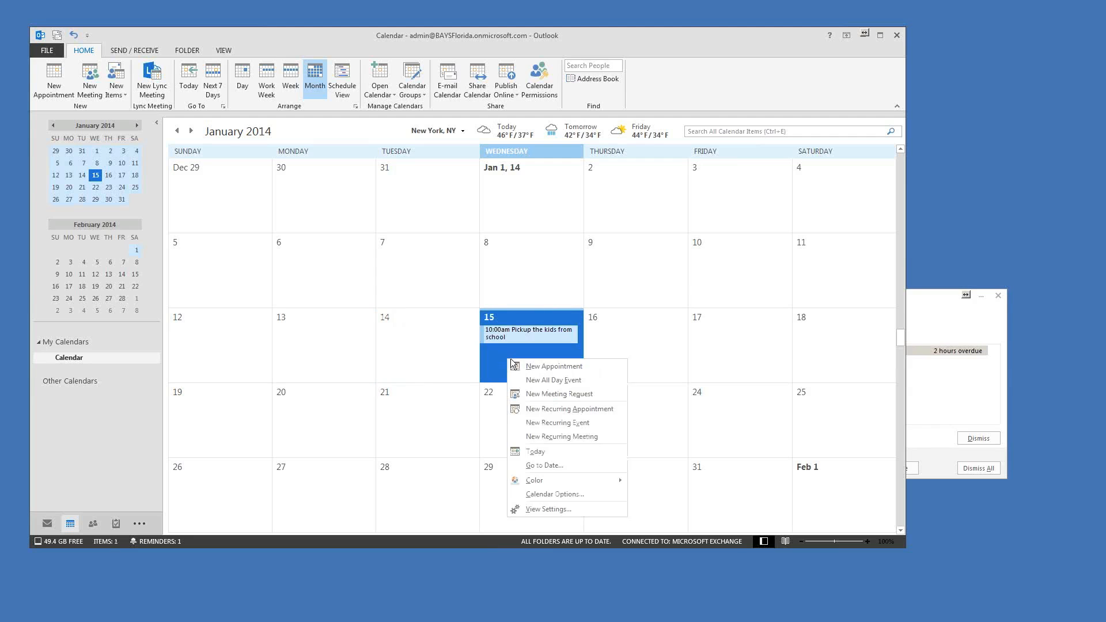
# Step: Create a Wed 1/15/2014 meeting request and add nine address-list staff as required attendees
pyautogui.click(565, 393)
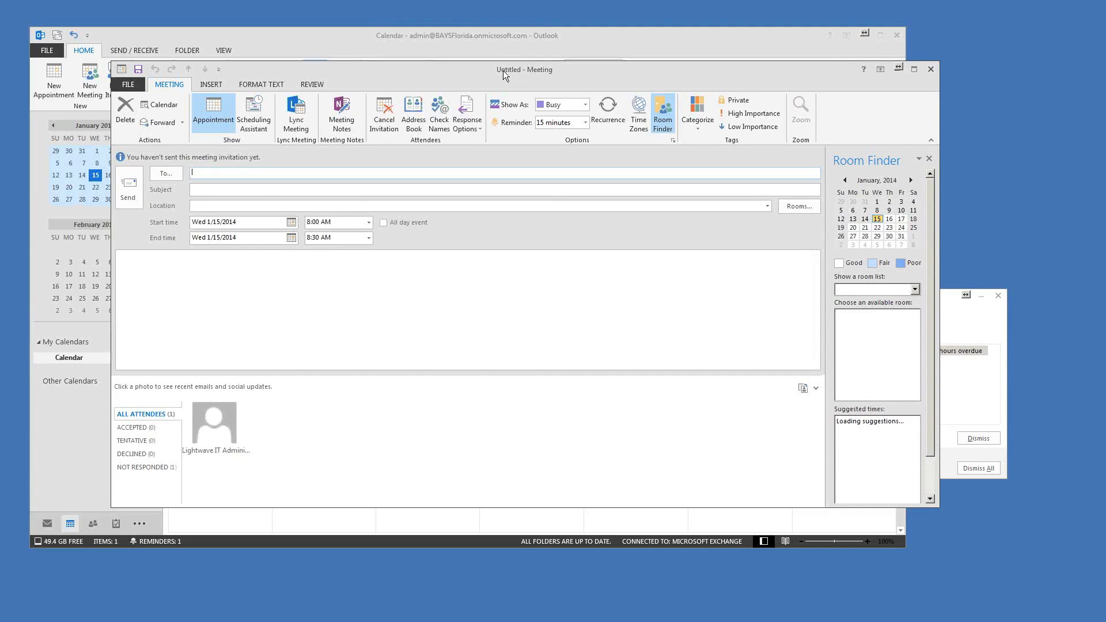
pyautogui.moveTo(503, 70); pyautogui.dragTo(510, 44)
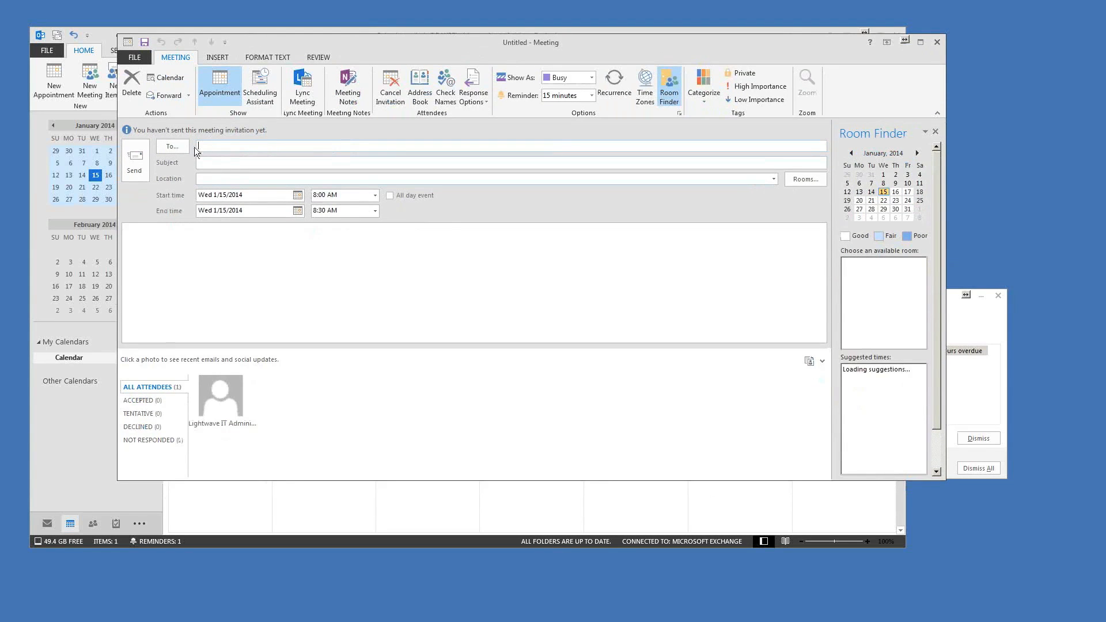
pyautogui.click(176, 147)
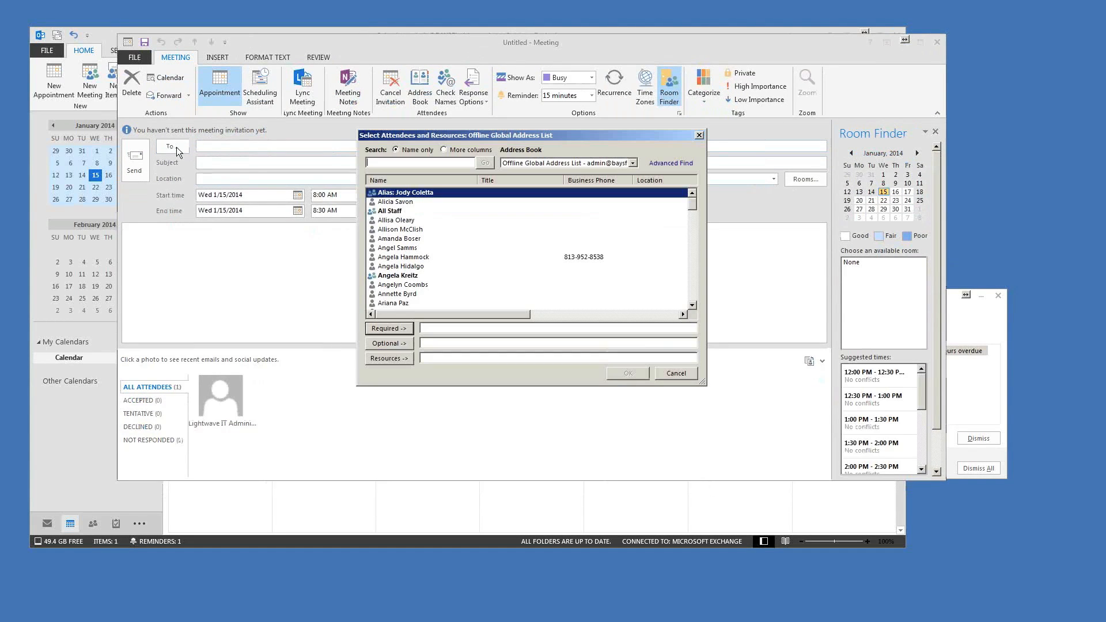
pyautogui.click(393, 222)
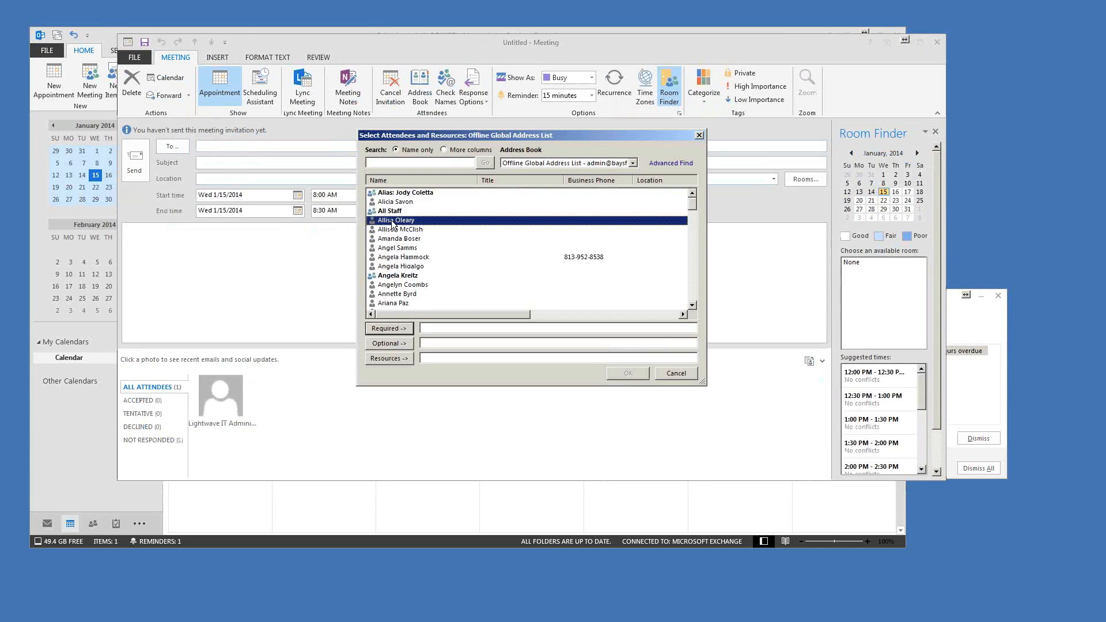
pyautogui.keyDown('shift'); pyautogui.click(394, 269); pyautogui.keyUp('shift')
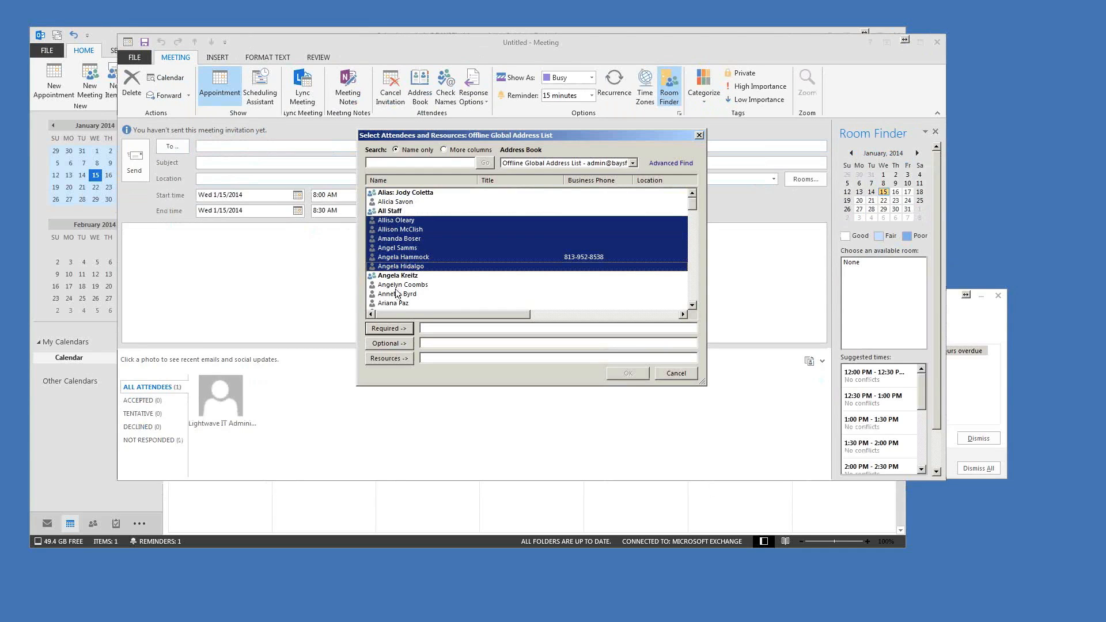
pyautogui.keyDown('ctrl'); pyautogui.click(397, 286); pyautogui.keyUp('ctrl')
pyautogui.keyDown('ctrl'); pyautogui.click(398, 295); pyautogui.keyUp('ctrl')
pyautogui.keyDown('ctrl'); pyautogui.click(395, 304); pyautogui.keyUp('ctrl')
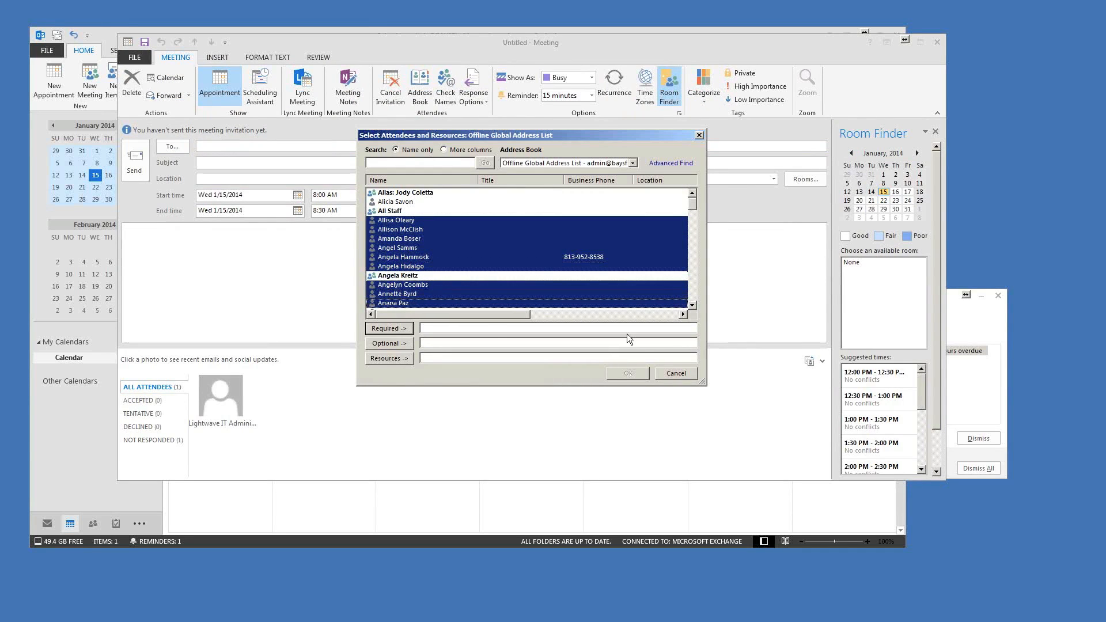
pyautogui.click(389, 328)
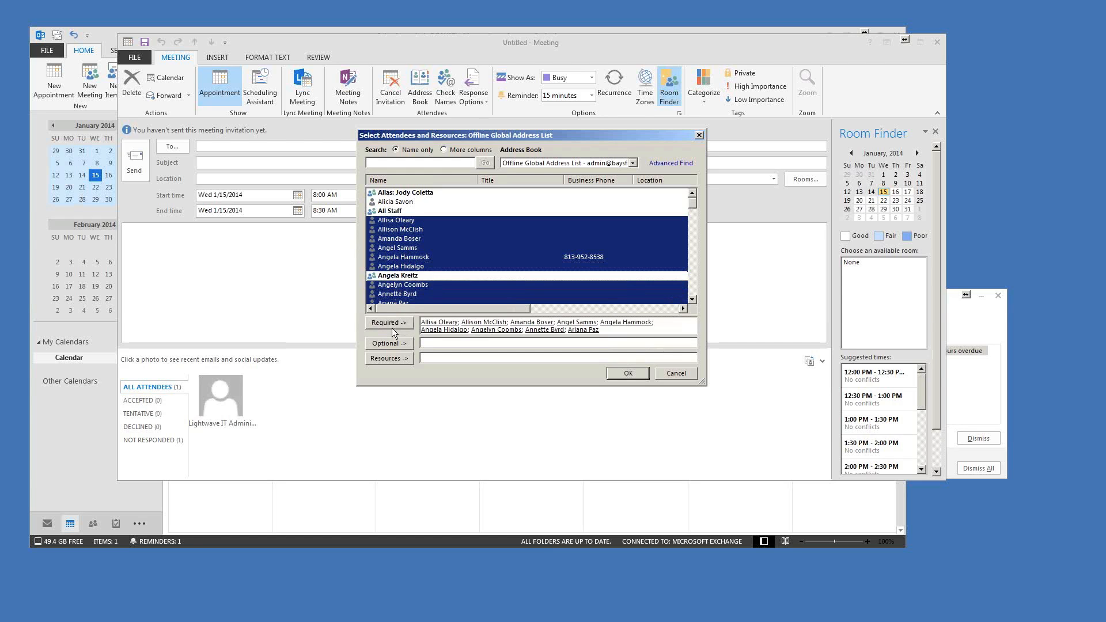
pyautogui.click(629, 373)
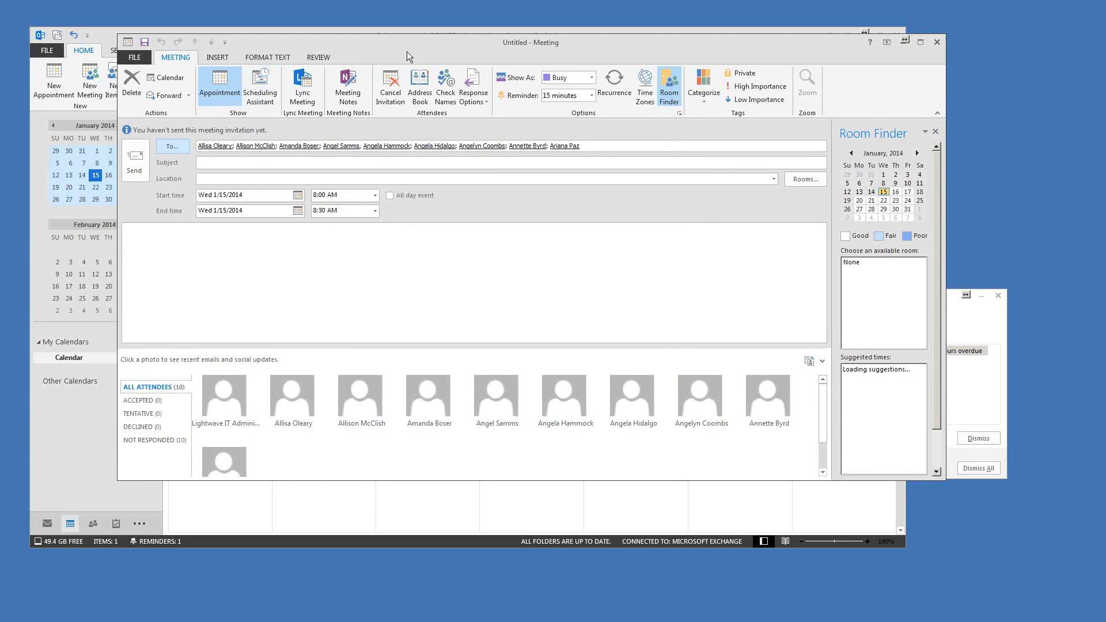
pyautogui.moveTo(407, 50); pyautogui.dragTo(379, 50)
# Step: In the Scheduling Assistant grid, move the meeting from a morning range to 3:00–5:00 PM
pyautogui.click(233, 101)
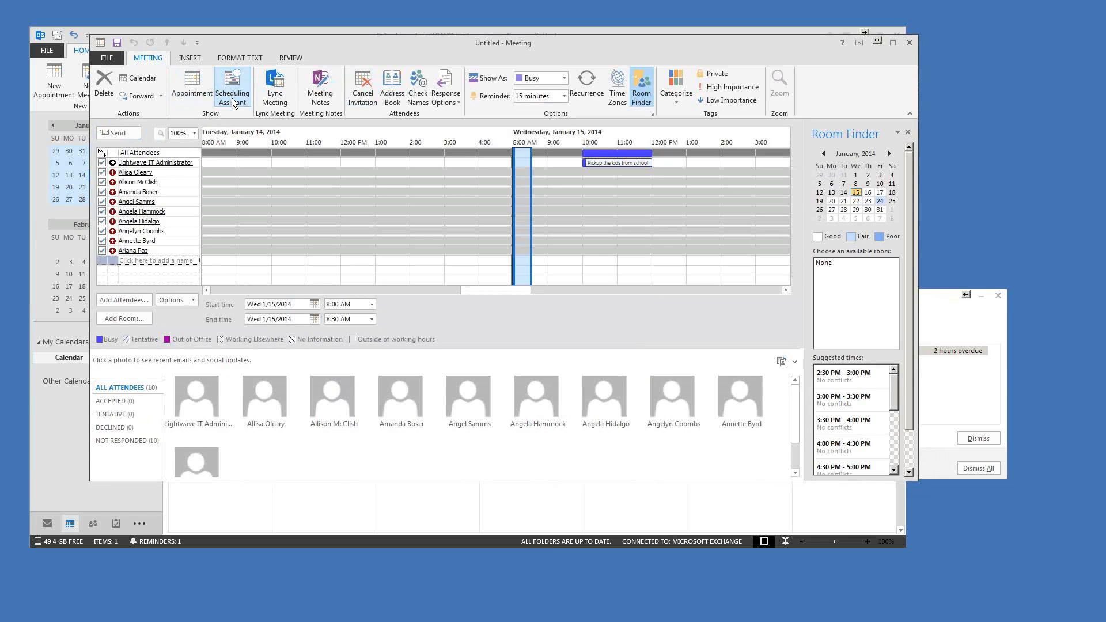
pyautogui.moveTo(492, 291)
pyautogui.mouseDown()
pyautogui.moveTo(510, 289)
pyautogui.moveTo(495, 285)
pyautogui.mouseUp()
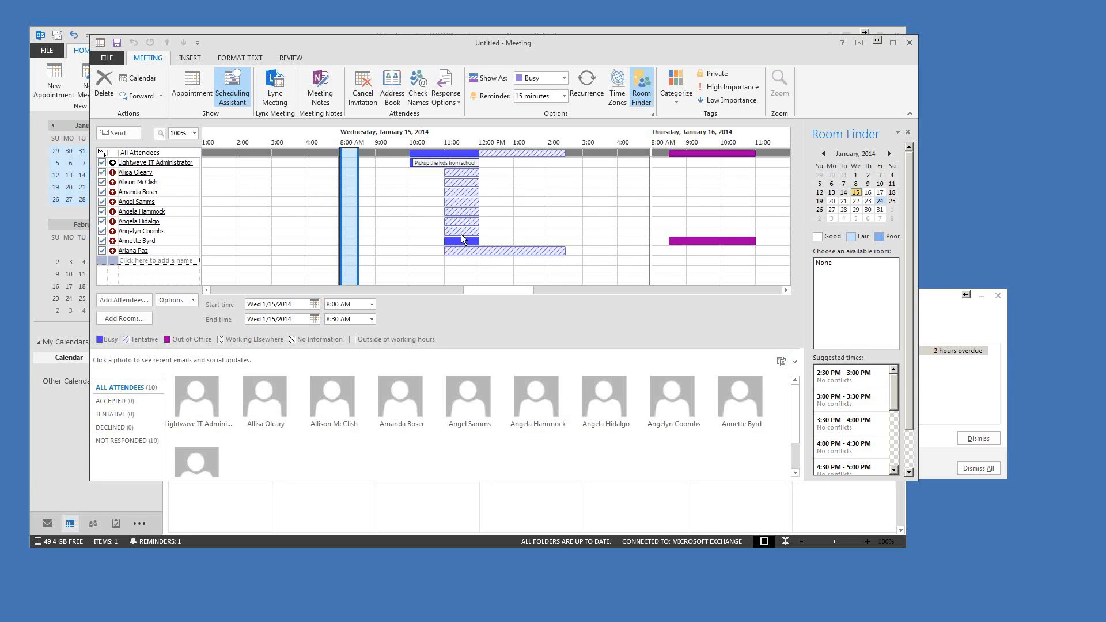
pyautogui.moveTo(492, 288); pyautogui.dragTo(492, 288)
pyautogui.moveTo(358, 187); pyautogui.dragTo(495, 182)
pyautogui.moveTo(583, 173); pyautogui.dragTo(646, 171)
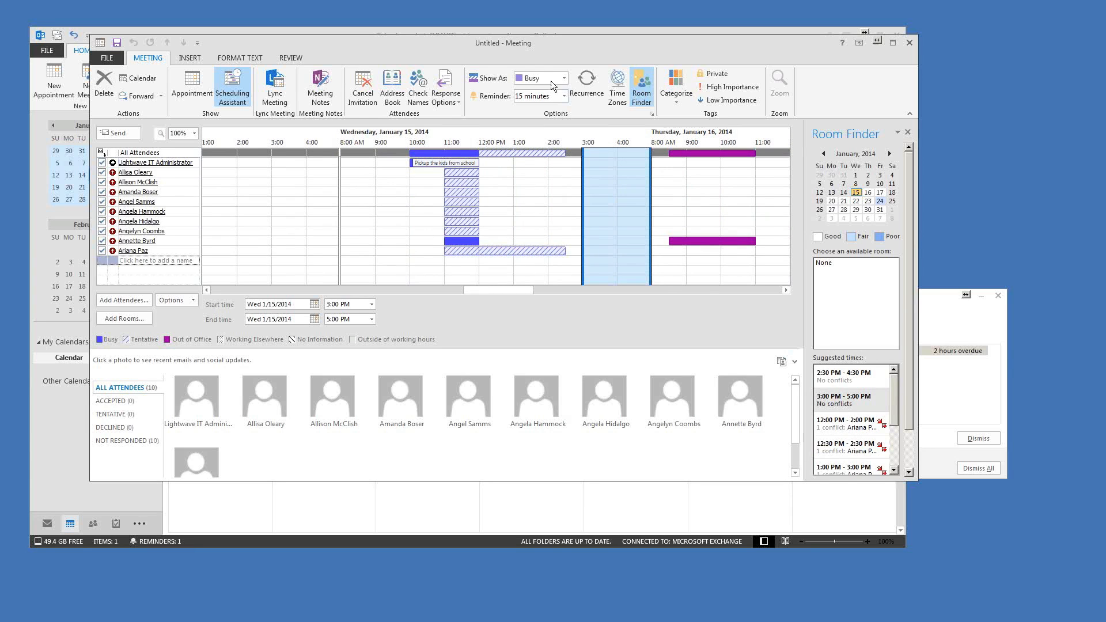
pyautogui.moveTo(504, 47); pyautogui.dragTo(510, 40)
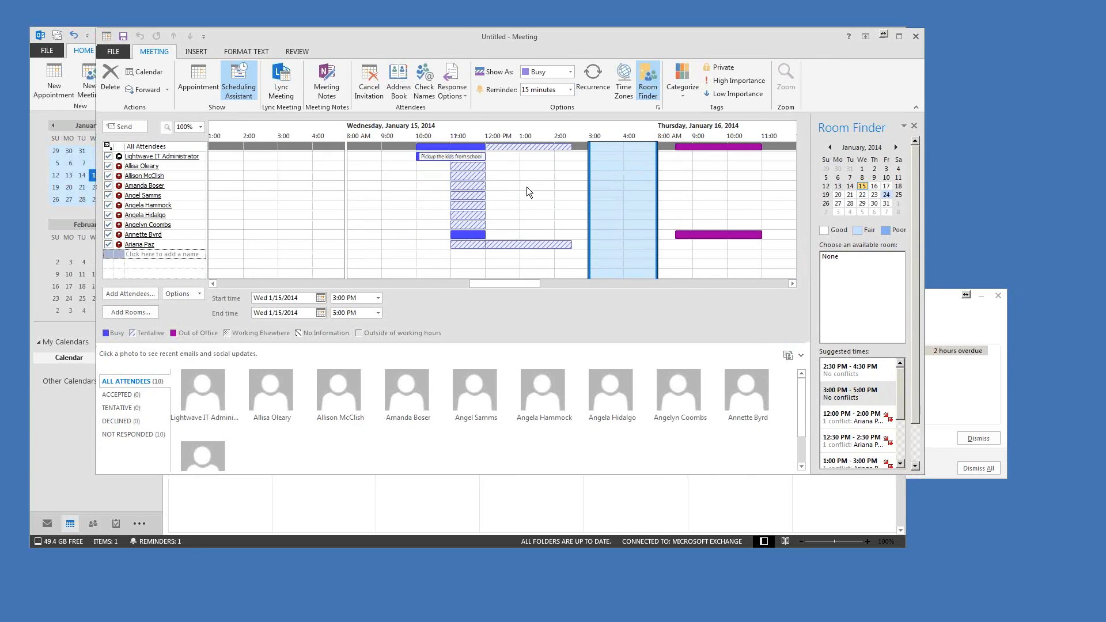
pyautogui.moveTo(500, 41); pyautogui.dragTo(489, 34)
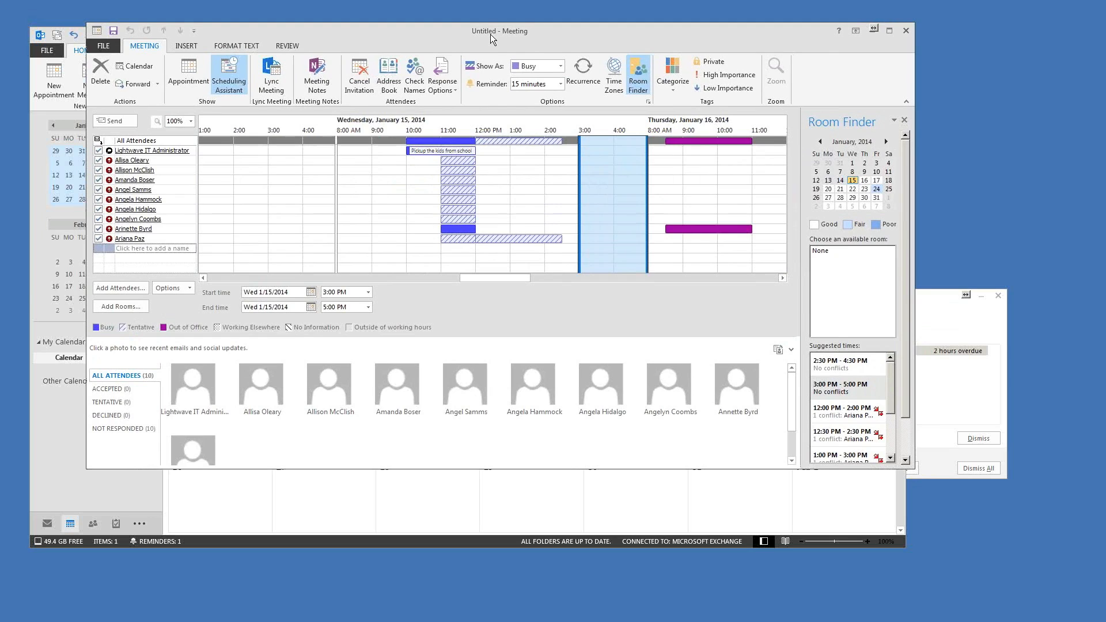
pyautogui.moveTo(490, 33); pyautogui.dragTo(480, 35)
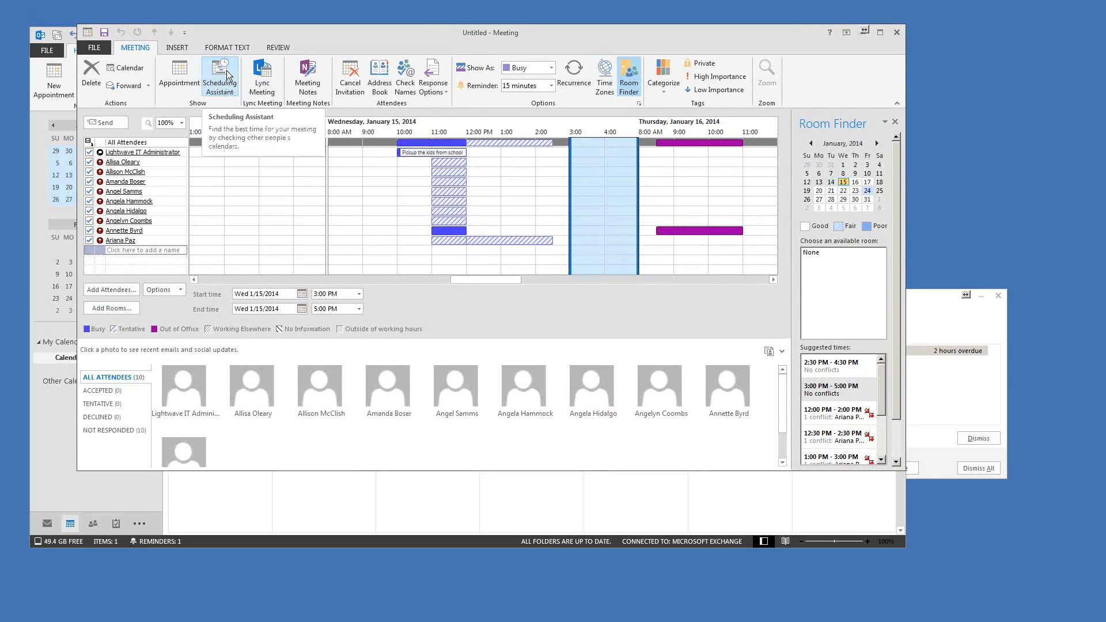
pyautogui.moveTo(524, 35); pyautogui.dragTo(515, 34)
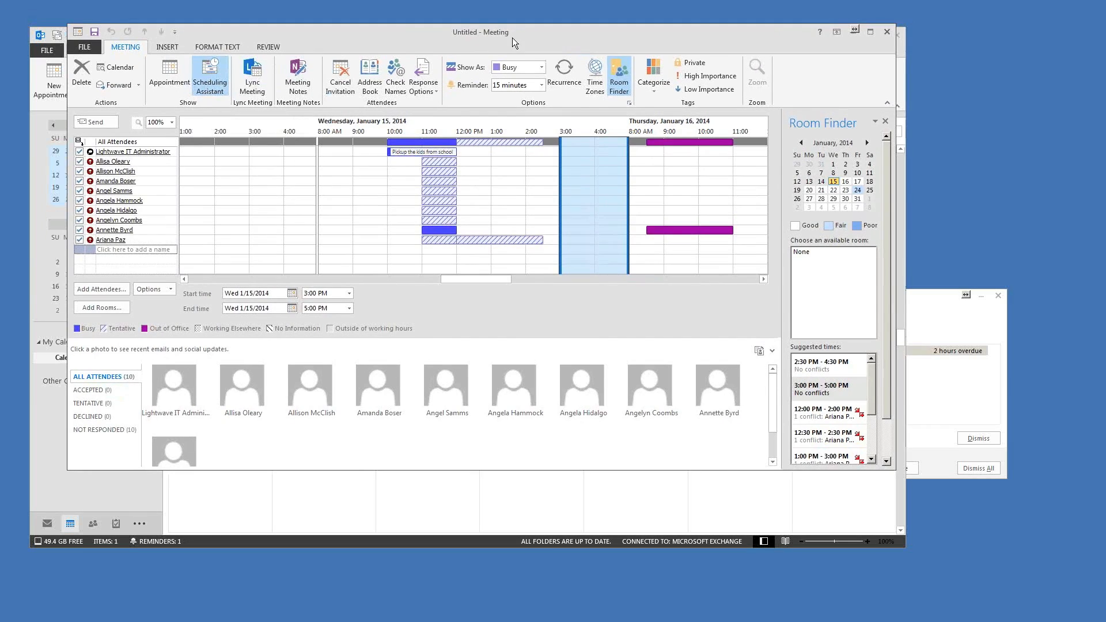
pyautogui.click(564, 75)
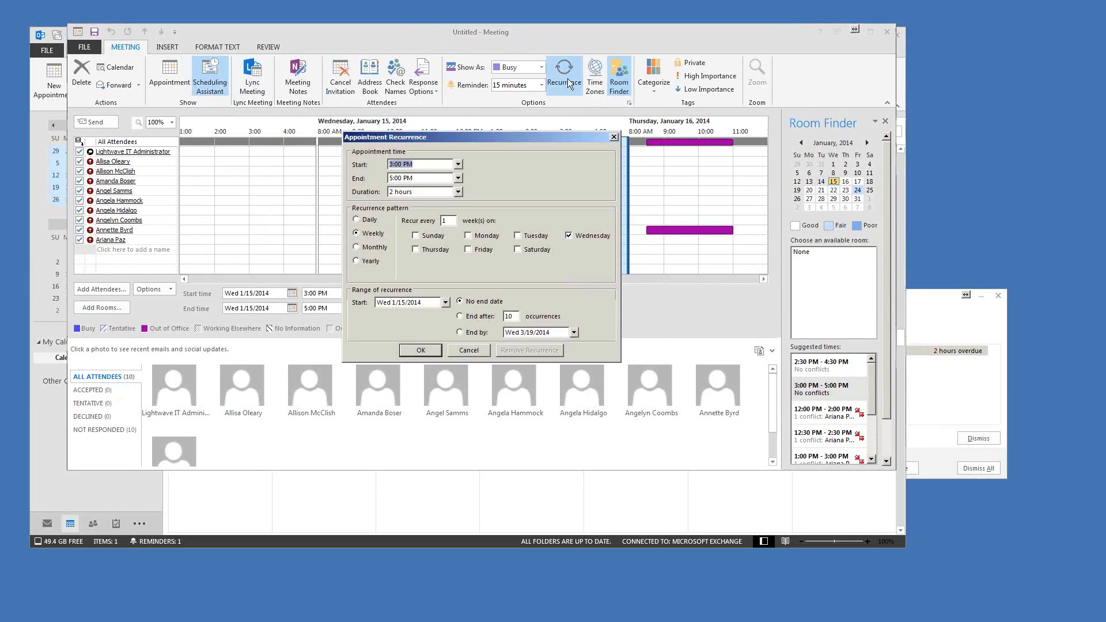
pyautogui.click(356, 220)
pyautogui.click(356, 233)
pyautogui.click(356, 247)
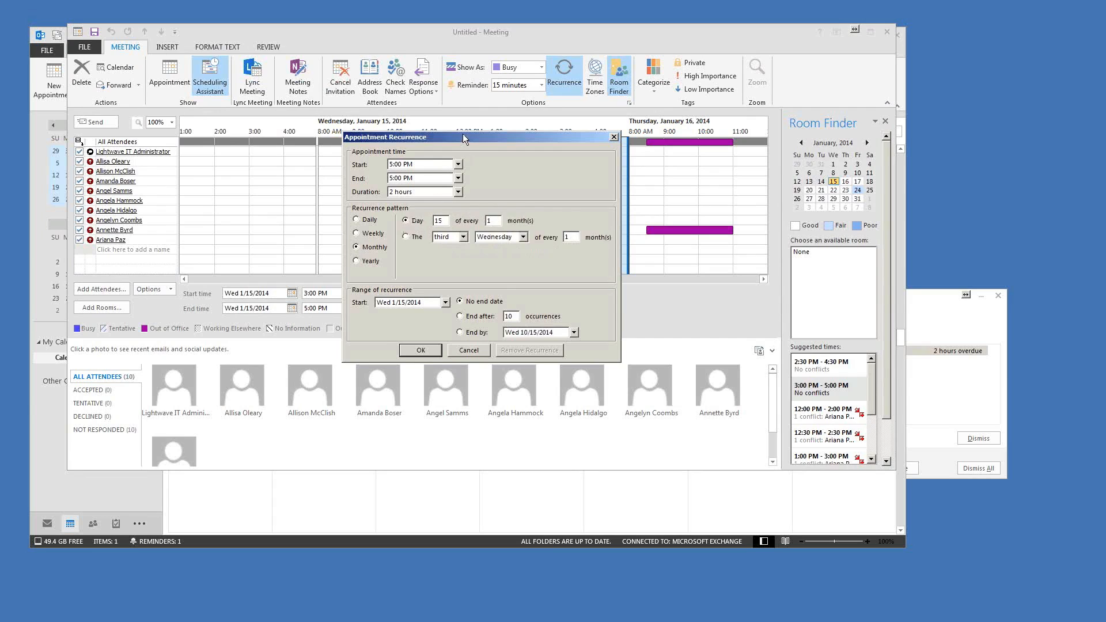
pyautogui.moveTo(464, 137); pyautogui.dragTo(485, 135)
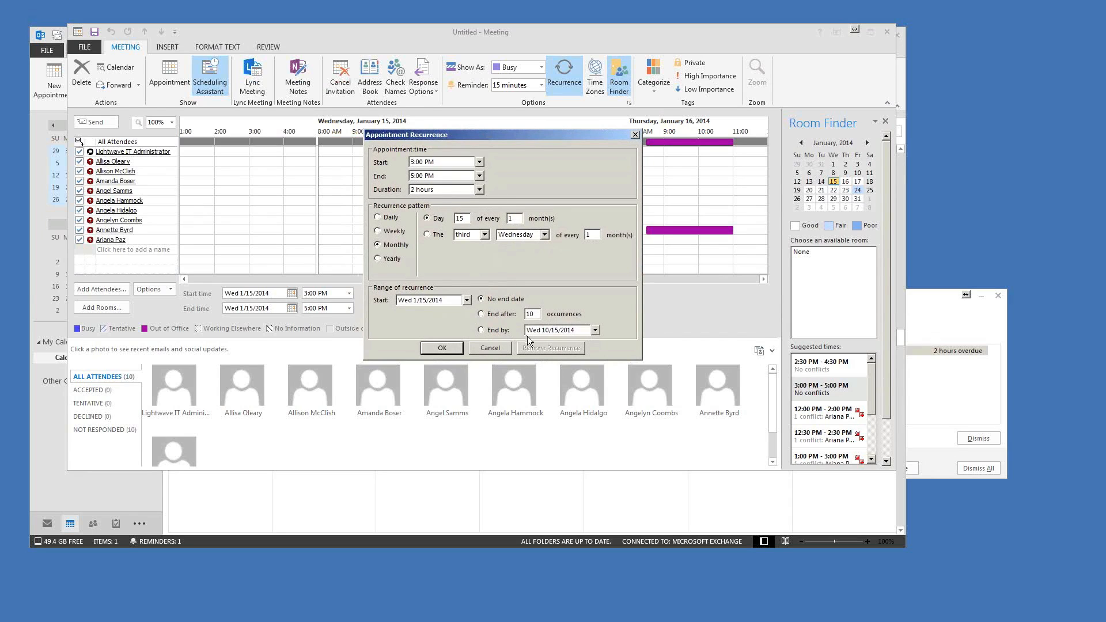
pyautogui.click(500, 349)
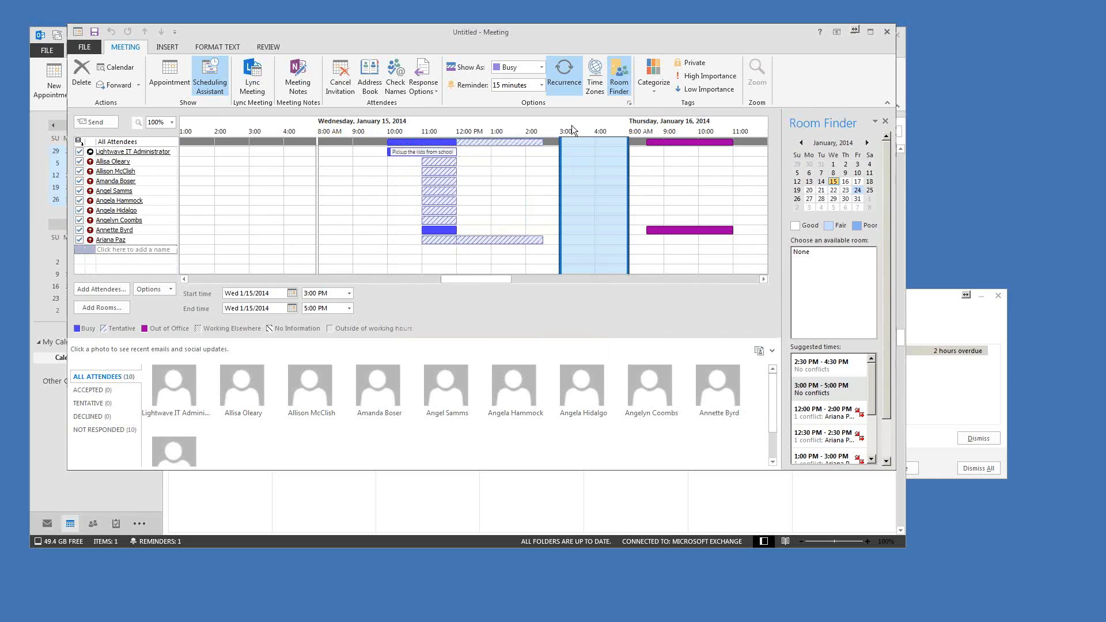
pyautogui.click(541, 85)
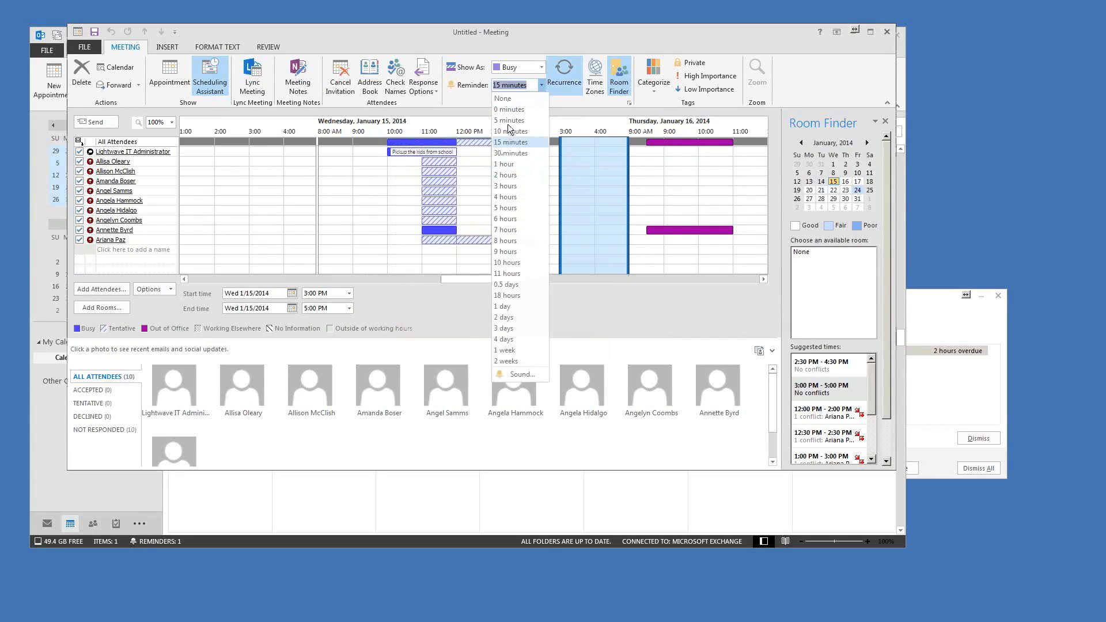
pyautogui.click(540, 80)
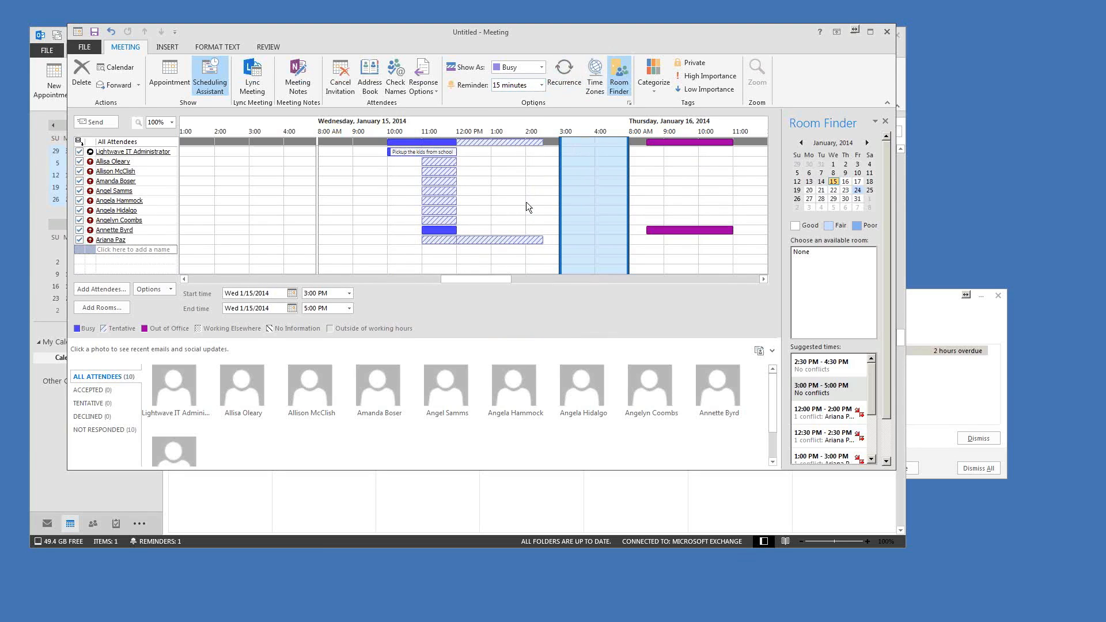
pyautogui.click(170, 47)
pyautogui.click(194, 46)
# Step: Browse the INSERT and FORMAT TEXT tabs, then return to the MEETING tab's invitation body
pyautogui.click(154, 50)
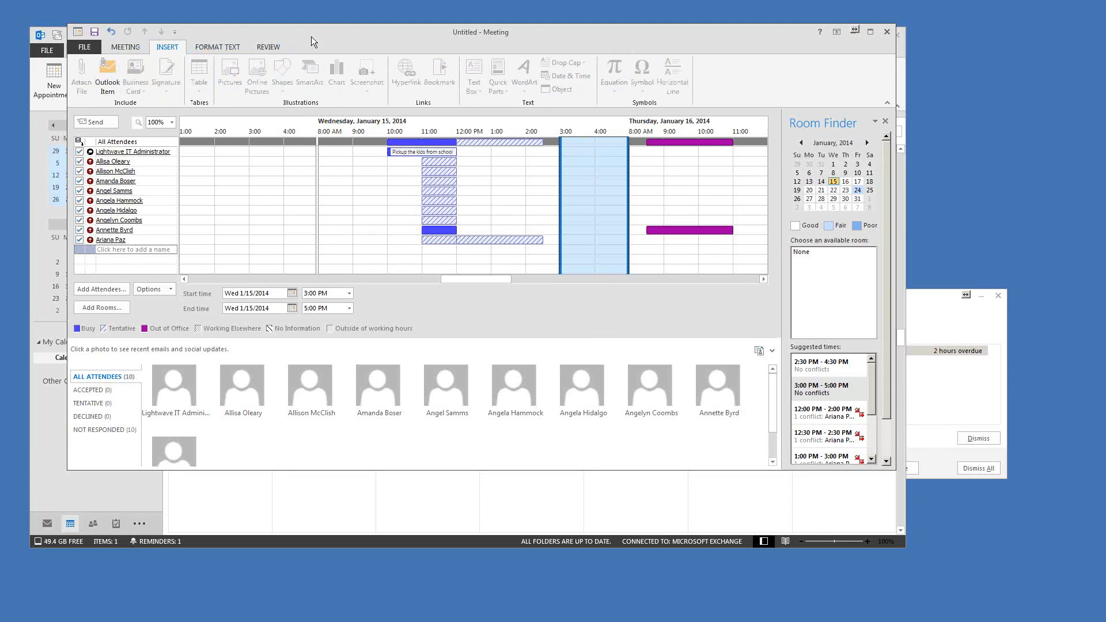
pyautogui.moveTo(311, 36); pyautogui.dragTo(346, 29)
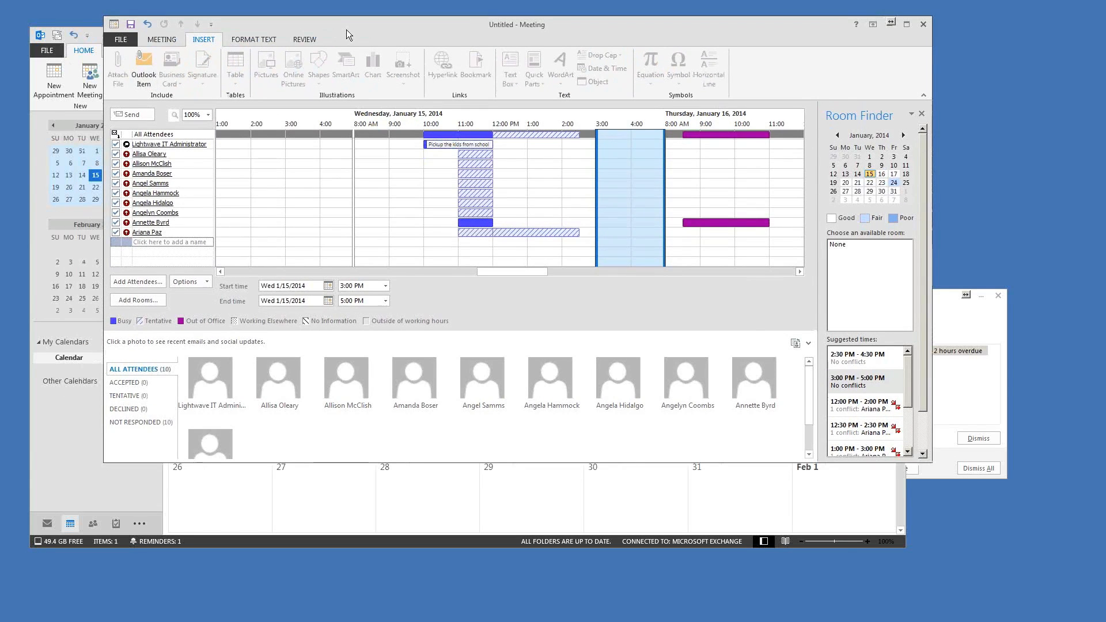
pyautogui.moveTo(403, 25); pyautogui.dragTo(372, 37)
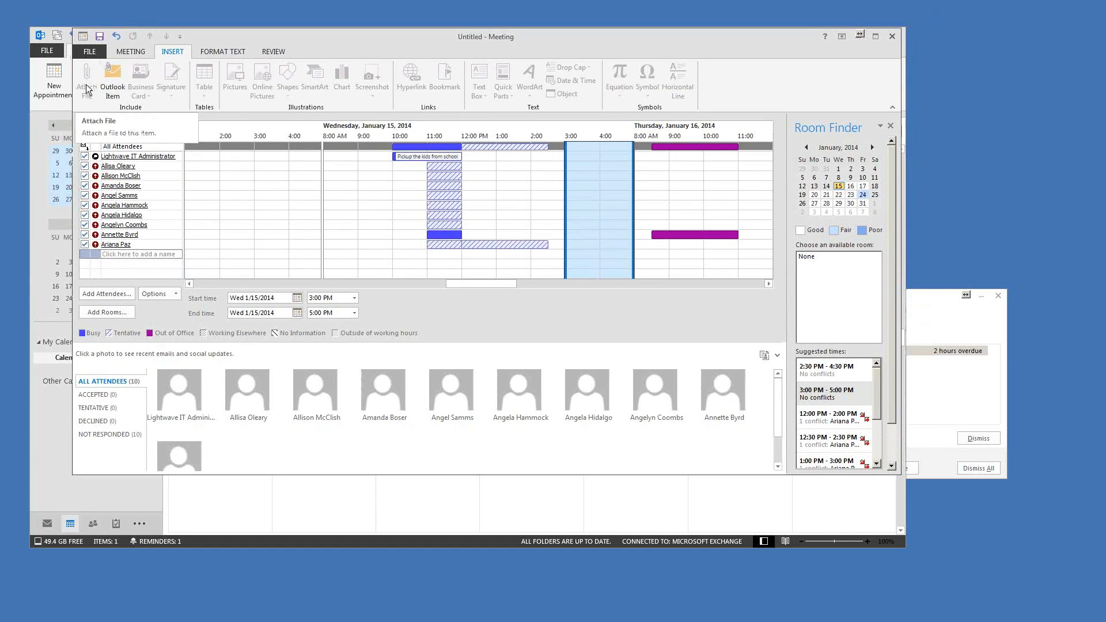
pyautogui.moveTo(390, 38); pyautogui.dragTo(378, 39)
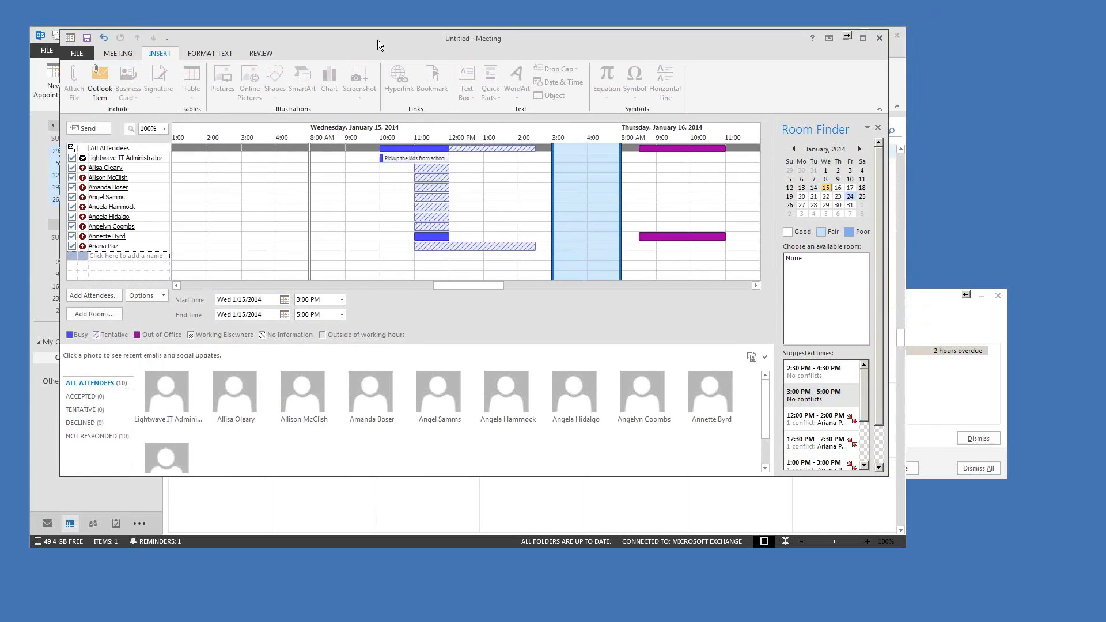
pyautogui.click(219, 53)
pyautogui.click(115, 54)
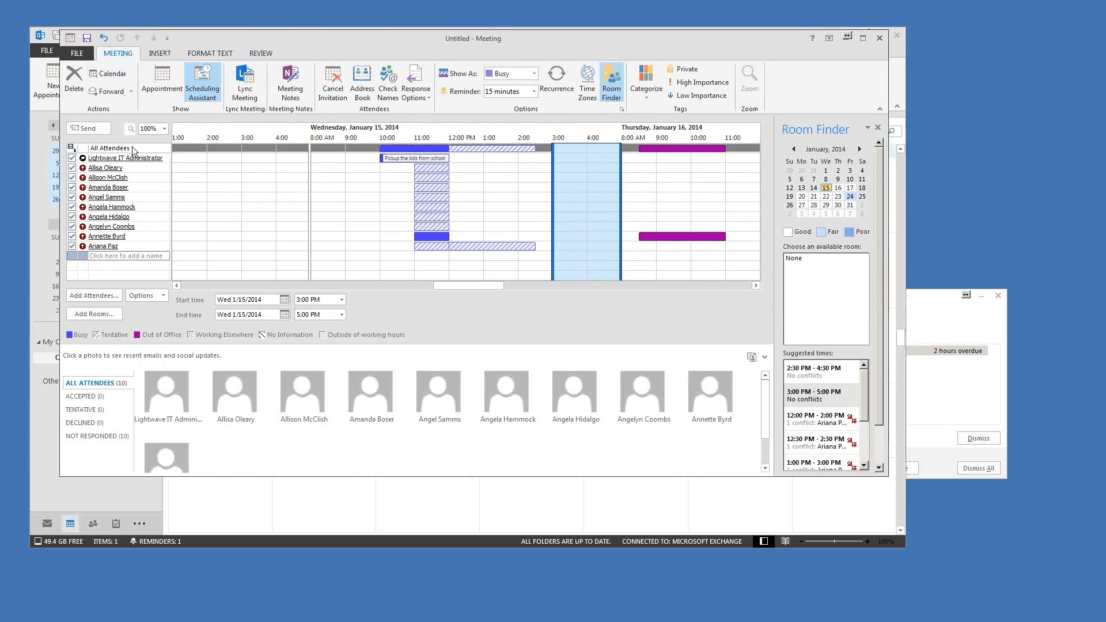
pyautogui.click(125, 251)
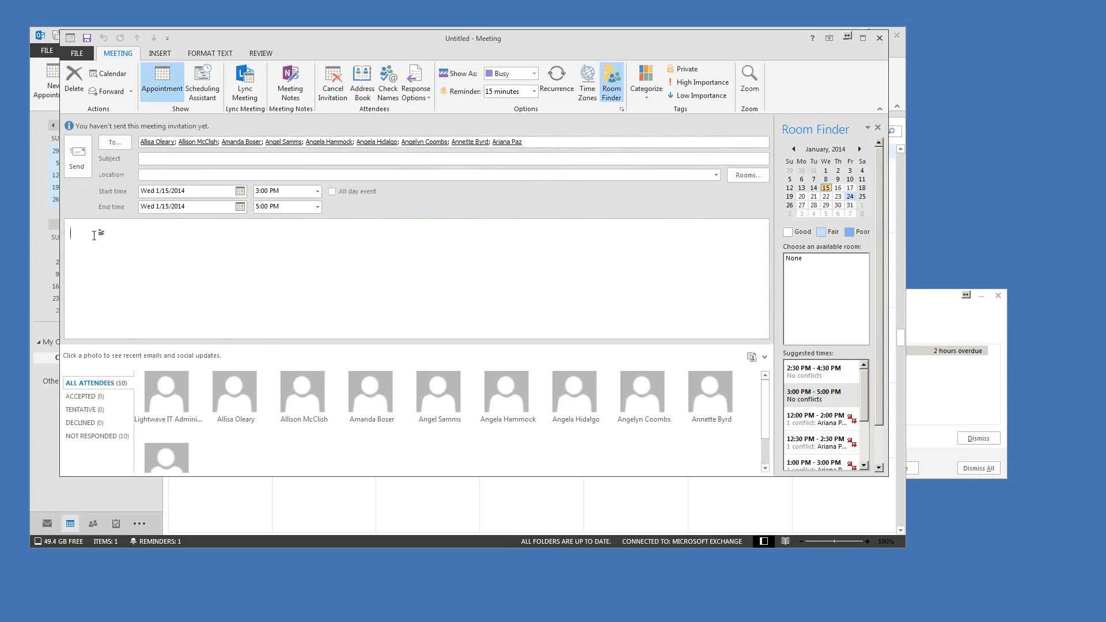
# Step: Type 'Me message goes in here.' into the meeting invitation body
pyautogui.click(200, 56)
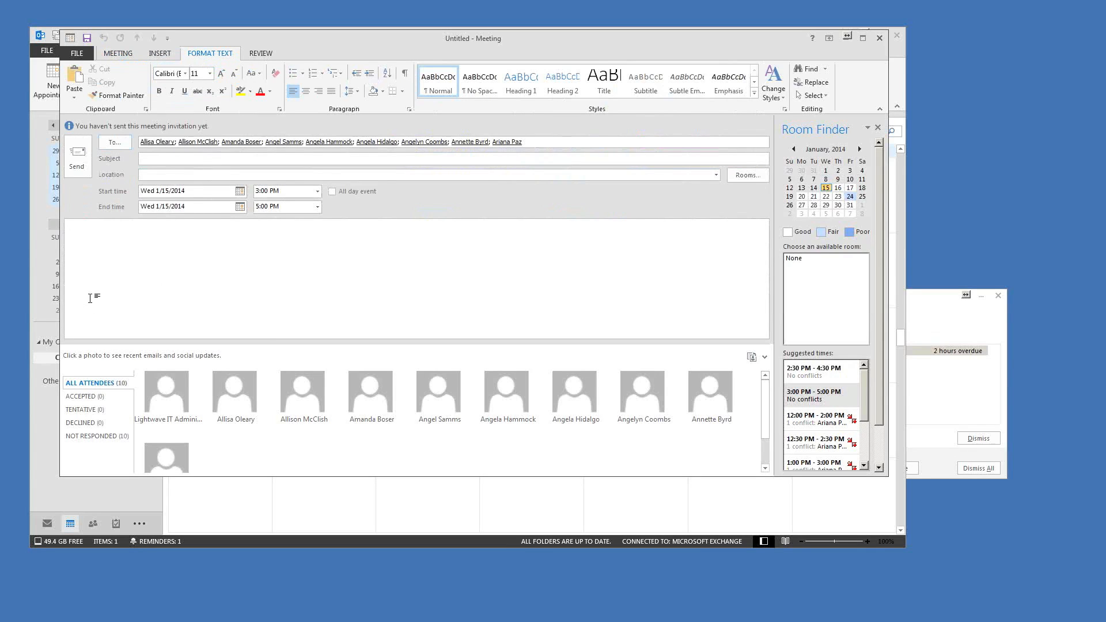
pyautogui.write('Me message goes in here.')
pyautogui.moveTo(387, 41); pyautogui.dragTo(411, 42)
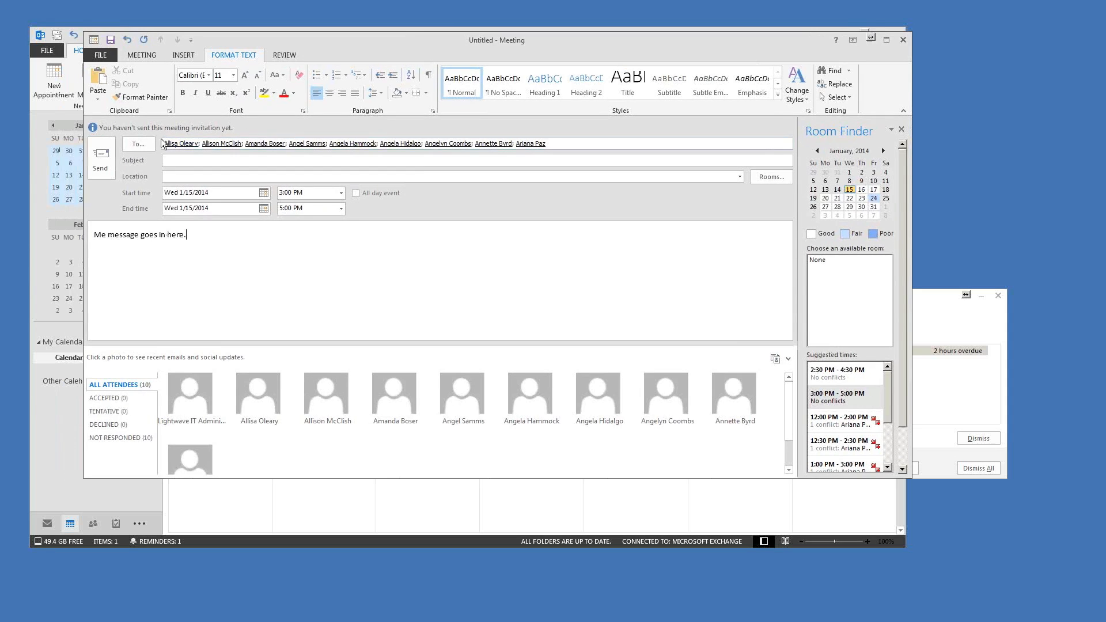
pyautogui.moveTo(486, 40); pyautogui.dragTo(472, 41)
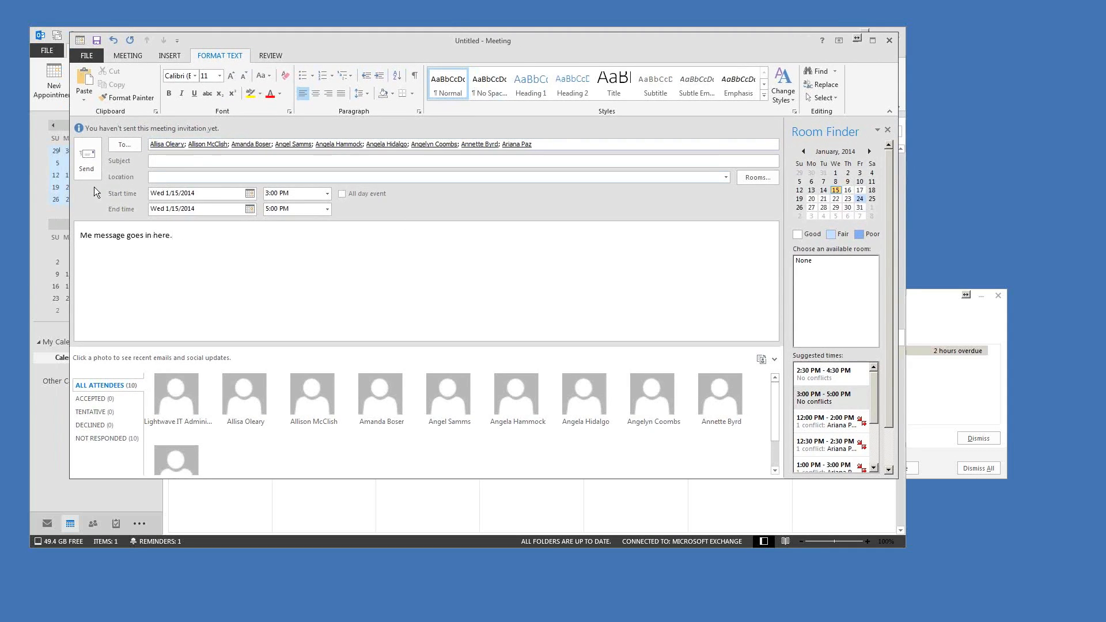
pyautogui.moveTo(489, 39); pyautogui.dragTo(429, 55)
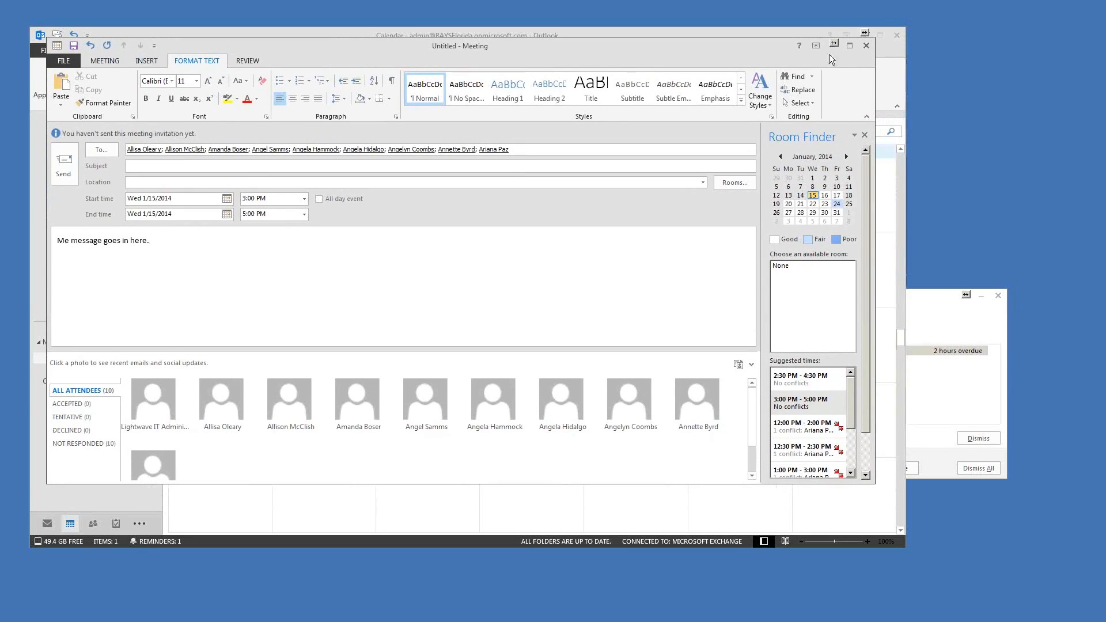
# Step: Close the meeting invitation, choosing not to save the changes
pyautogui.click(867, 46)
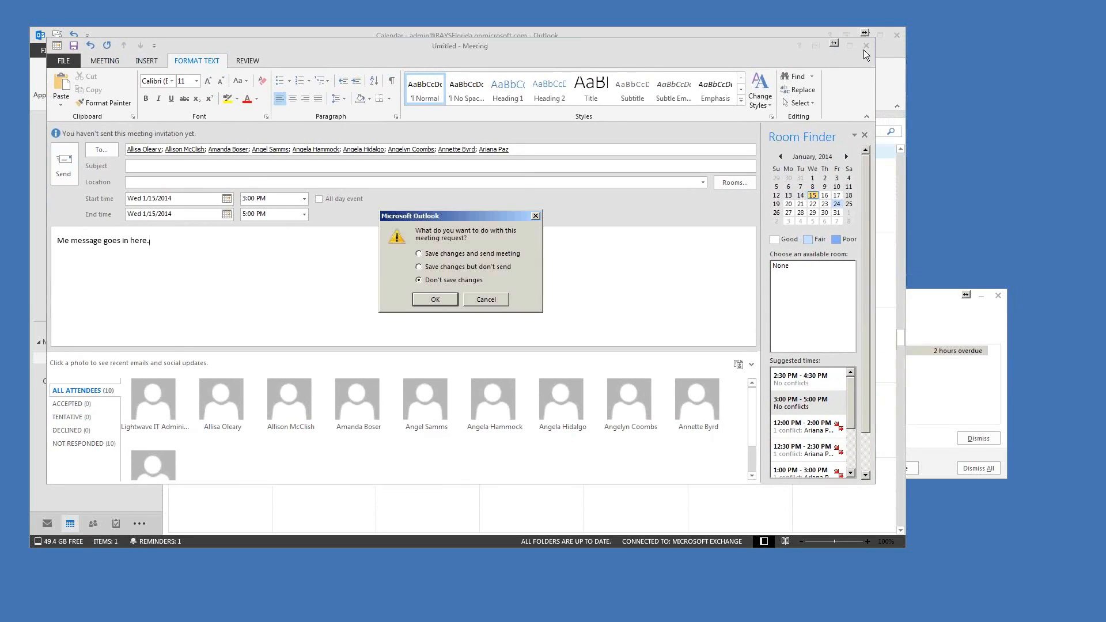
pyautogui.click(436, 300)
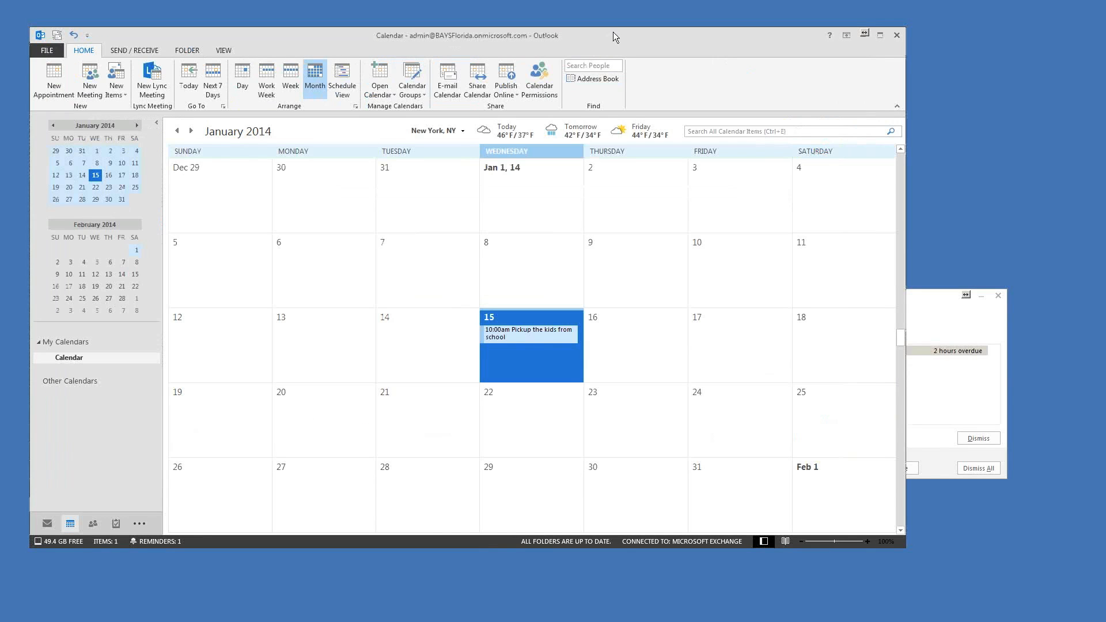
pyautogui.moveTo(517, 45); pyautogui.dragTo(540, 38)
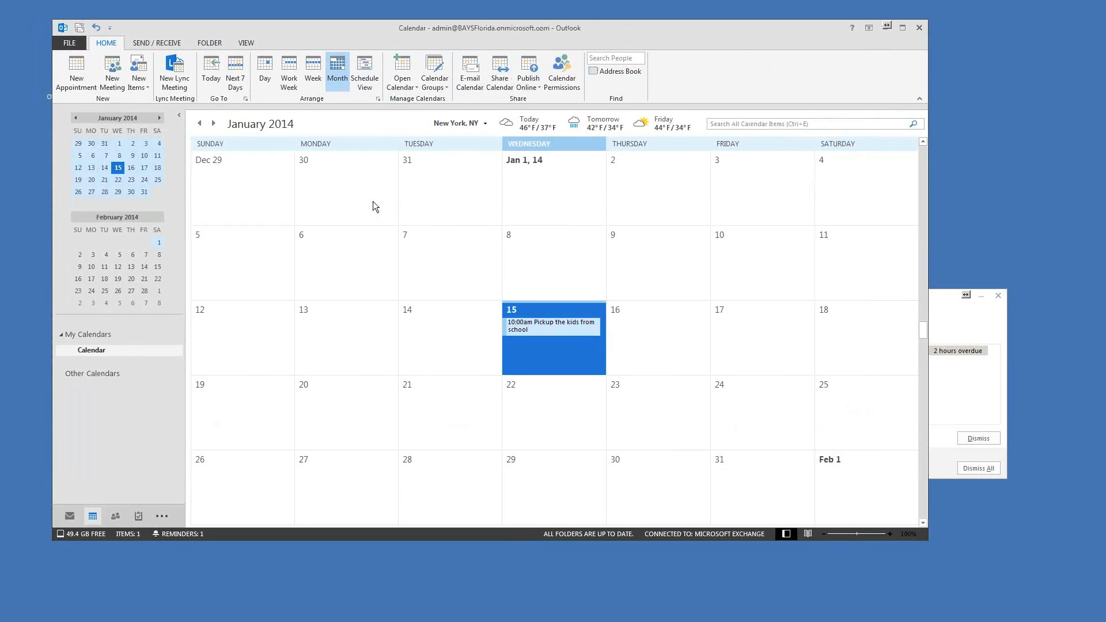
# Step: Explore the Calendar and My Calendars context menus, leaving the My Calendars name unchanged
pyautogui.moveTo(481, 36); pyautogui.dragTo(471, 34)
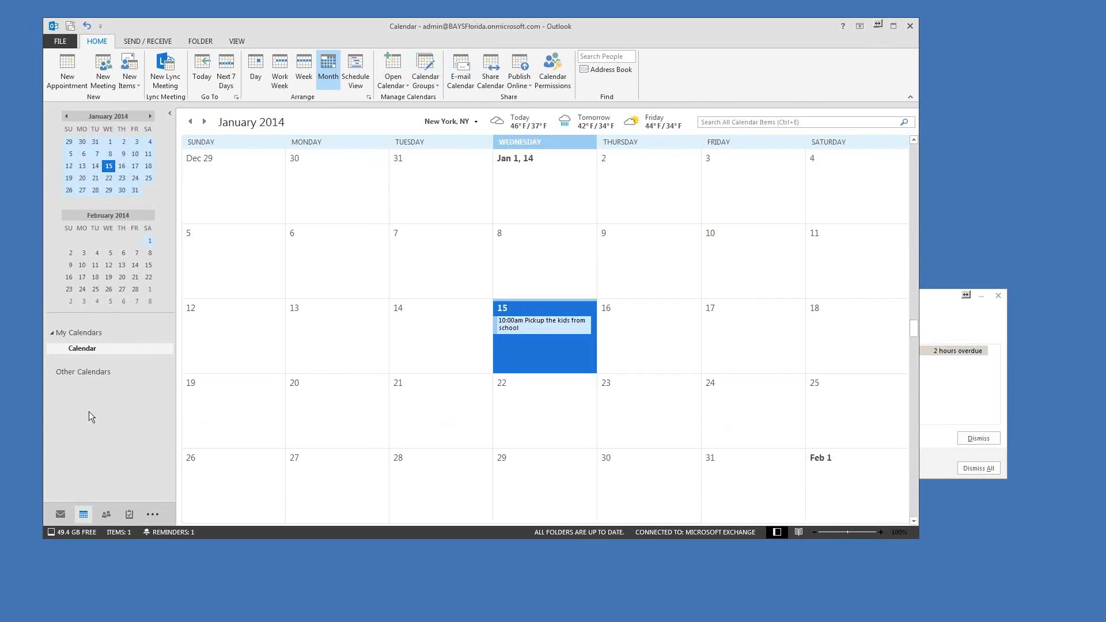
pyautogui.rightClick(73, 353)
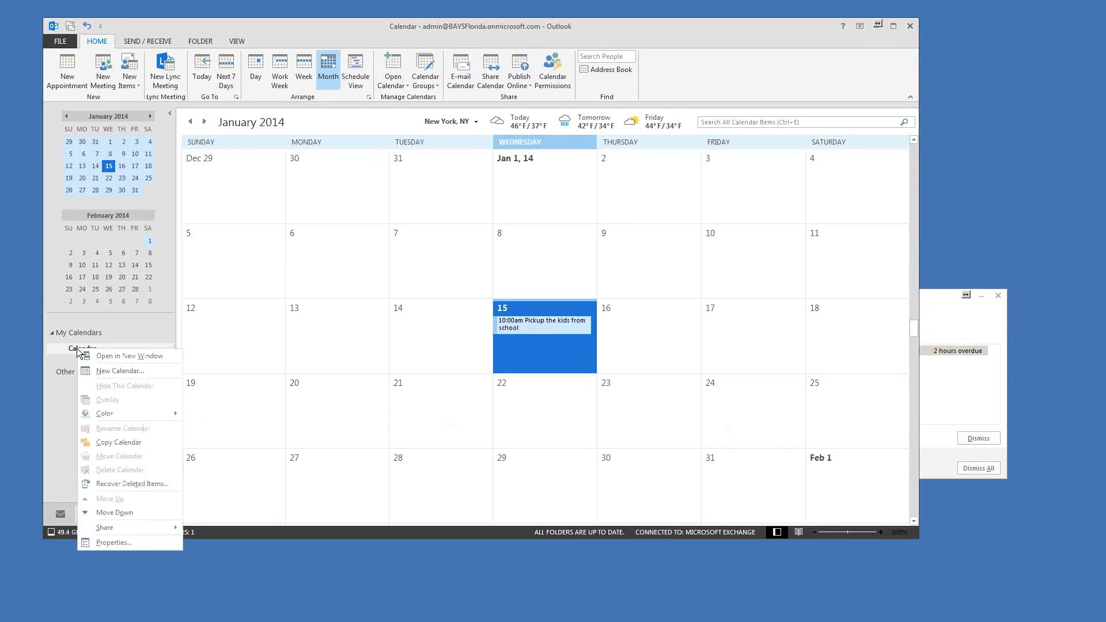
pyautogui.press('Escape')
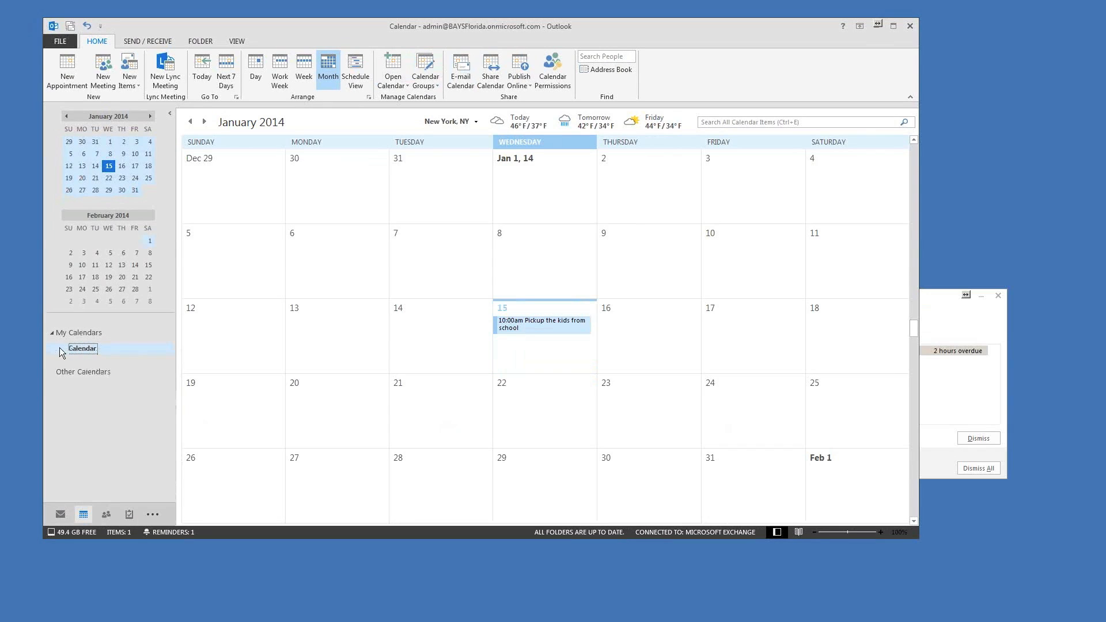
pyautogui.rightClick(75, 334)
pyautogui.click(80, 354)
pyautogui.press('Escape')
pyautogui.rightClick(80, 334)
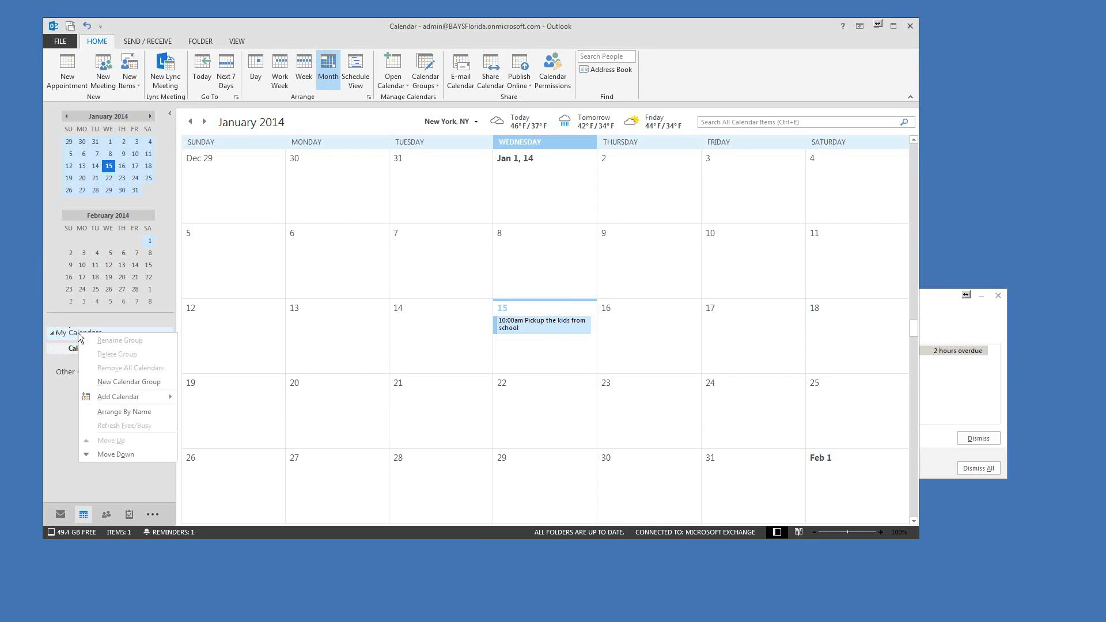
pyautogui.moveTo(108, 399)
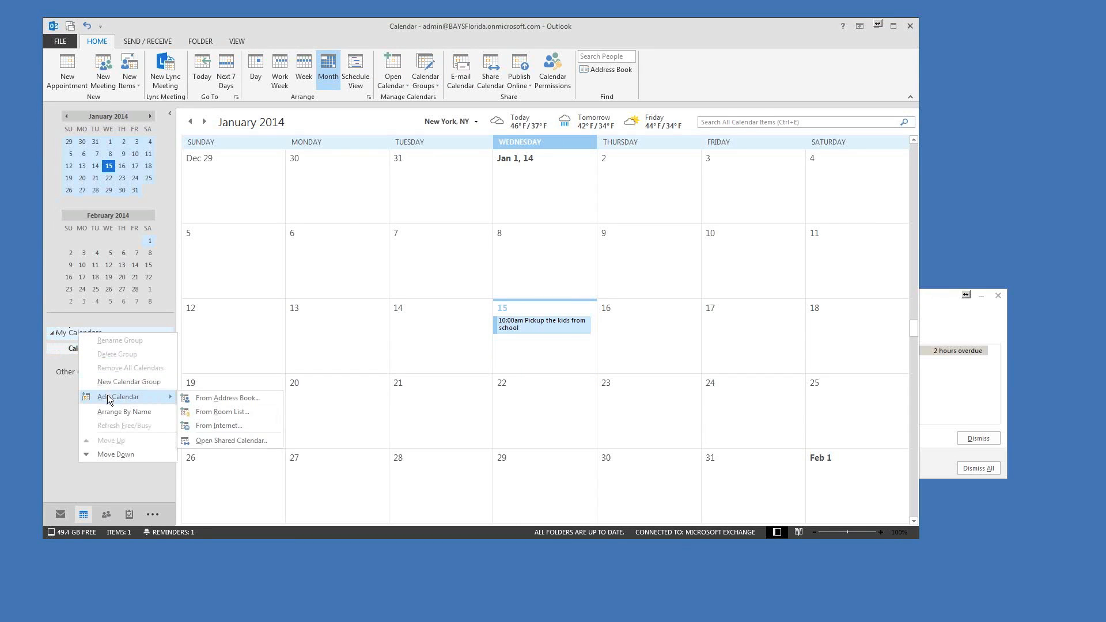
pyautogui.click(69, 335)
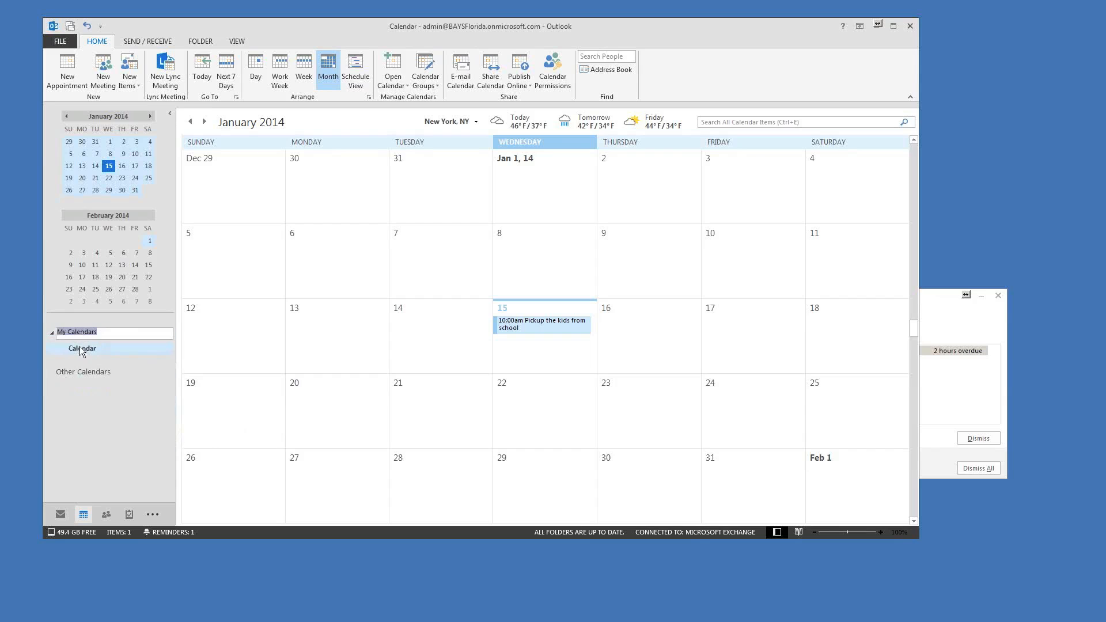
pyautogui.click(85, 349)
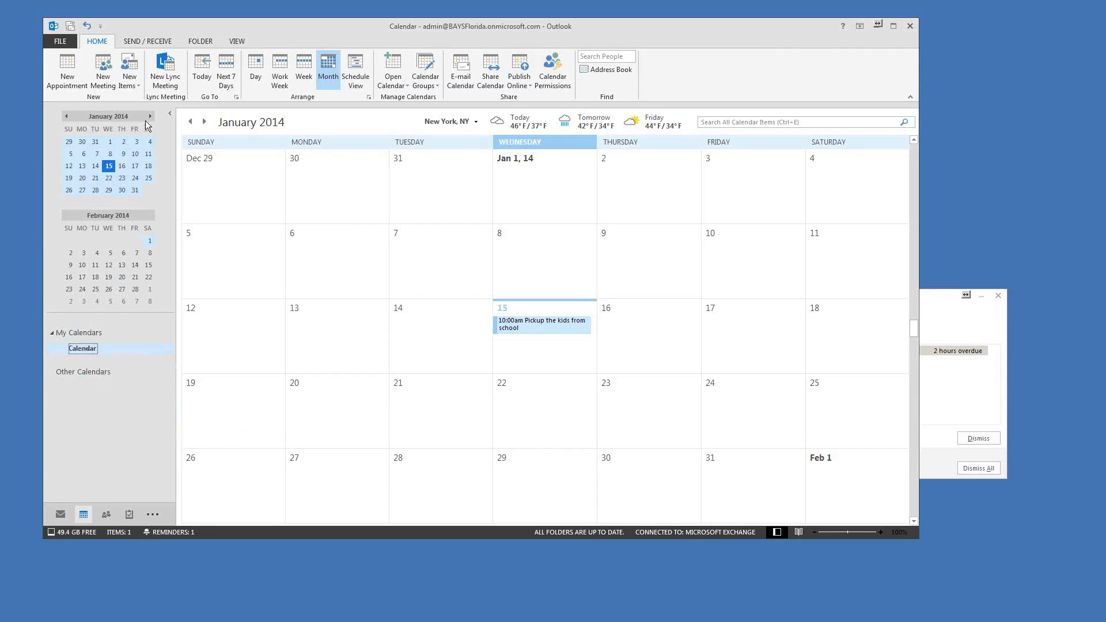
# Step: Check the My Calendars and Other Calendars menus, then show the main Calendar's options
pyautogui.moveTo(504, 22); pyautogui.dragTo(532, 19)
pyautogui.click(115, 330)
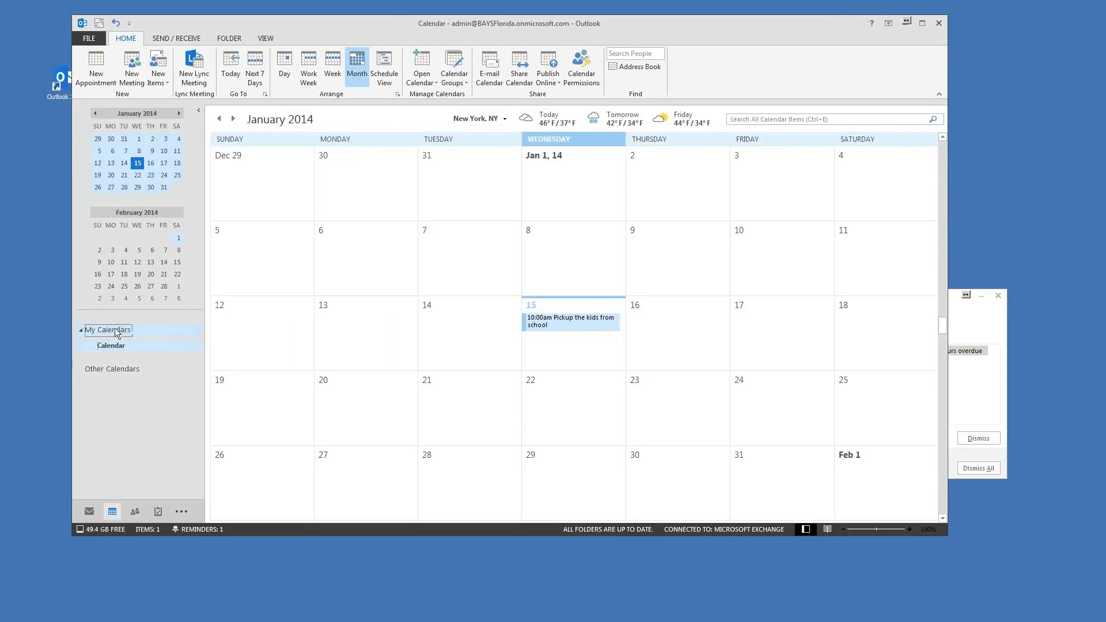
pyautogui.rightClick(110, 330)
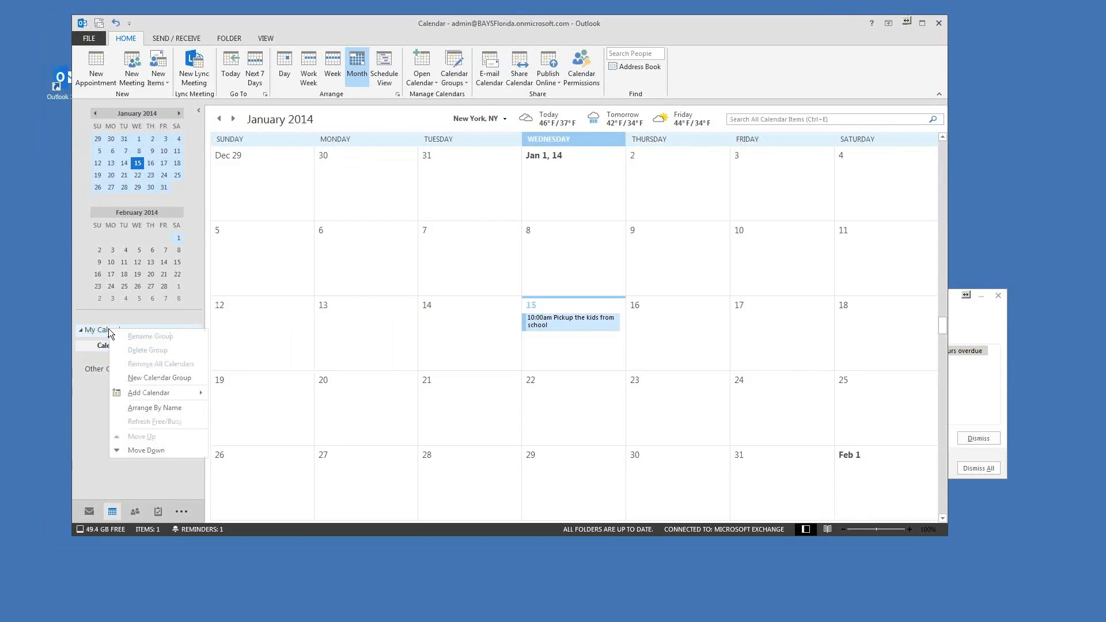
pyautogui.moveTo(168, 394)
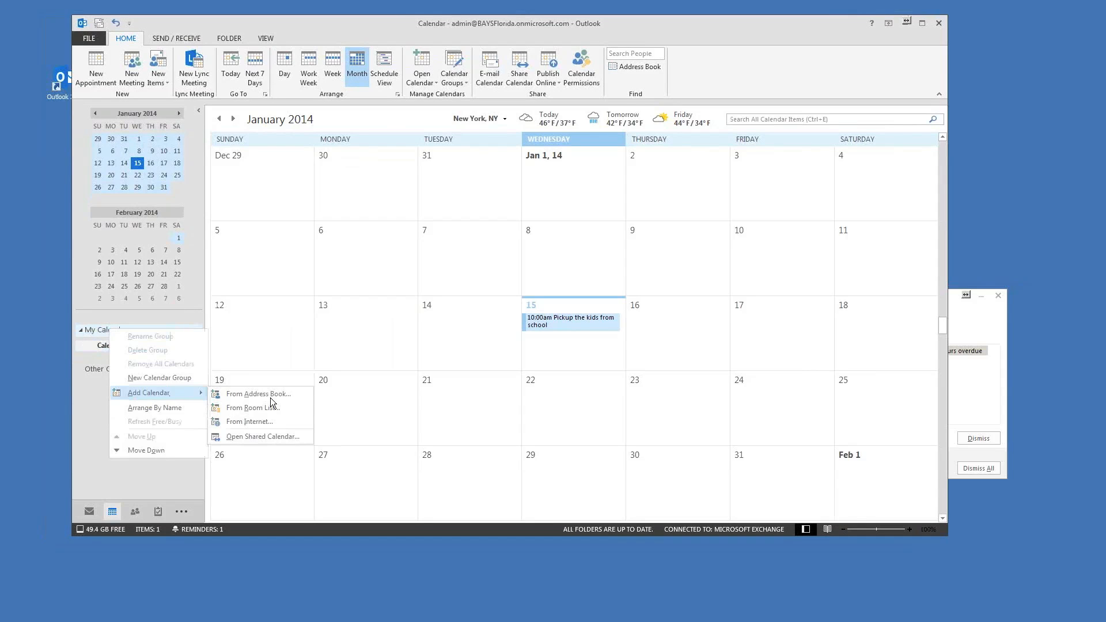
pyautogui.click(118, 486)
pyautogui.click(110, 368)
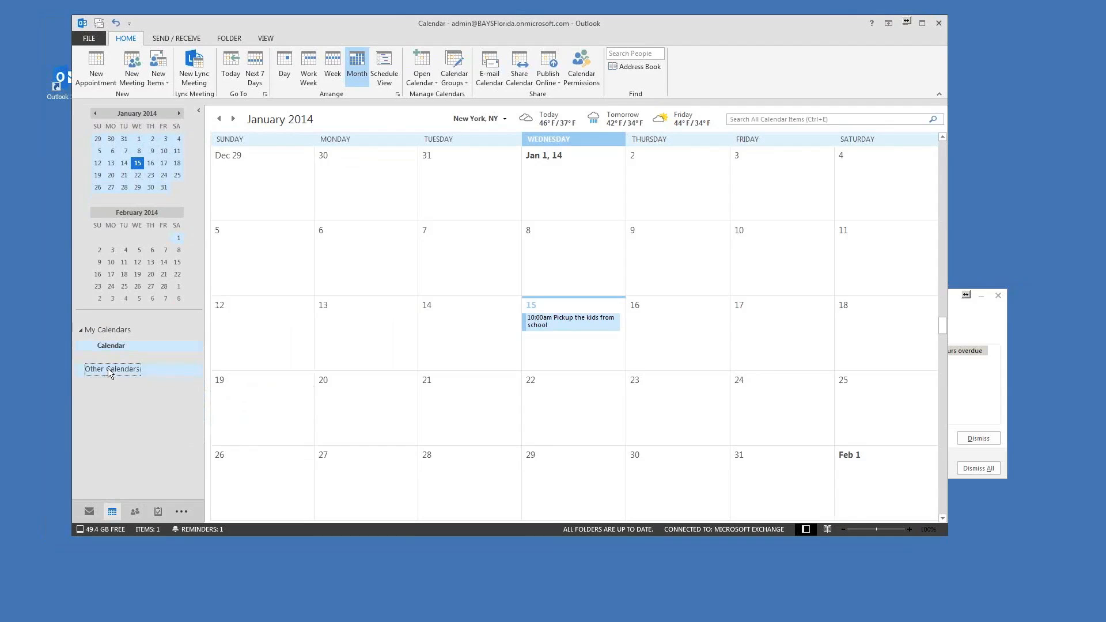
pyautogui.rightClick(109, 372)
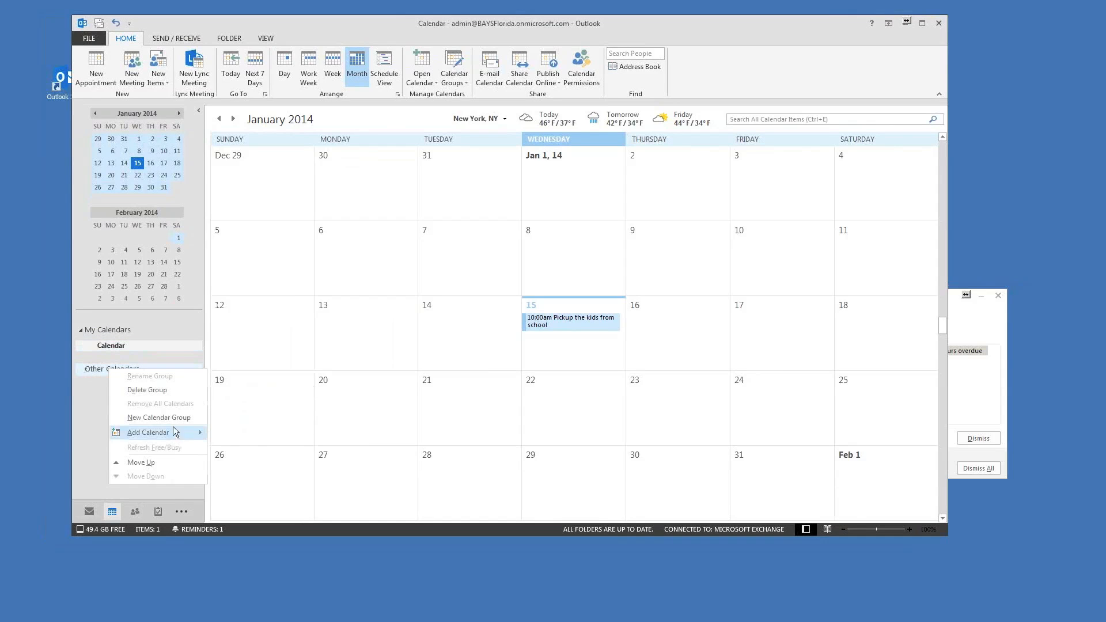
pyautogui.press('Escape')
pyautogui.rightClick(110, 346)
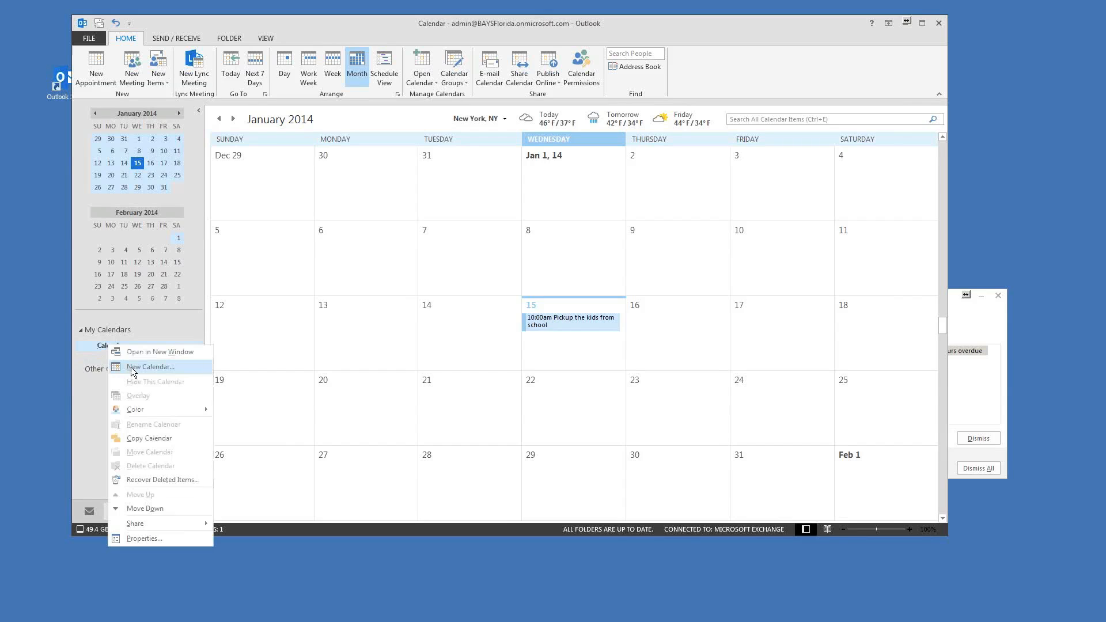
pyautogui.click(132, 369)
pyautogui.write('Ot')
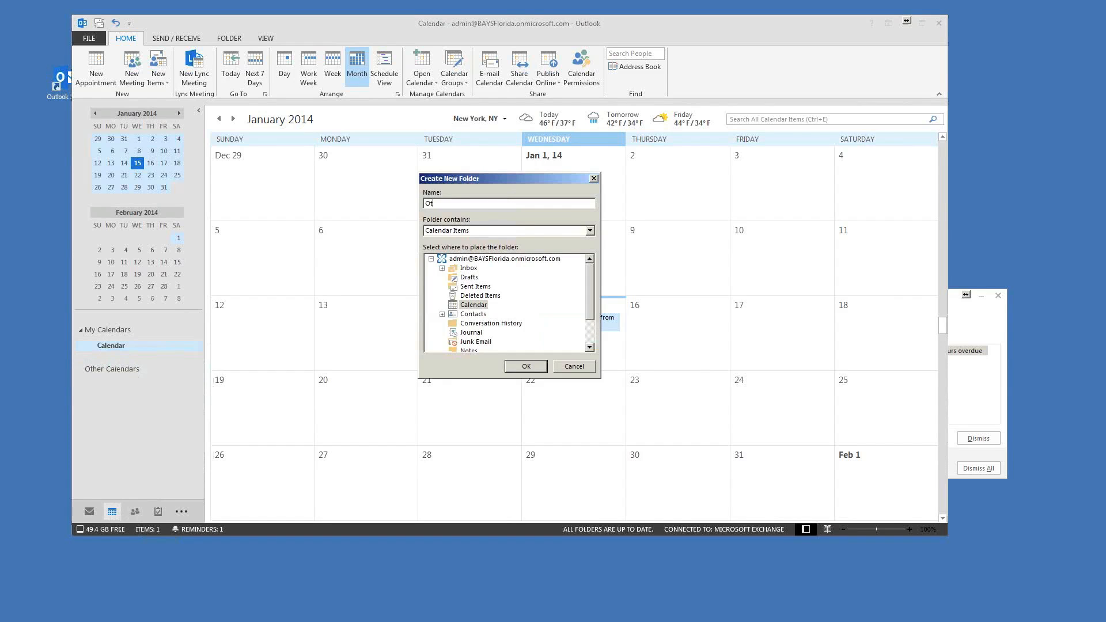
pyautogui.write('her calendar')
pyautogui.click(525, 368)
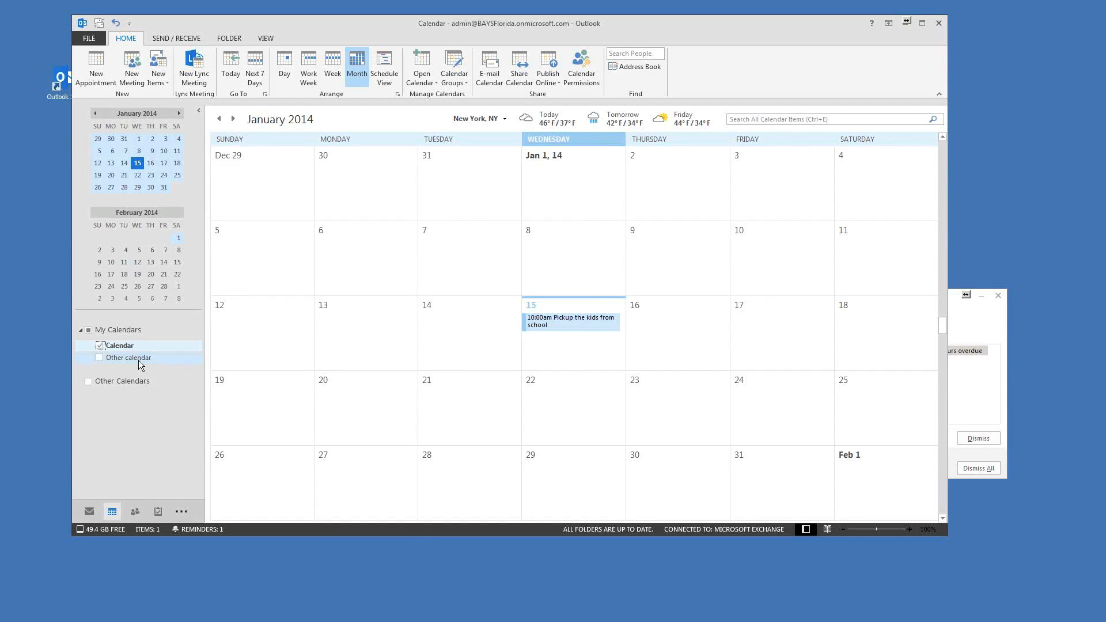
pyautogui.click(99, 359)
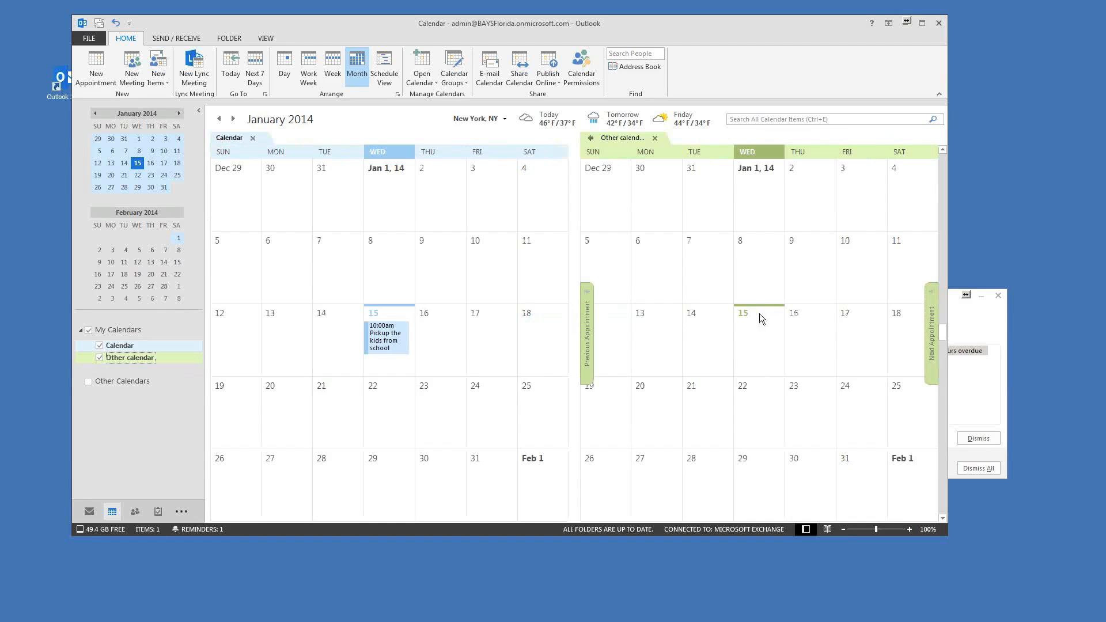
pyautogui.click(100, 358)
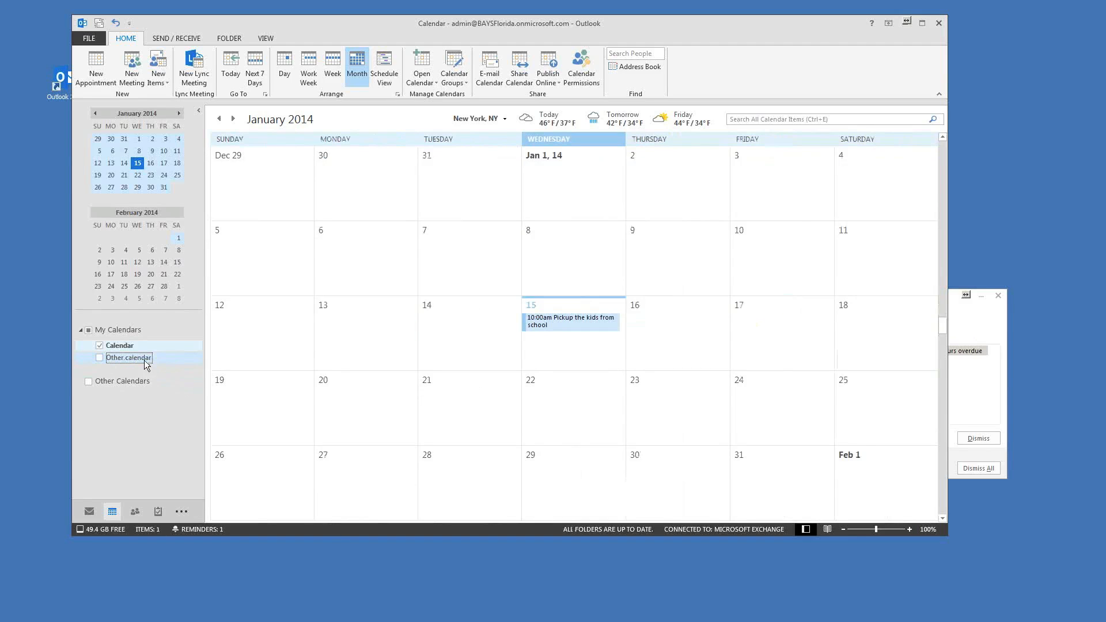
pyautogui.click(106, 358)
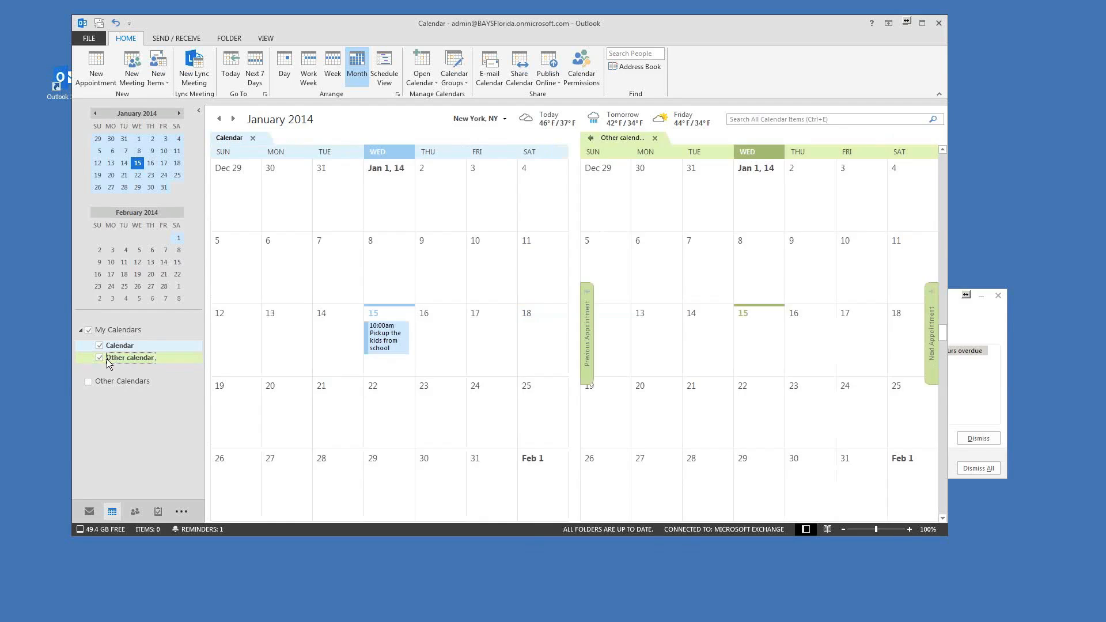
pyautogui.rightClick(126, 360)
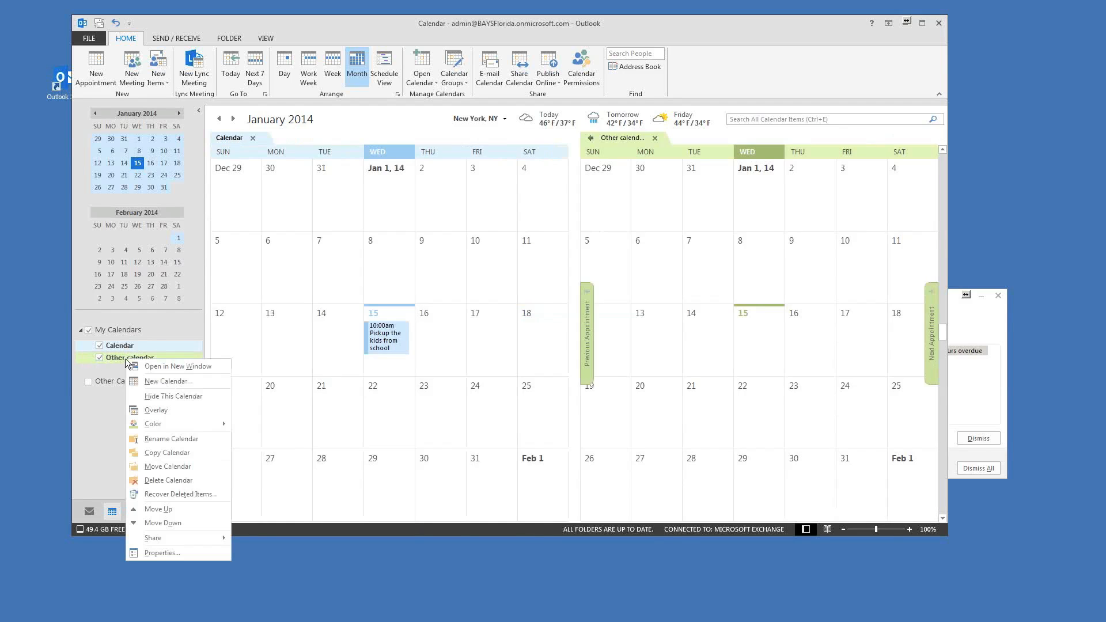
pyautogui.click(154, 481)
pyautogui.click(542, 347)
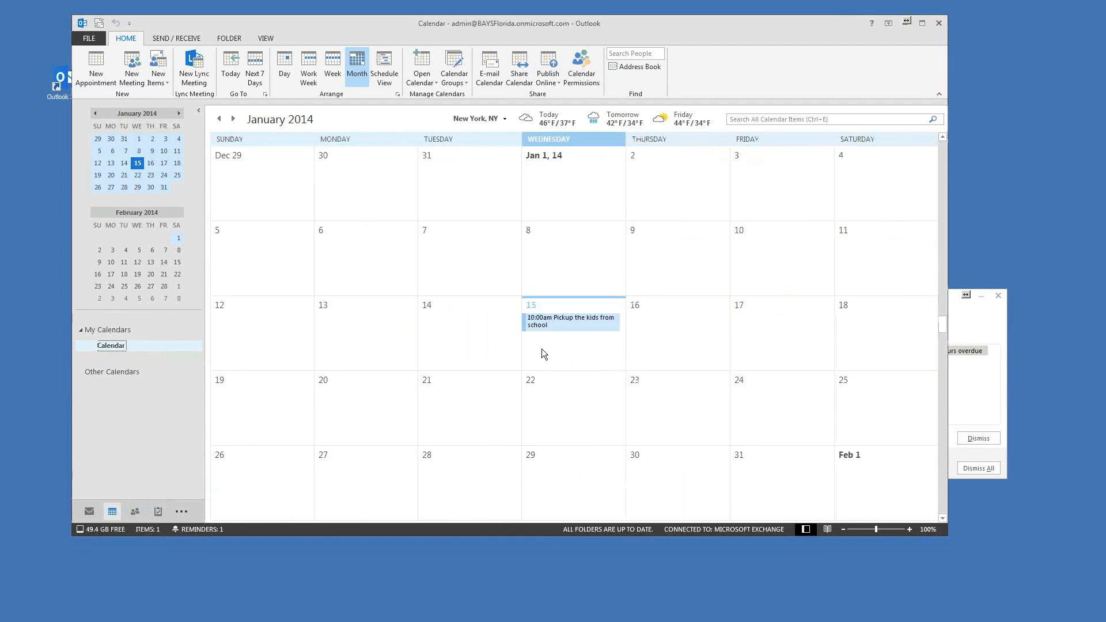
pyautogui.rightClick(110, 348)
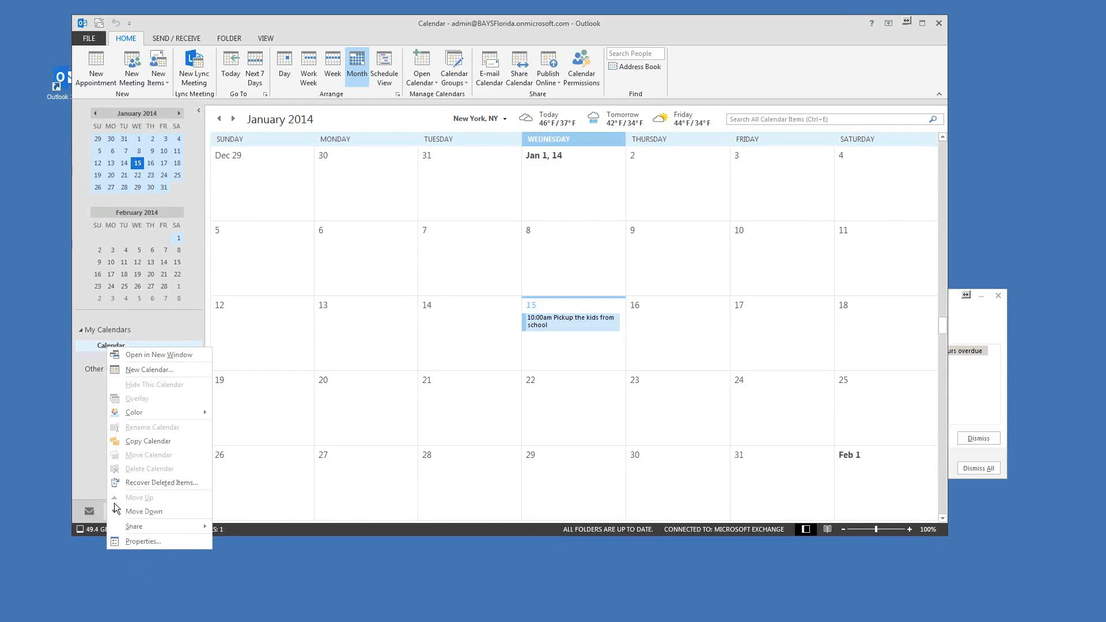
pyautogui.click(98, 344)
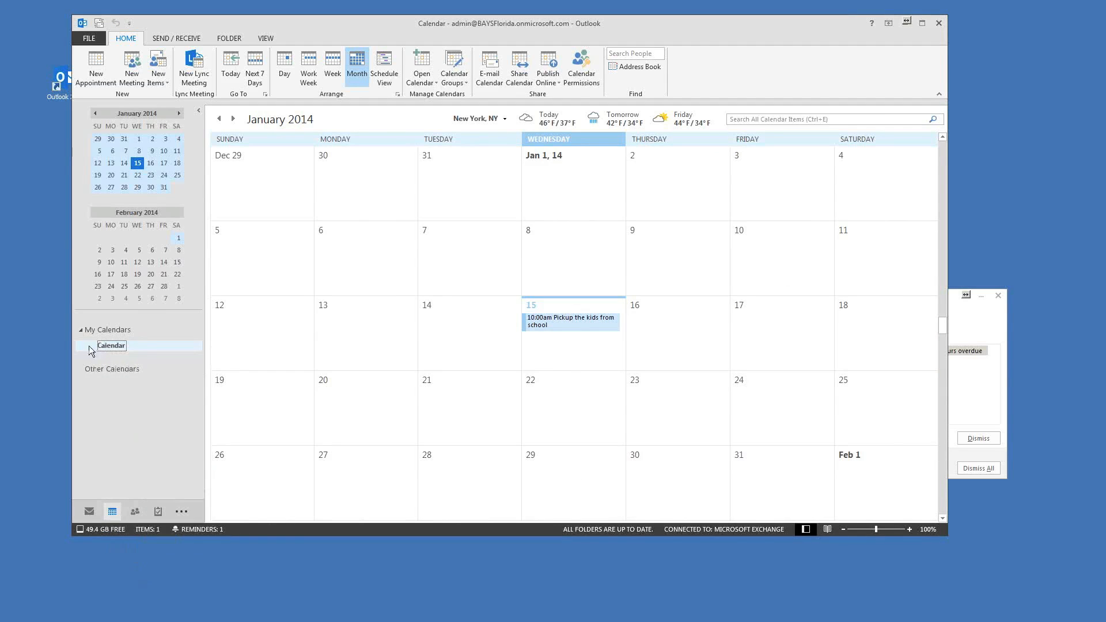
pyautogui.rightClick(119, 346)
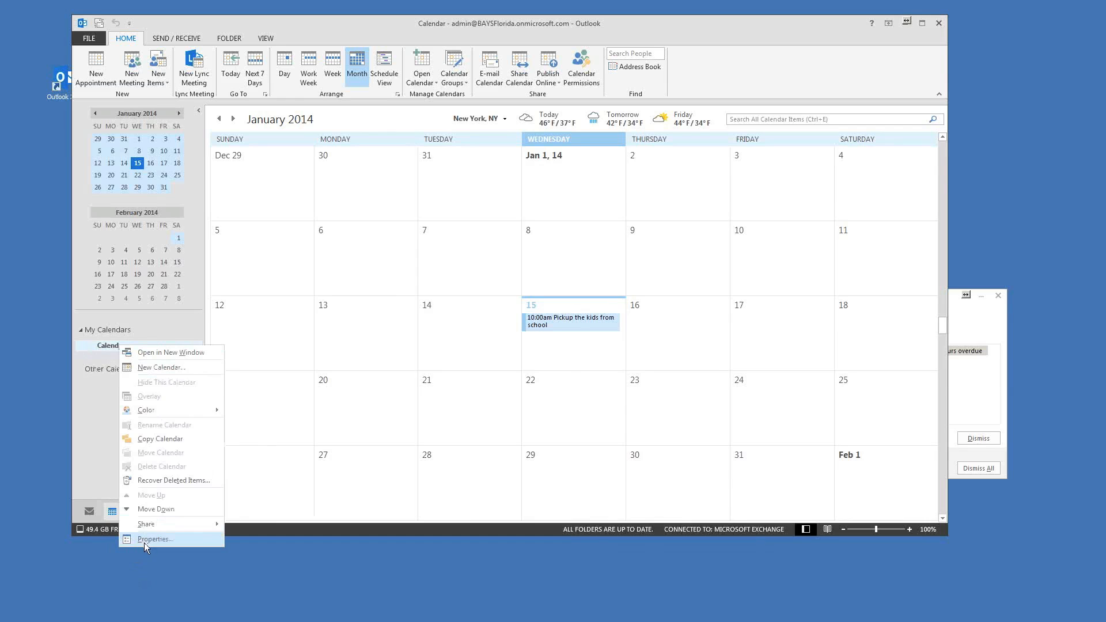
pyautogui.moveTo(534, 29); pyautogui.dragTo(526, 25)
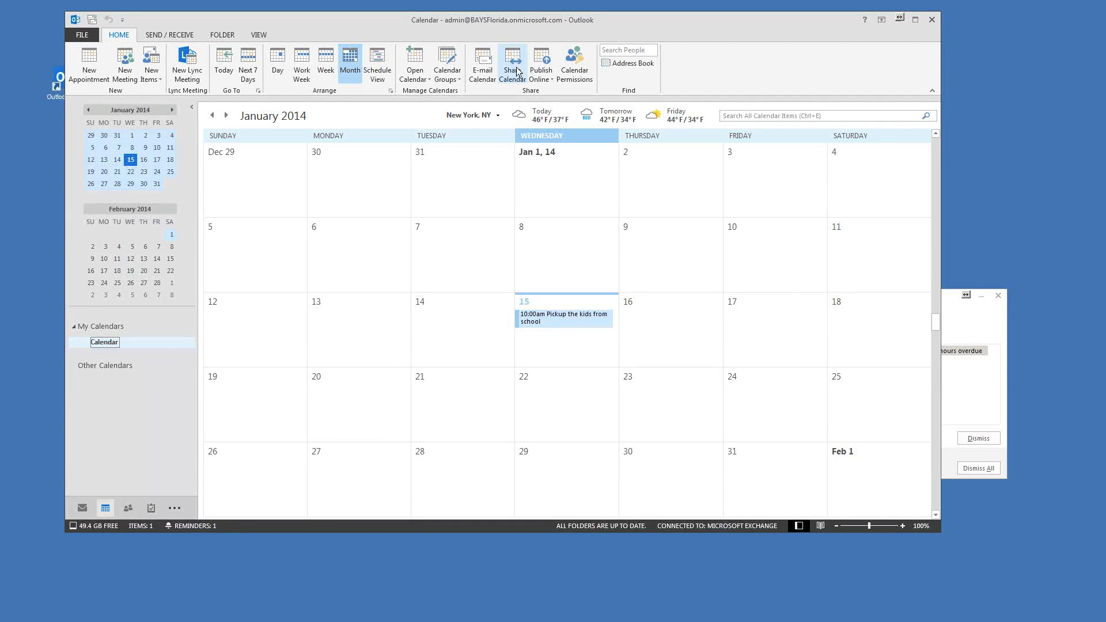
# Step: Start sharing the main Calendar and add several address-list contacts as recipients
pyautogui.click(517, 69)
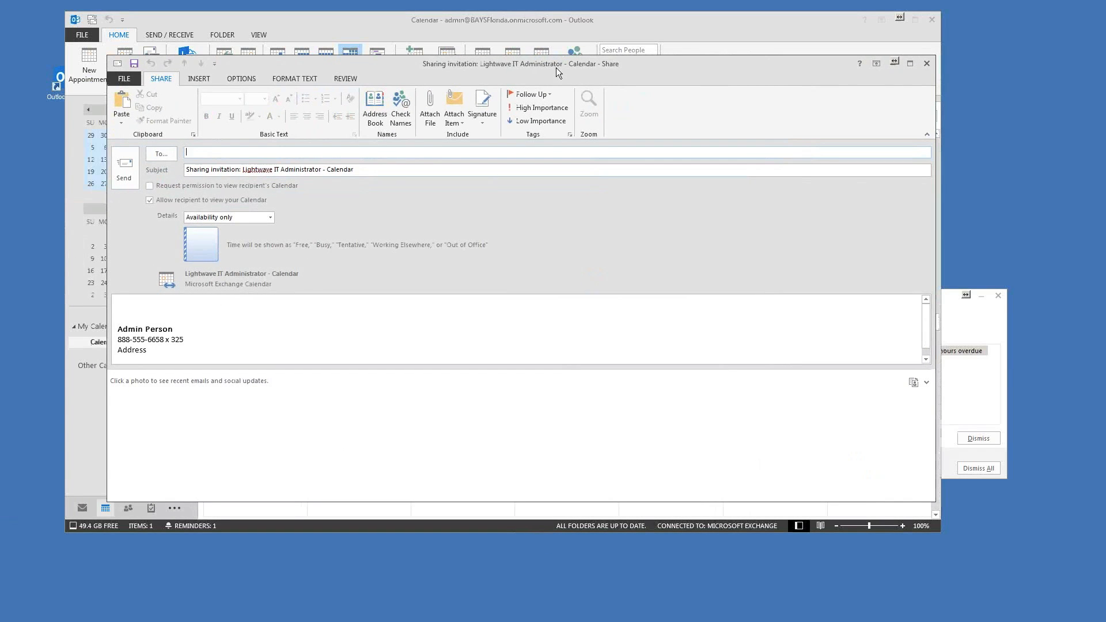
pyautogui.moveTo(557, 64); pyautogui.dragTo(588, 63)
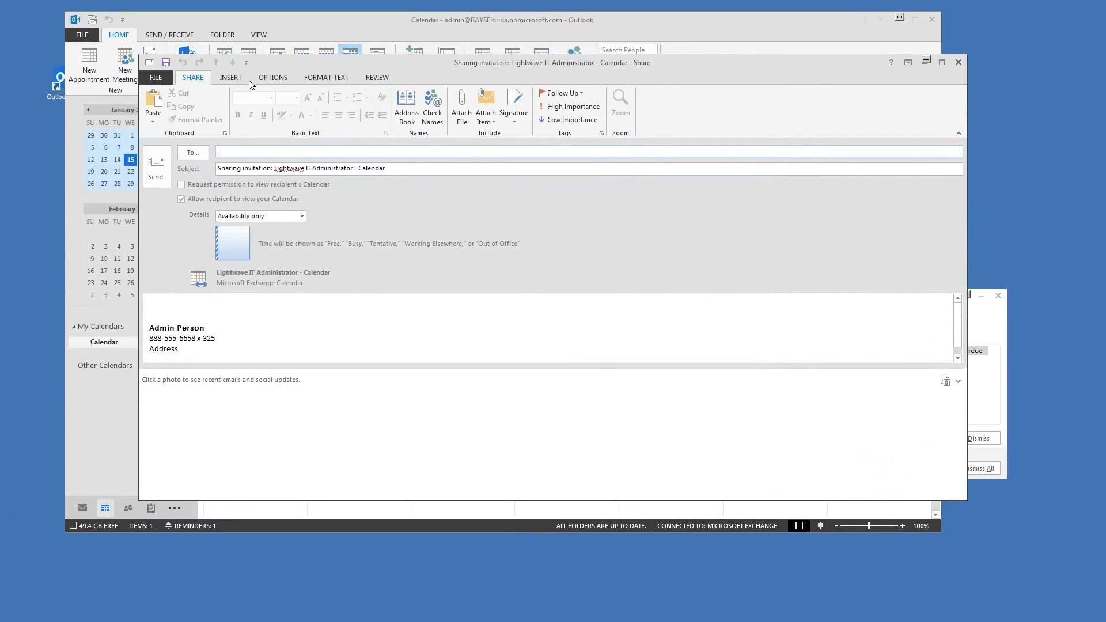
pyautogui.click(202, 154)
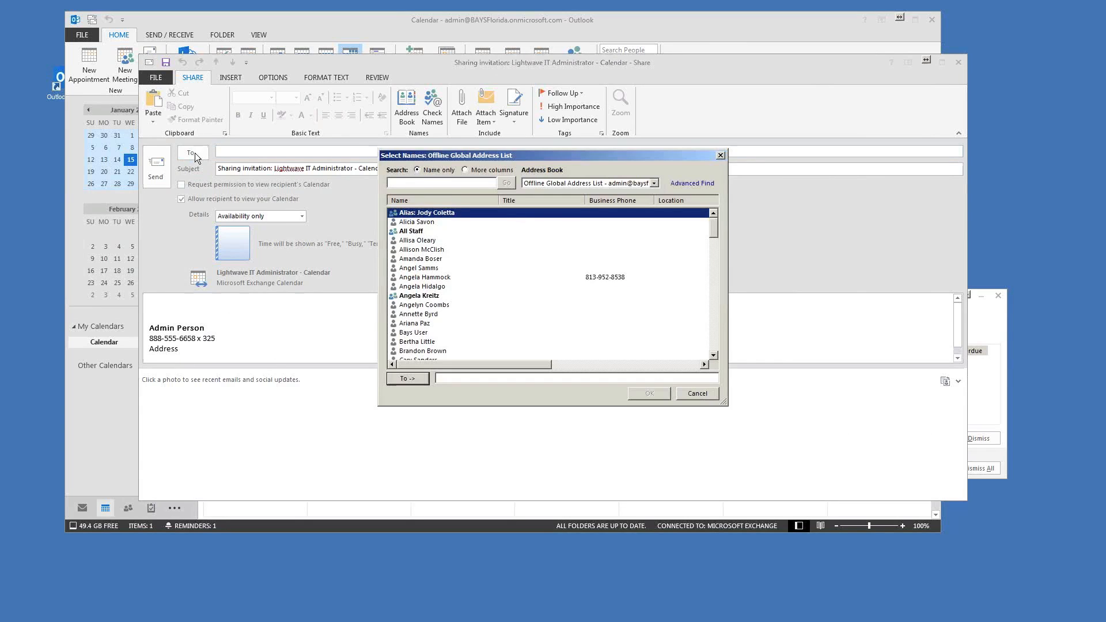
pyautogui.click(417, 223)
pyautogui.click(410, 379)
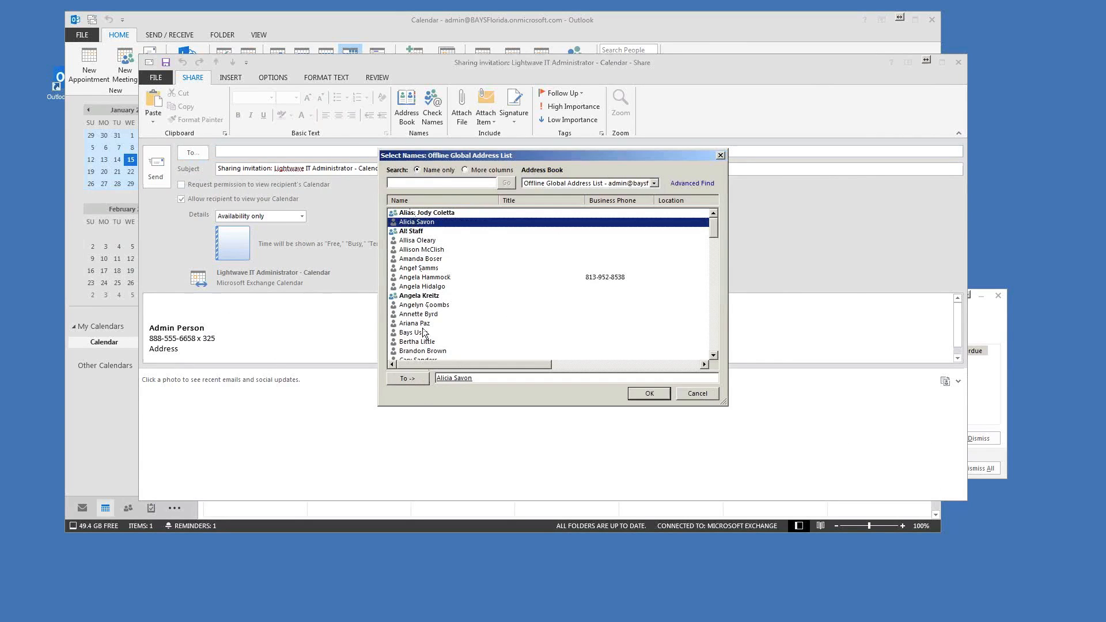
pyautogui.keyDown('ctrl'); pyautogui.click(423, 285); pyautogui.keyUp('ctrl')
pyautogui.keyDown('ctrl'); pyautogui.click(421, 277); pyautogui.keyUp('ctrl')
pyautogui.keyDown('ctrl'); pyautogui.click(419, 267); pyautogui.keyUp('ctrl')
pyautogui.keyDown('ctrl'); pyautogui.click(421, 259); pyautogui.keyUp('ctrl')
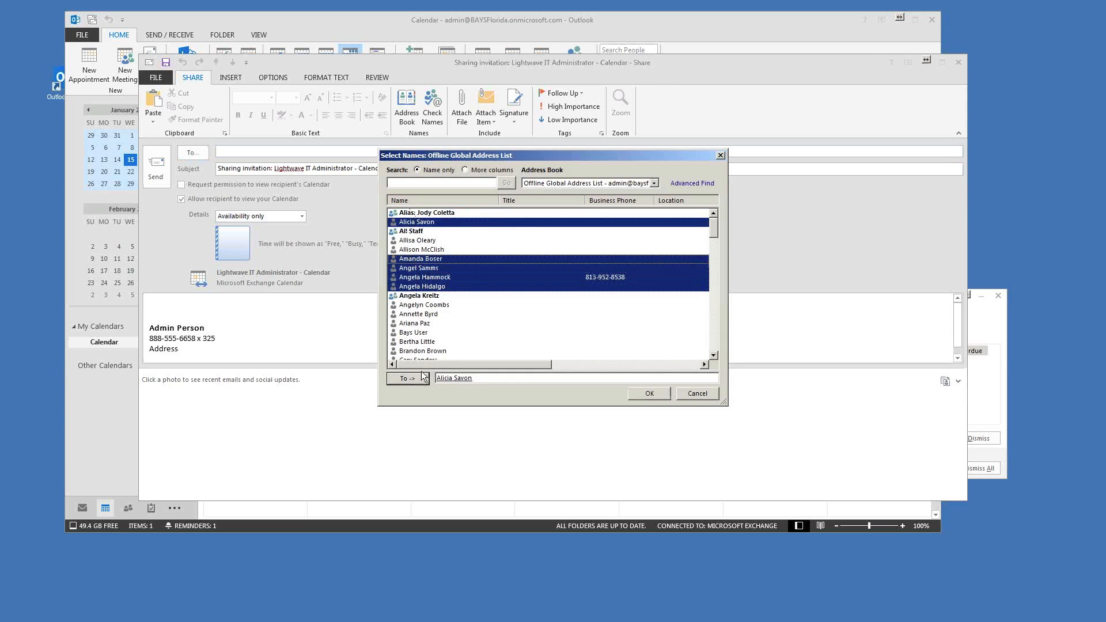
pyautogui.click(407, 379)
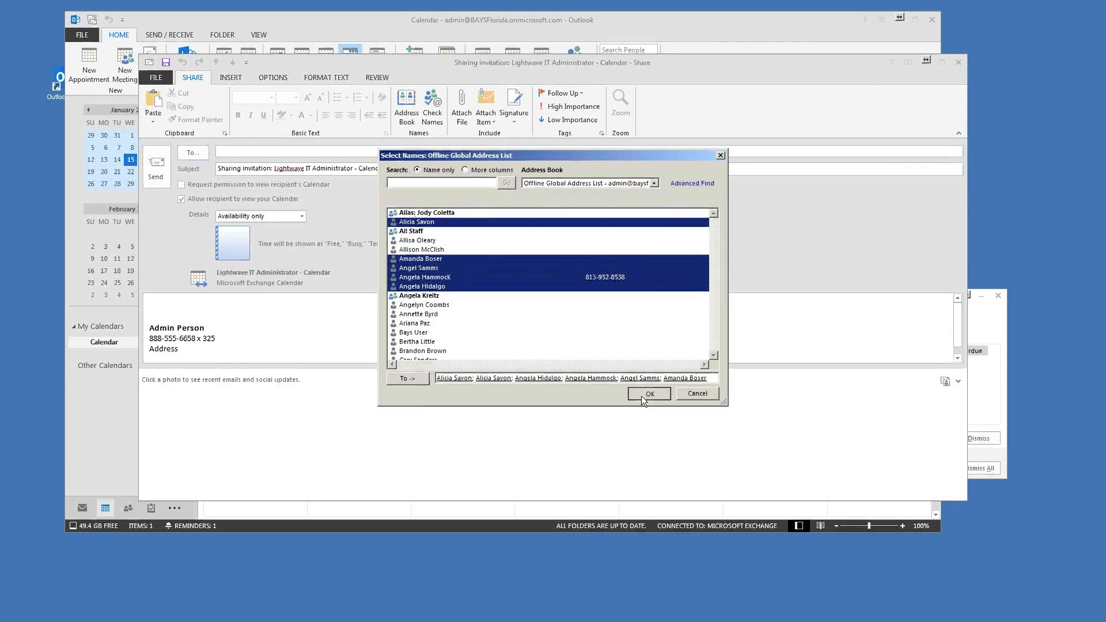
pyautogui.click(641, 395)
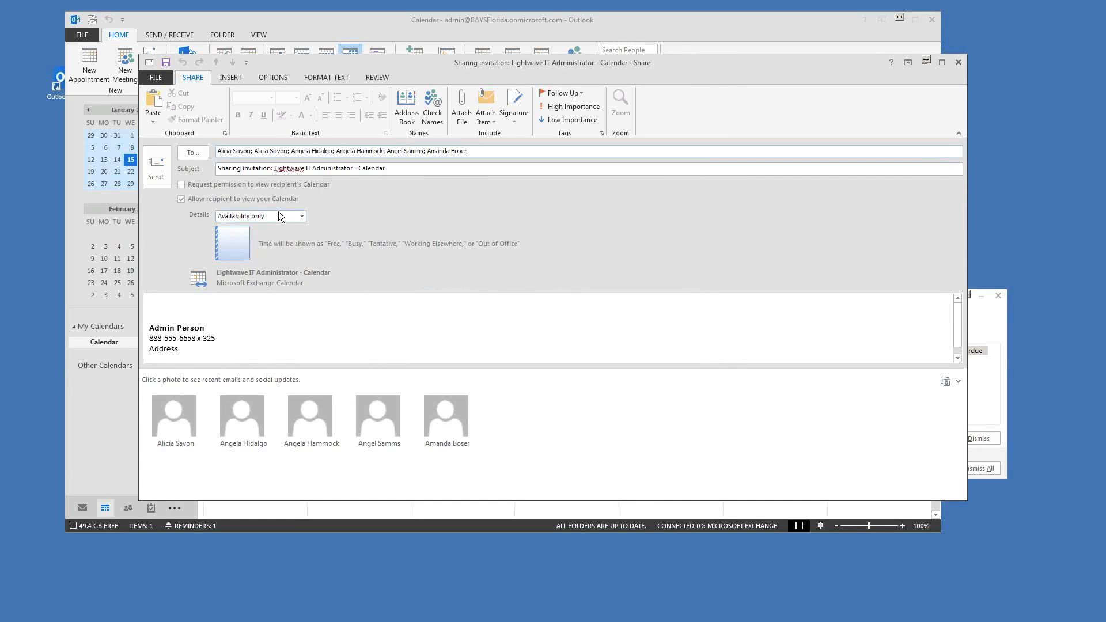
# Step: Try Limited details and requesting recipients' calendars, then revert to sharing Availability only
pyautogui.click(229, 217)
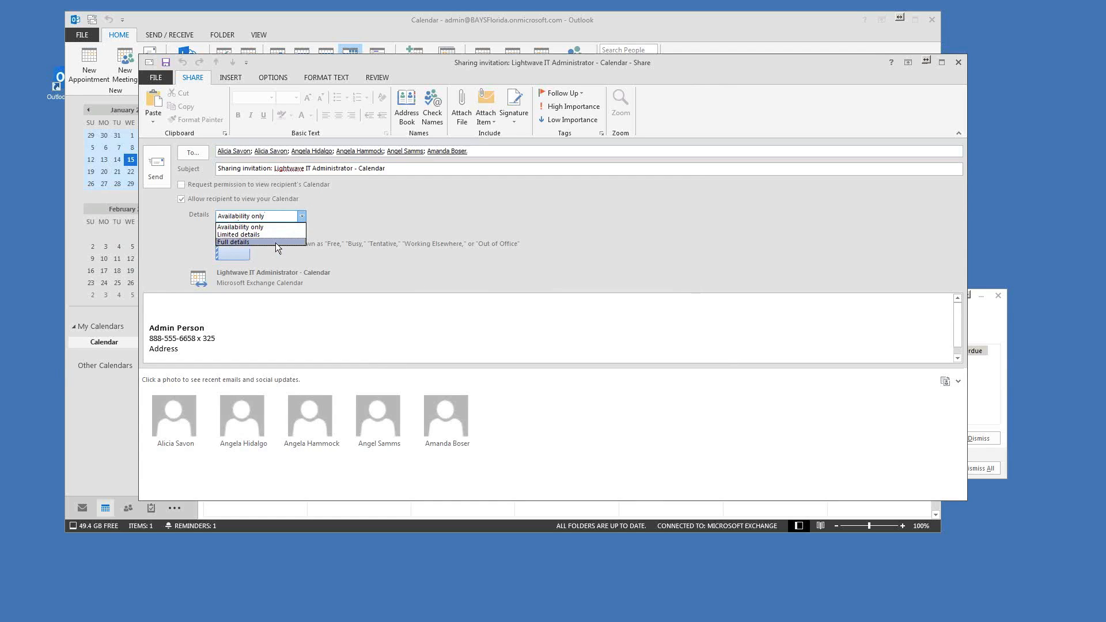
pyautogui.click(217, 219)
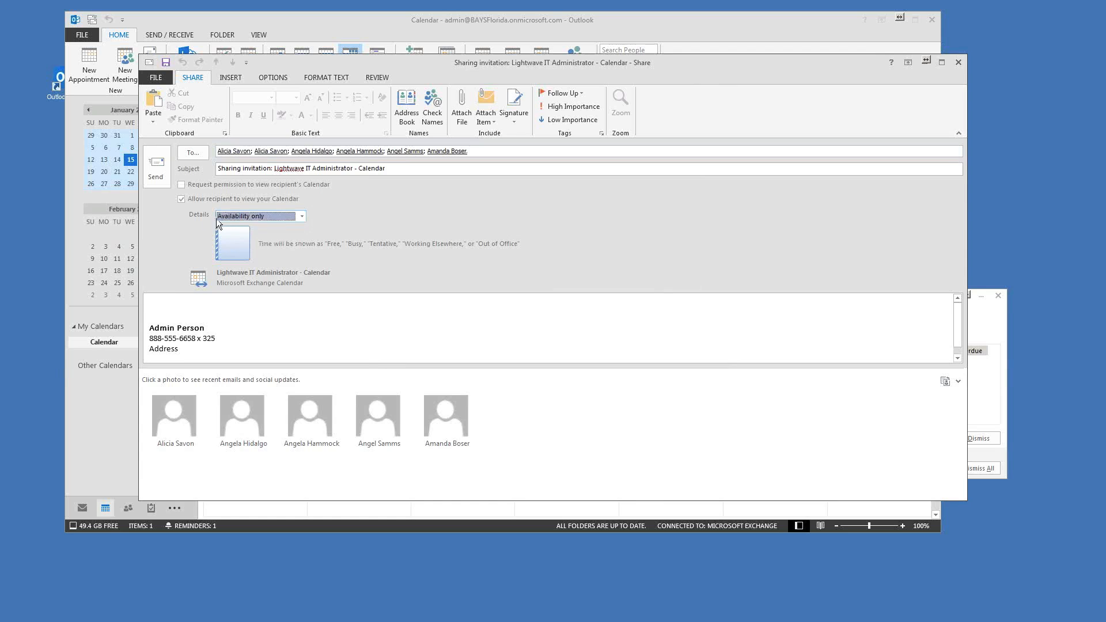
pyautogui.click(291, 215)
pyautogui.click(229, 235)
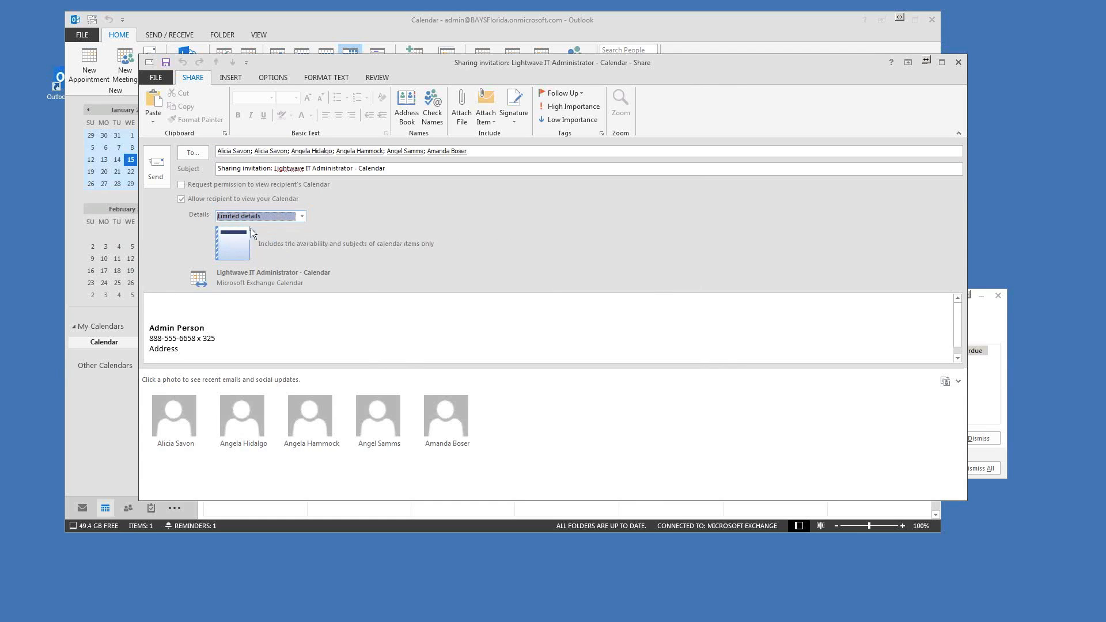
pyautogui.click(261, 216)
pyautogui.click(262, 216)
pyautogui.click(181, 185)
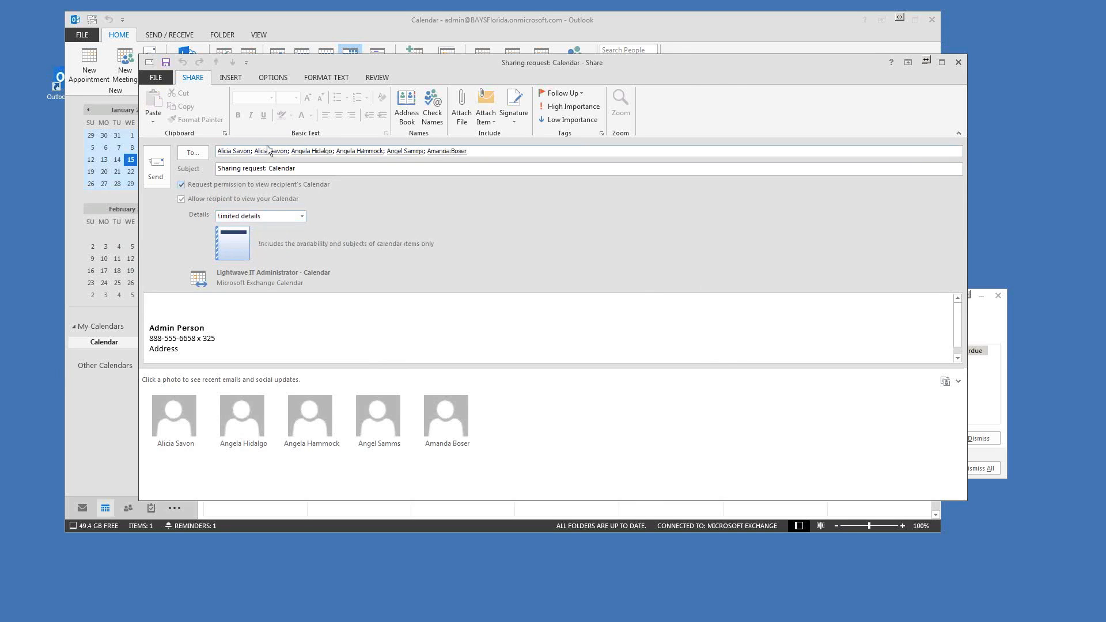
pyautogui.click(272, 217)
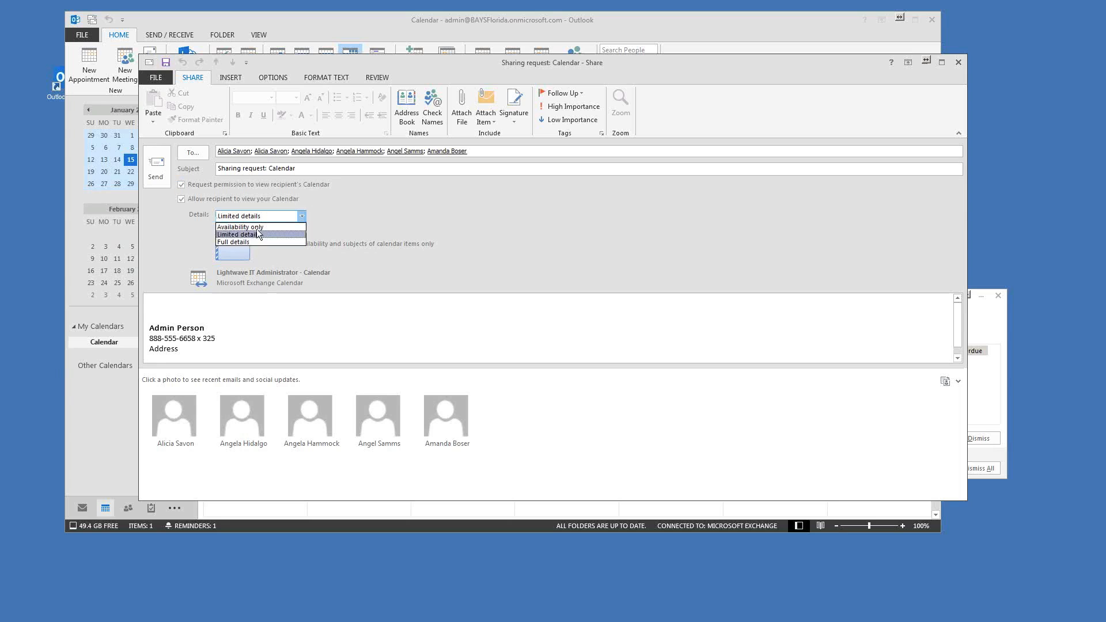
pyautogui.click(237, 227)
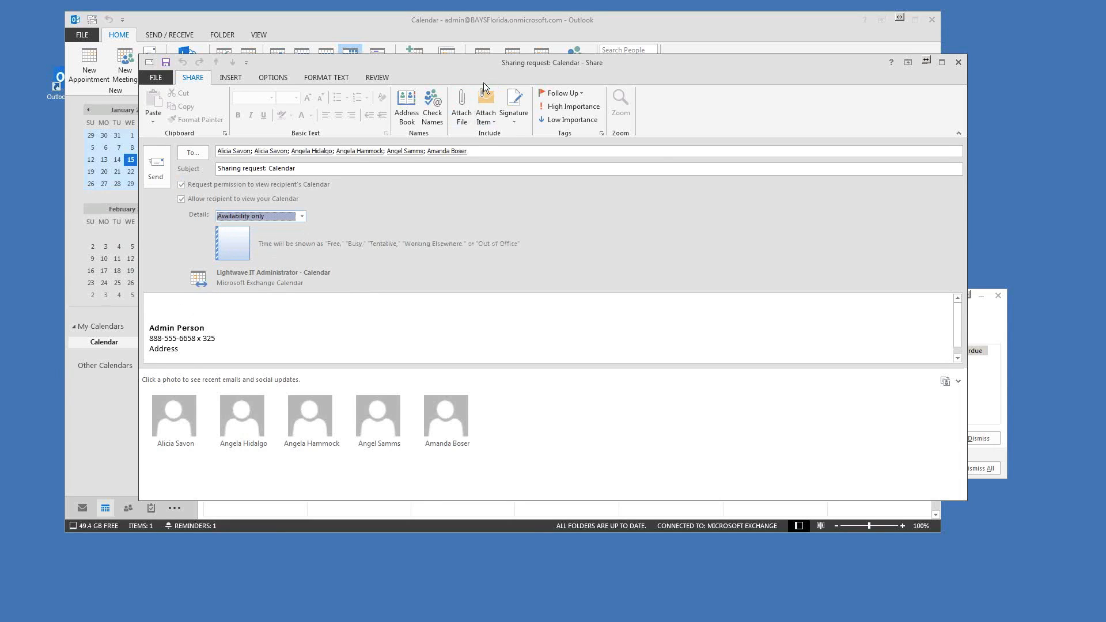
# Step: Close the calendar sharing request without saving it
pyautogui.moveTo(485, 67); pyautogui.dragTo(519, 63)
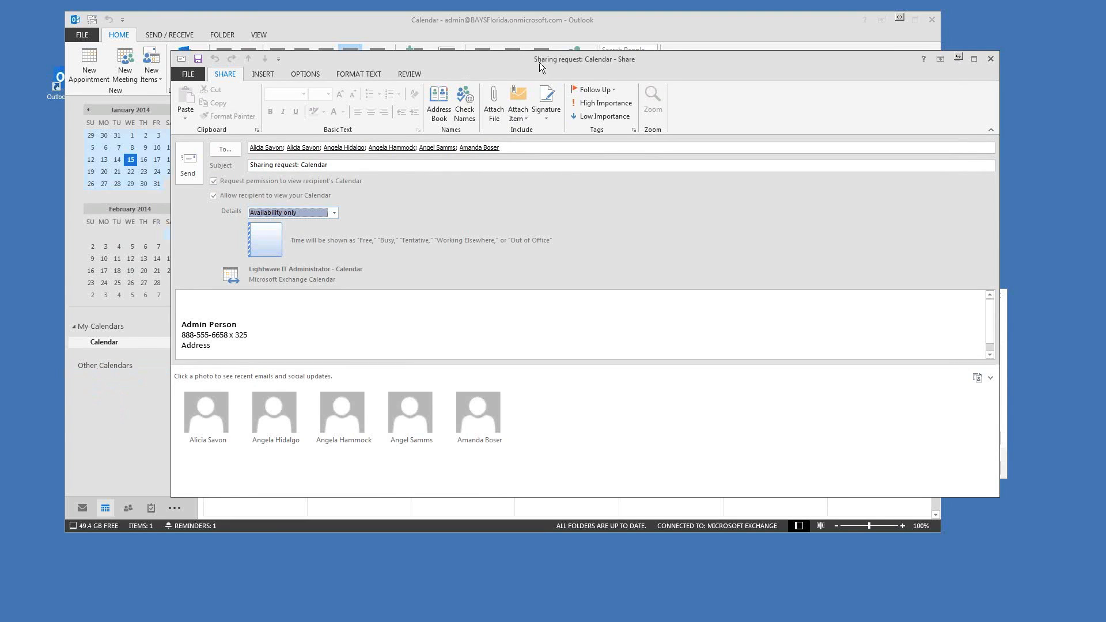
pyautogui.moveTo(541, 63); pyautogui.dragTo(518, 53)
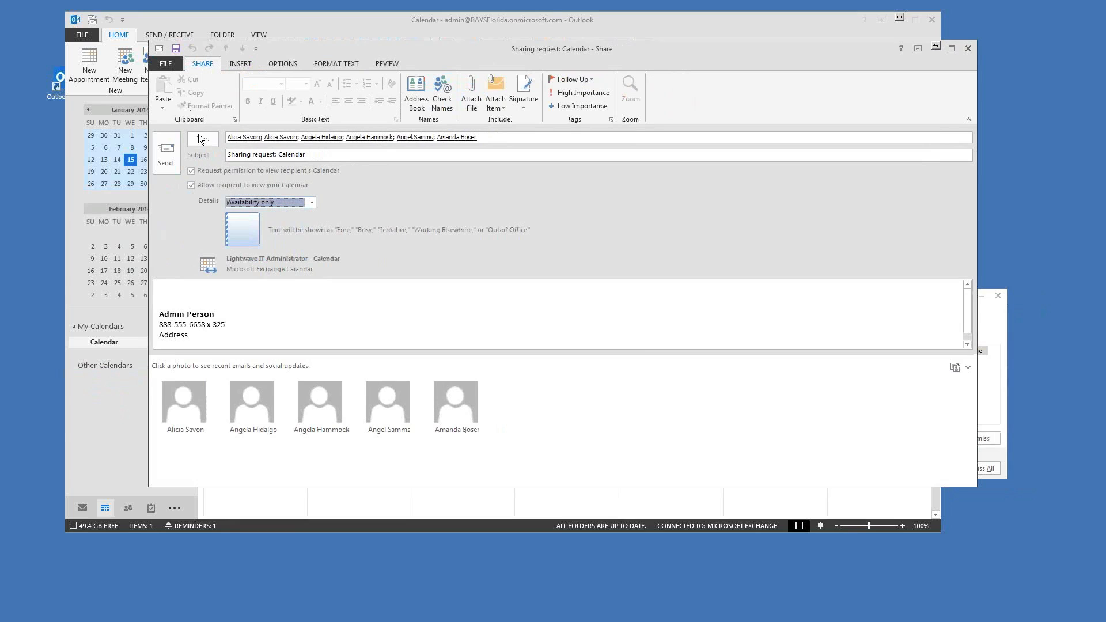
pyautogui.click(969, 49)
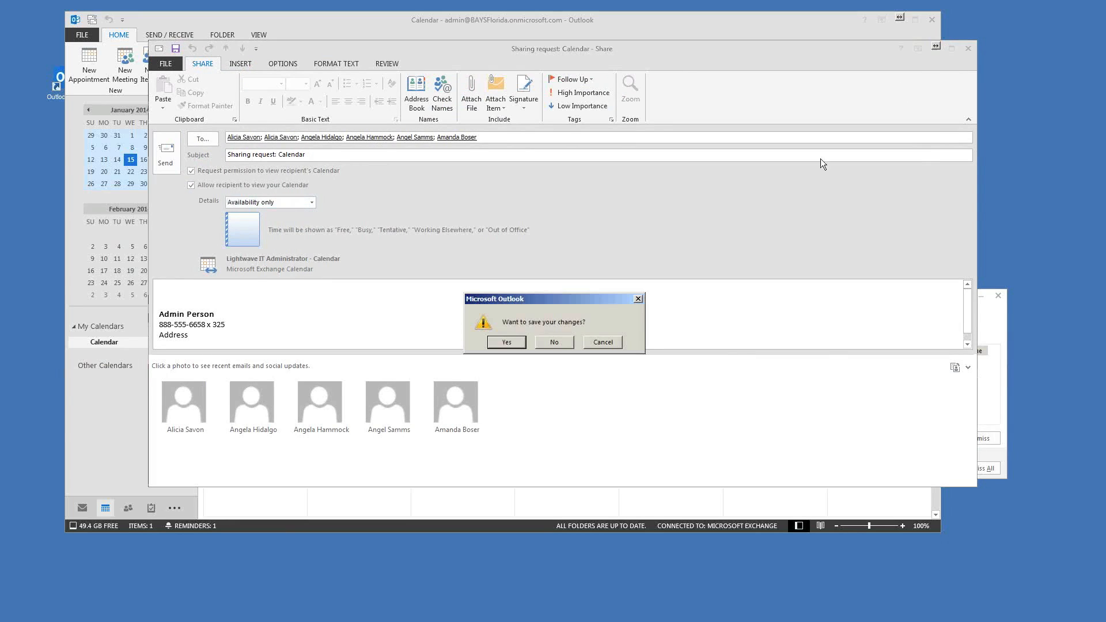
pyautogui.click(554, 343)
pyautogui.moveTo(525, 23); pyautogui.dragTo(539, 20)
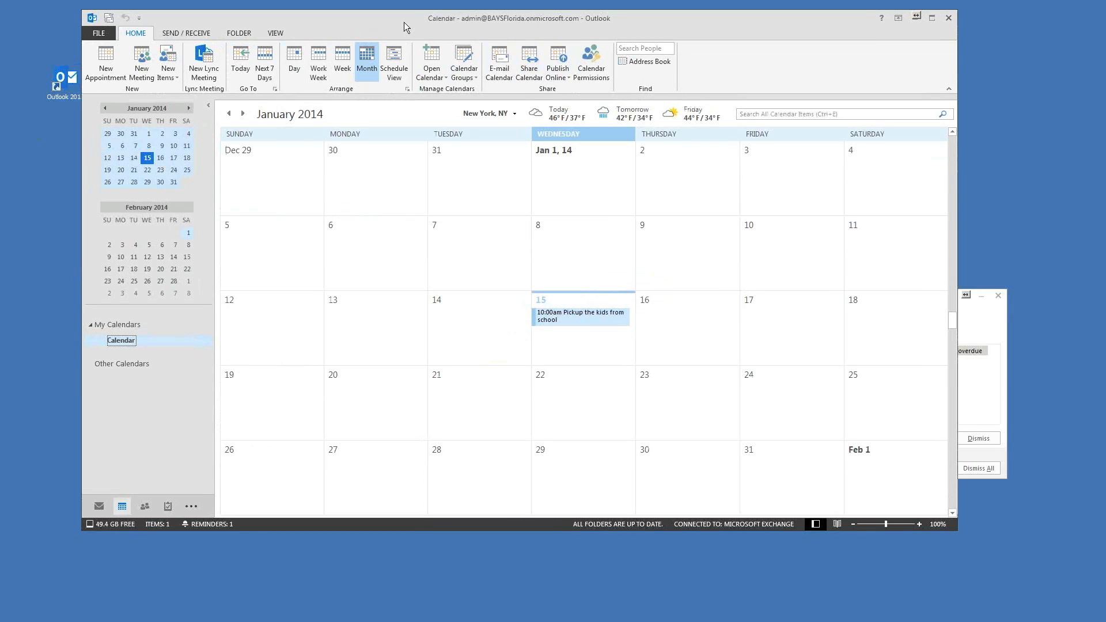
# Step: Switch to People, select the empty Contacts folder and right-click in its contact list
pyautogui.moveTo(403, 22); pyautogui.dragTo(396, 21)
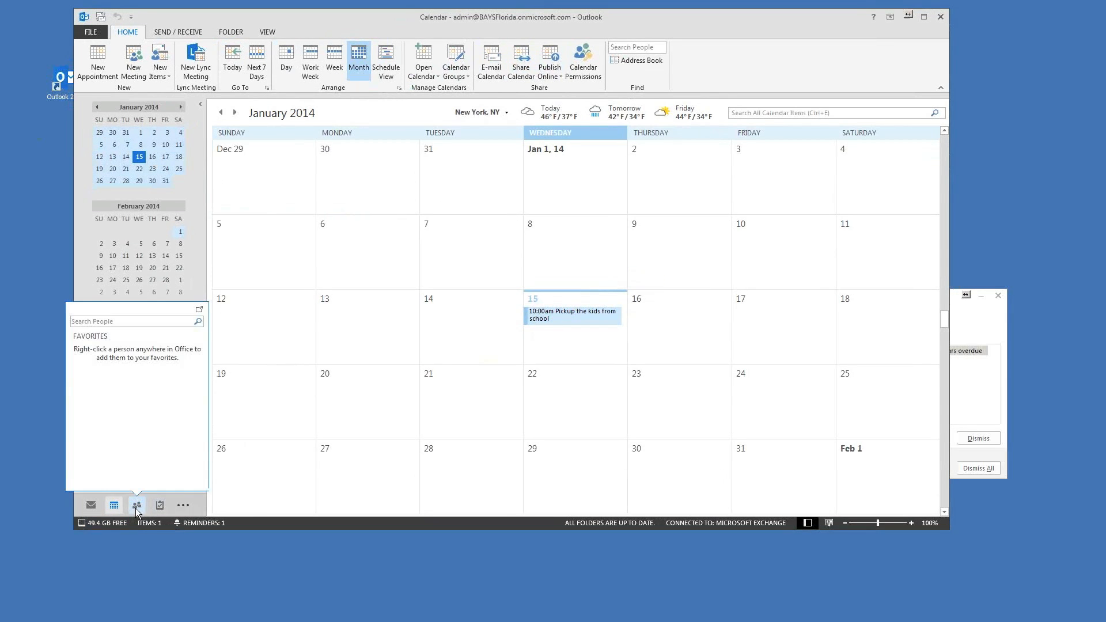
pyautogui.click(136, 509)
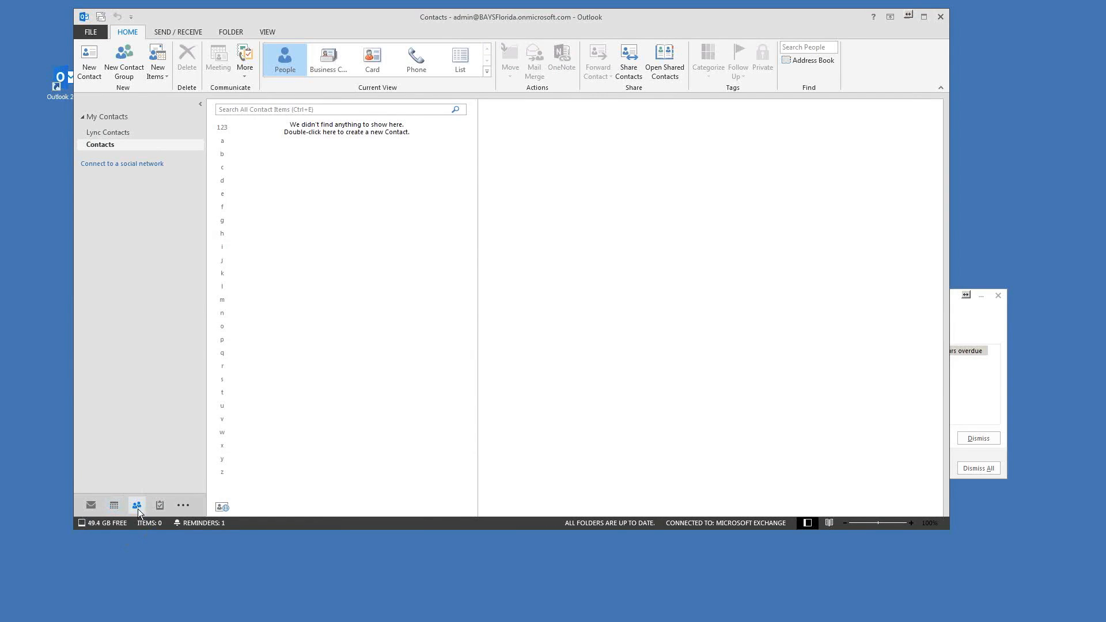
pyautogui.moveTo(134, 509)
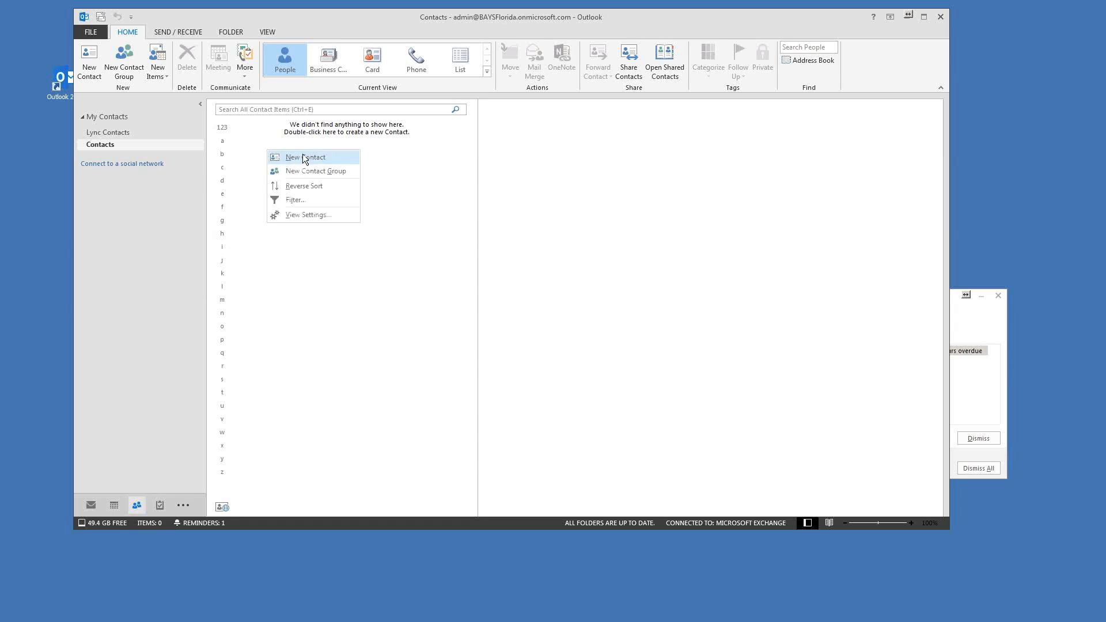
pyautogui.click(105, 147)
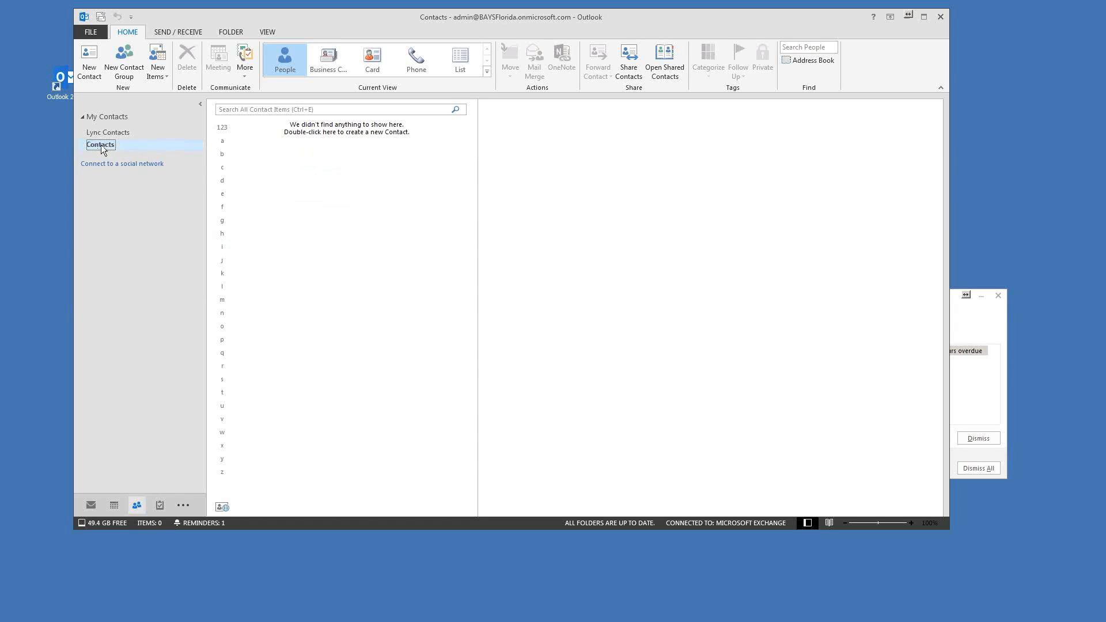
pyautogui.rightClick(303, 157)
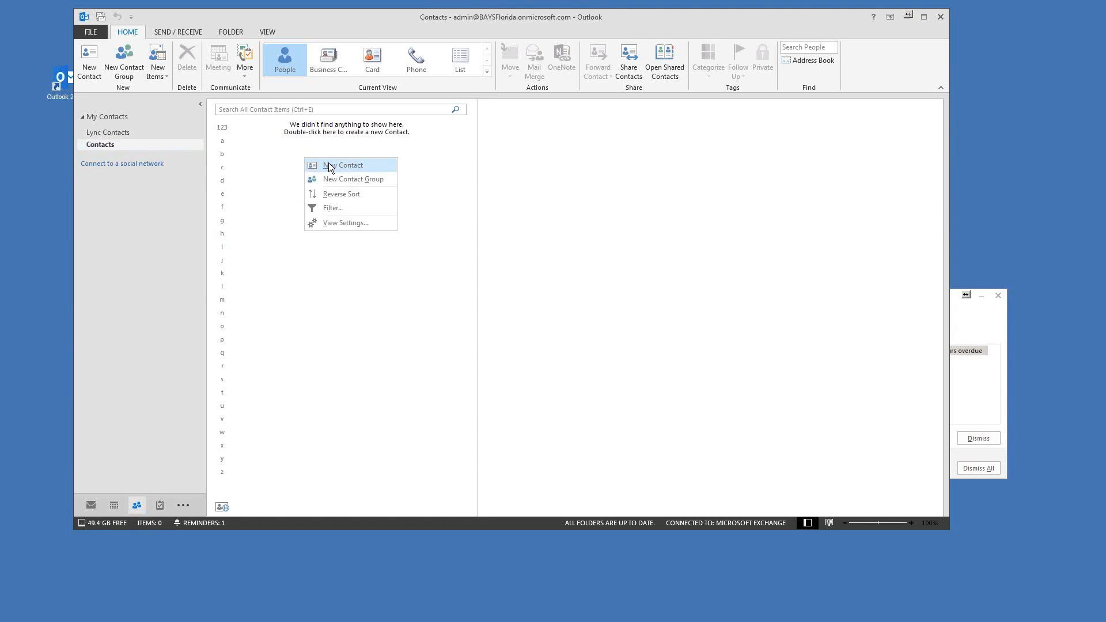
# Step: Start a new contact with full name 'Co worker' and company 'Bays'
pyautogui.click(329, 165)
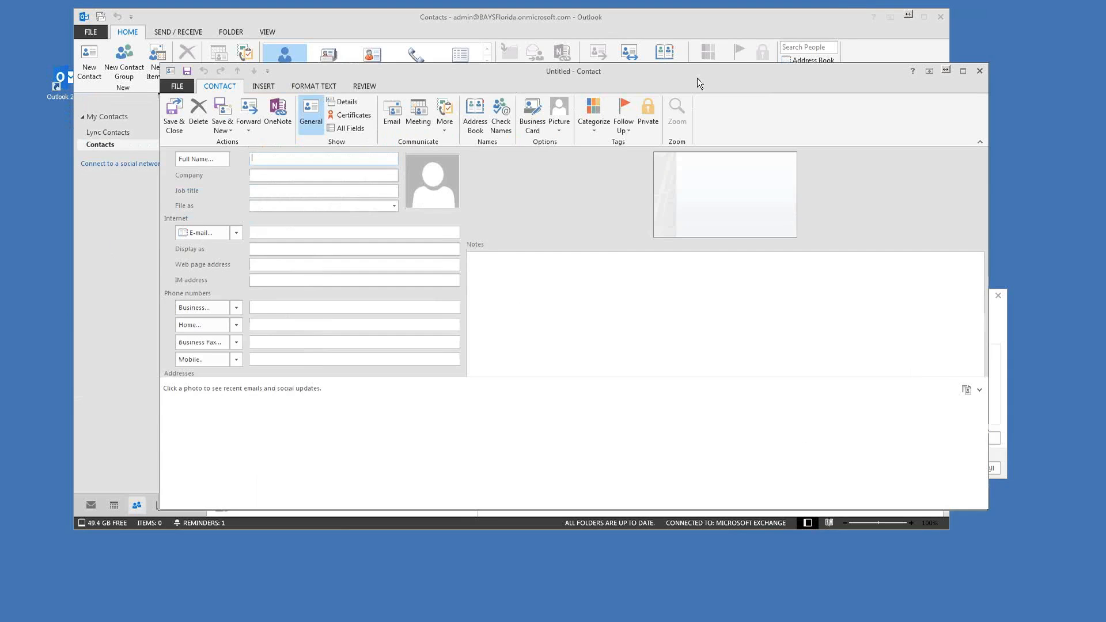
pyautogui.moveTo(675, 61); pyautogui.dragTo(687, 74)
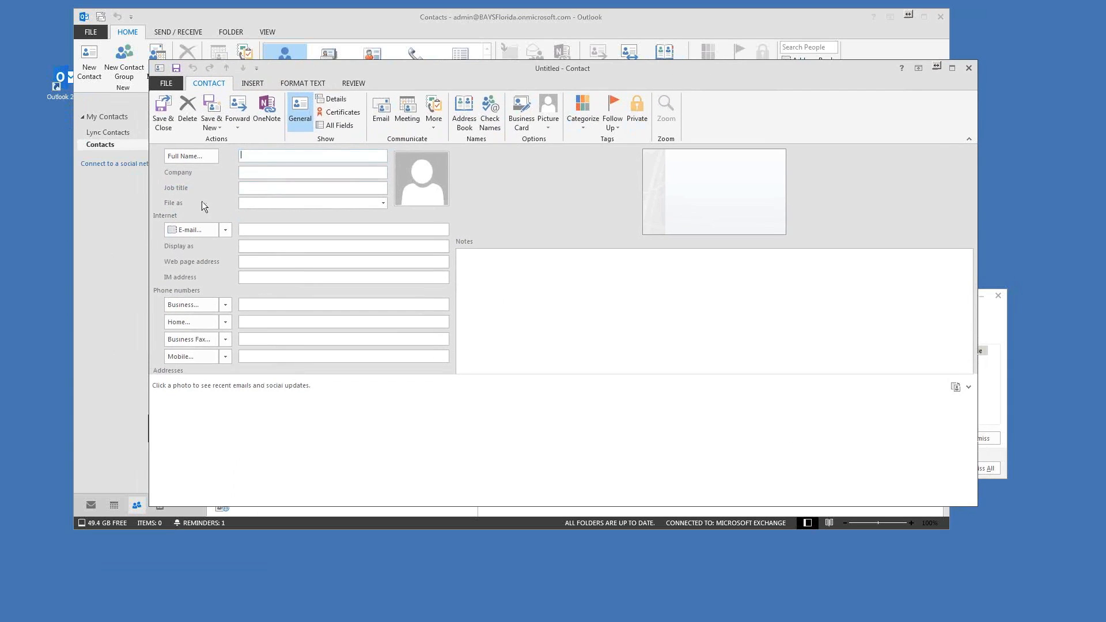
pyautogui.click(265, 155)
pyautogui.write('Co worker')
pyautogui.click(253, 232)
pyautogui.write('Bays Florida')
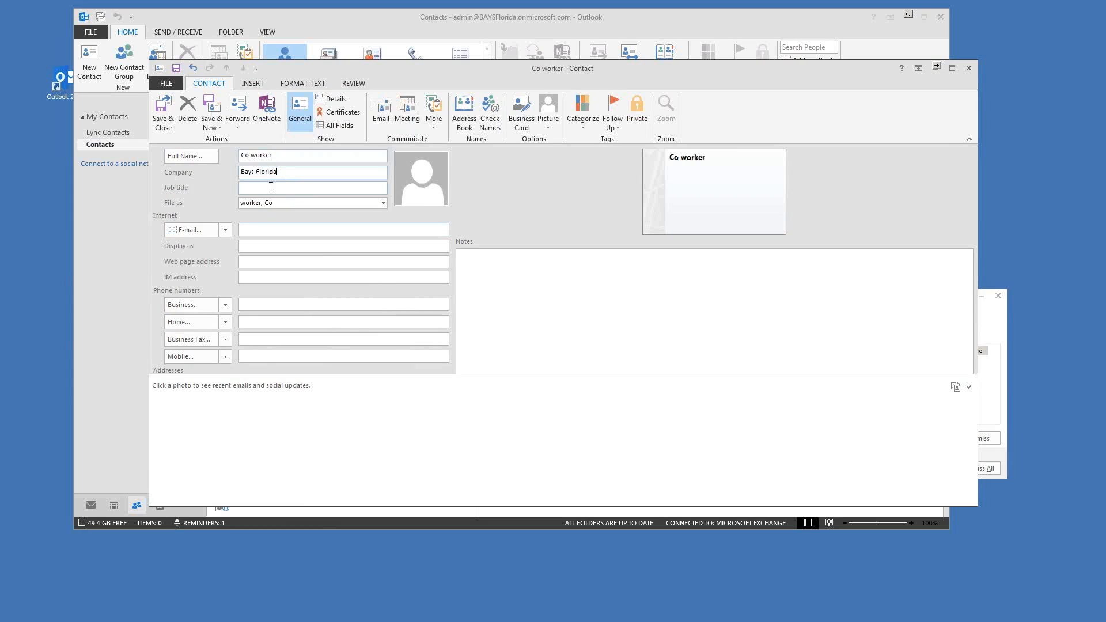
pyautogui.moveTo(255, 172); pyautogui.dragTo(413, 175)
pyautogui.press('BackSpace')
pyautogui.press('BackSpace')
pyautogui.press('BackSpace')
pyautogui.press('BackSpace')
pyautogui.press('BackSpace')
pyautogui.press('BackSpace')
pyautogui.write('Bays')
pyautogui.press('Tab')
# Step: Enter the contact's e-mail address and check the Display as value
pyautogui.click(274, 230)
pyautogui.press('Tab')
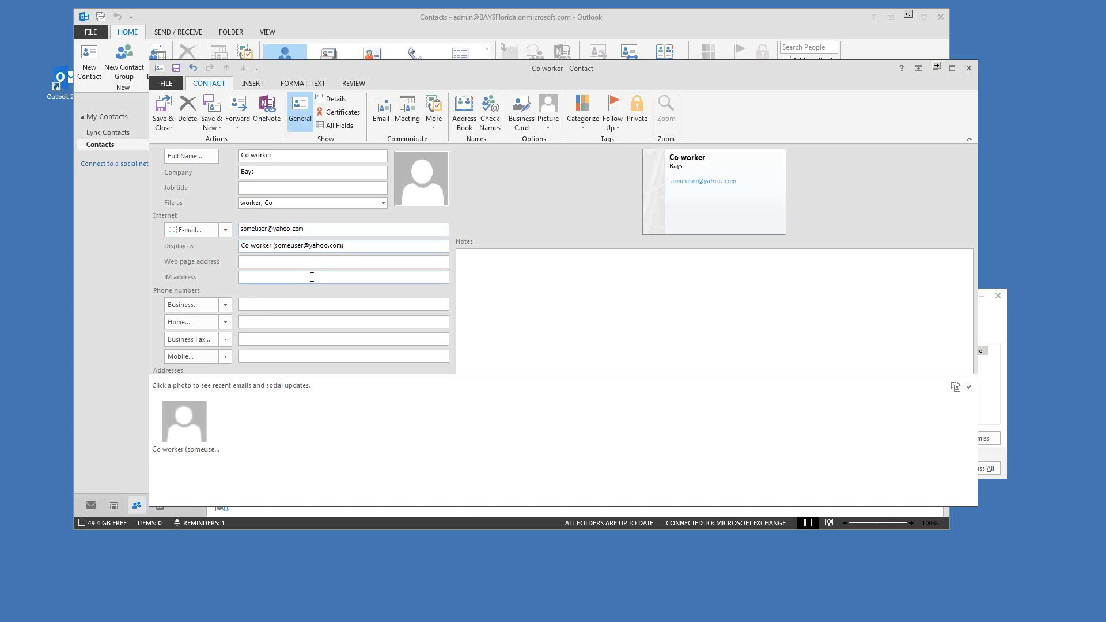
pyautogui.moveTo(345, 246); pyautogui.dragTo(234, 249)
pyautogui.click(260, 248)
# Step: Leave the phone type and notes unchanged, then save and close the contact
pyautogui.click(258, 307)
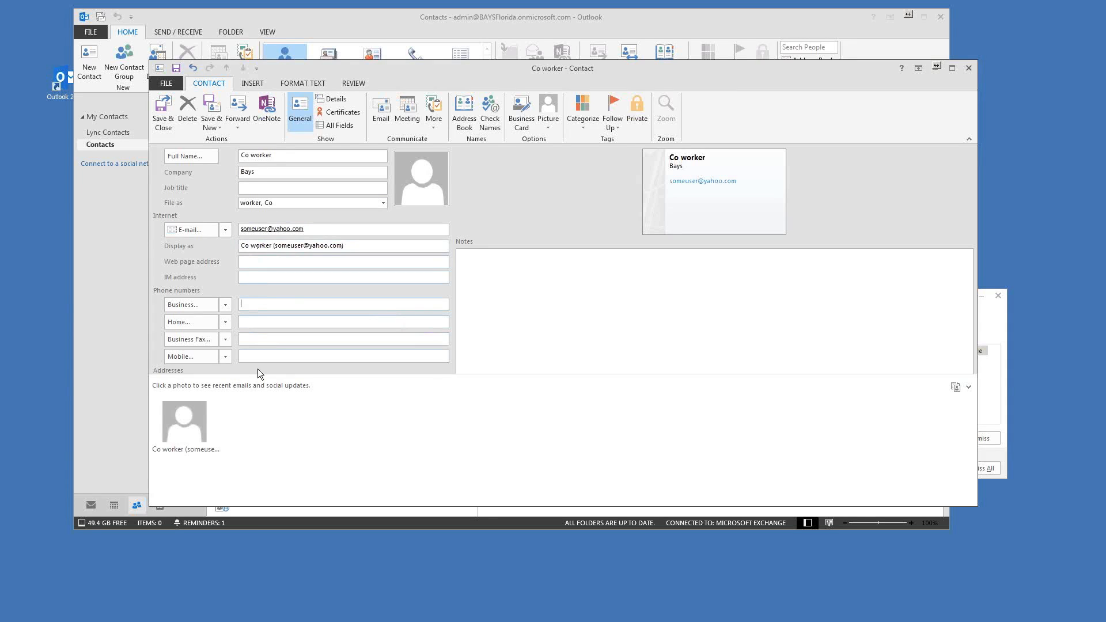
pyautogui.click(225, 305)
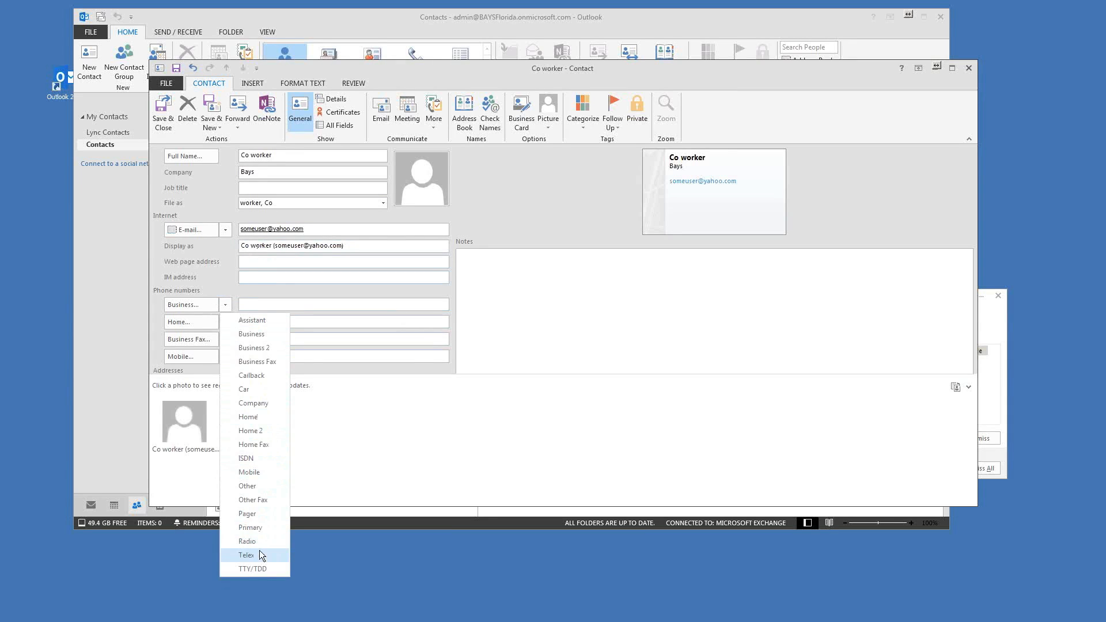
pyautogui.click(232, 304)
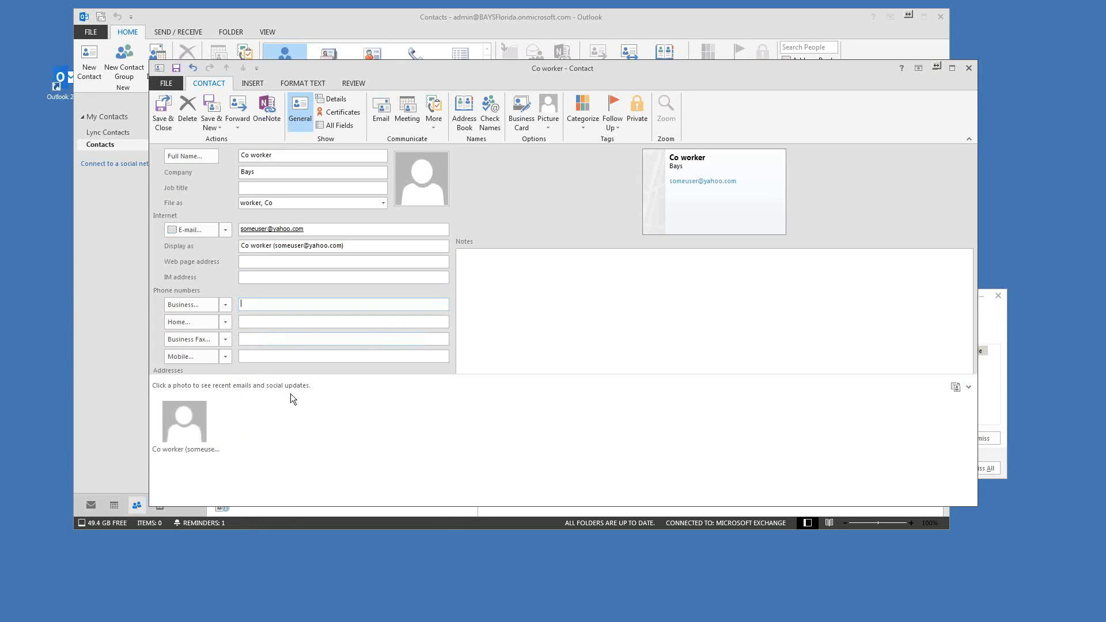
pyautogui.click(589, 298)
pyautogui.moveTo(439, 66); pyautogui.dragTo(456, 71)
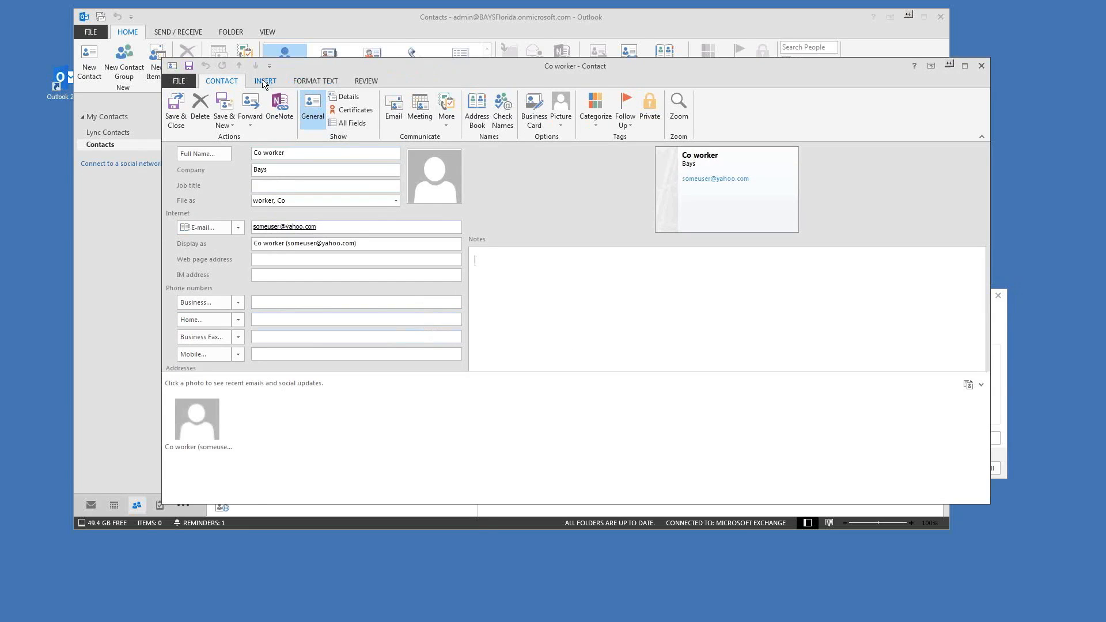
pyautogui.click(176, 114)
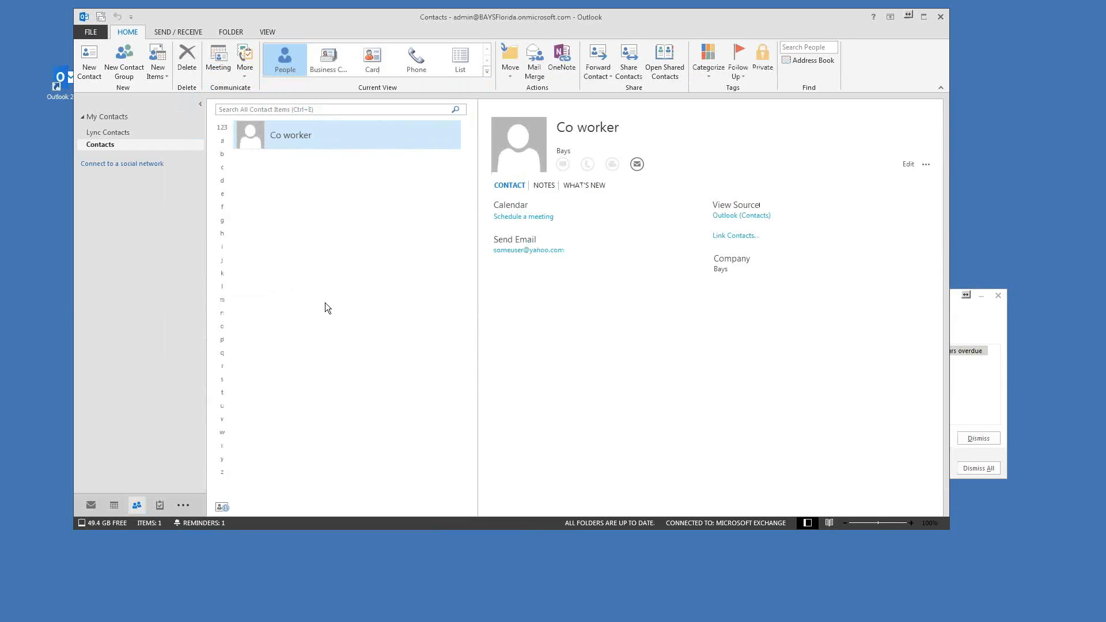
# Step: Reposition the Outlook window and switch from Contacts to the mail Inbox
pyautogui.moveTo(530, 19); pyautogui.dragTo(508, 18)
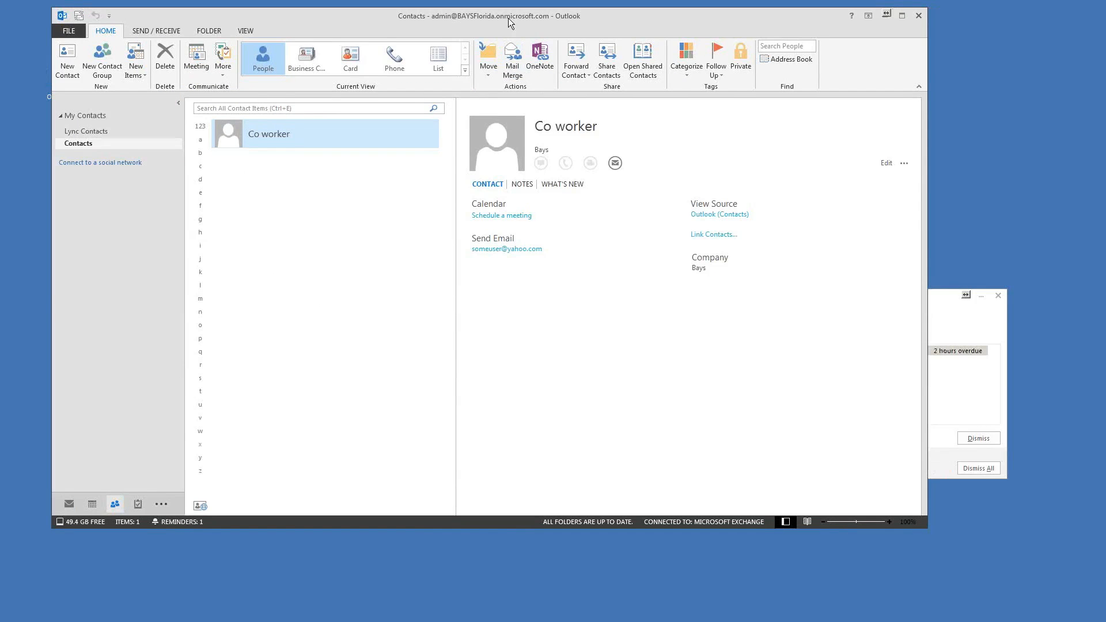
pyautogui.moveTo(511, 16); pyautogui.dragTo(516, 16)
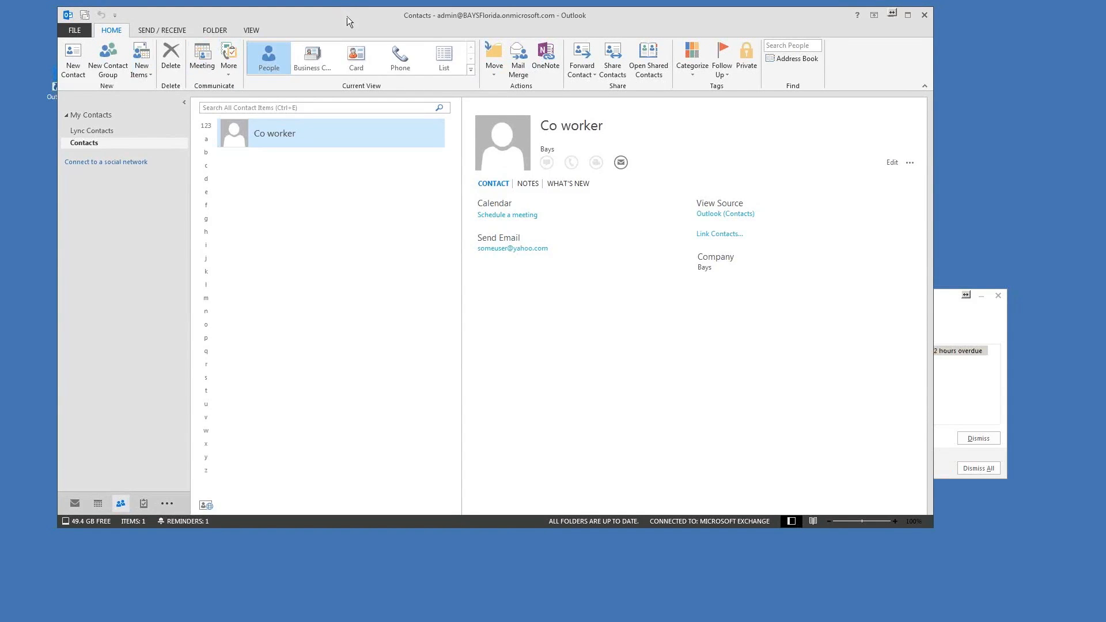
pyautogui.moveTo(347, 16); pyautogui.dragTo(352, 16)
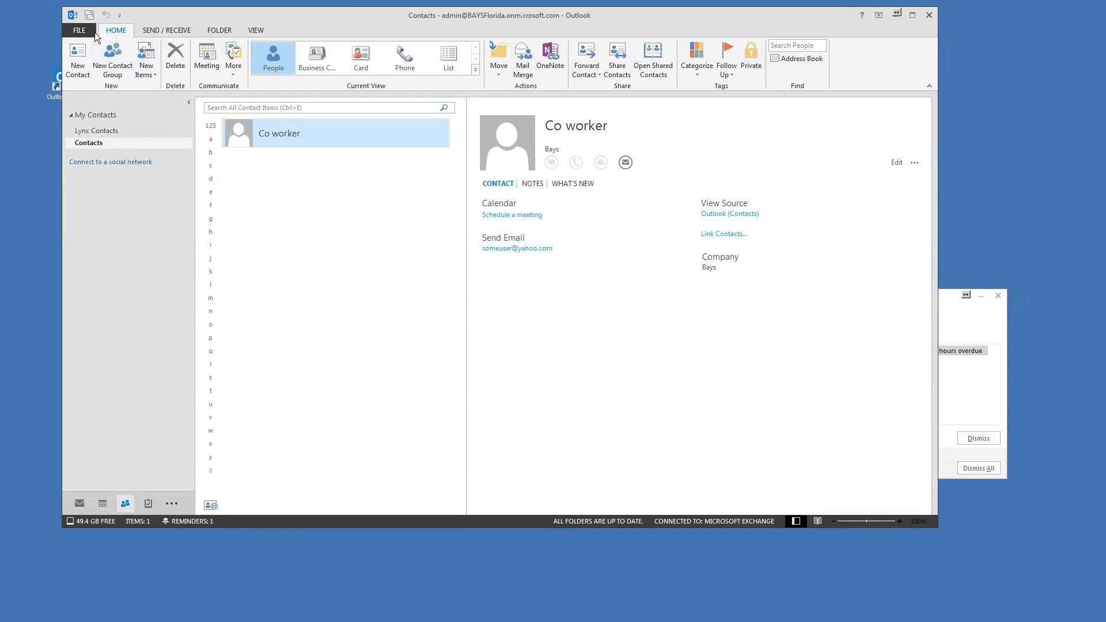
pyautogui.click(80, 502)
pyautogui.click(74, 59)
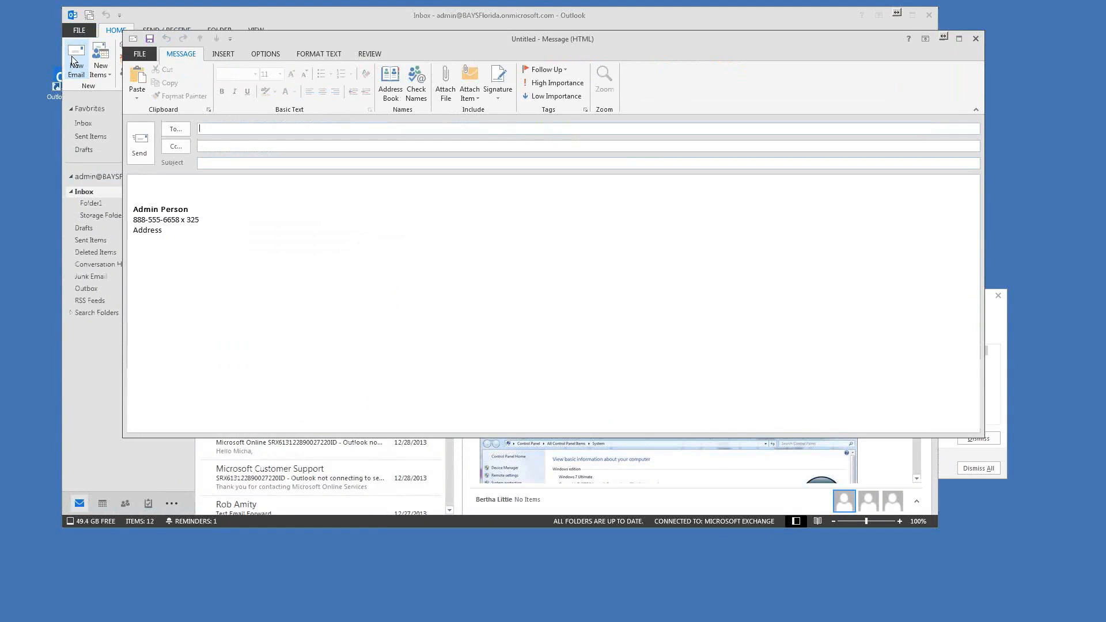
pyautogui.click(174, 131)
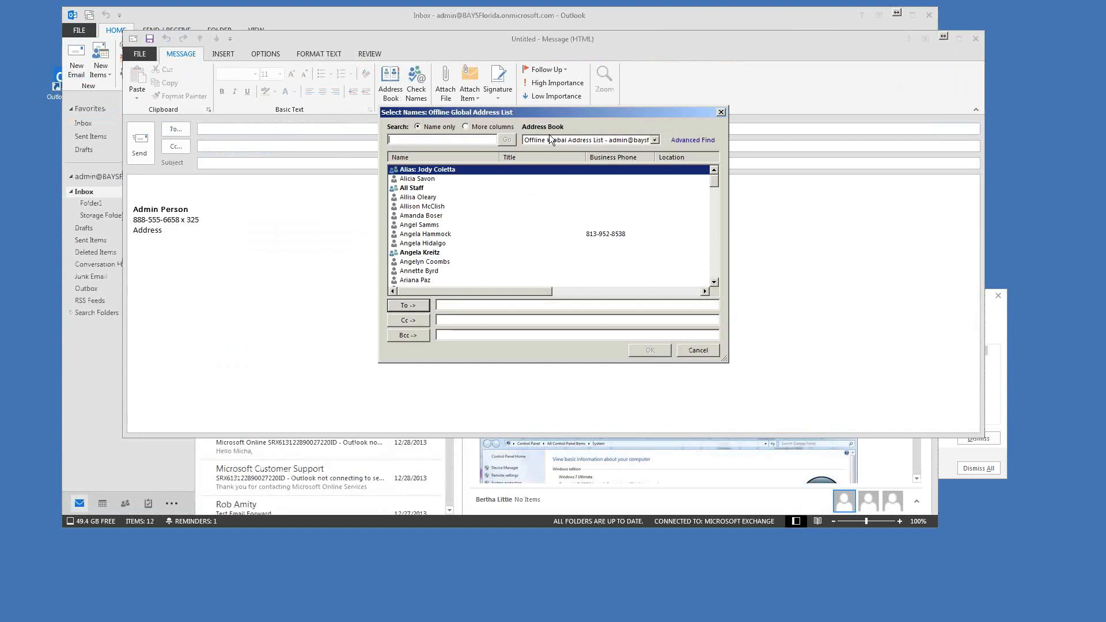
pyautogui.click(654, 140)
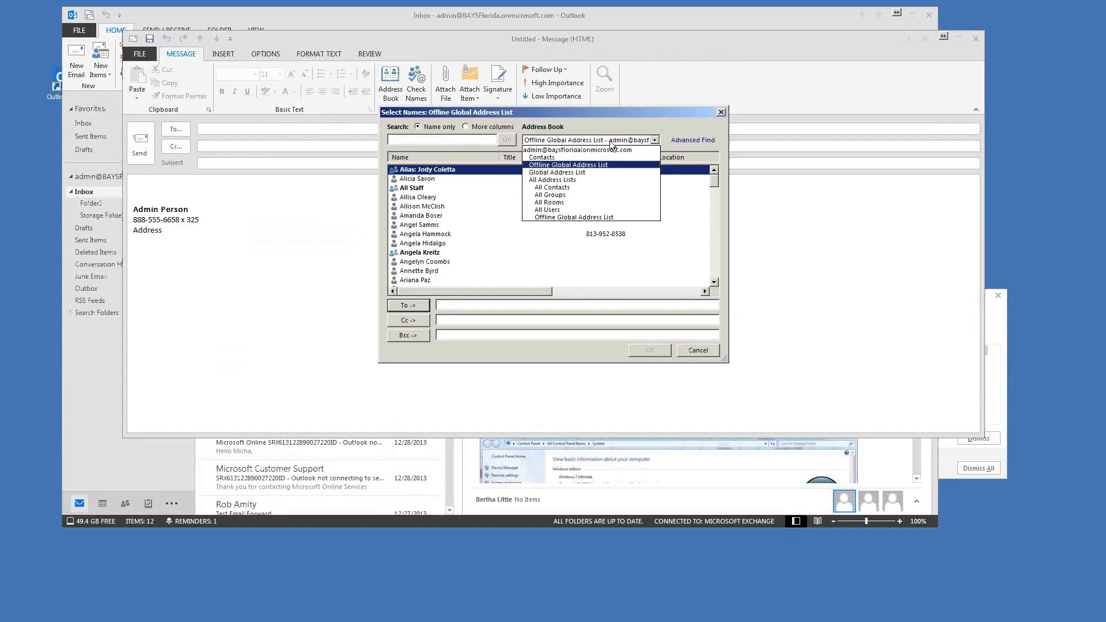
pyautogui.click(540, 157)
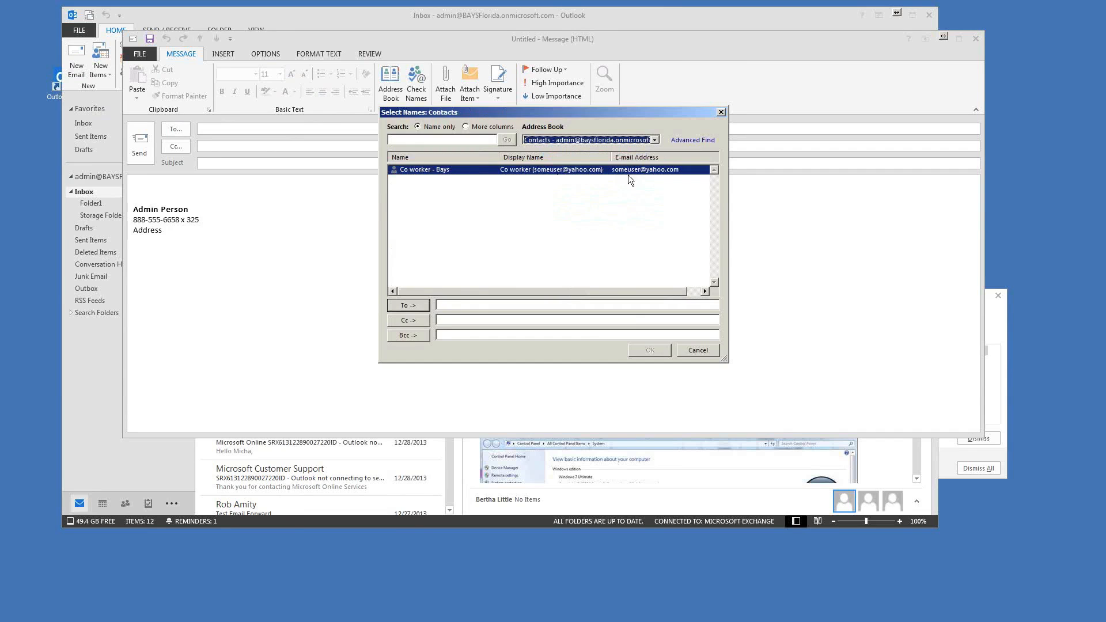
pyautogui.moveTo(591, 112); pyautogui.dragTo(558, 145)
pyautogui.click(376, 339)
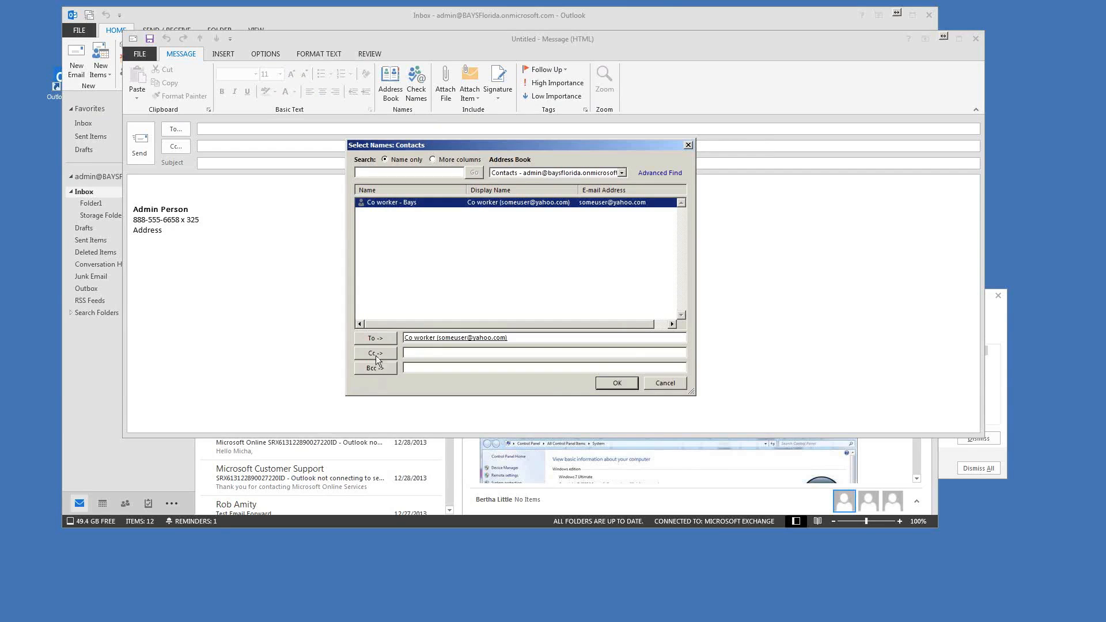
pyautogui.click(616, 384)
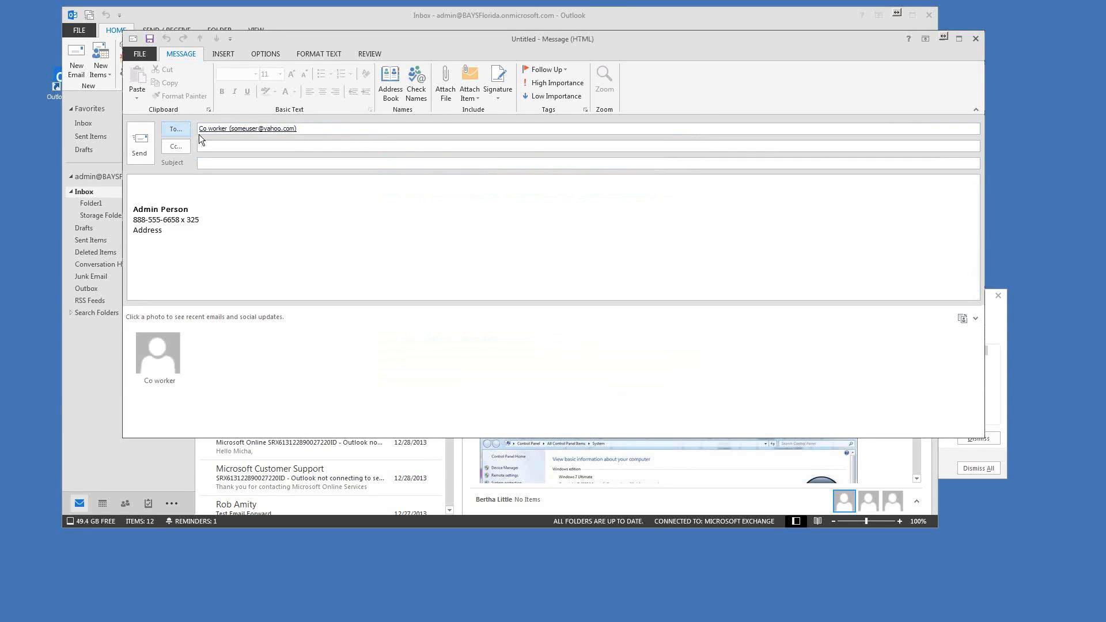
pyautogui.click(976, 39)
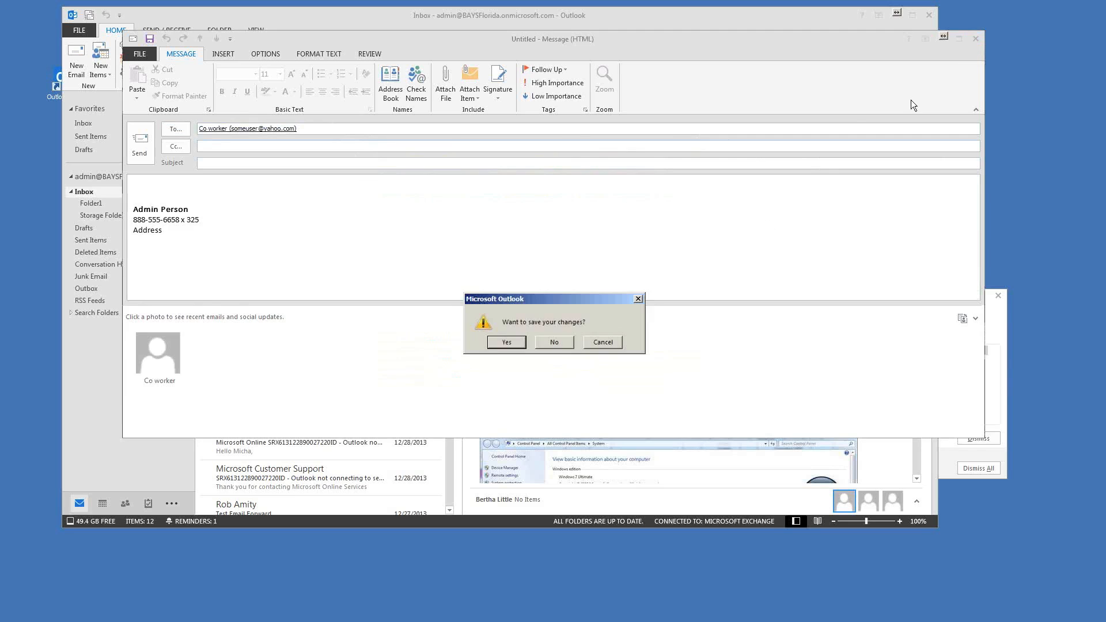
pyautogui.click(555, 342)
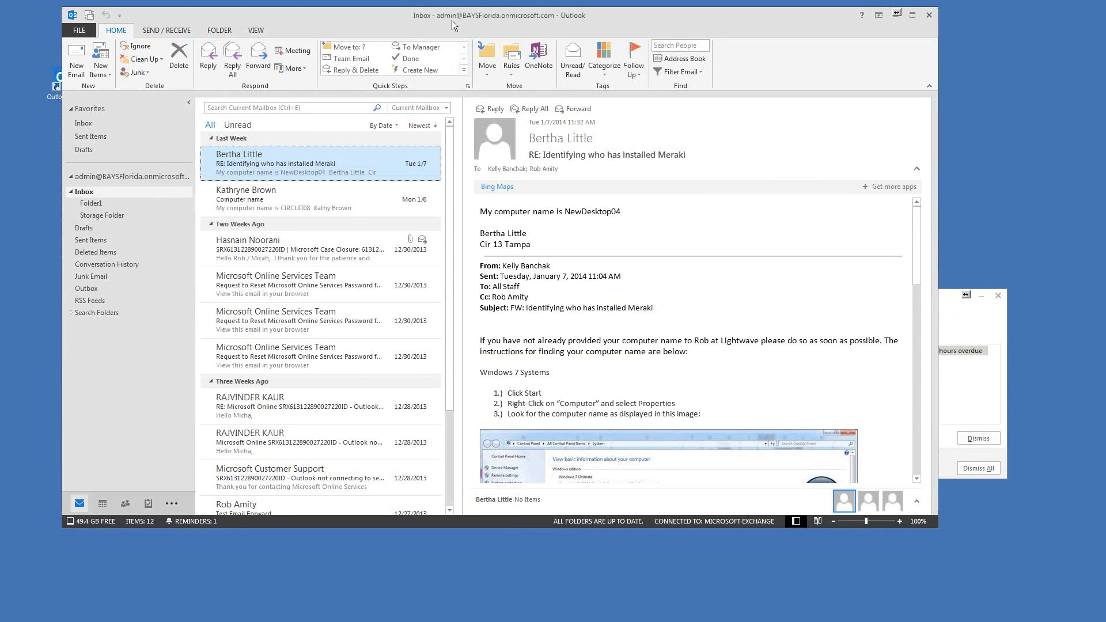
pyautogui.moveTo(452, 19); pyautogui.dragTo(471, 16)
# Step: Return to the Contacts view and start a sharing invitation for the Contacts folder
pyautogui.click(121, 500)
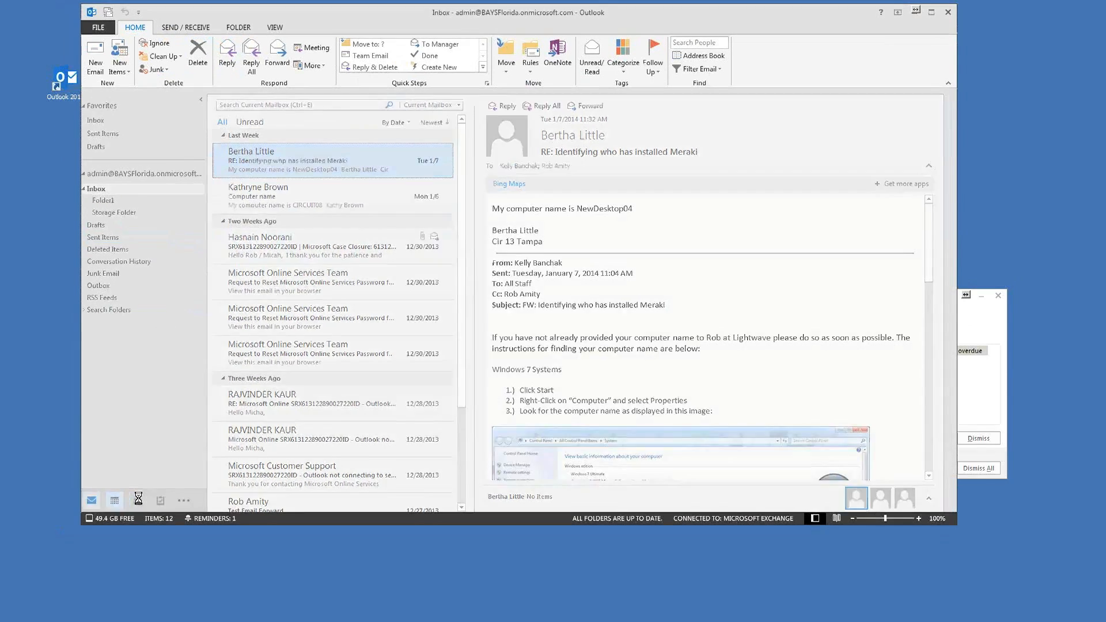
pyautogui.click(144, 501)
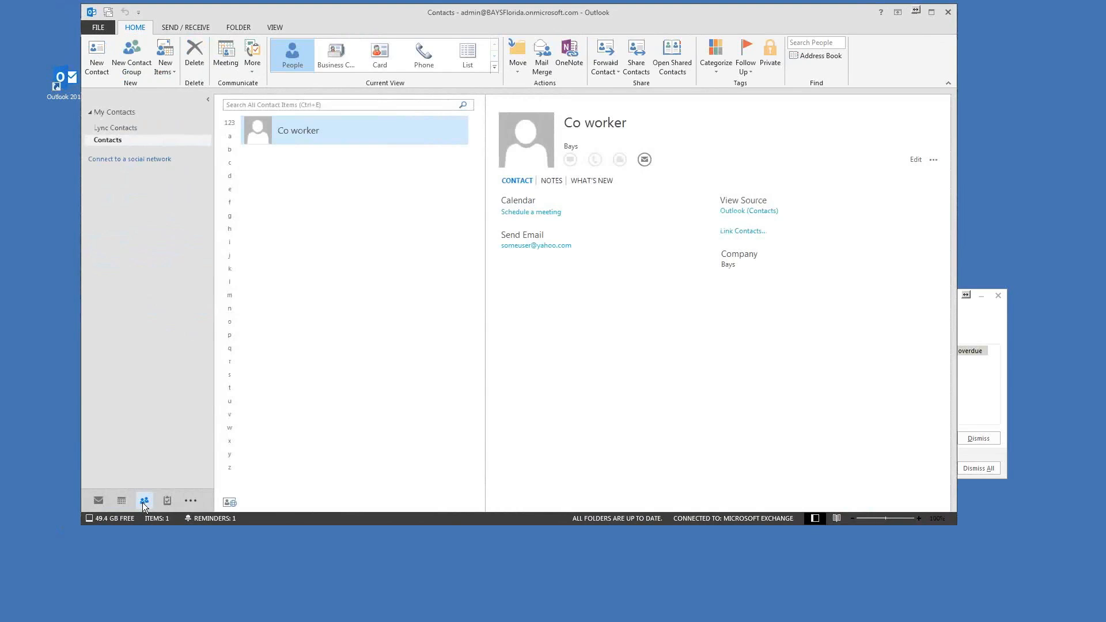
pyautogui.moveTo(143, 503)
pyautogui.click(641, 51)
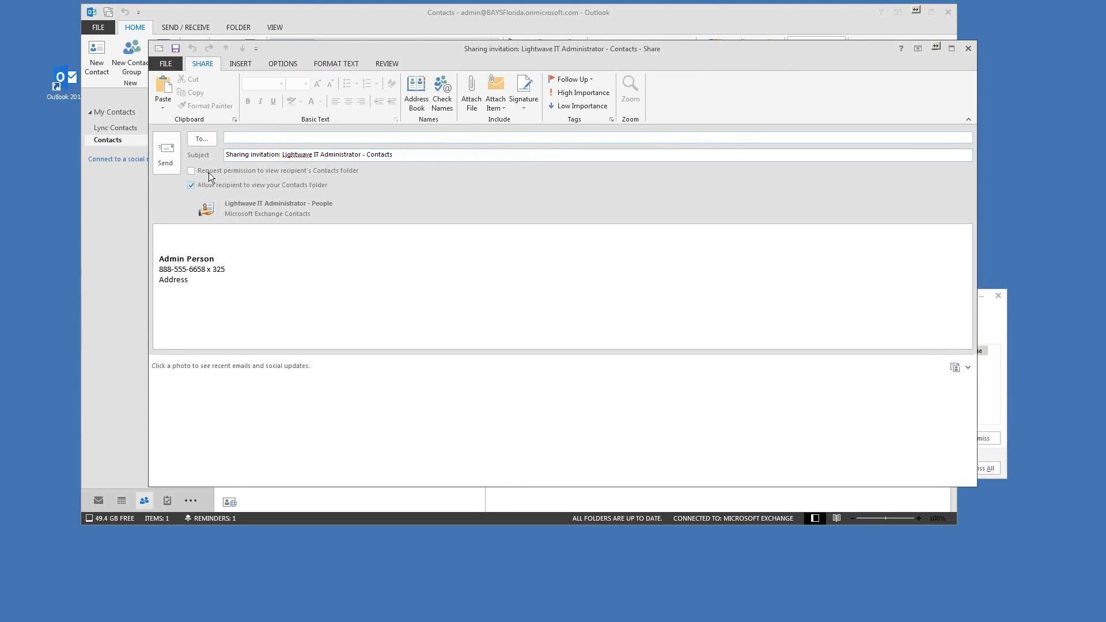
# Step: Add six people from the address book as recipients of the sharing invitation
pyautogui.click(210, 144)
pyautogui.click(420, 254)
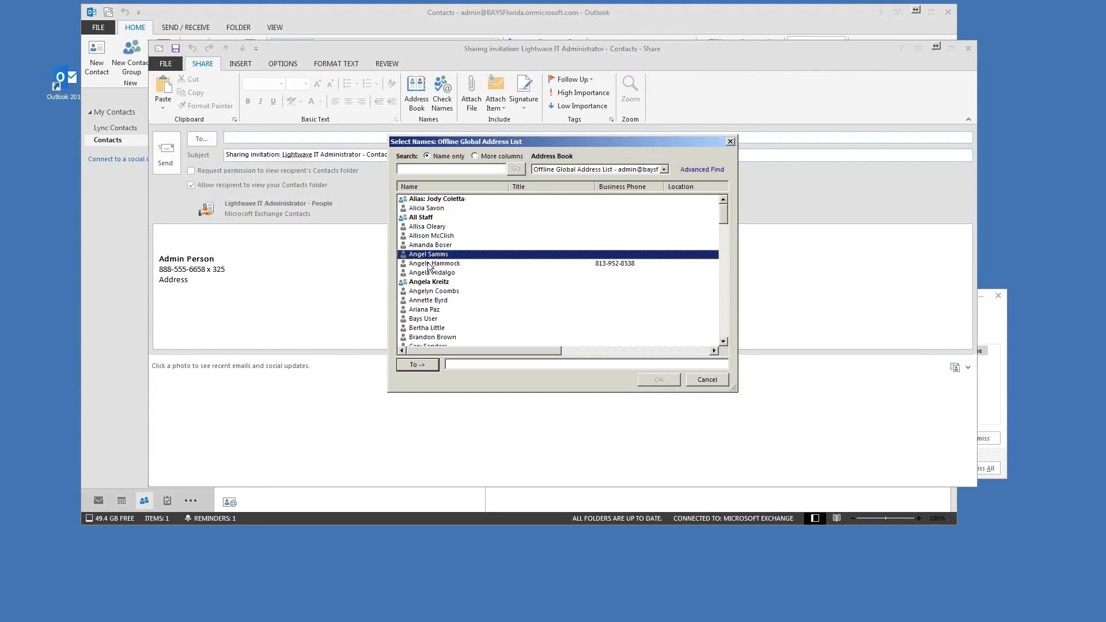
pyautogui.keyDown('shift'); pyautogui.click(422, 264); pyautogui.keyUp('shift')
pyautogui.moveTo(422, 272); pyautogui.dragTo(417, 229)
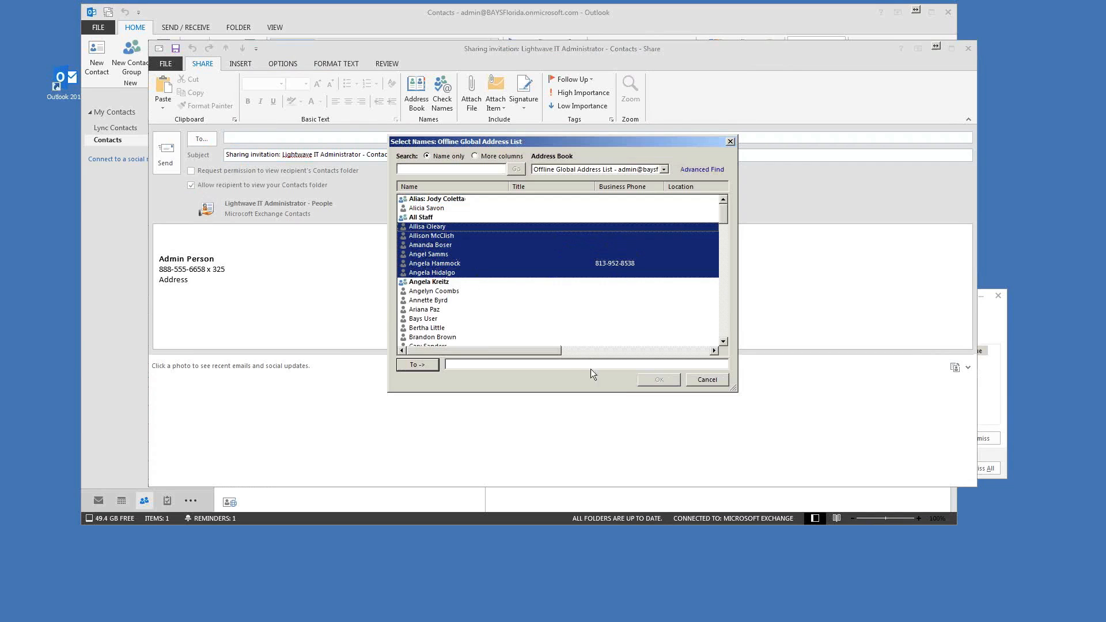
pyautogui.click(431, 366)
pyautogui.click(659, 380)
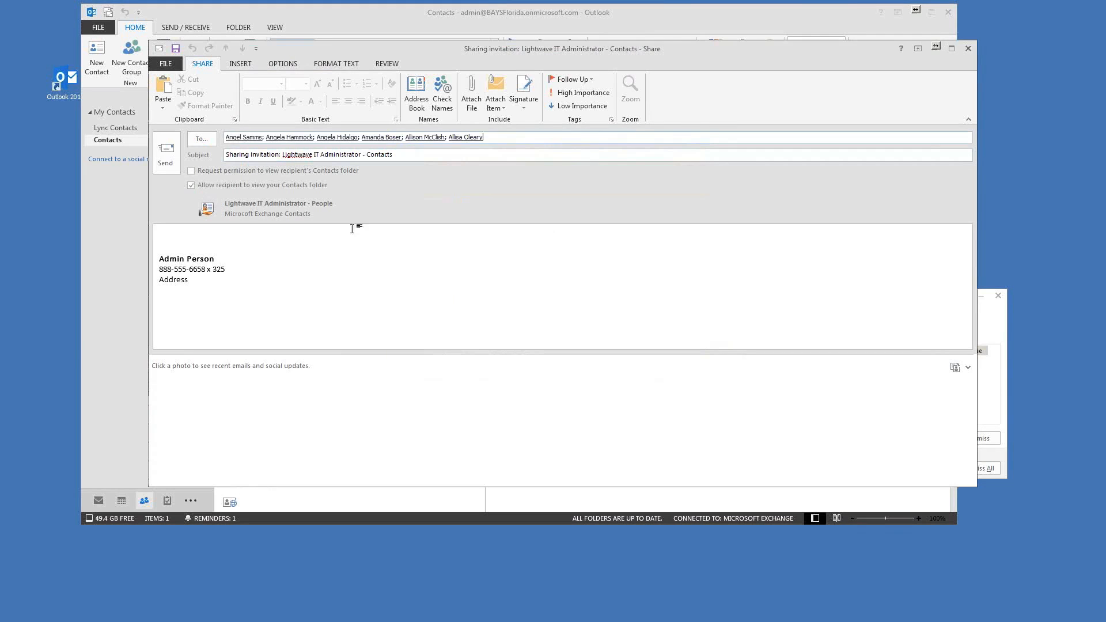
# Step: Toggle Request permission on and back off, then close the invitation without saving
pyautogui.click(191, 171)
pyautogui.click(192, 171)
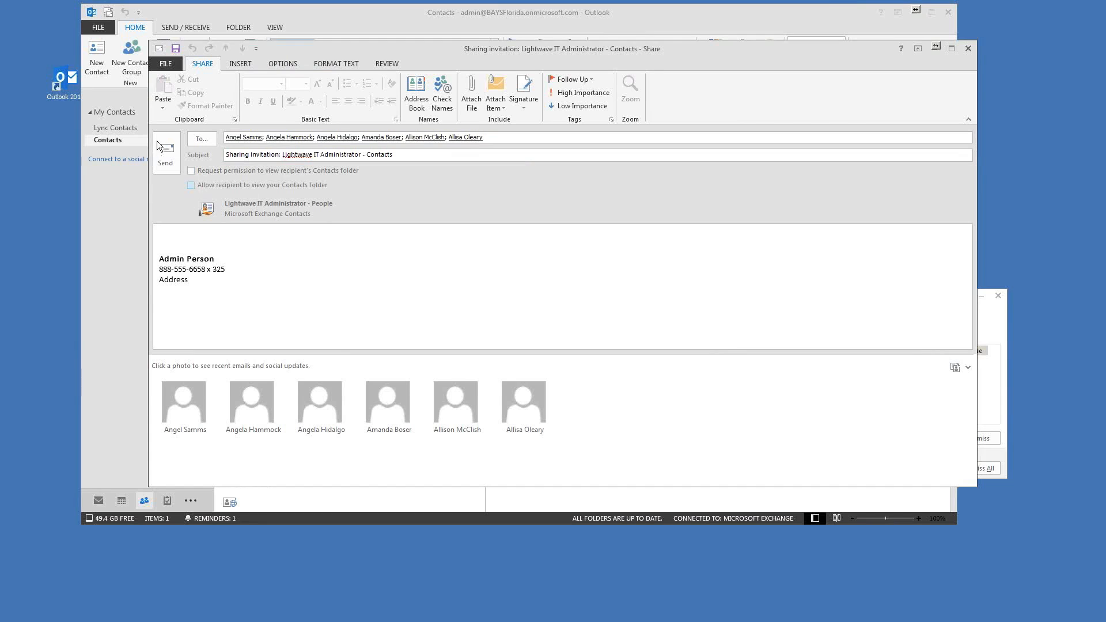
pyautogui.click(972, 49)
pyautogui.click(548, 342)
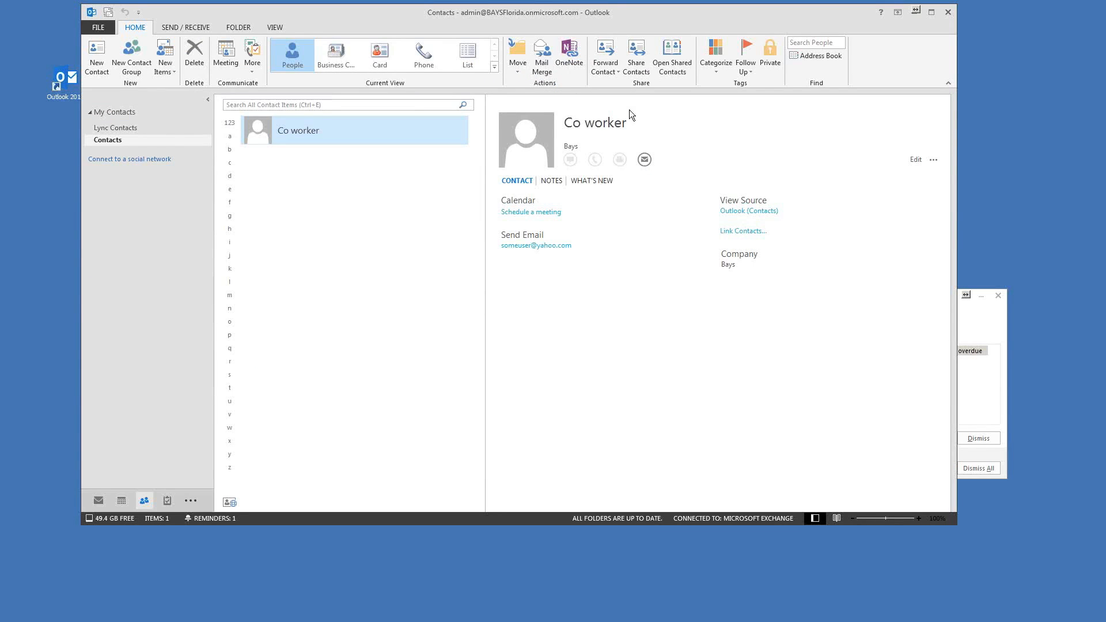
# Step: Try the Business Card, Card, Phone and People views, settling on the company-grouped List
pyautogui.moveTo(664, 19); pyautogui.dragTo(651, 24)
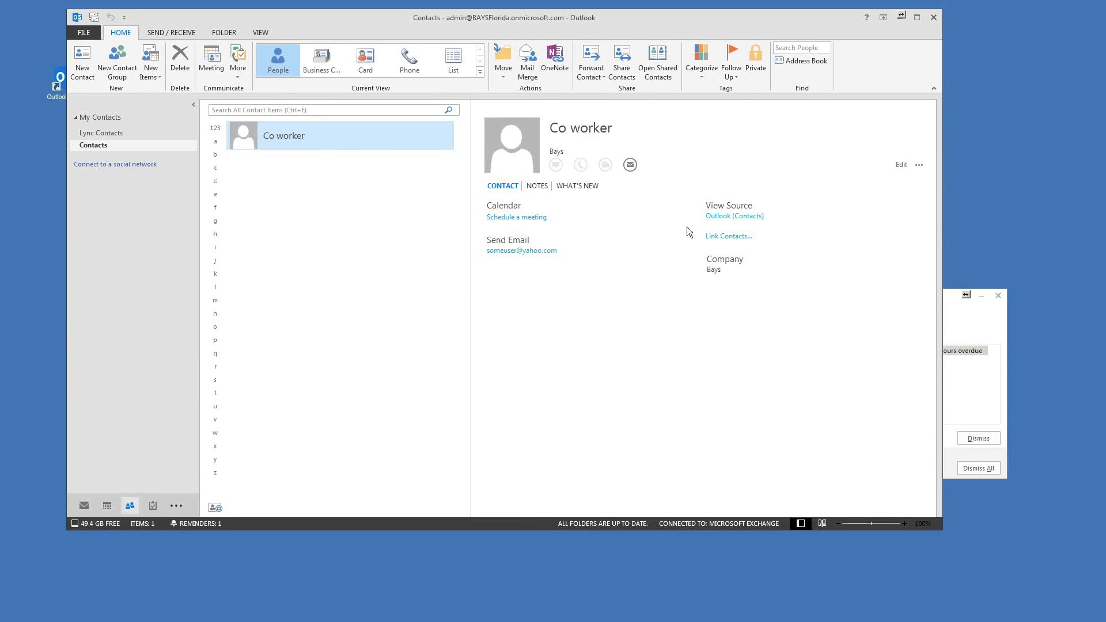
pyautogui.click(325, 63)
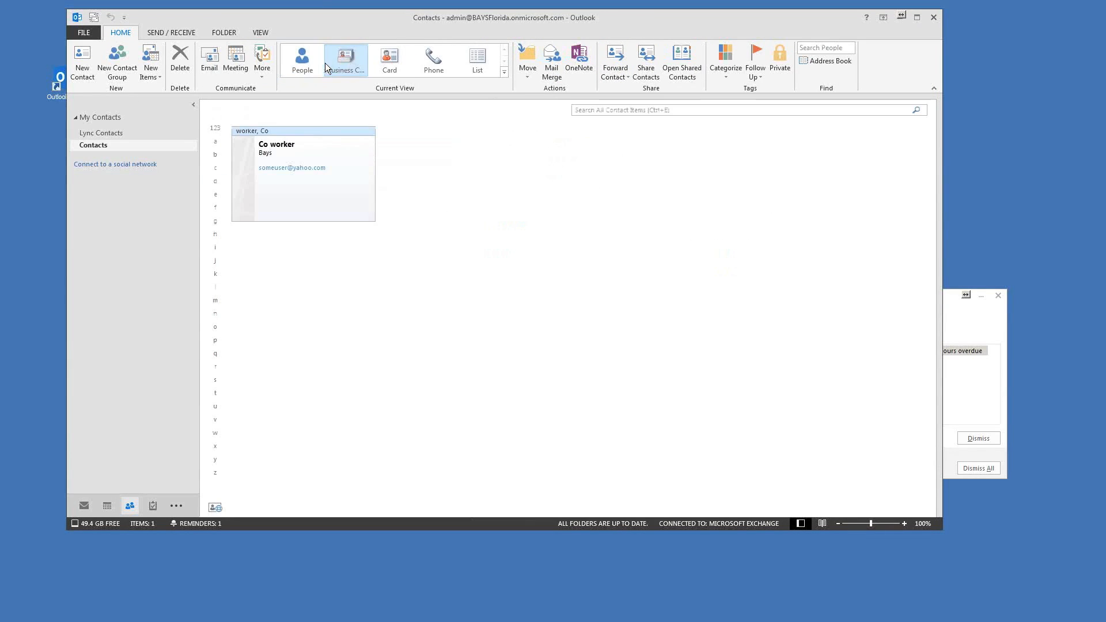
pyautogui.click(391, 61)
pyautogui.click(425, 61)
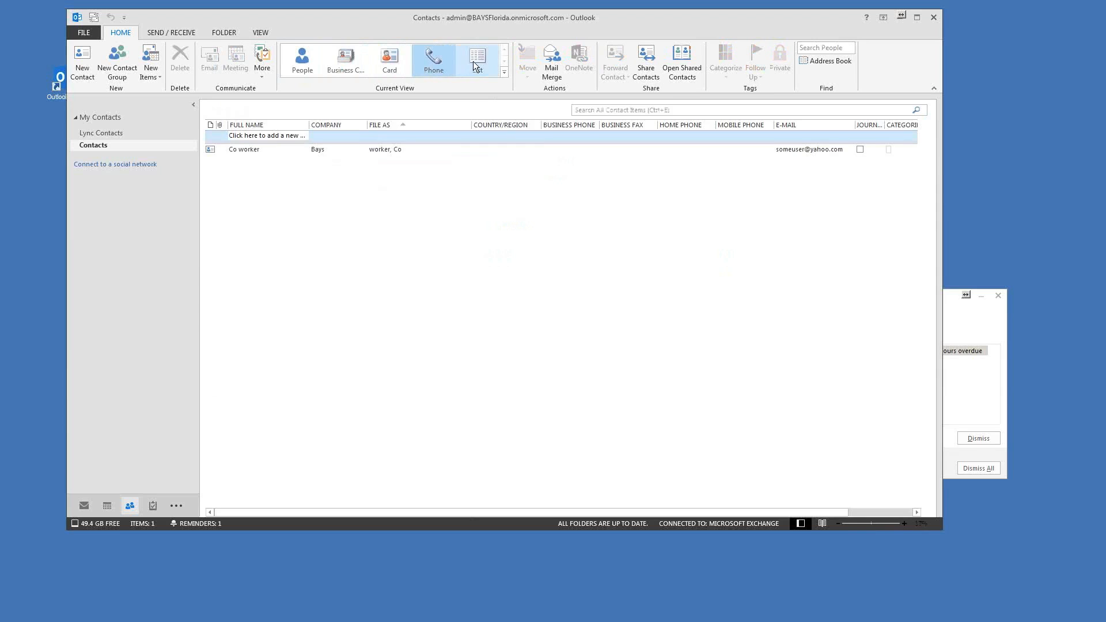
pyautogui.click(474, 62)
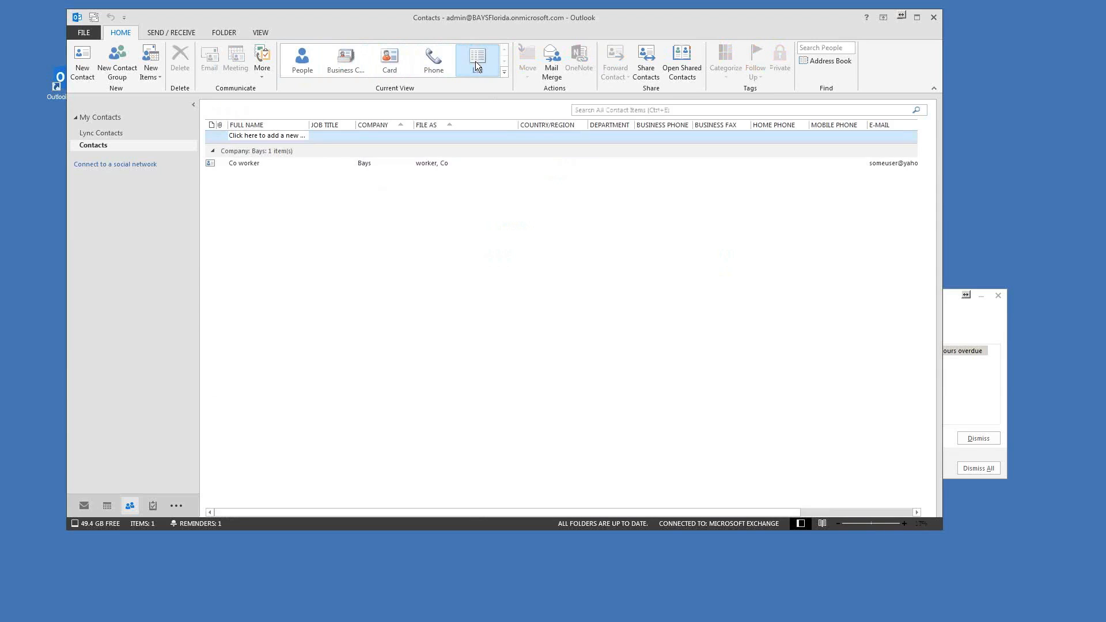
pyautogui.click(306, 65)
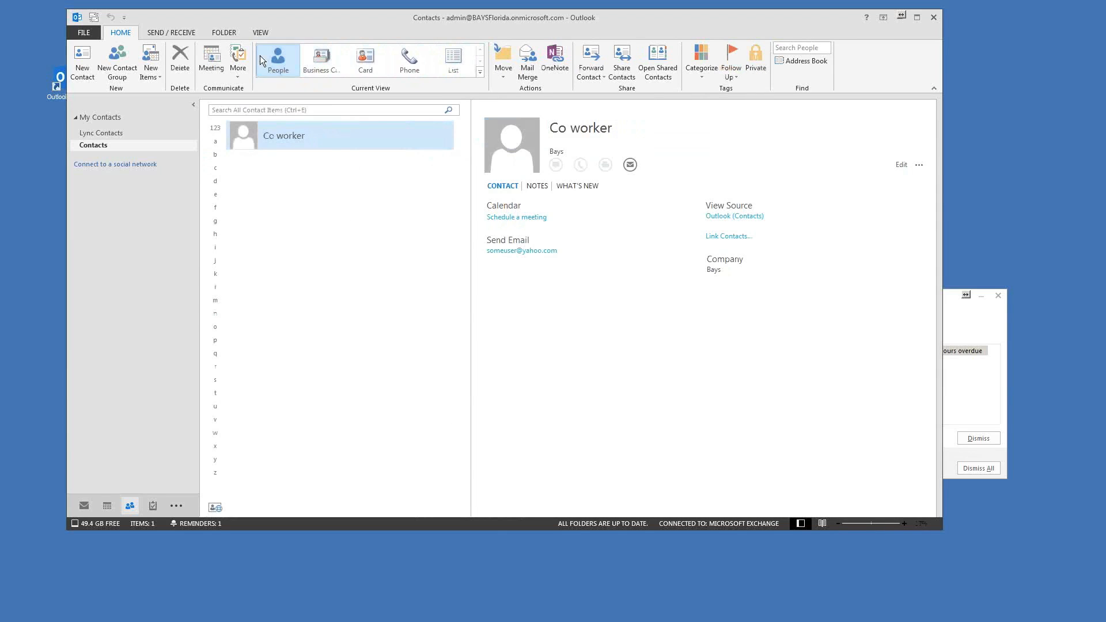
pyautogui.click(454, 57)
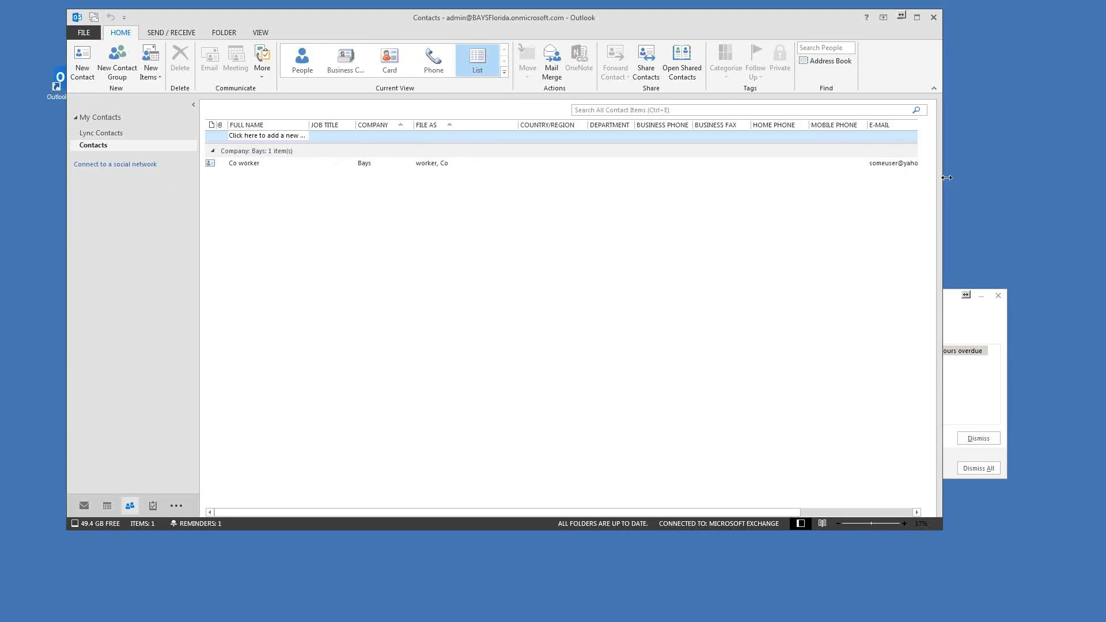
# Step: Enlarge the Outlook window and look at more view options without changing anything
pyautogui.moveTo(939, 525); pyautogui.dragTo(1017, 571)
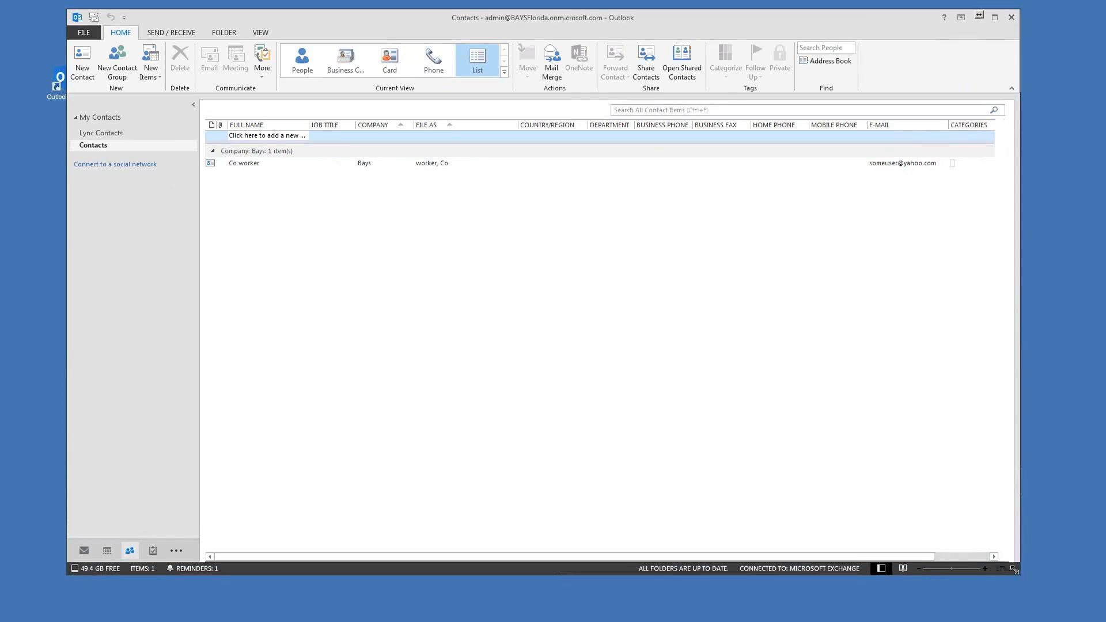
pyautogui.click(504, 72)
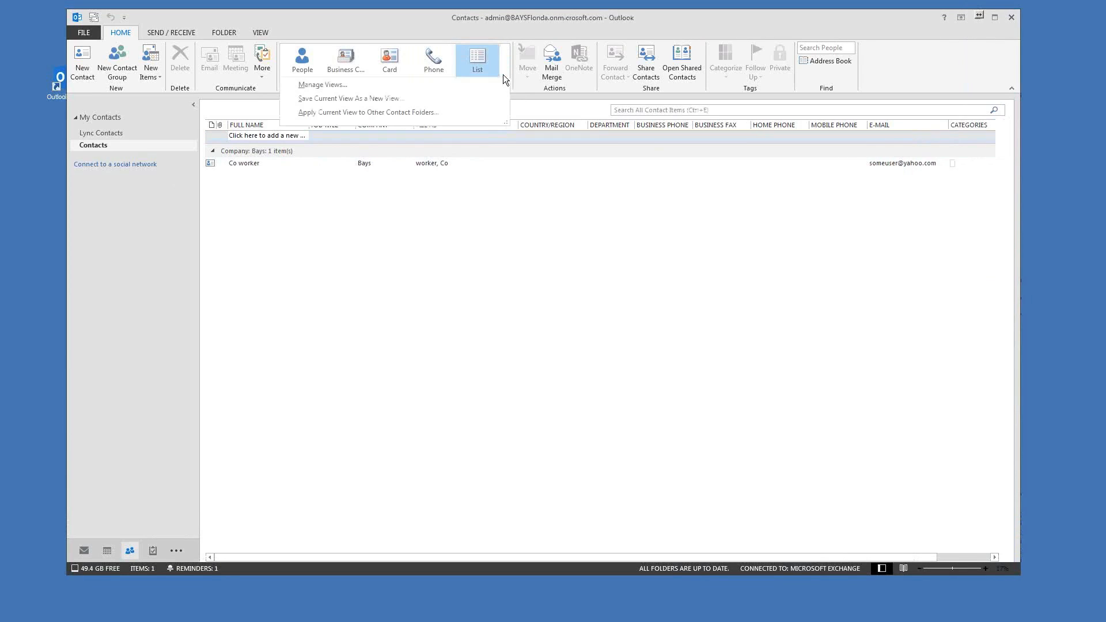
pyautogui.click(620, 22)
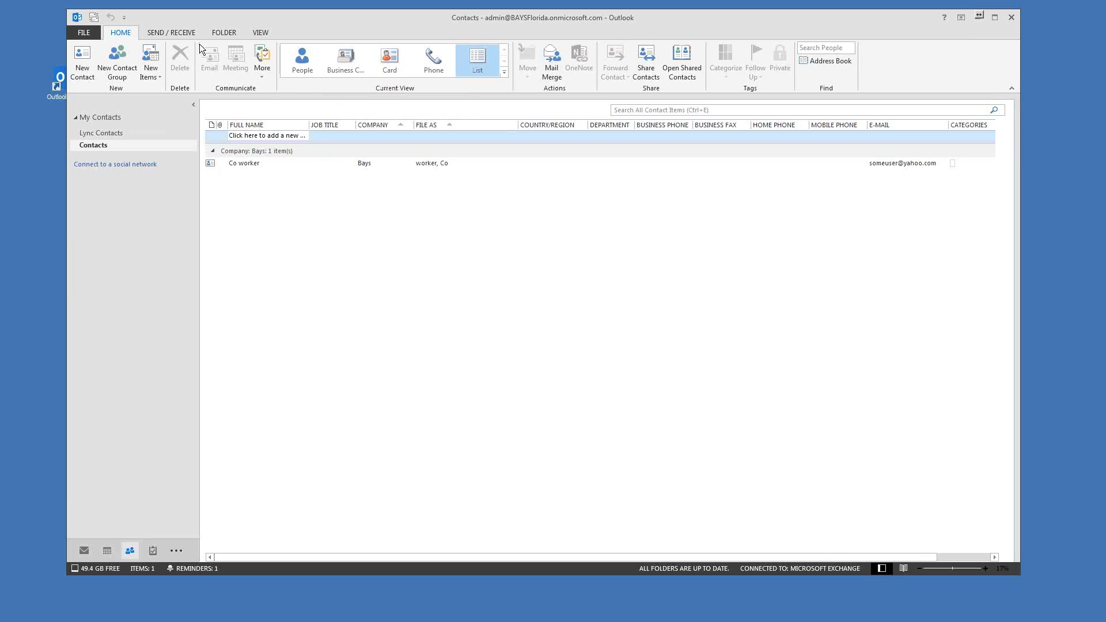
# Step: Create a new contacts folder named 'Personal Contacts' under Contacts
pyautogui.click(222, 33)
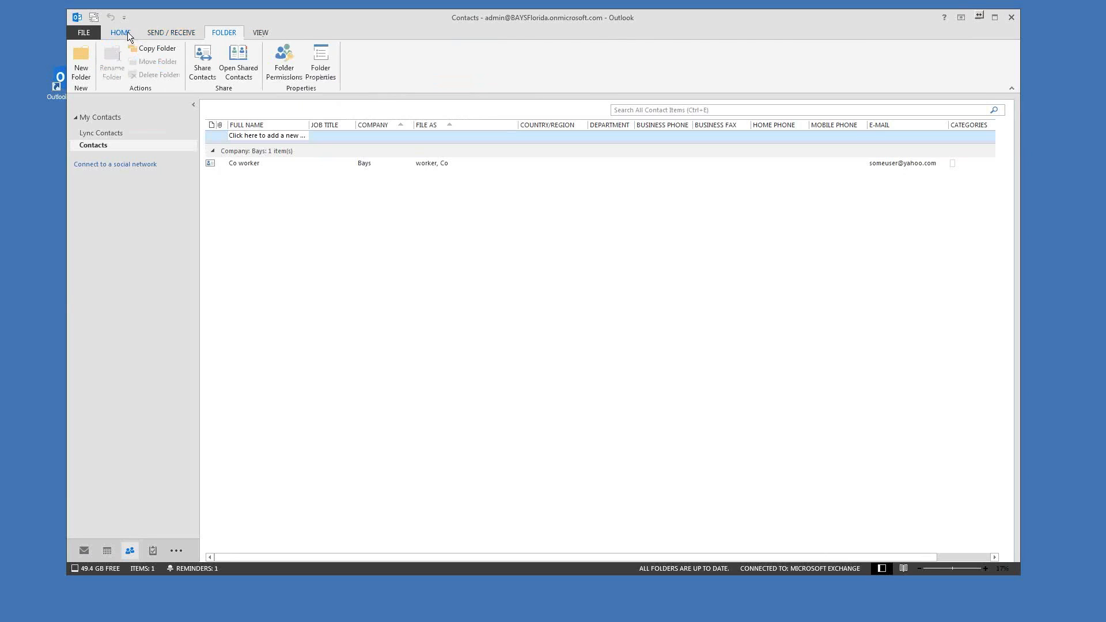
pyautogui.click(154, 35)
pyautogui.rightClick(91, 148)
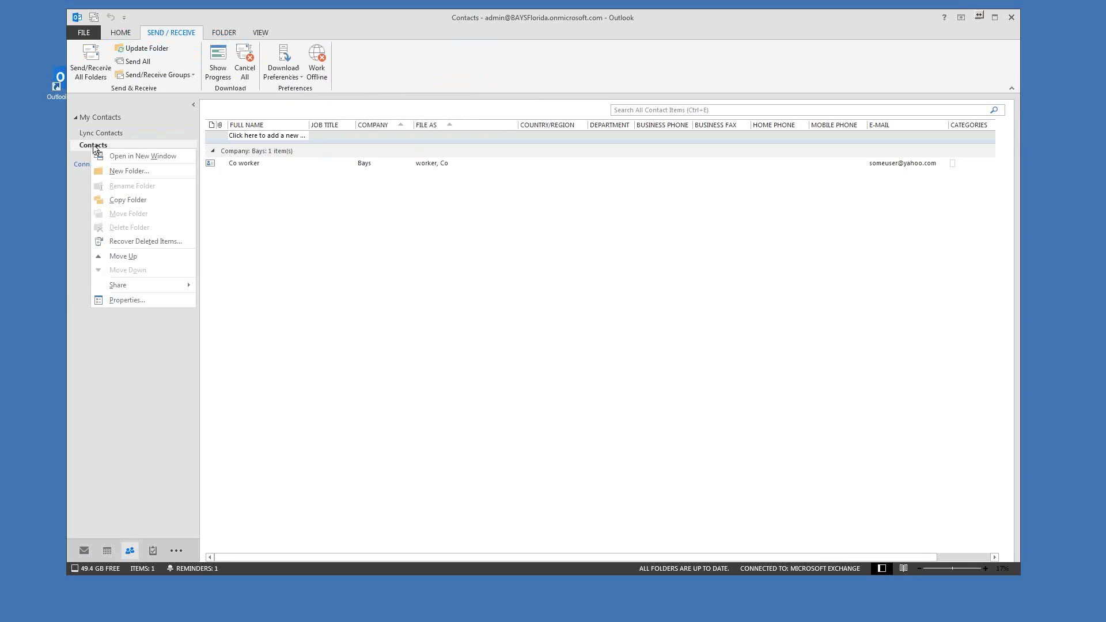
pyautogui.click(110, 171)
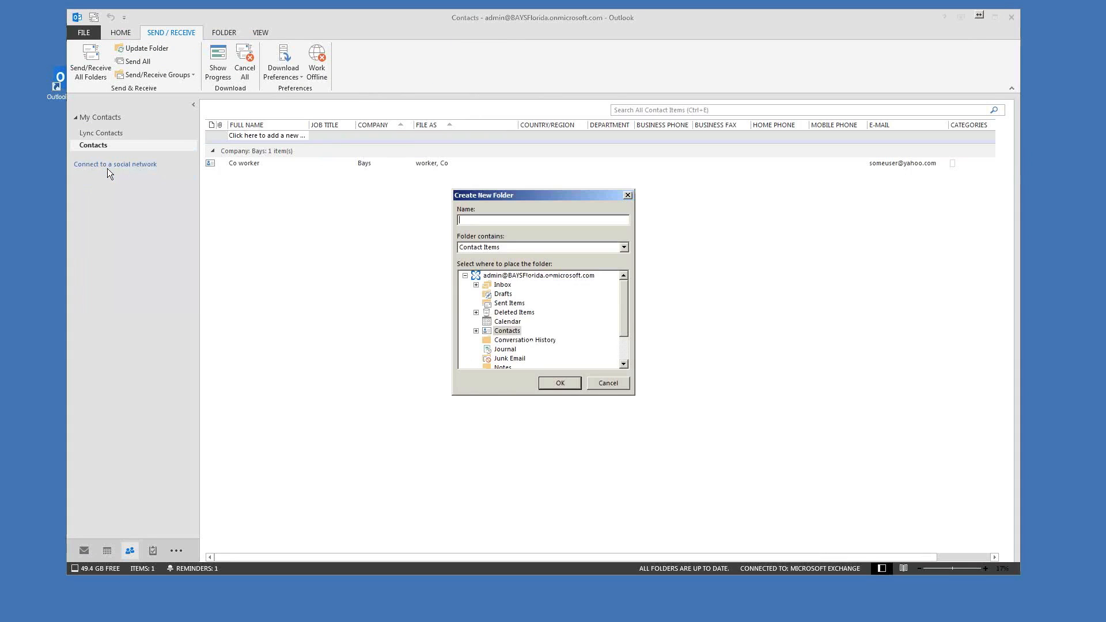
pyautogui.write('Personal Contacts')
pyautogui.press('Return')
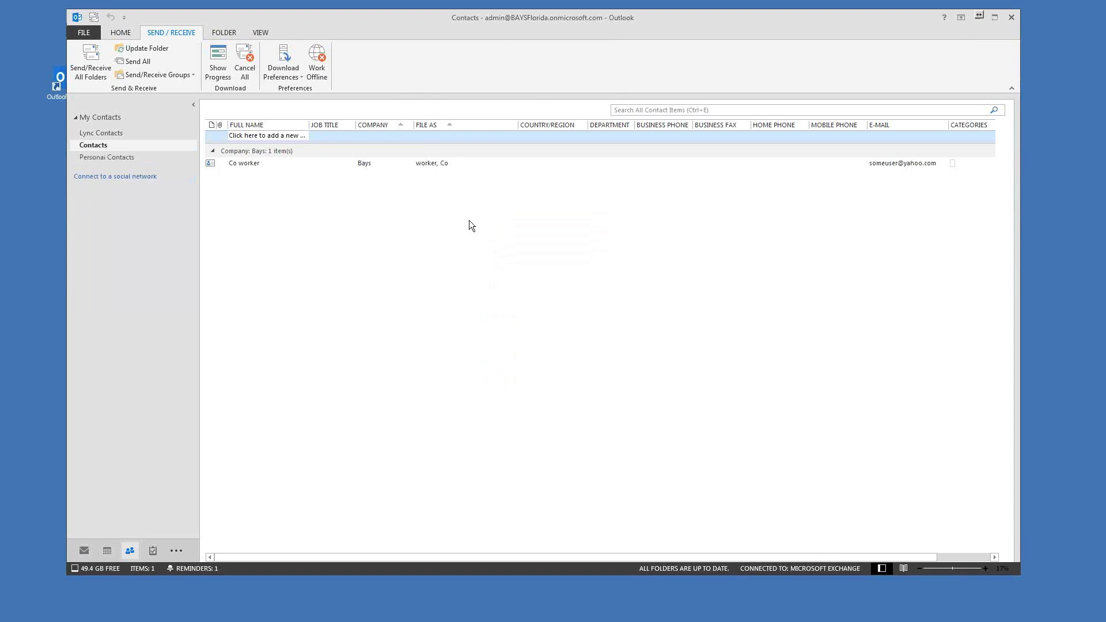
# Step: Switch back and forth between Contacts and the empty Personal Contacts folder
pyautogui.click(92, 157)
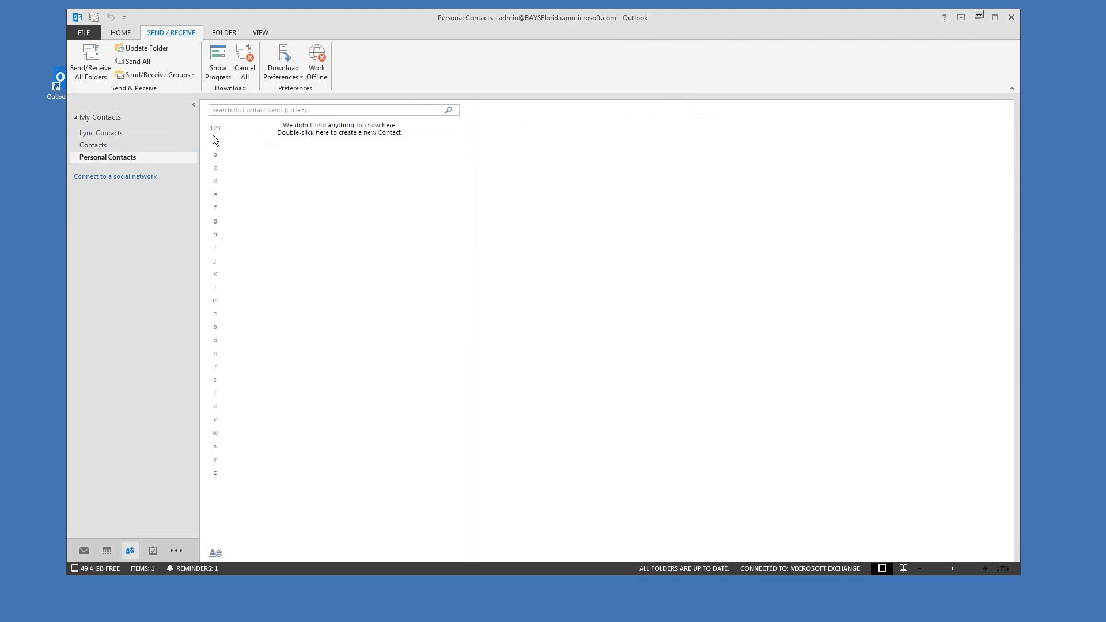
pyautogui.click(91, 146)
pyautogui.click(89, 158)
pyautogui.click(91, 146)
pyautogui.click(94, 157)
# Step: Delete the Personal Contacts folder, confirming its move to Deleted Items
pyautogui.rightClick(87, 158)
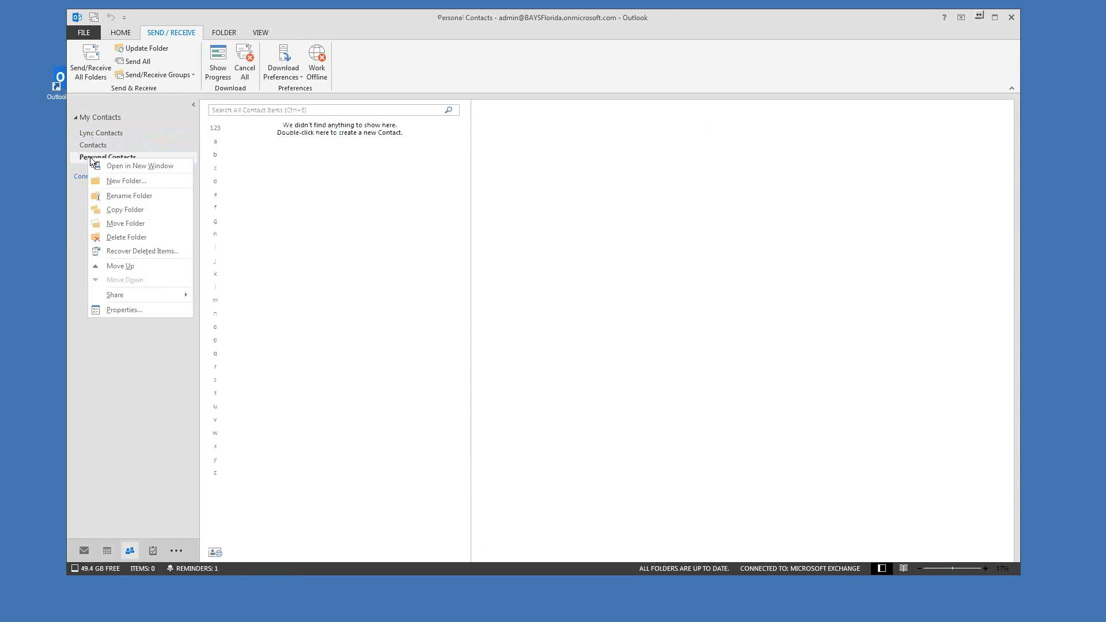
pyautogui.click(117, 238)
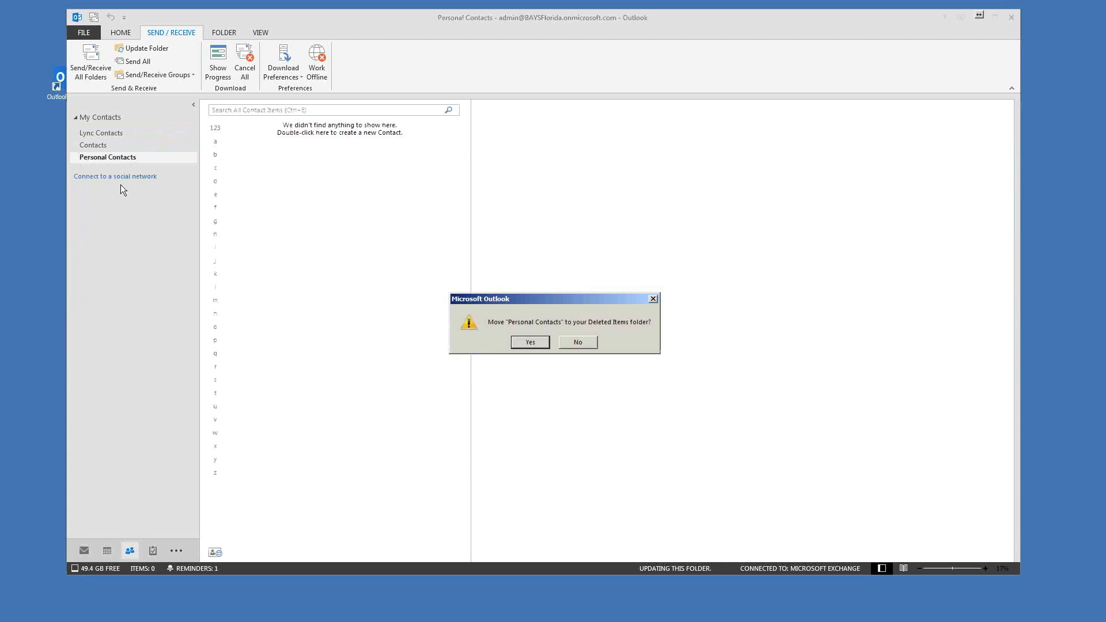
pyautogui.click(530, 342)
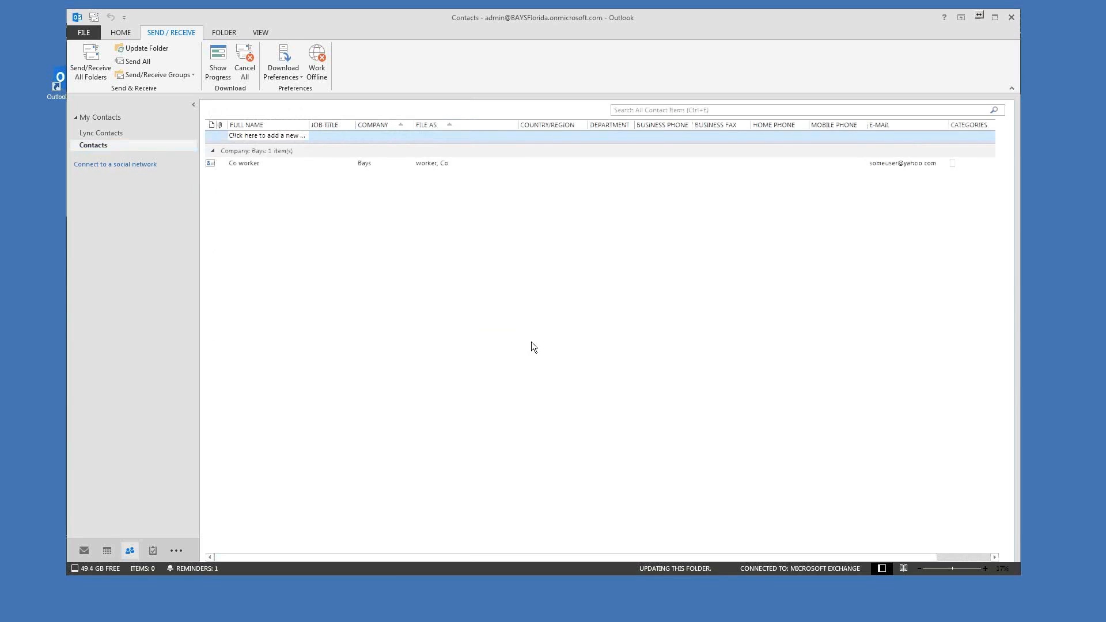
pyautogui.moveTo(525, 25); pyautogui.dragTo(551, 22)
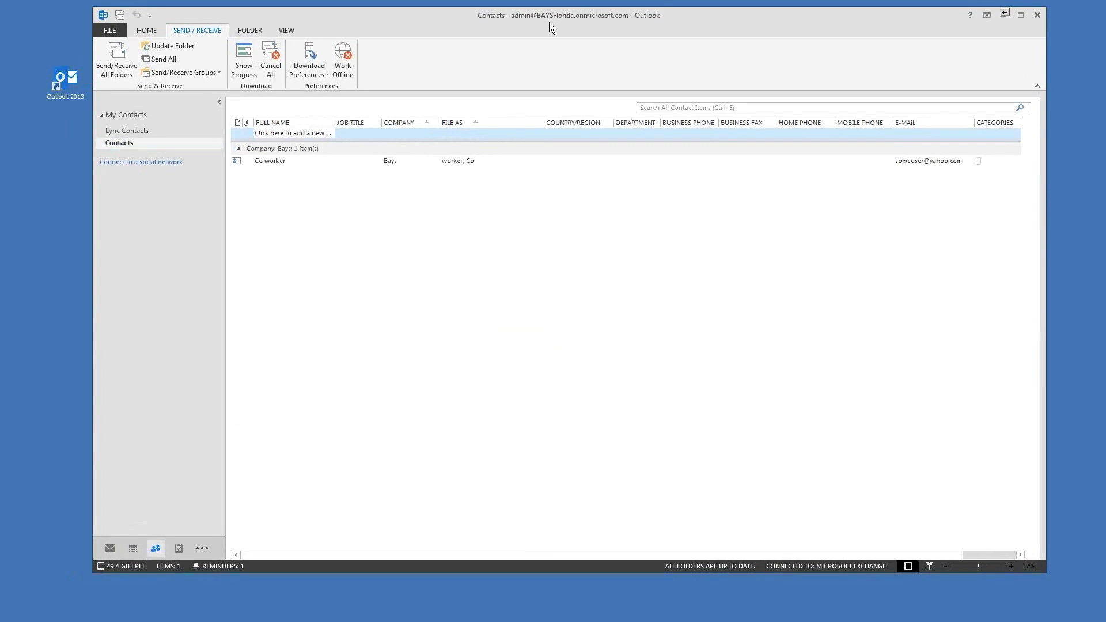
pyautogui.moveTo(548, 23); pyautogui.dragTo(540, 22)
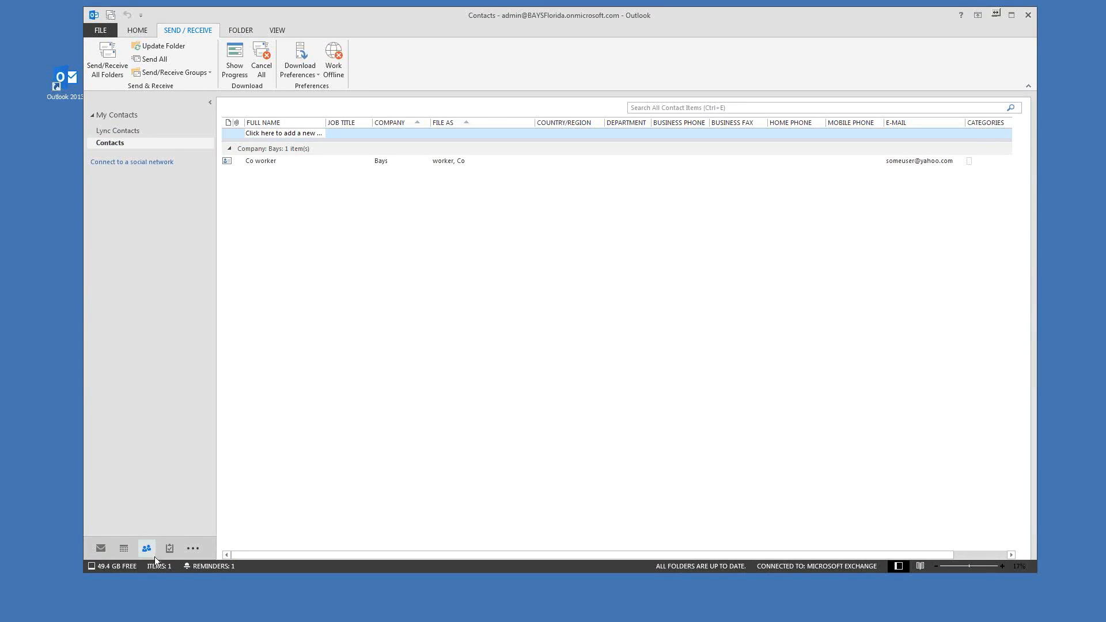
pyautogui.moveTo(171, 550)
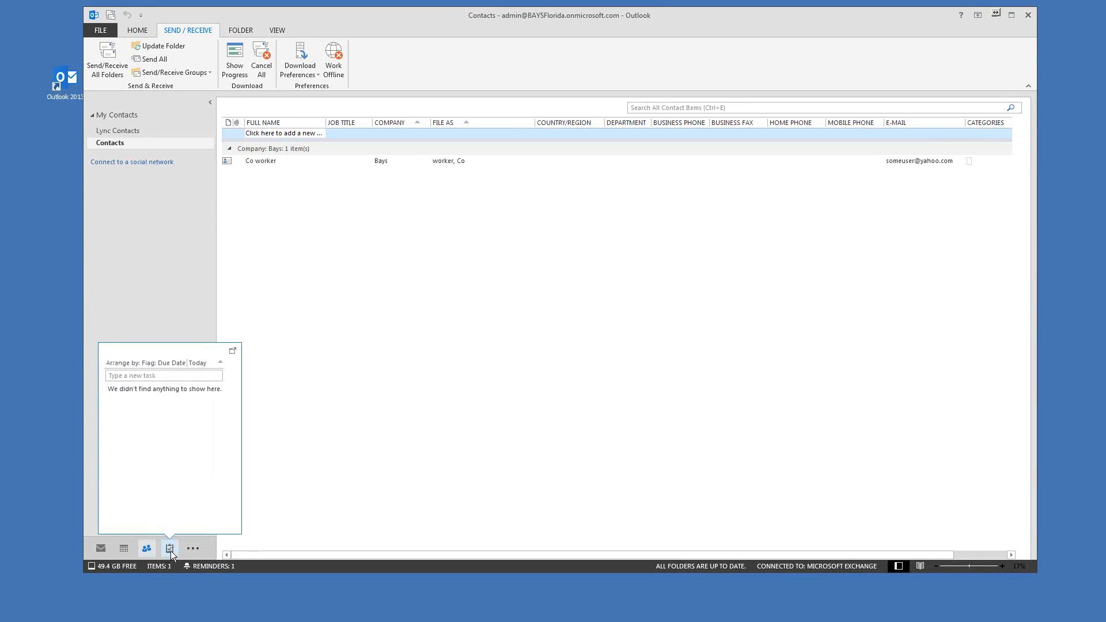
# Step: Switch to the Tasks To-Do List and open a blank new task form
pyautogui.click(170, 549)
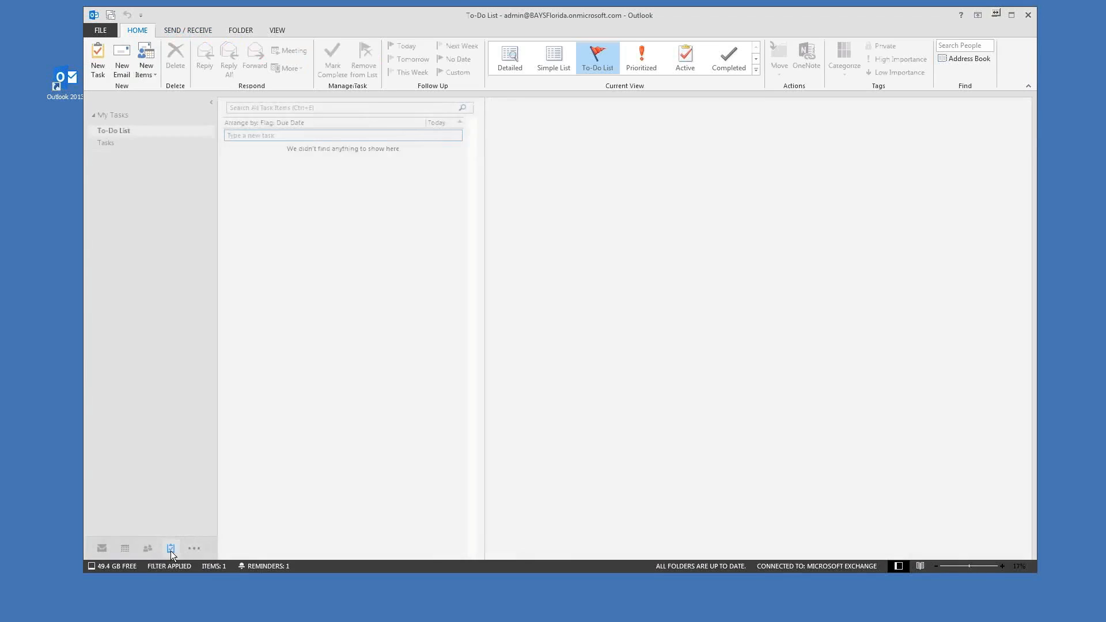
pyautogui.moveTo(488, 16)
pyautogui.mouseDown()
pyautogui.moveTo(471, 17)
pyautogui.moveTo(494, 12)
pyautogui.mouseUp()
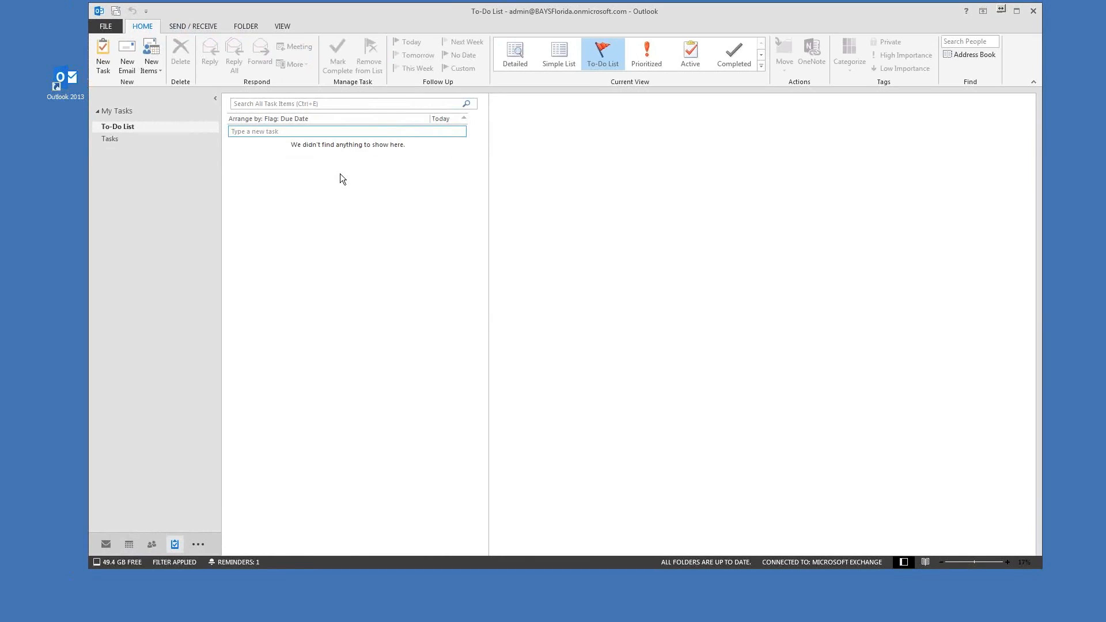
pyautogui.moveTo(343, 13); pyautogui.dragTo(351, 13)
pyautogui.moveTo(461, 19); pyautogui.dragTo(468, 19)
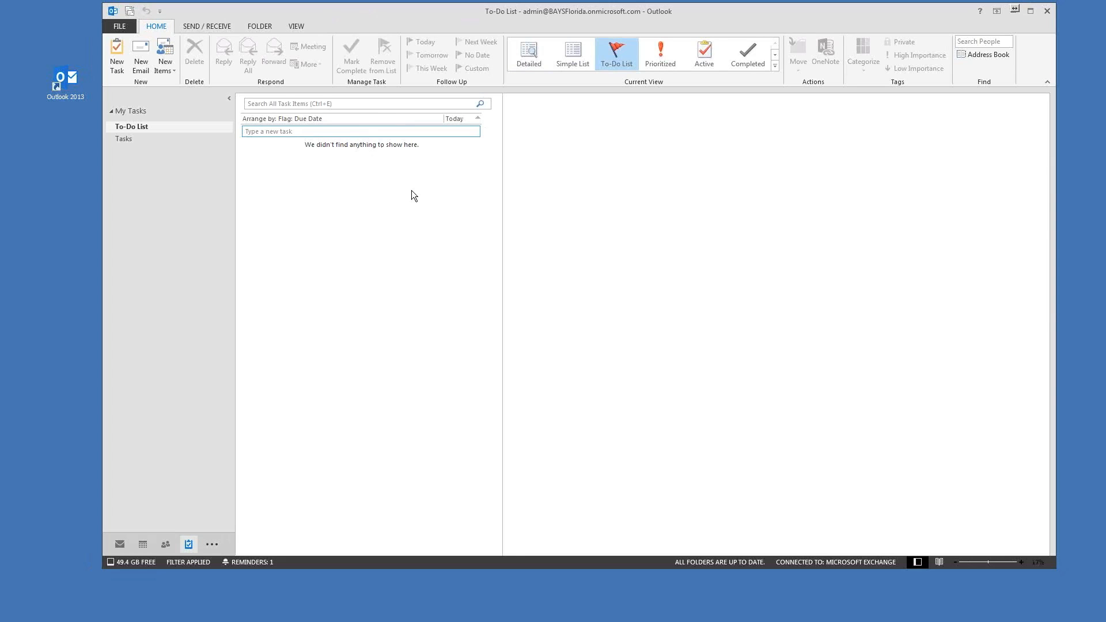
pyautogui.moveTo(398, 32); pyautogui.dragTo(365, 22)
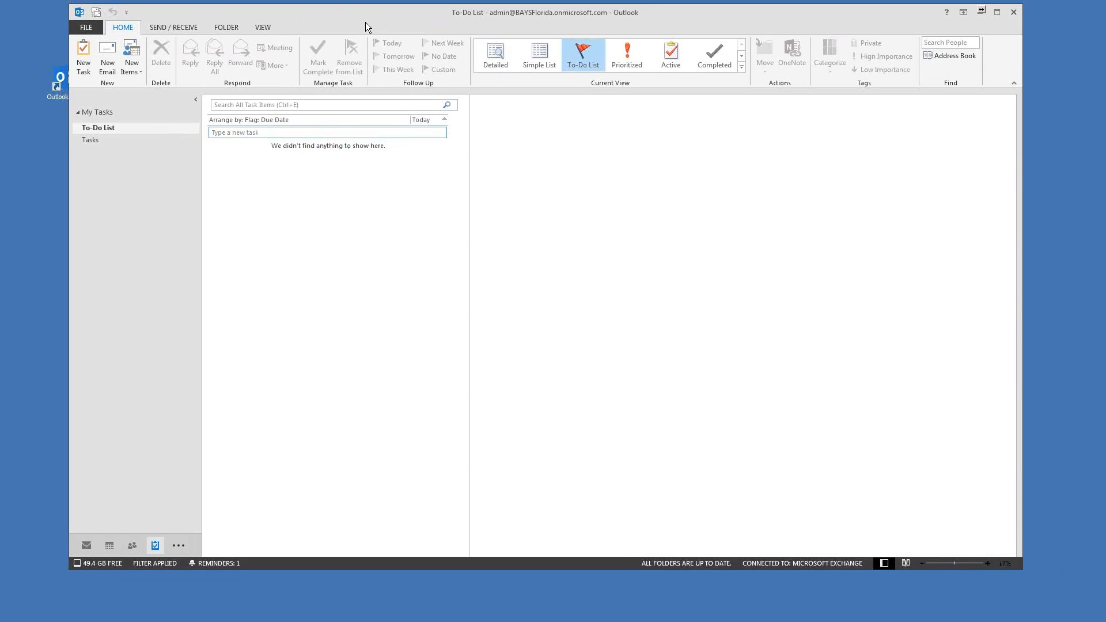
pyautogui.moveTo(386, 17); pyautogui.dragTo(402, 19)
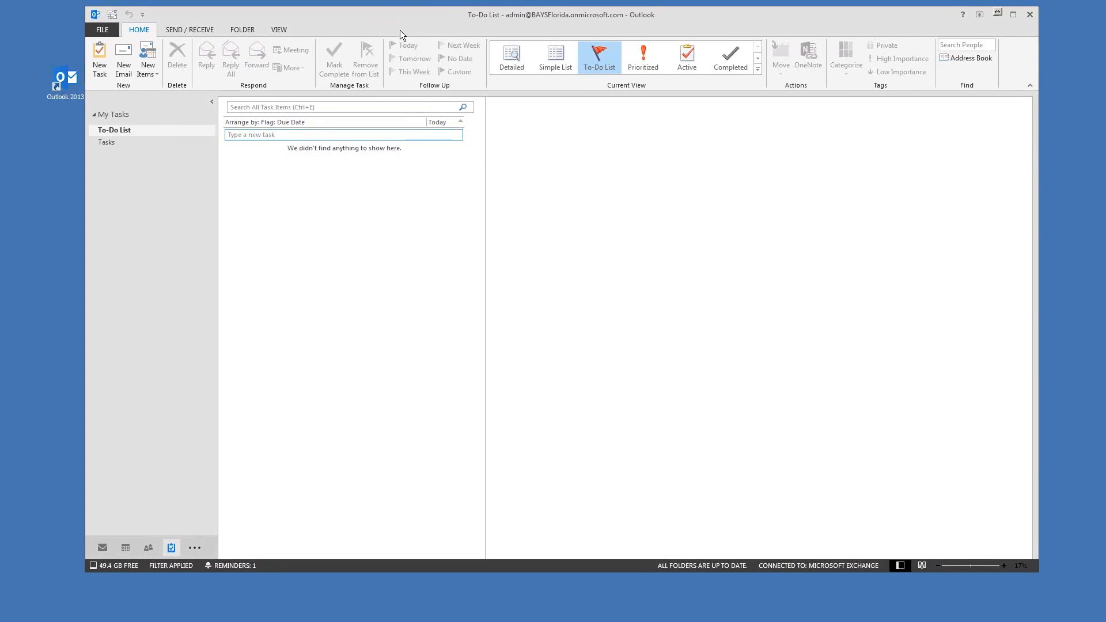
pyautogui.click(98, 58)
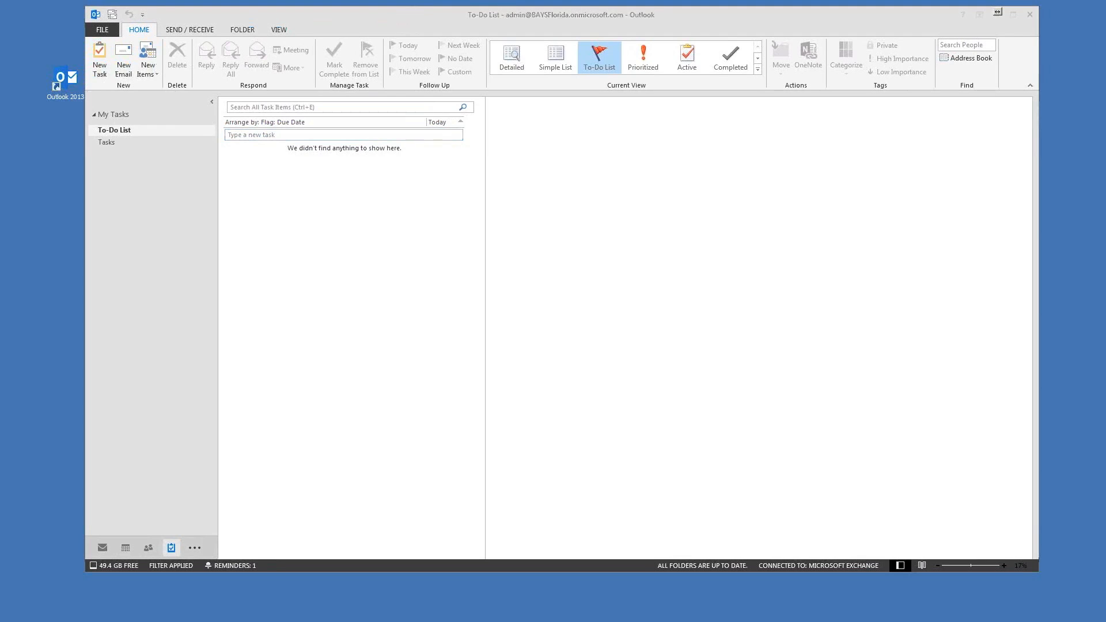
pyautogui.moveTo(724, 94)
pyautogui.mouseDown()
pyautogui.moveTo(750, 91)
pyautogui.moveTo(742, 86)
pyautogui.mouseUp()
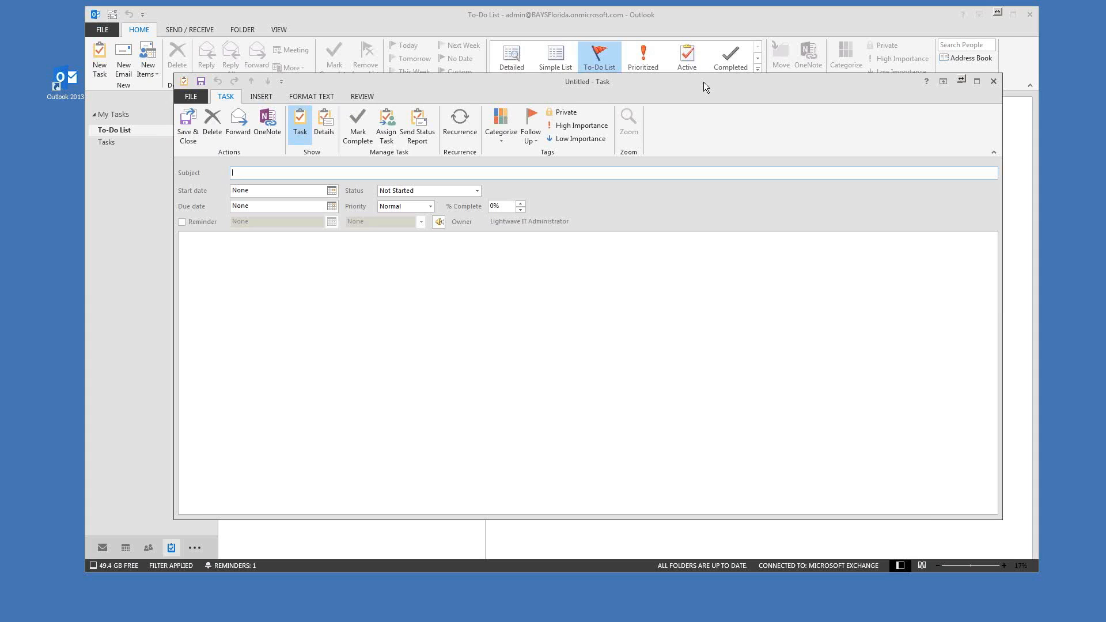
# Step: Give the task the subject 'Make Report for' and cancel the Task Recurrence dialog
pyautogui.write('D')
pyautogui.press('BackSpace')
pyautogui.press('BackSpace')
pyautogui.write('Make Report for')
pyautogui.moveTo(672, 85); pyautogui.dragTo(677, 81)
pyautogui.click(465, 120)
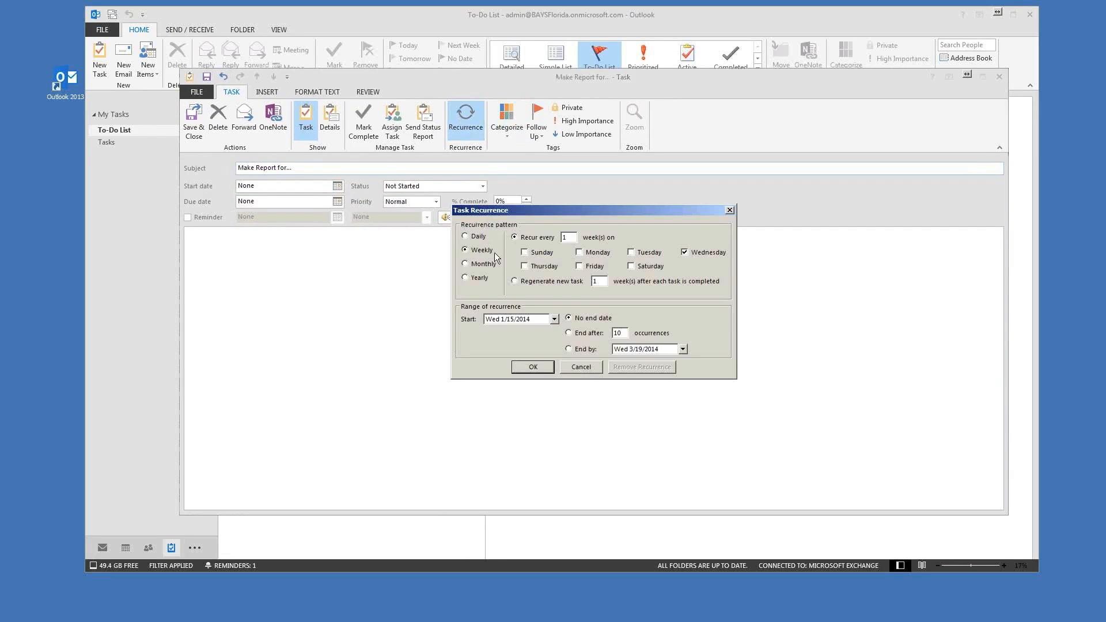
pyautogui.click(475, 239)
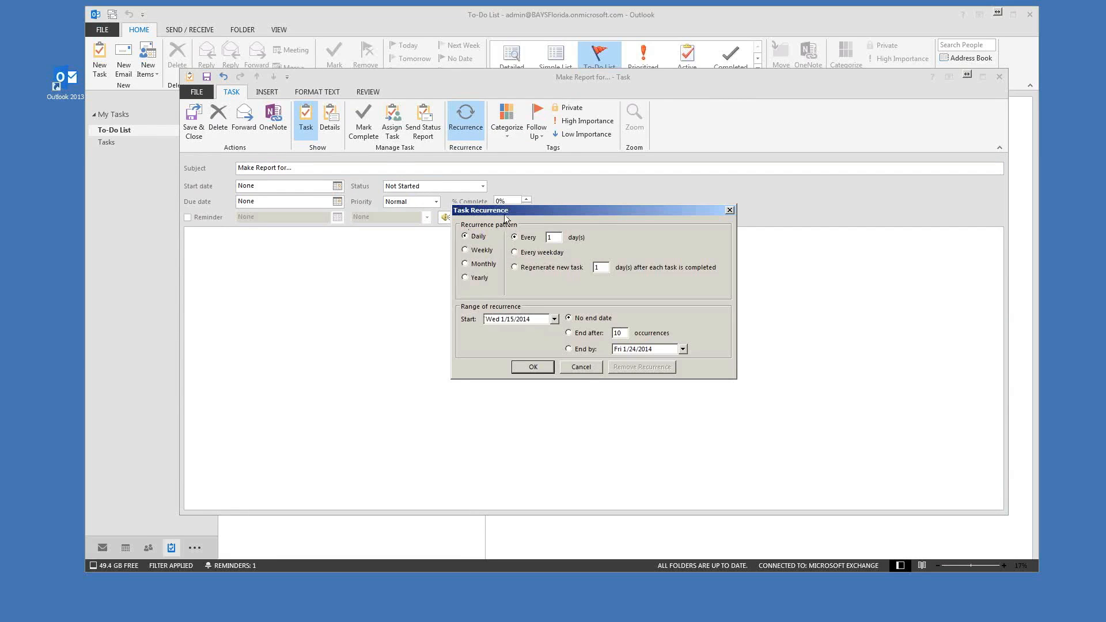
pyautogui.click(575, 368)
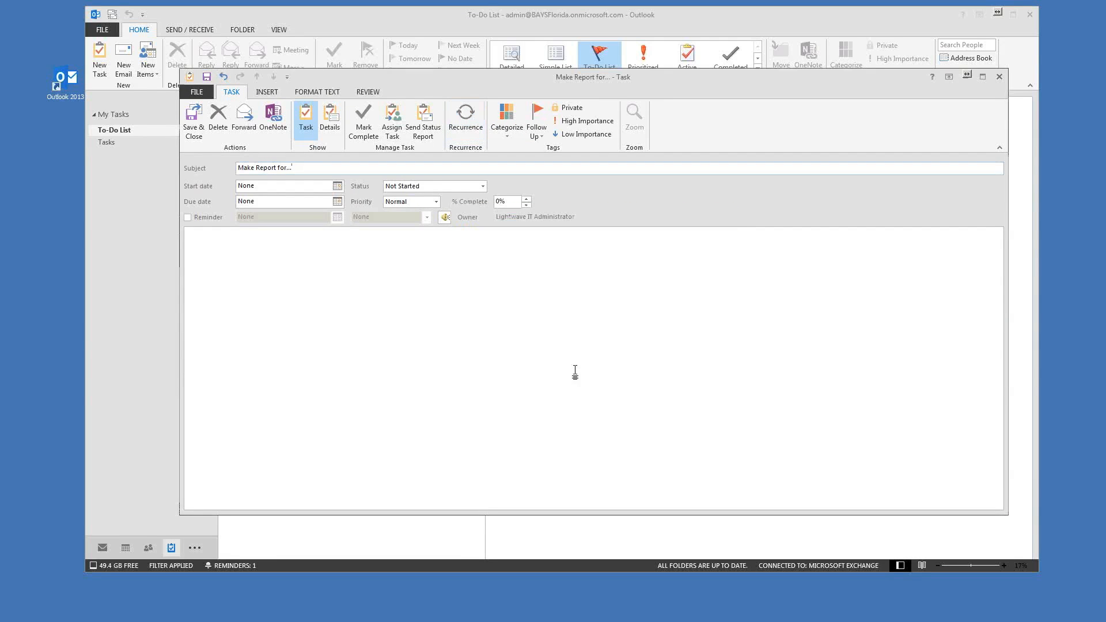
# Step: Keep Normal priority, set % Complete to 50%, and save and close the task
pyautogui.moveTo(410, 84); pyautogui.dragTo(444, 105)
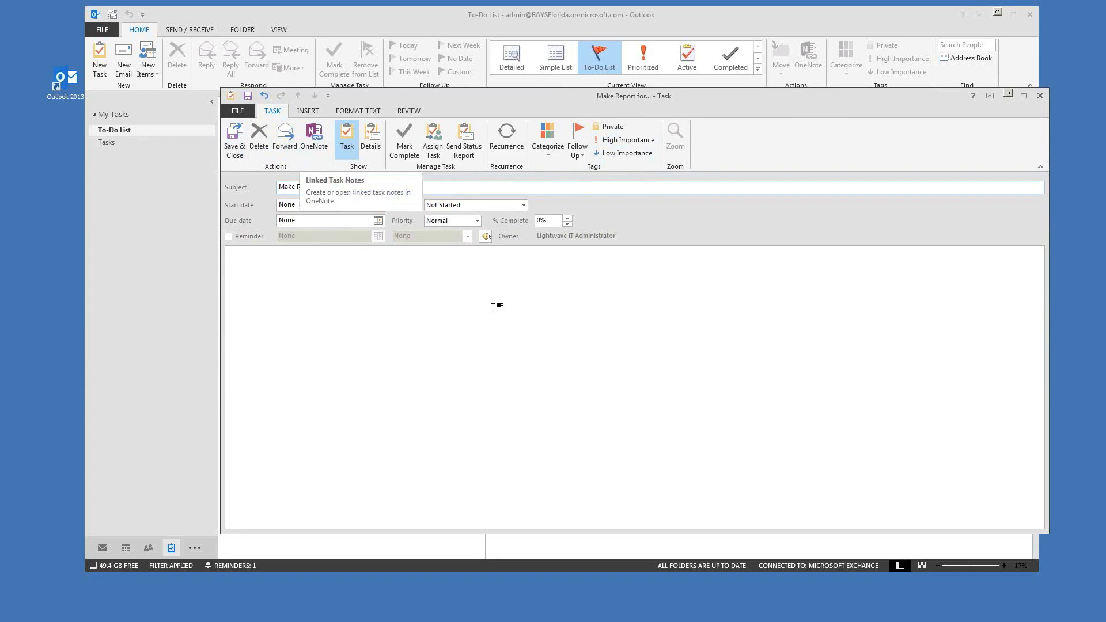
pyautogui.click(478, 221)
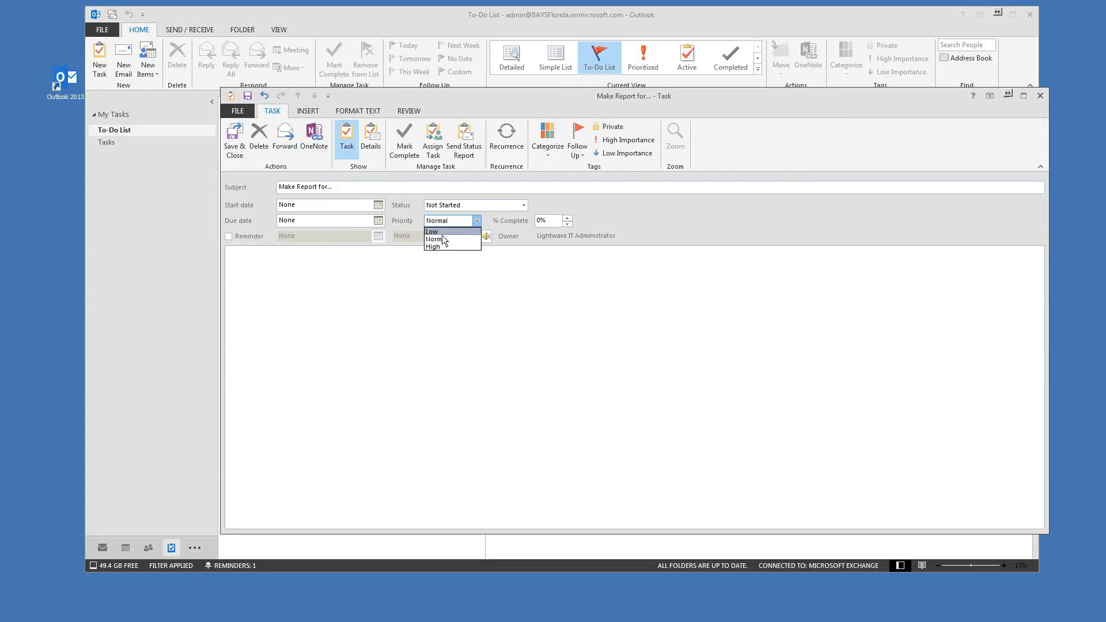
pyautogui.click(514, 319)
pyautogui.click(568, 219)
pyautogui.click(567, 218)
pyautogui.click(568, 225)
pyautogui.click(568, 225)
pyautogui.click(568, 219)
pyautogui.click(567, 220)
pyautogui.click(568, 224)
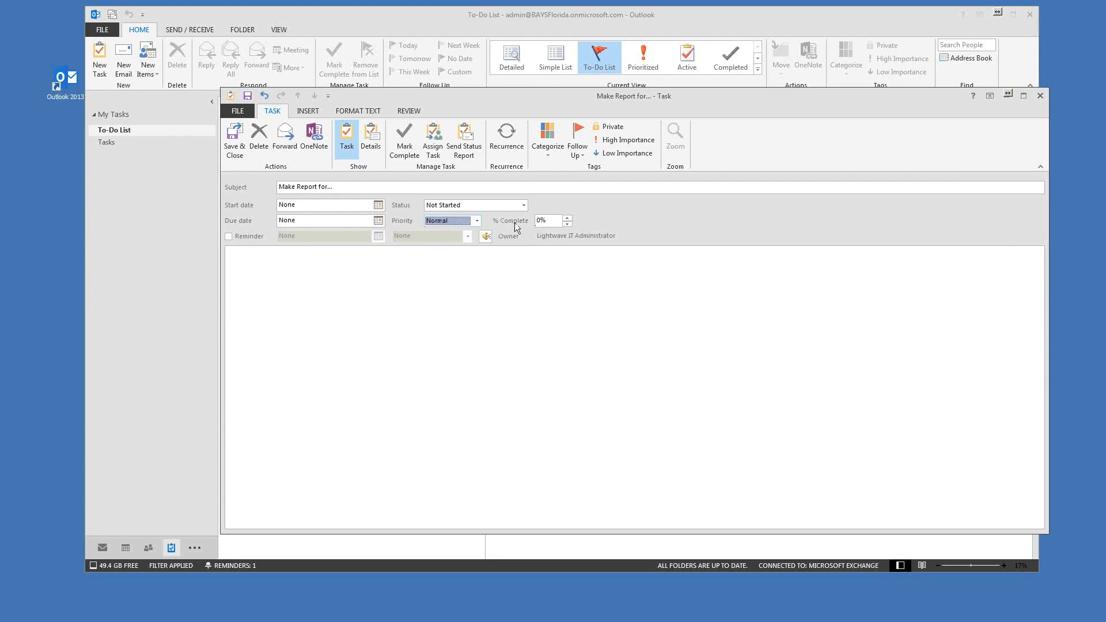
pyautogui.click(568, 219)
pyautogui.click(568, 220)
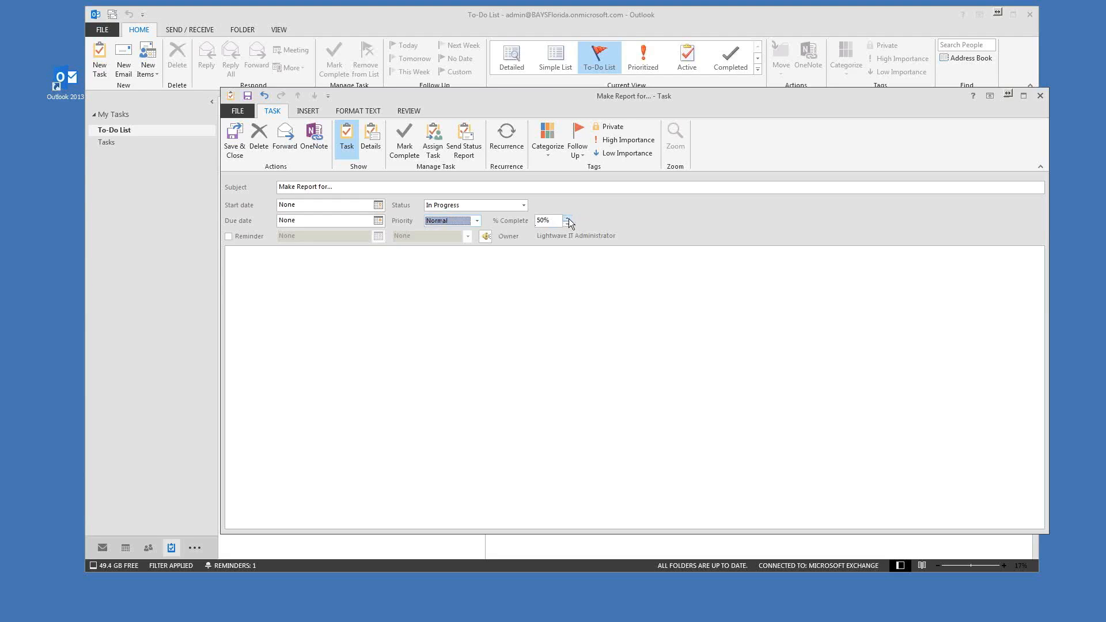
pyautogui.click(416, 288)
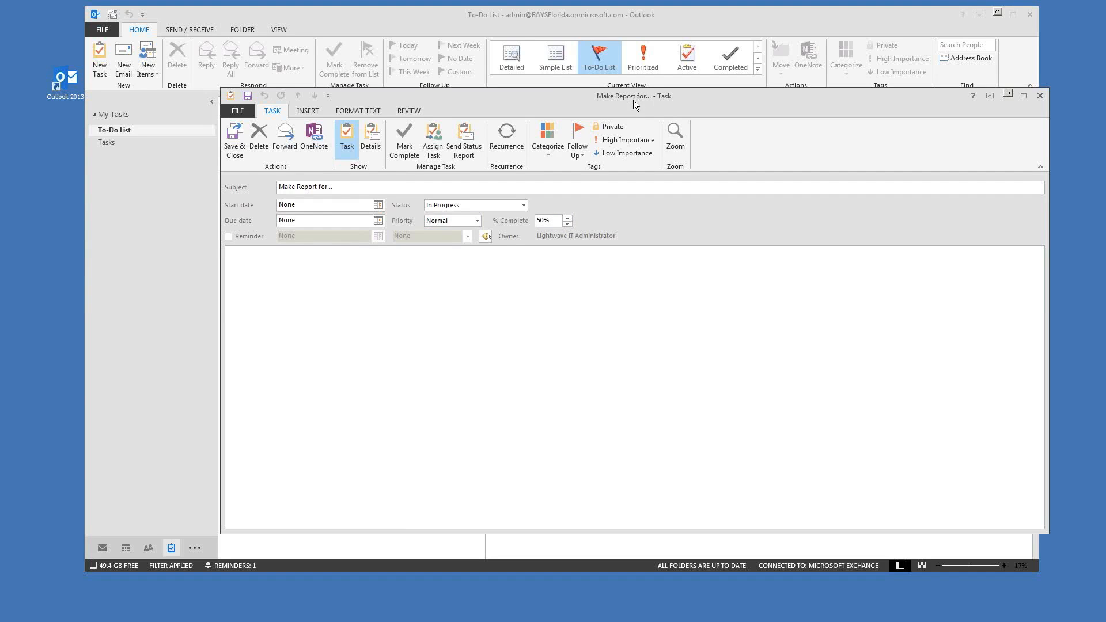
pyautogui.moveTo(634, 99); pyautogui.dragTo(597, 74)
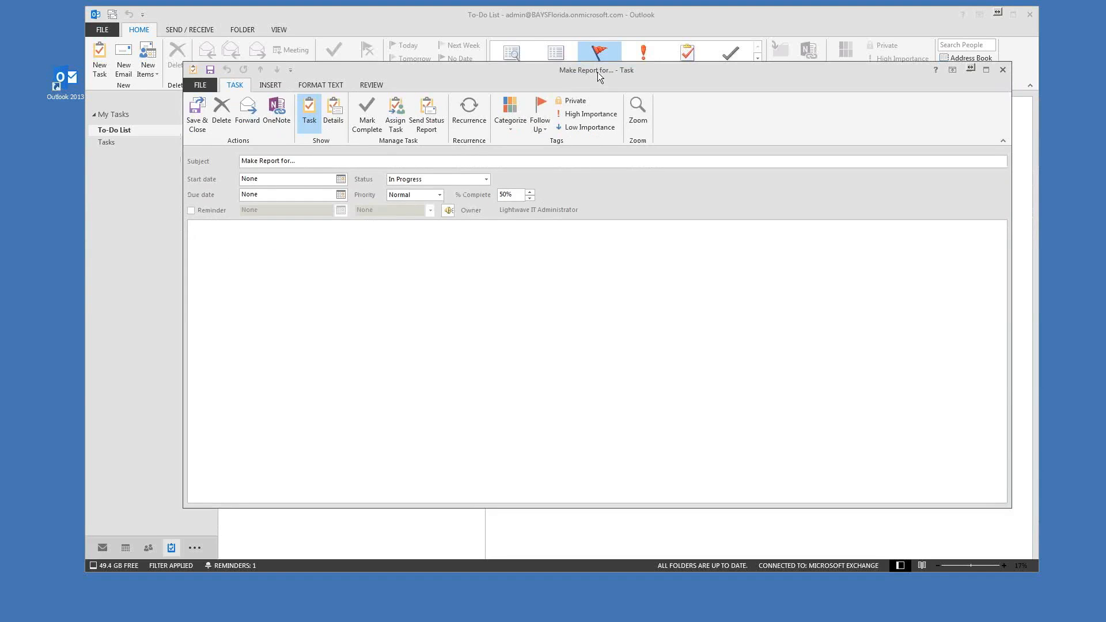
pyautogui.click(193, 117)
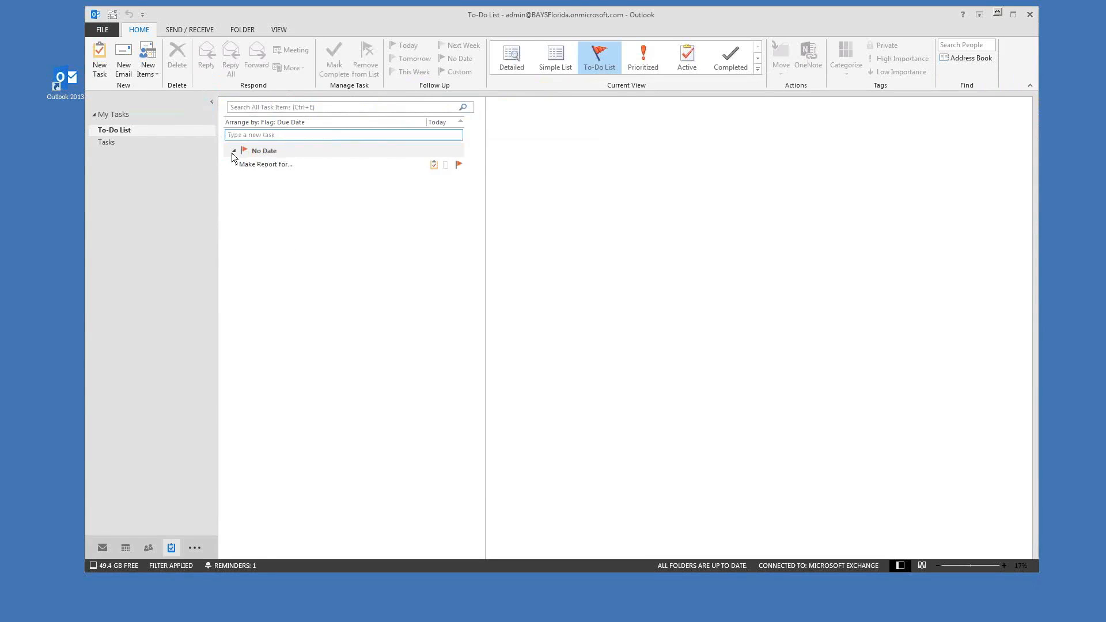
# Step: Select the 'Make Report for...' task and open its right-click action menu
pyautogui.click(249, 165)
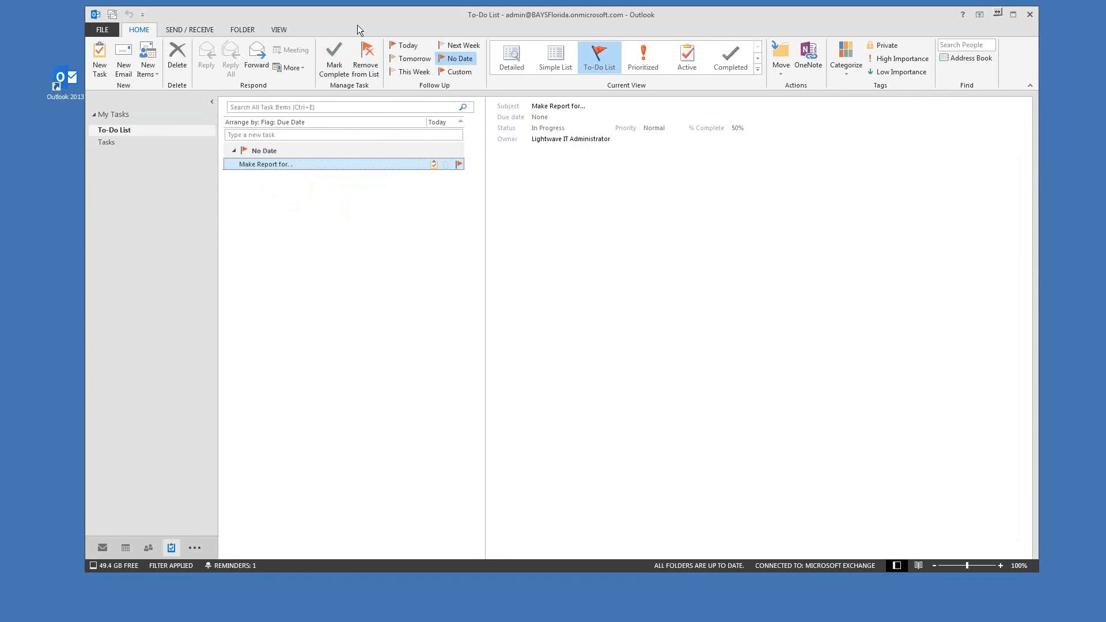
pyautogui.moveTo(357, 25); pyautogui.dragTo(337, 23)
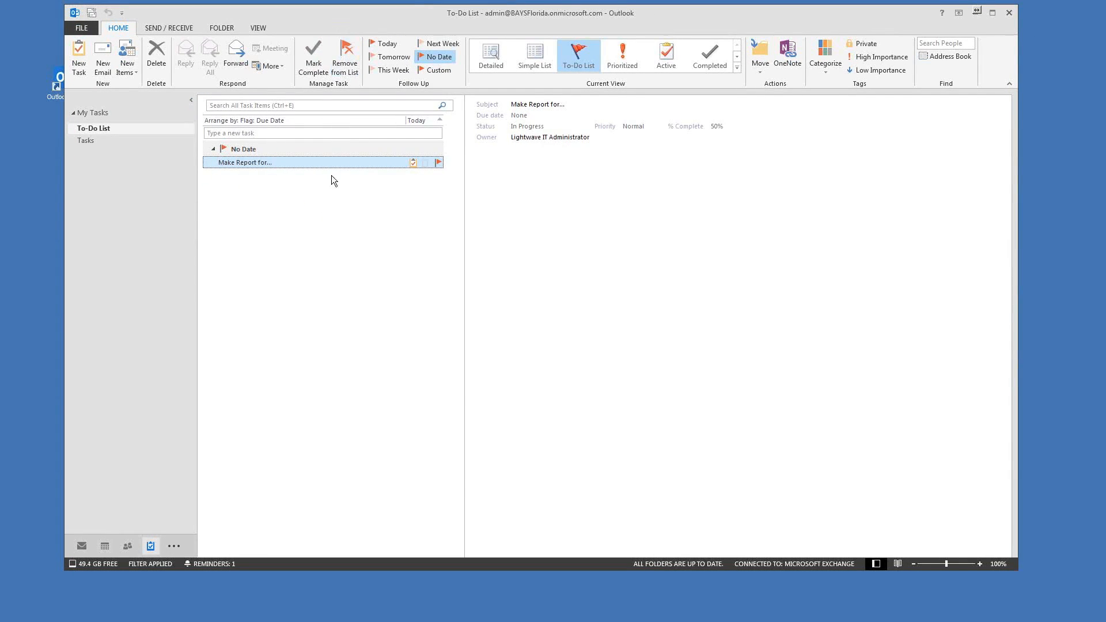
pyautogui.rightClick(240, 167)
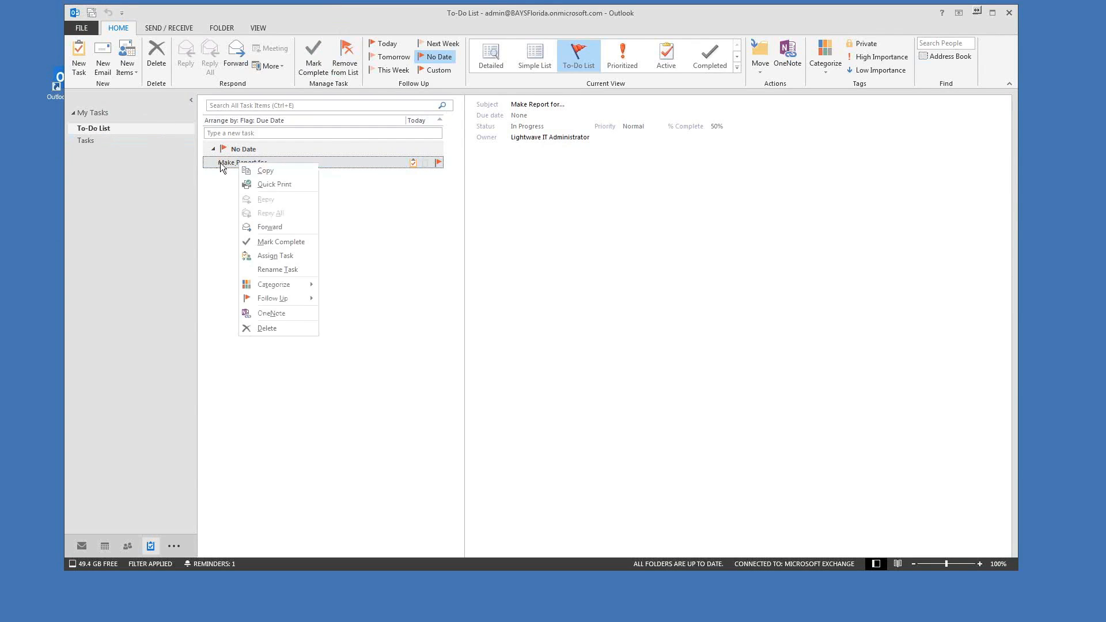
pyautogui.click(222, 164)
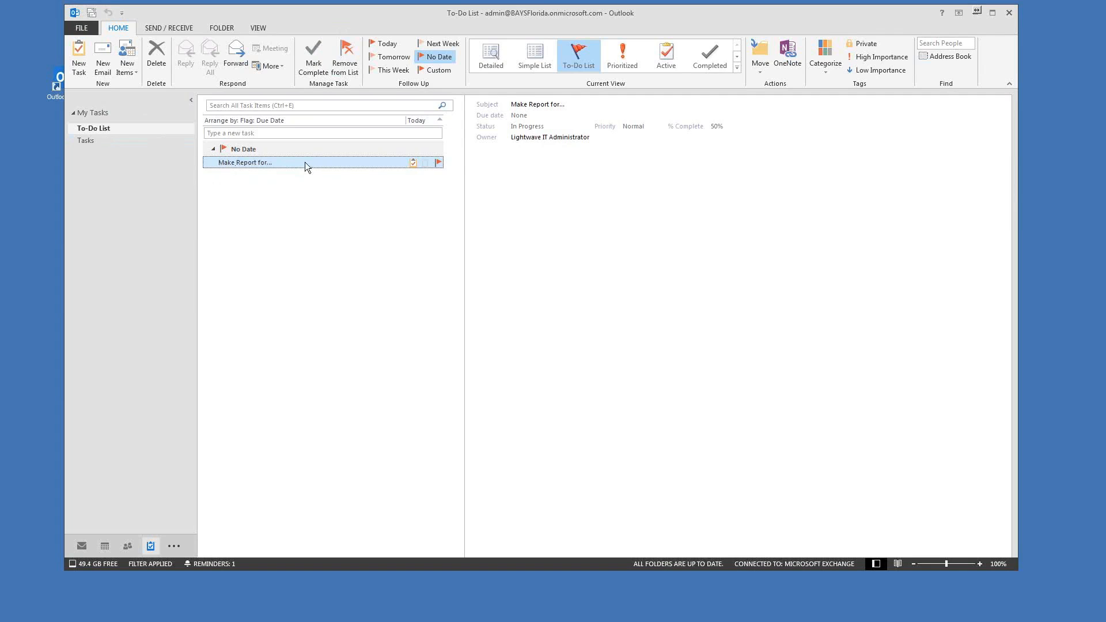
pyautogui.rightClick(243, 165)
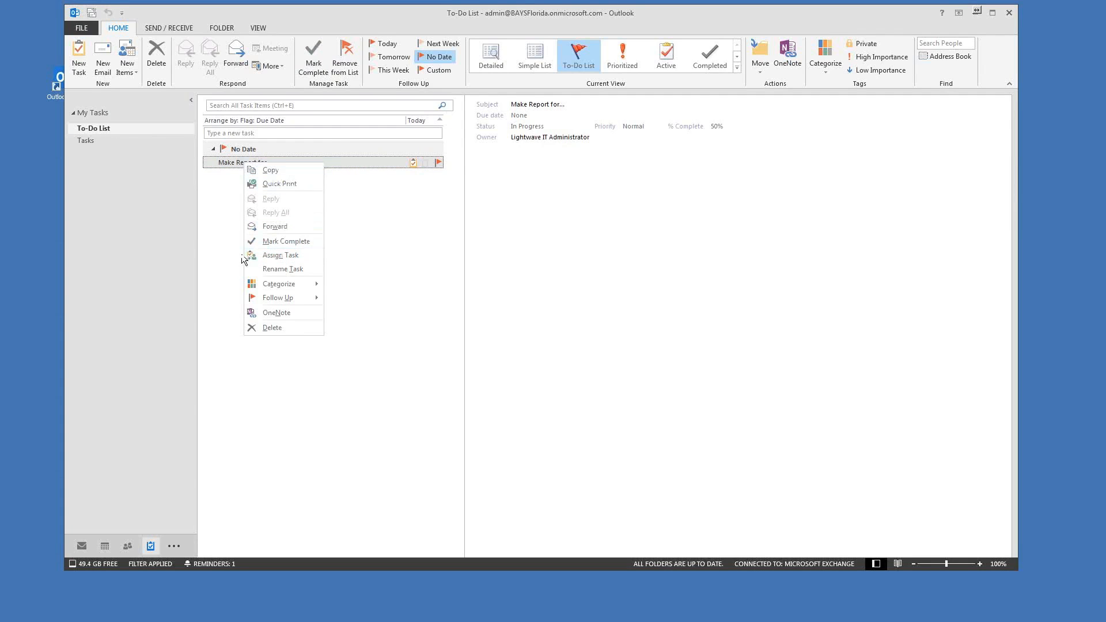
# Step: Start assigning the Make Report task and pick a colleague from the address book as recipient
pyautogui.click(278, 256)
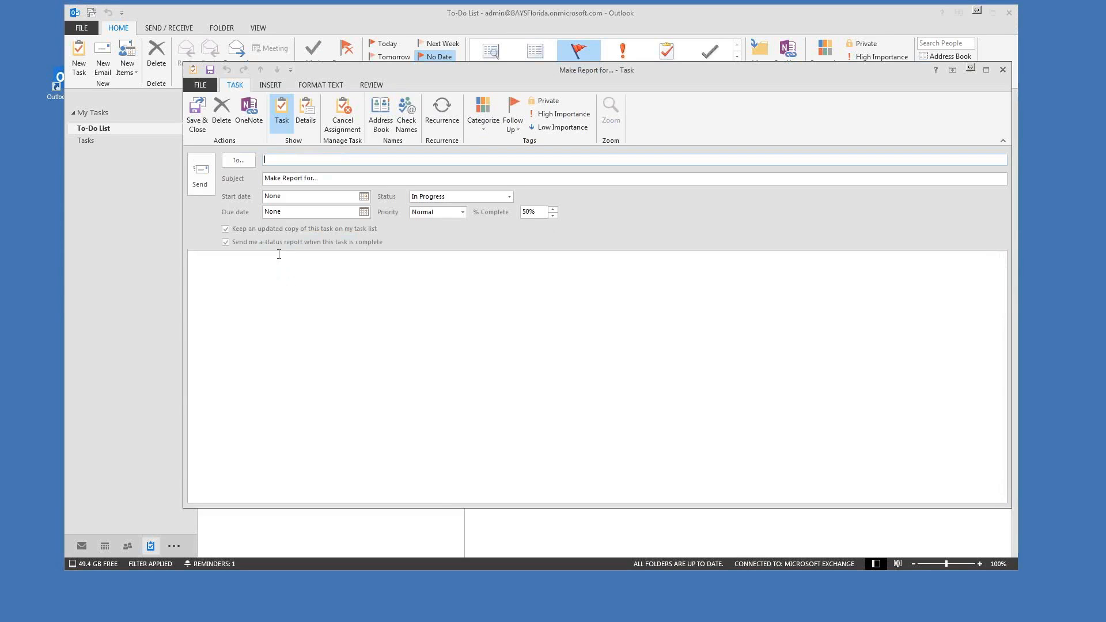
pyautogui.moveTo(431, 75); pyautogui.dragTo(411, 72)
pyautogui.click(228, 158)
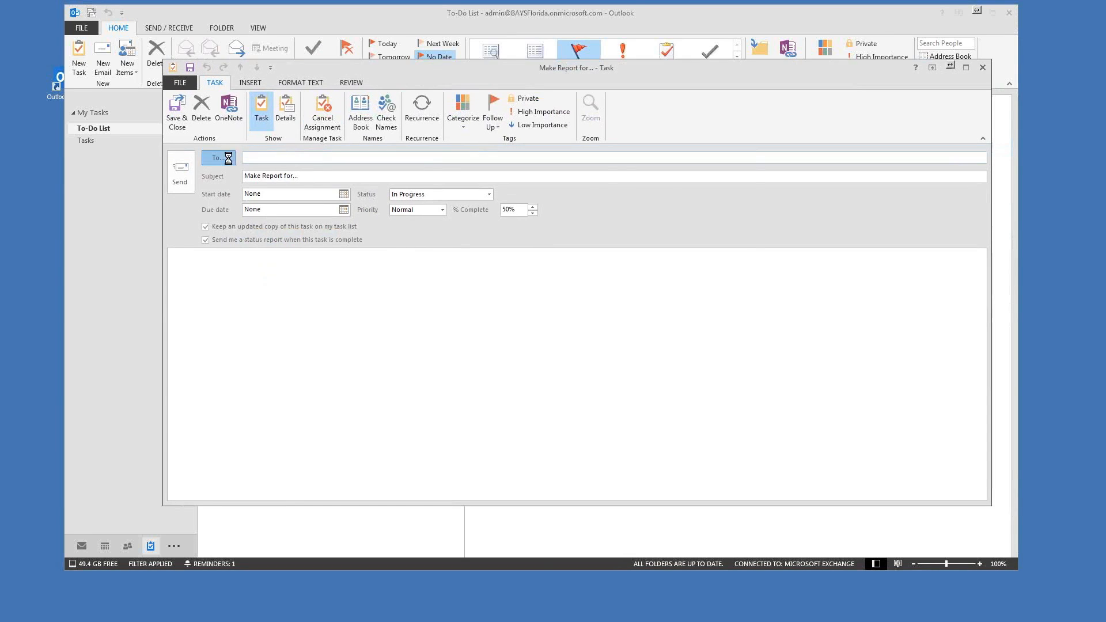
pyautogui.click(441, 245)
pyautogui.click(433, 383)
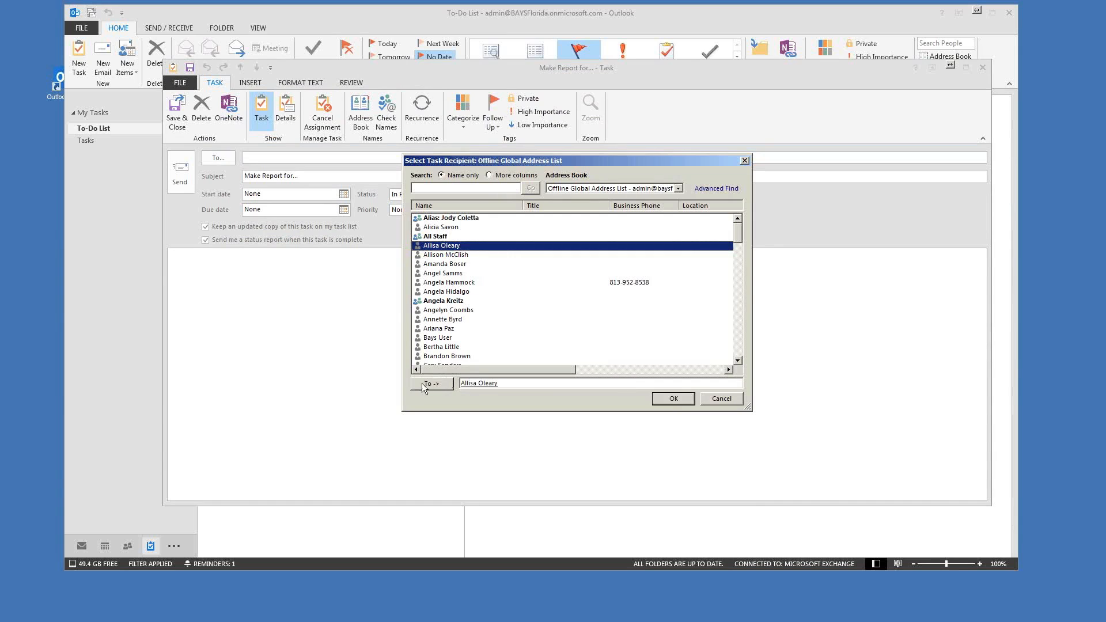
pyautogui.click(673, 399)
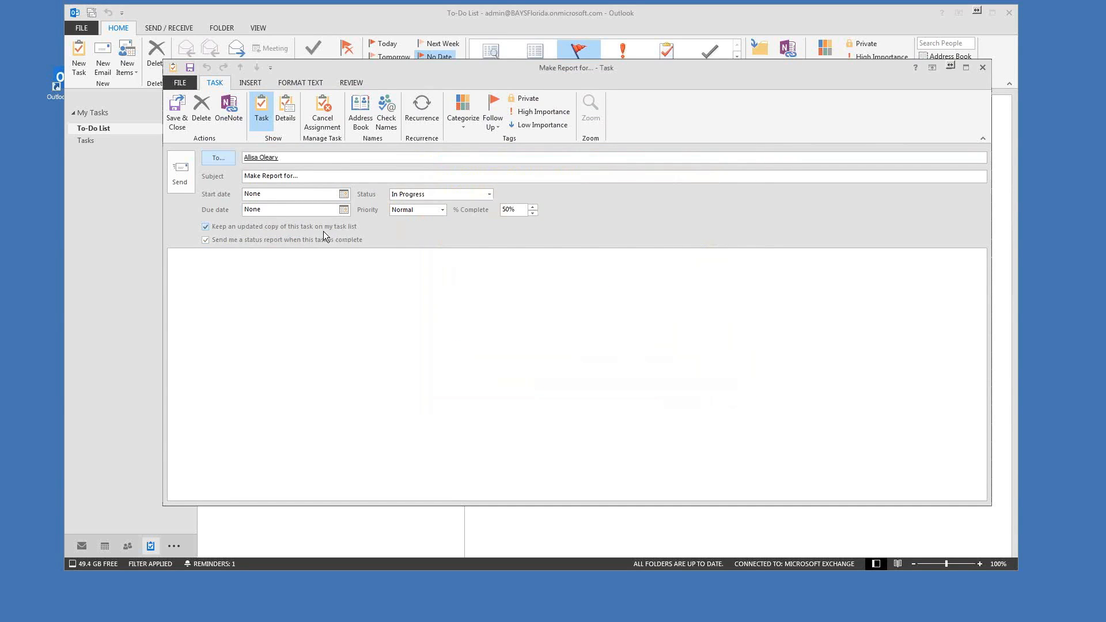
# Step: Keep the task at 50% complete and close the assignment without saving
pyautogui.moveTo(521, 76); pyautogui.dragTo(556, 74)
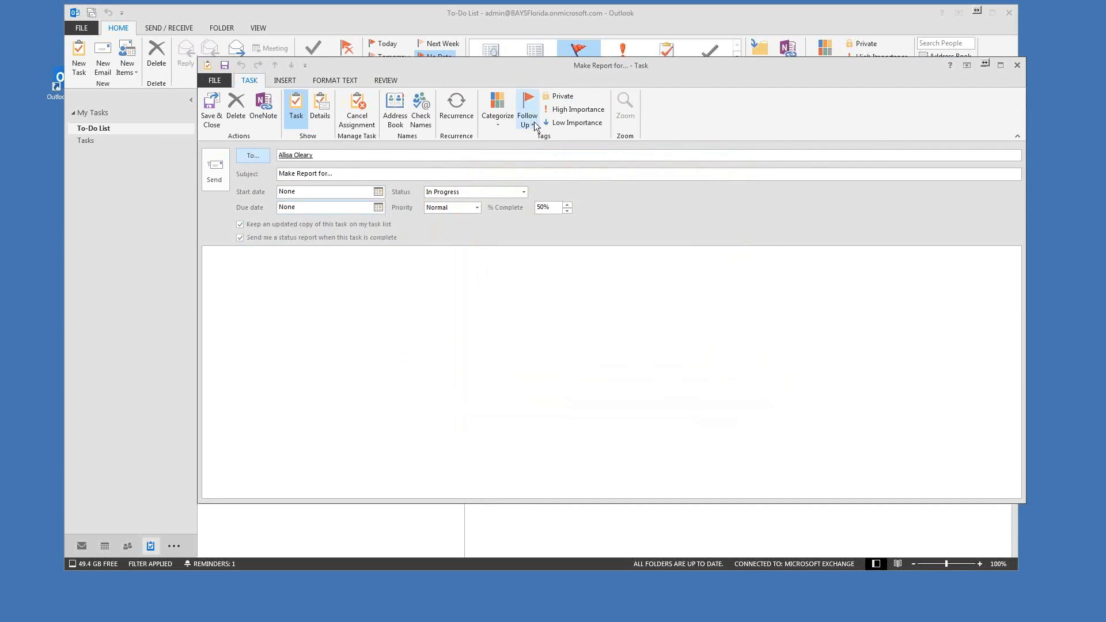
pyautogui.moveTo(485, 70); pyautogui.dragTo(590, 75)
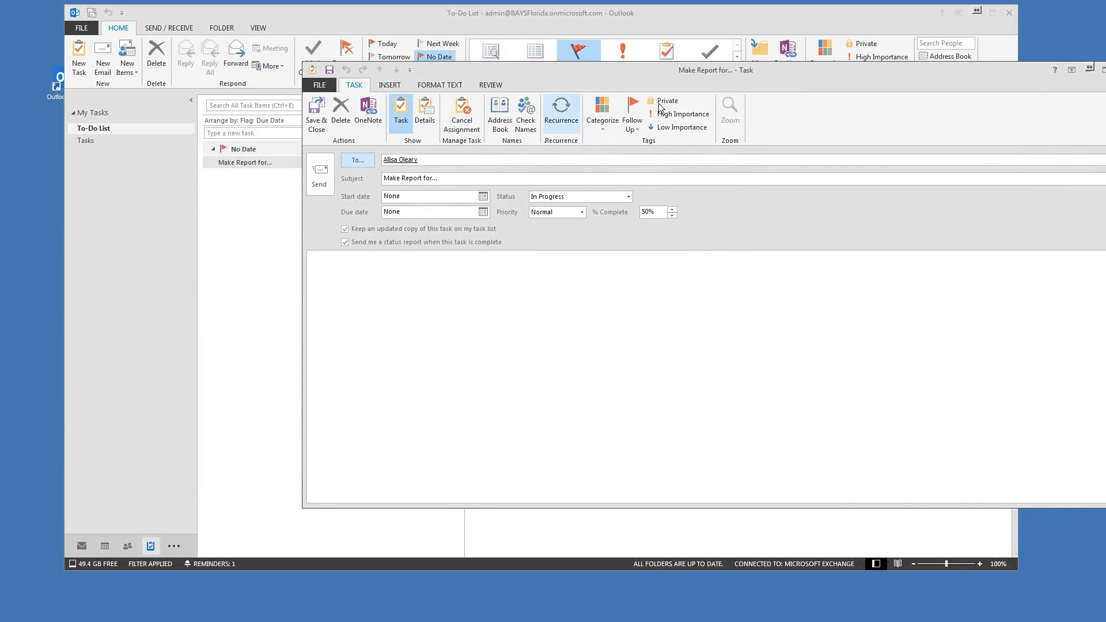
pyautogui.moveTo(726, 71); pyautogui.dragTo(703, 76)
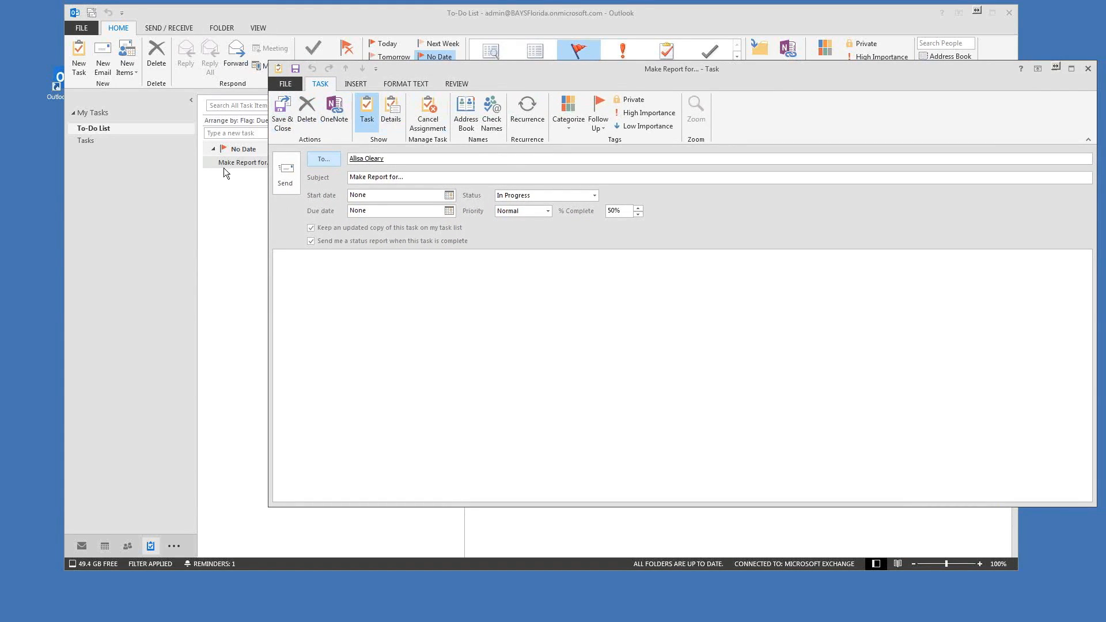
pyautogui.click(638, 215)
pyautogui.click(1087, 69)
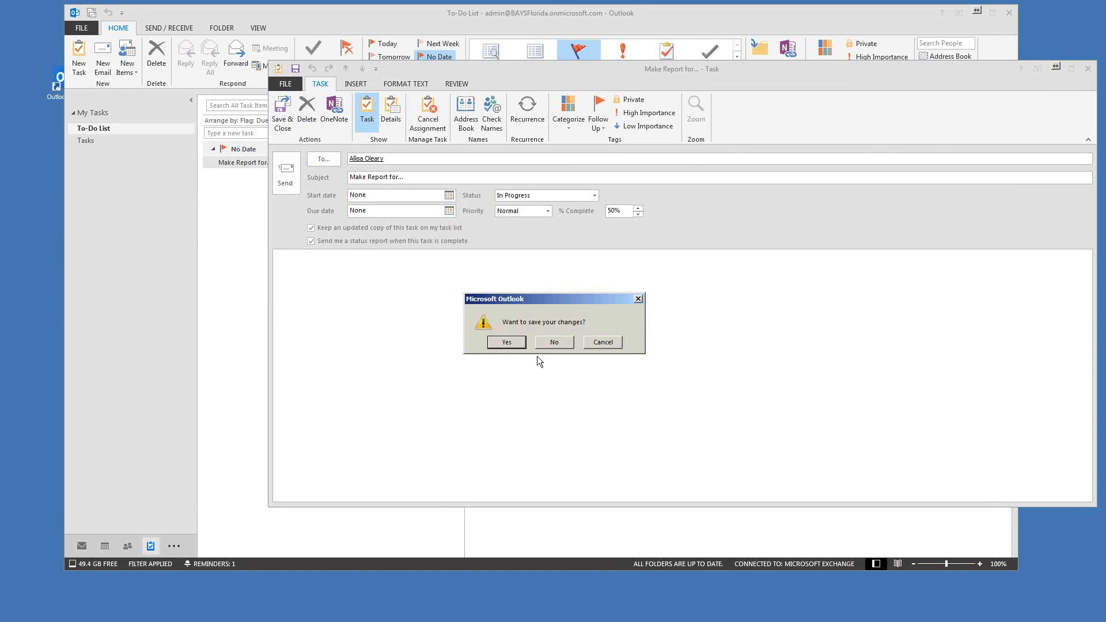
pyautogui.click(566, 343)
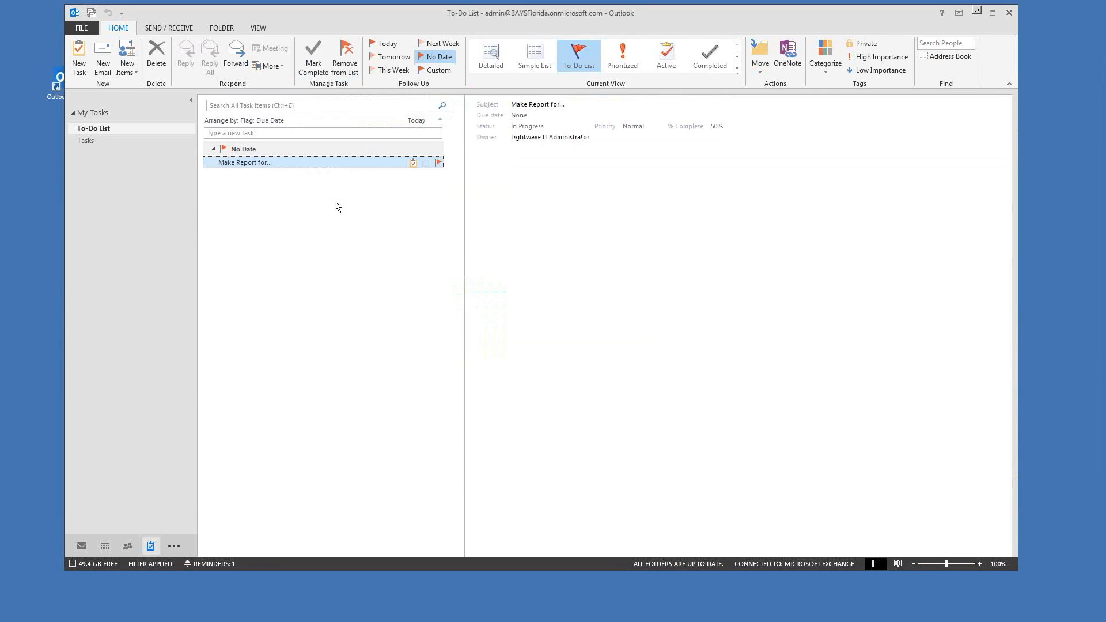
# Step: Mark 'Make Report for...' complete at 100%, then view it struck through in Tasks
pyautogui.moveTo(465, 23); pyautogui.dragTo(458, 24)
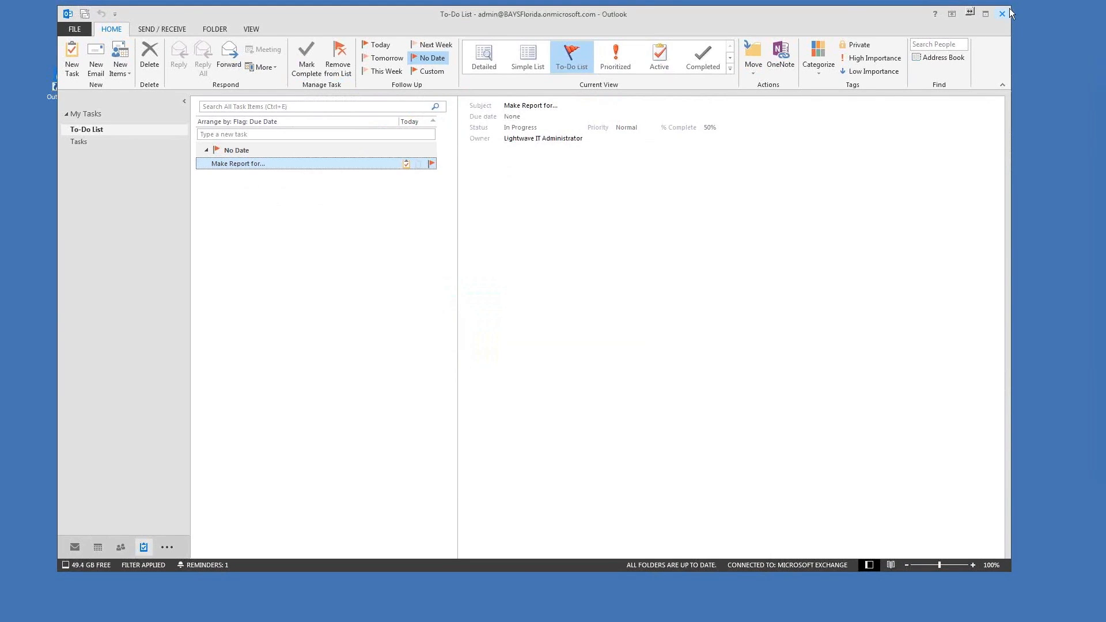
pyautogui.moveTo(1010, 6); pyautogui.dragTo(965, 35)
pyautogui.moveTo(559, 46); pyautogui.dragTo(599, 24)
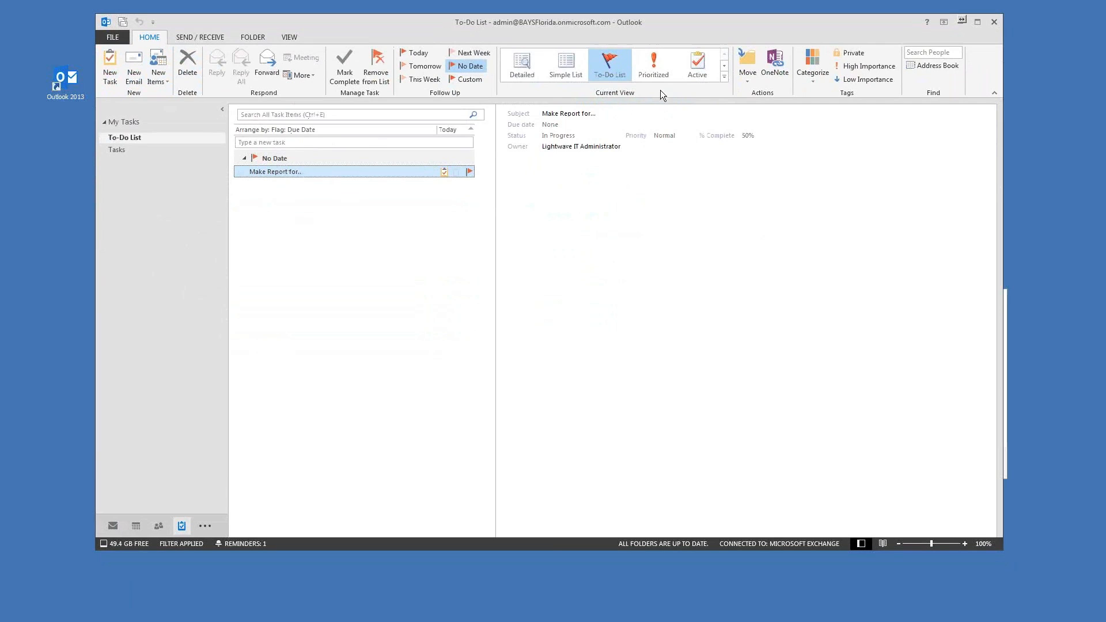
pyautogui.click(351, 64)
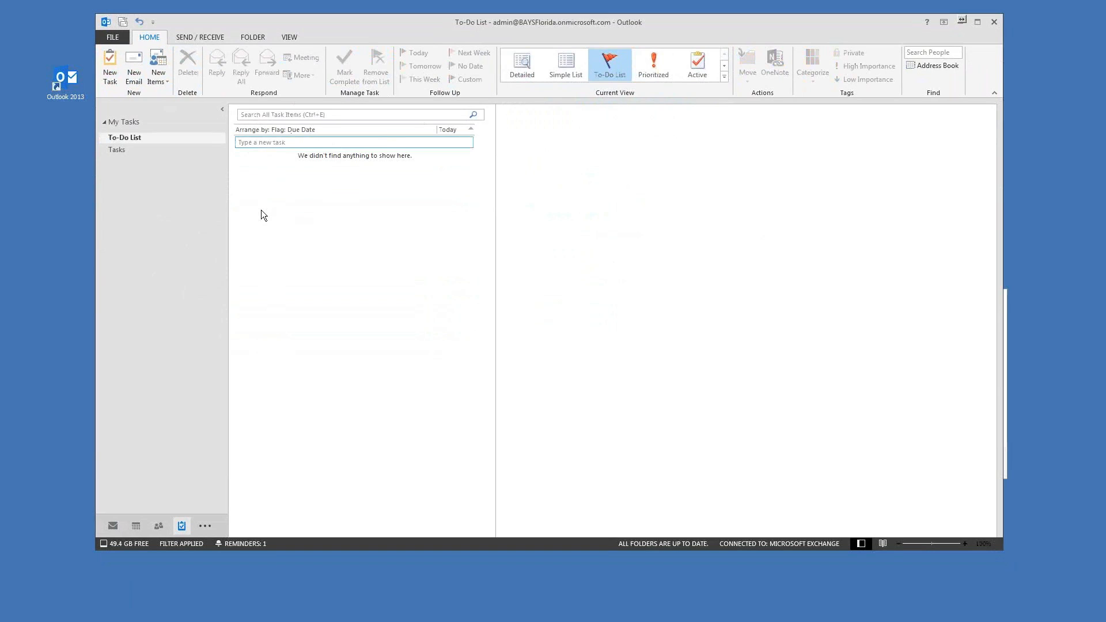
pyautogui.click(147, 150)
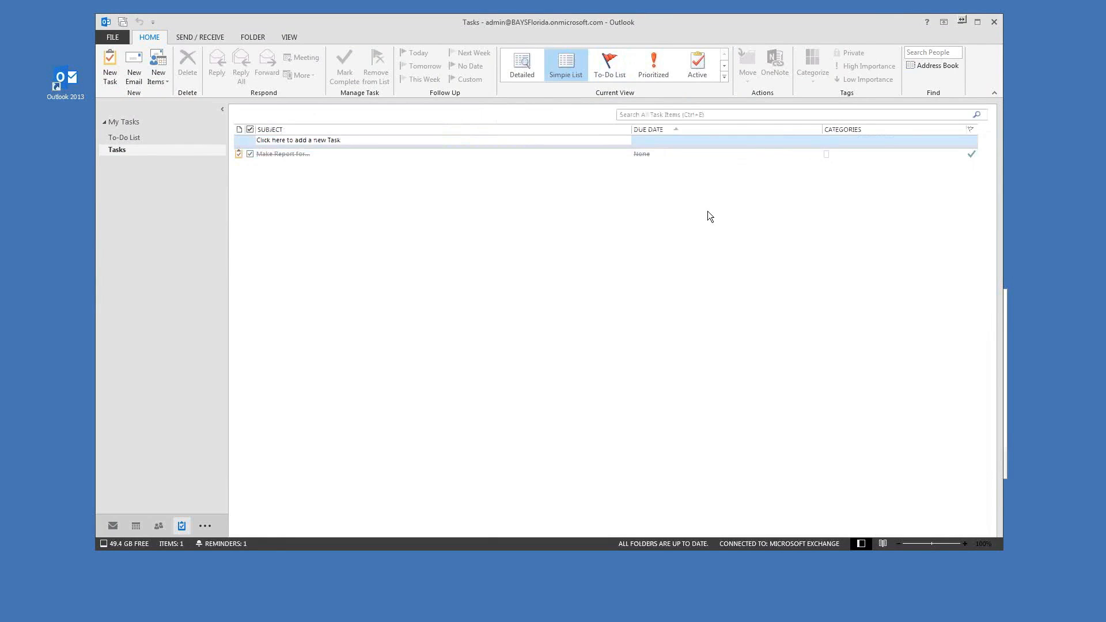
pyautogui.moveTo(643, 27); pyautogui.dragTo(637, 23)
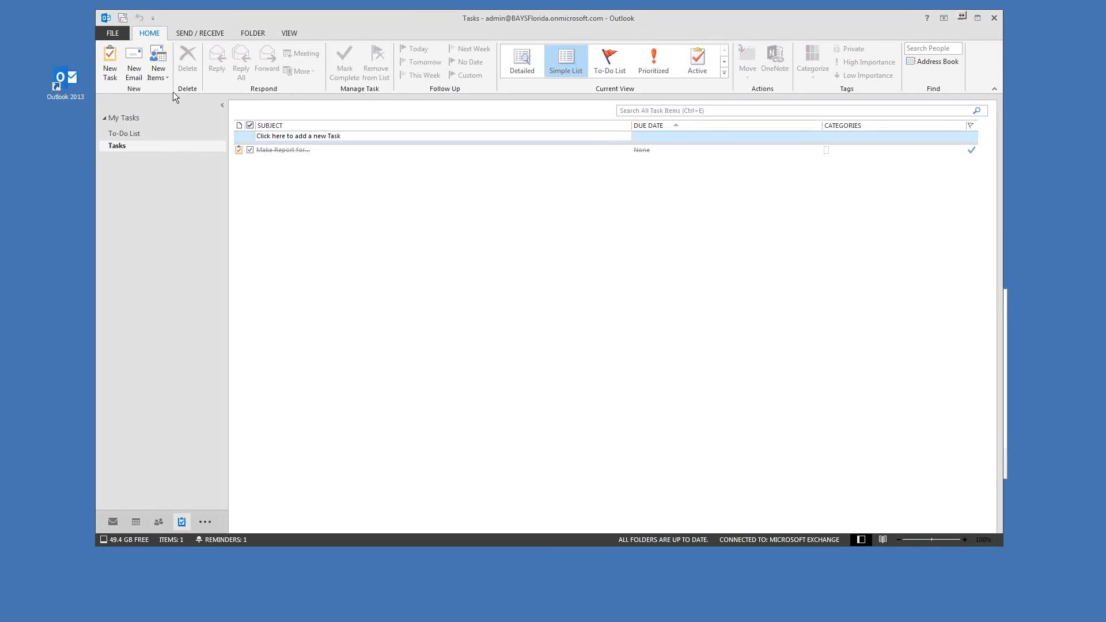
pyautogui.moveTo(408, 16); pyautogui.dragTo(411, 16)
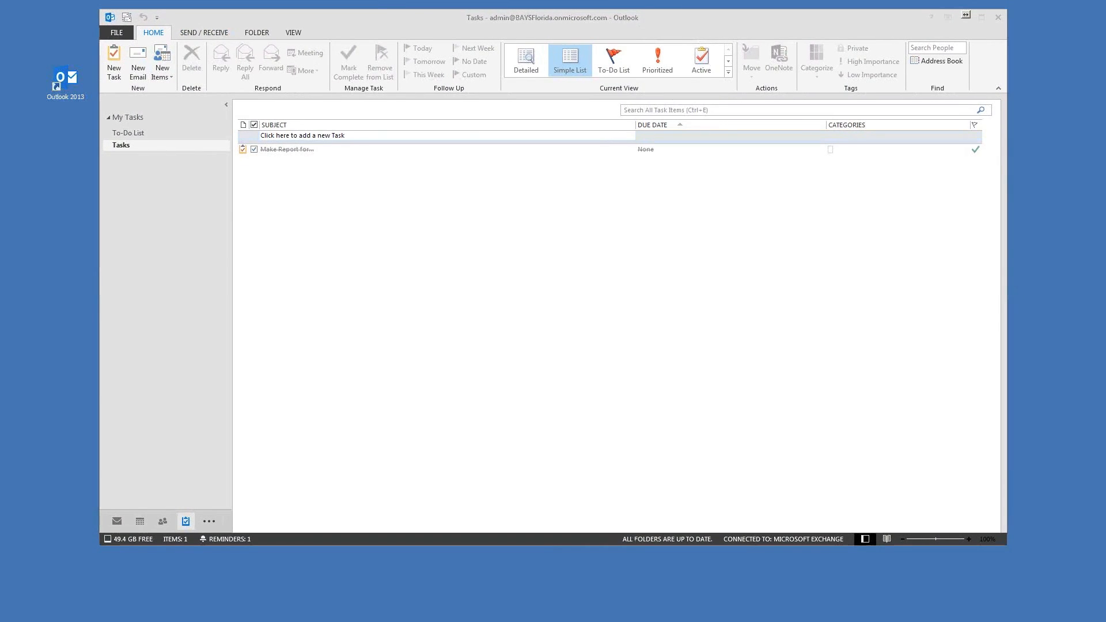
pyautogui.moveTo(474, 28)
pyautogui.mouseDown()
pyautogui.moveTo(495, 34)
pyautogui.moveTo(483, 33)
pyautogui.mouseUp()
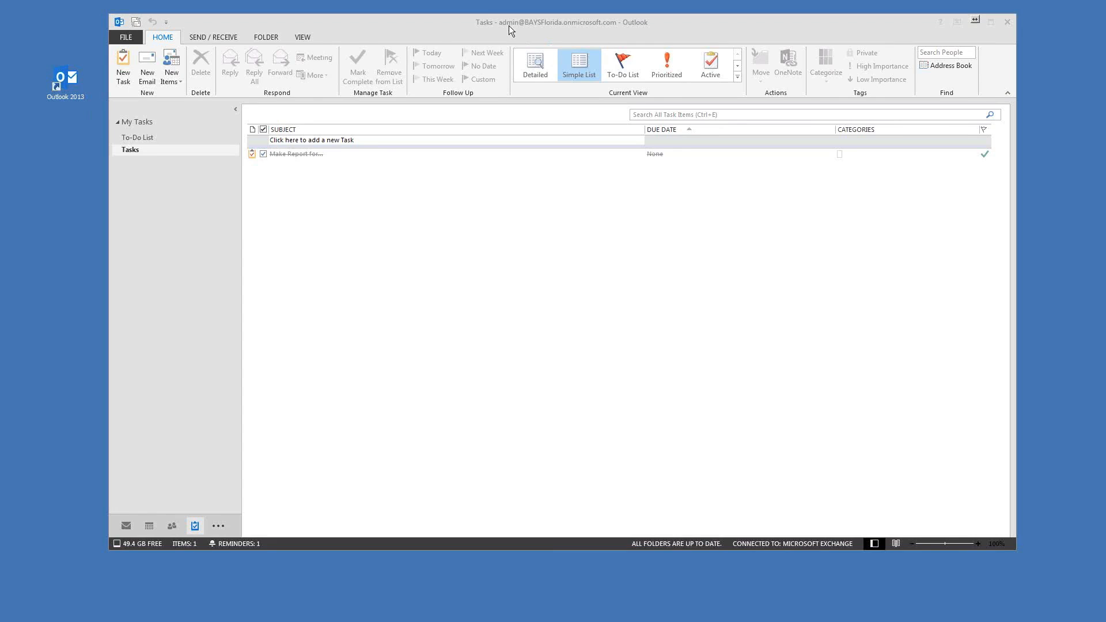
pyautogui.moveTo(504, 23); pyautogui.dragTo(534, 26)
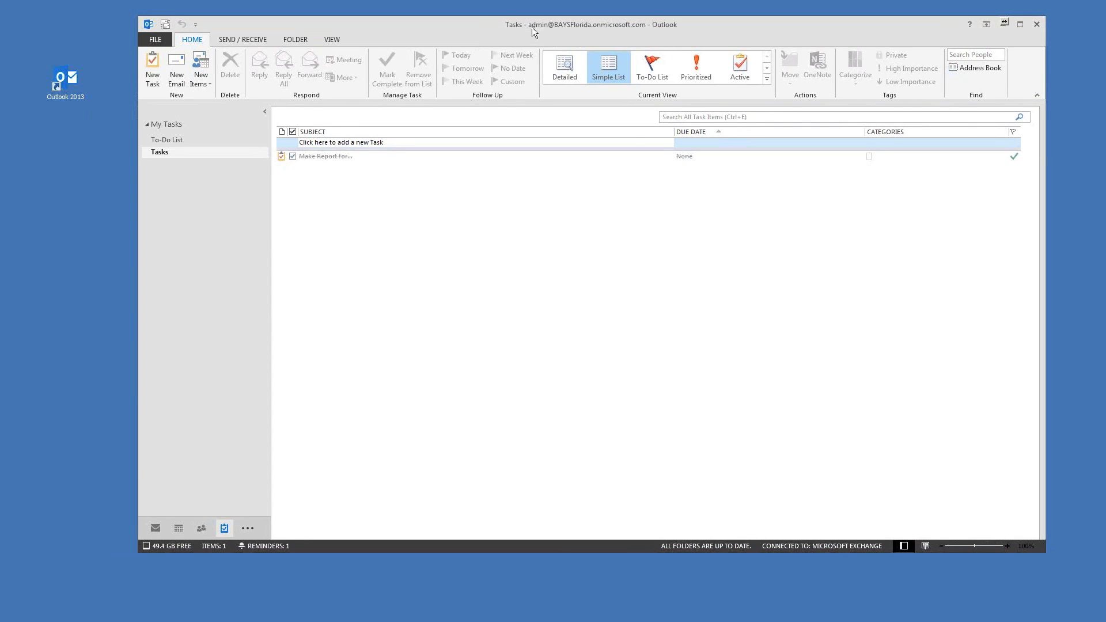